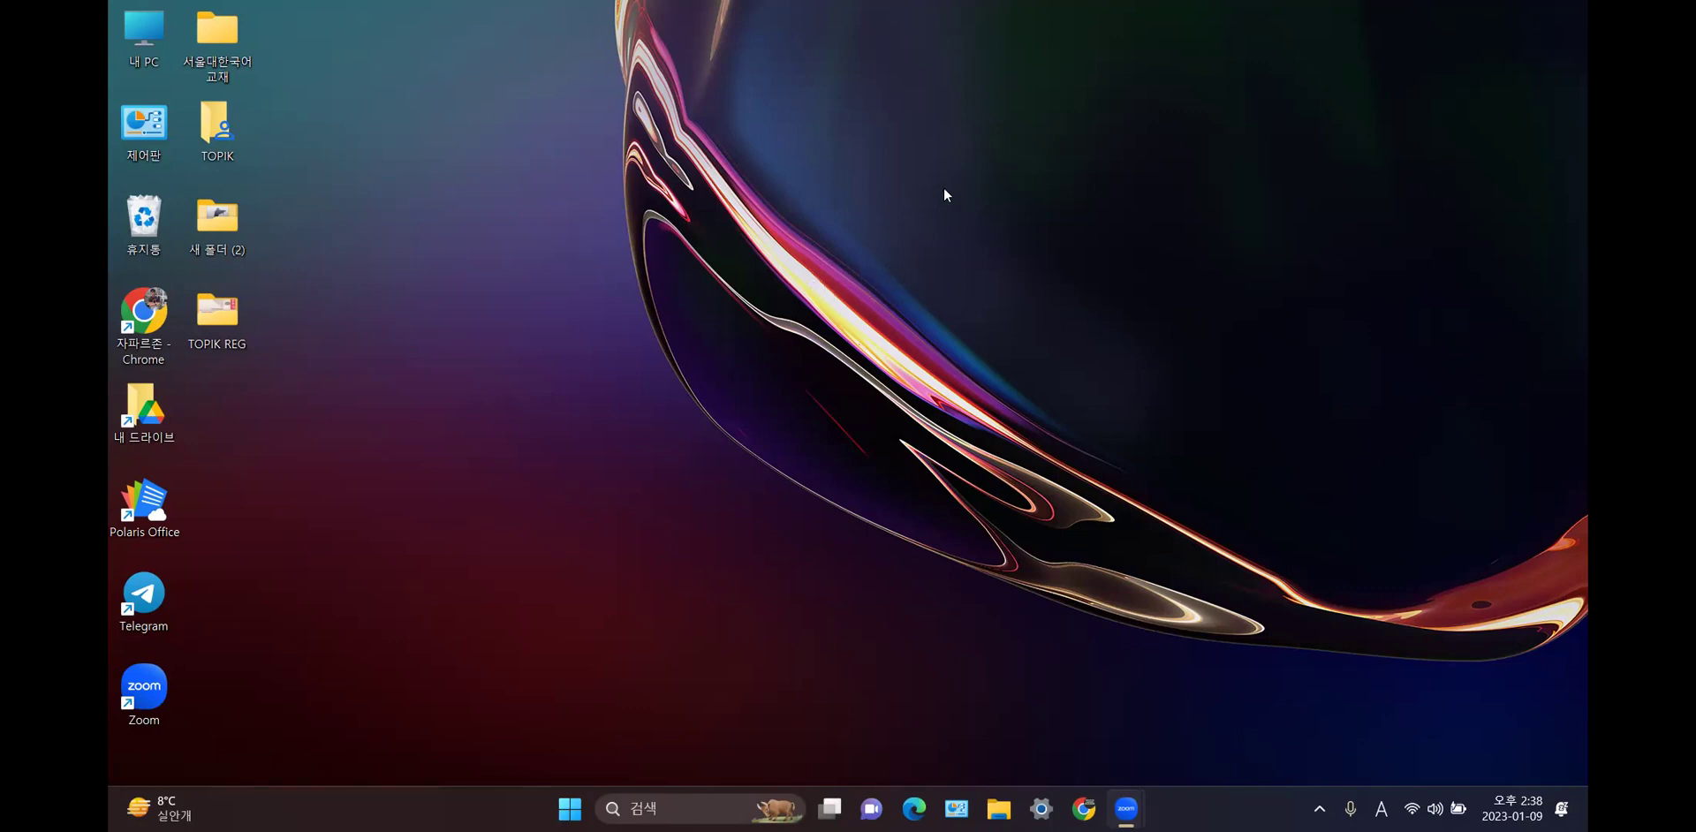
- Launch Chrome and load topiktashkec.uz from the address bar
double_click(137, 360)
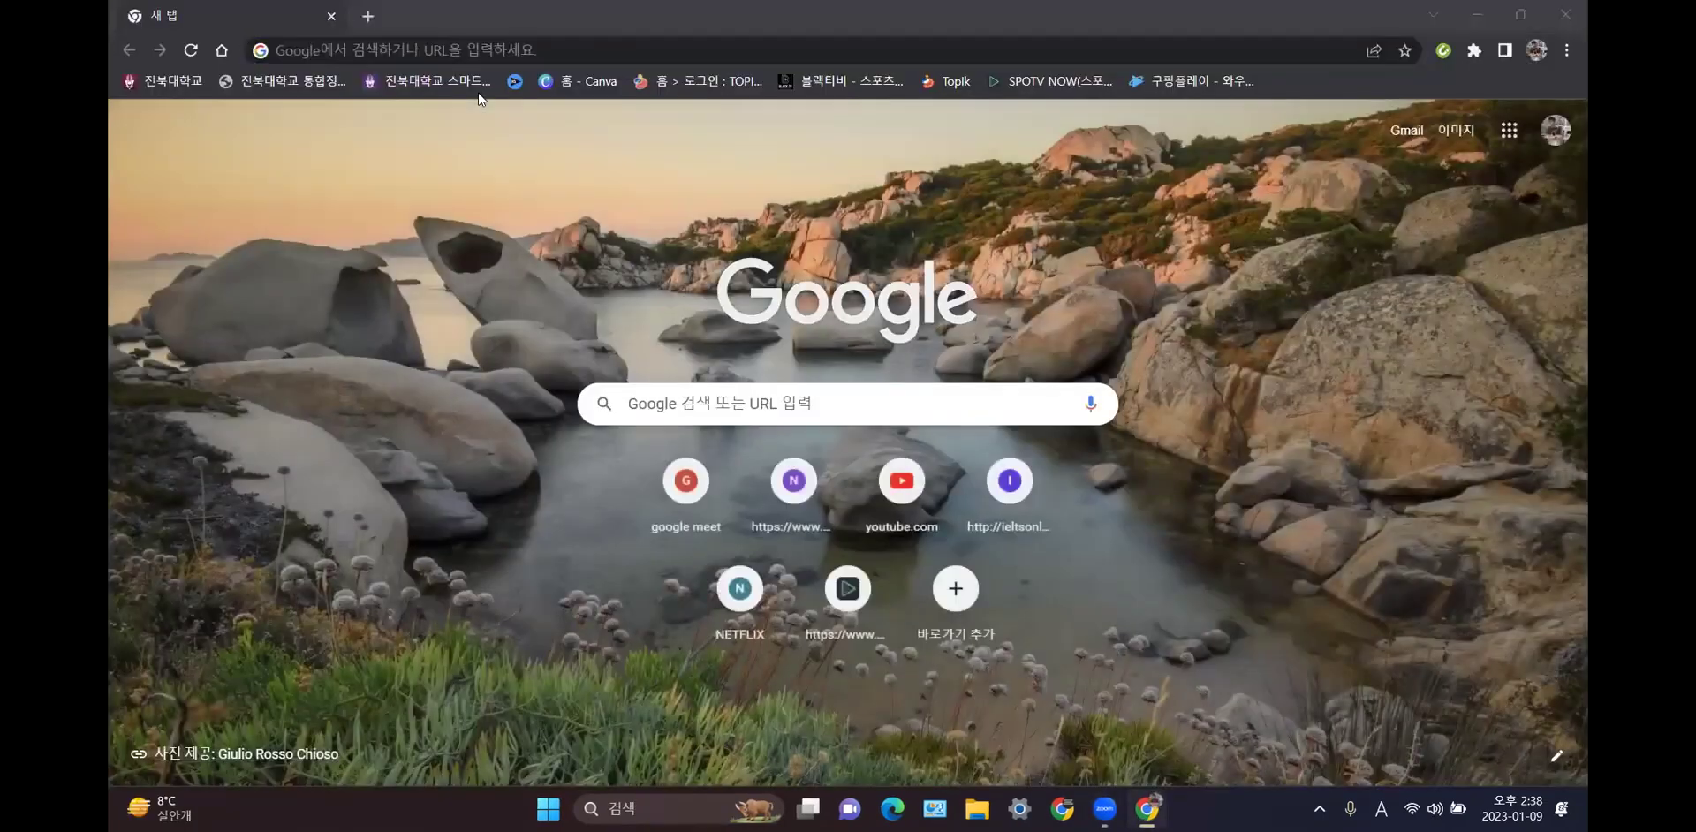
click(700, 50)
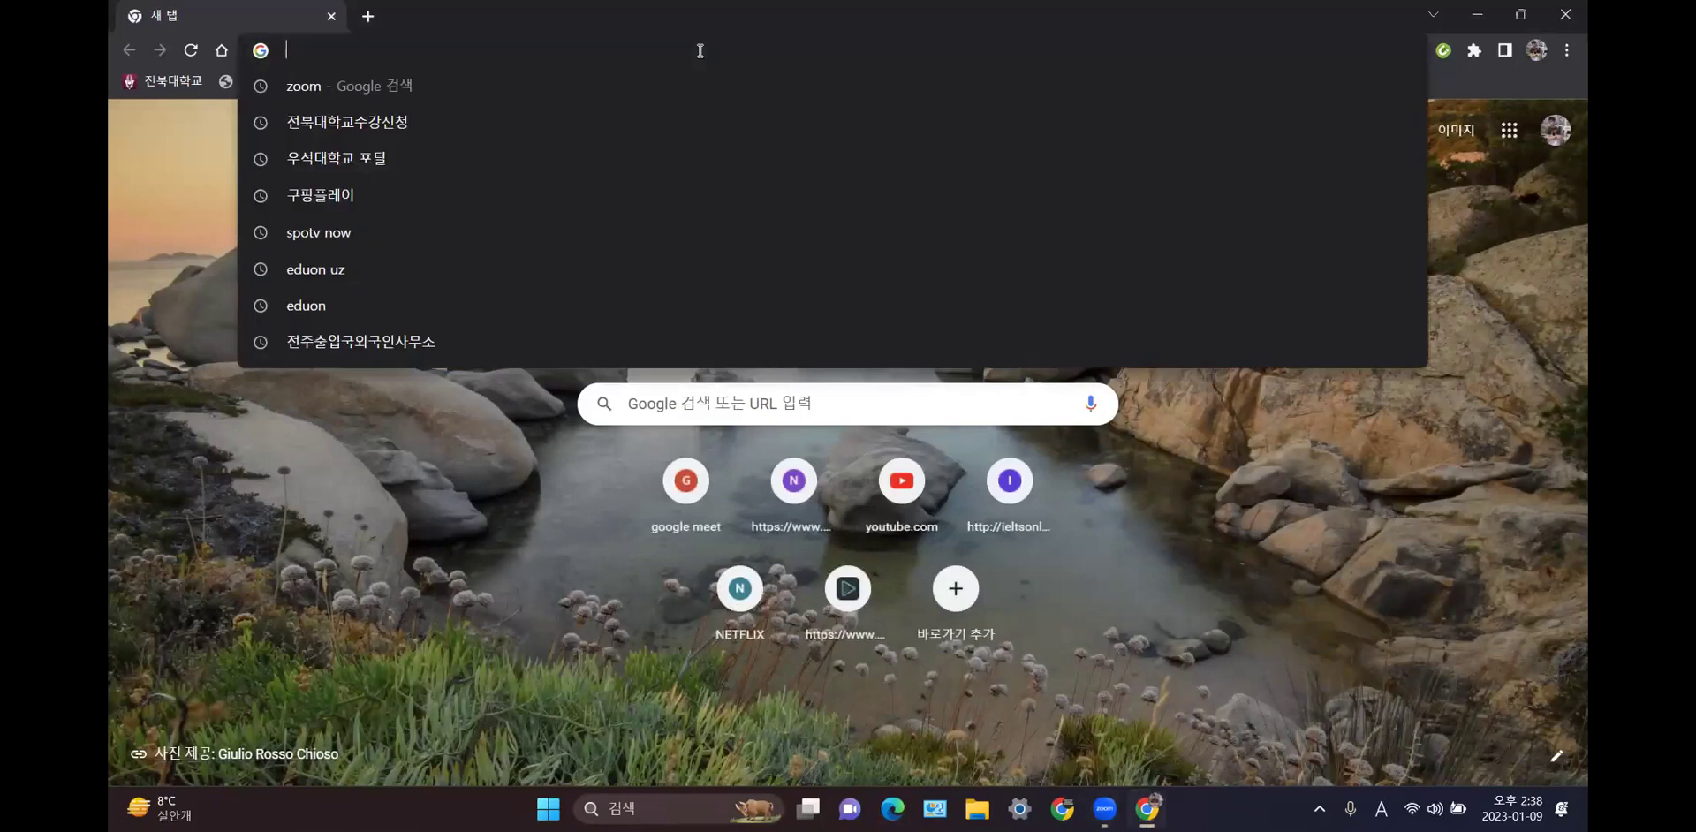
text(to)
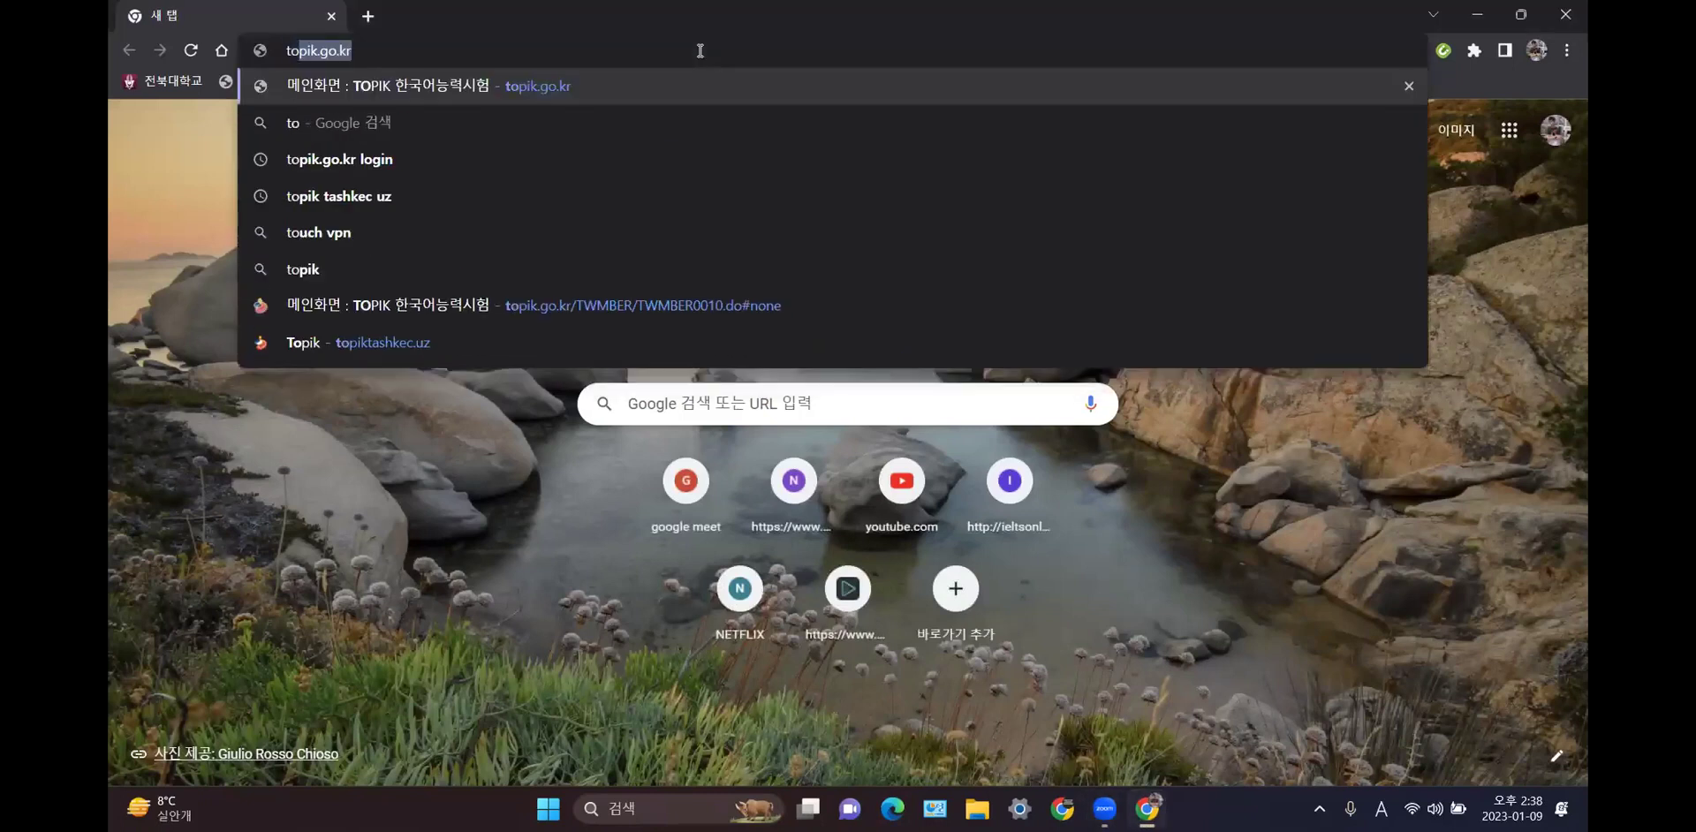
text(pi)
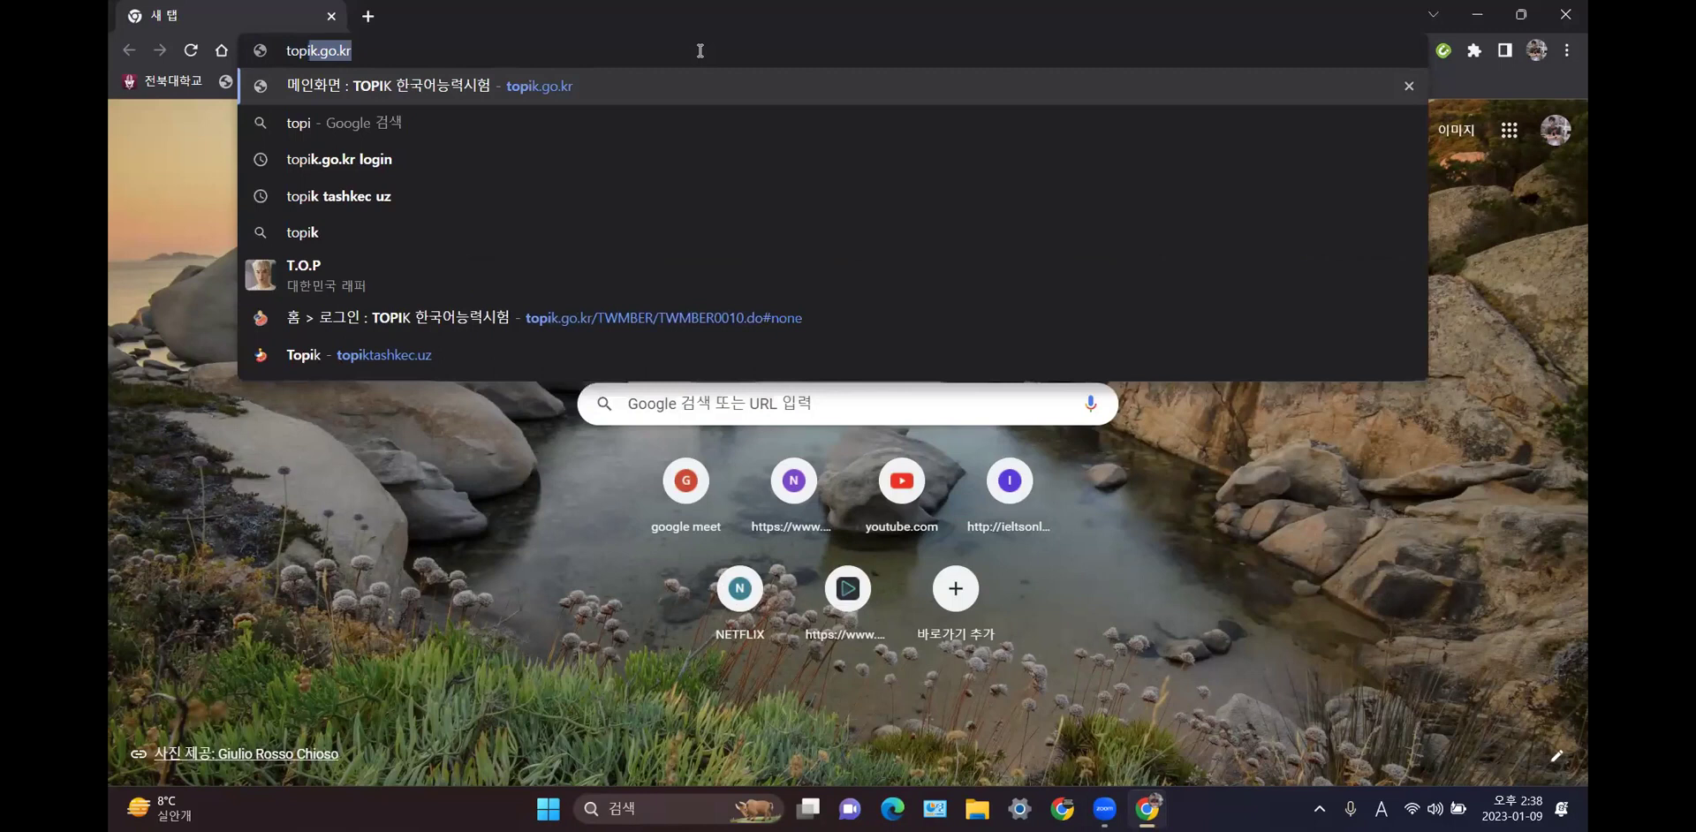
text(ktas)
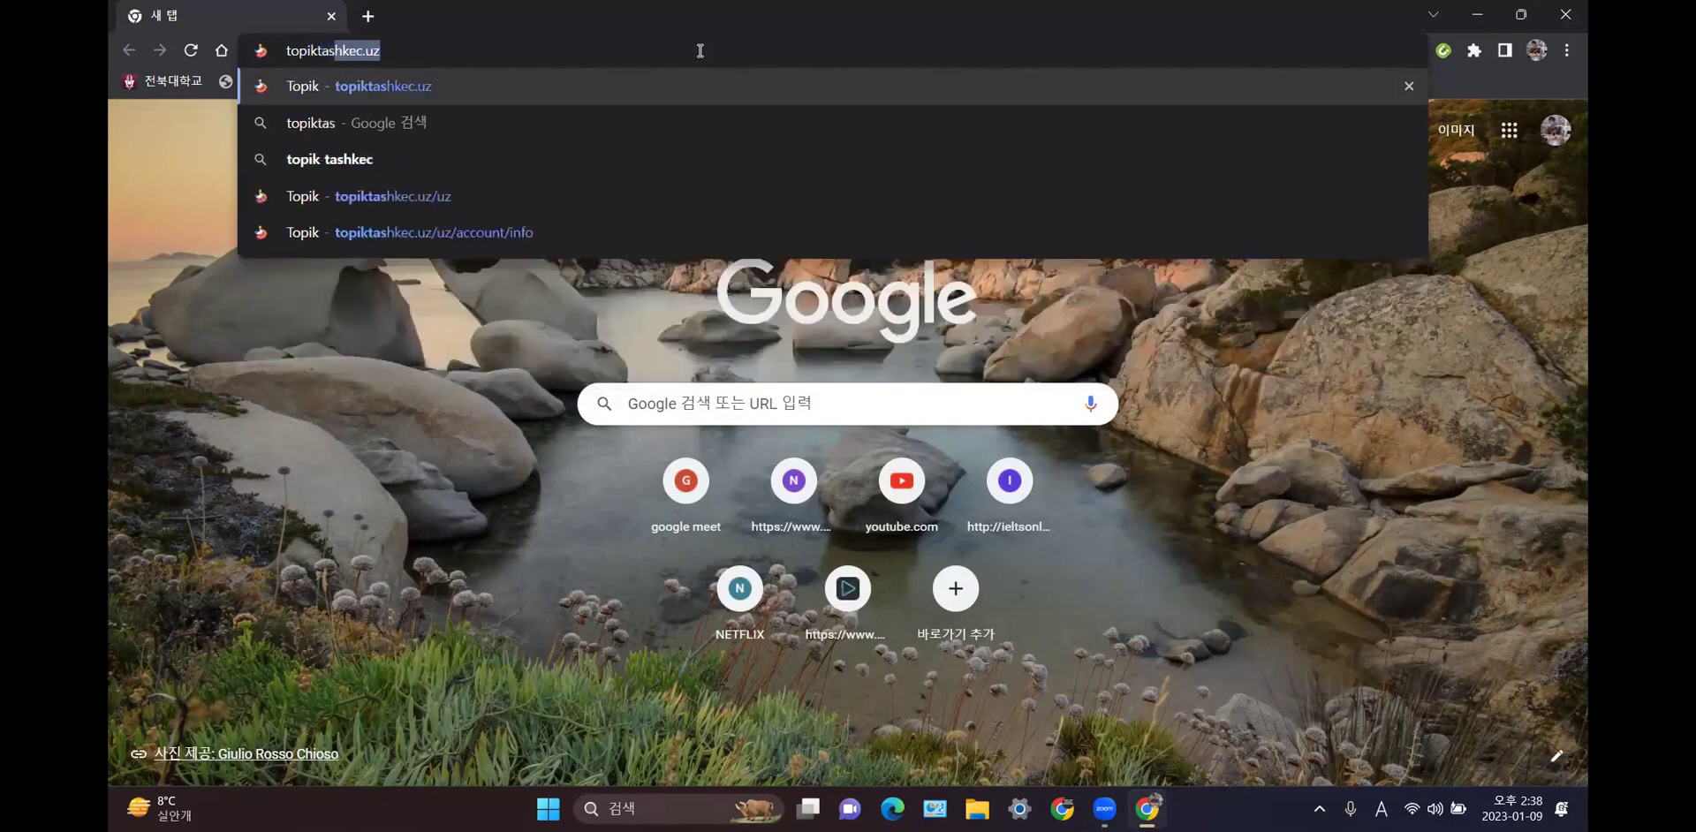
text(hke)
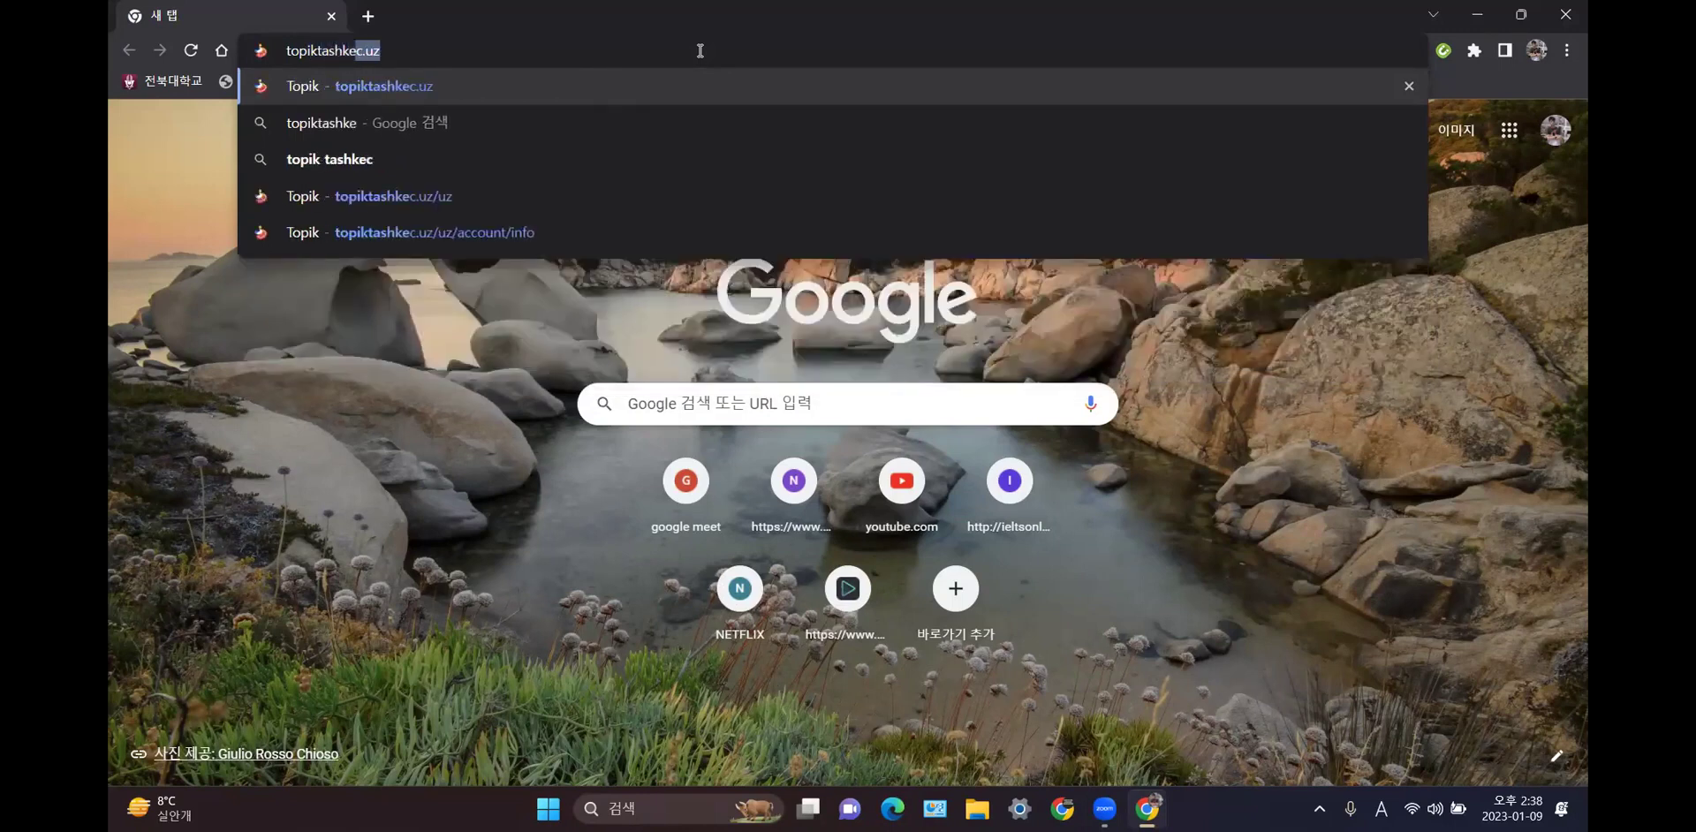
text(c.)
key(Right)
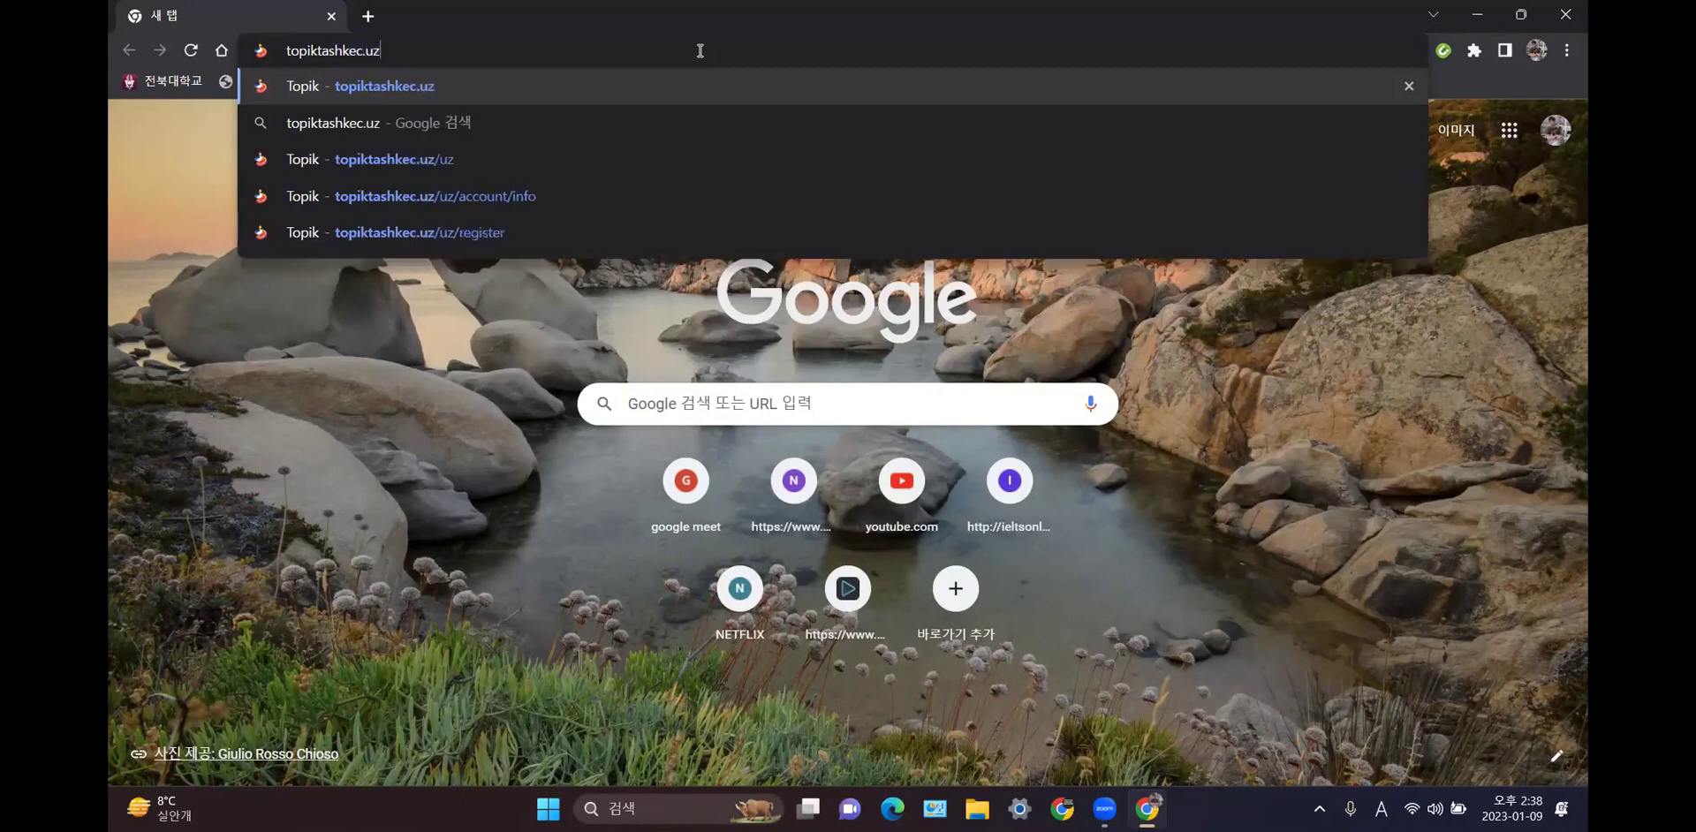
key(Return)
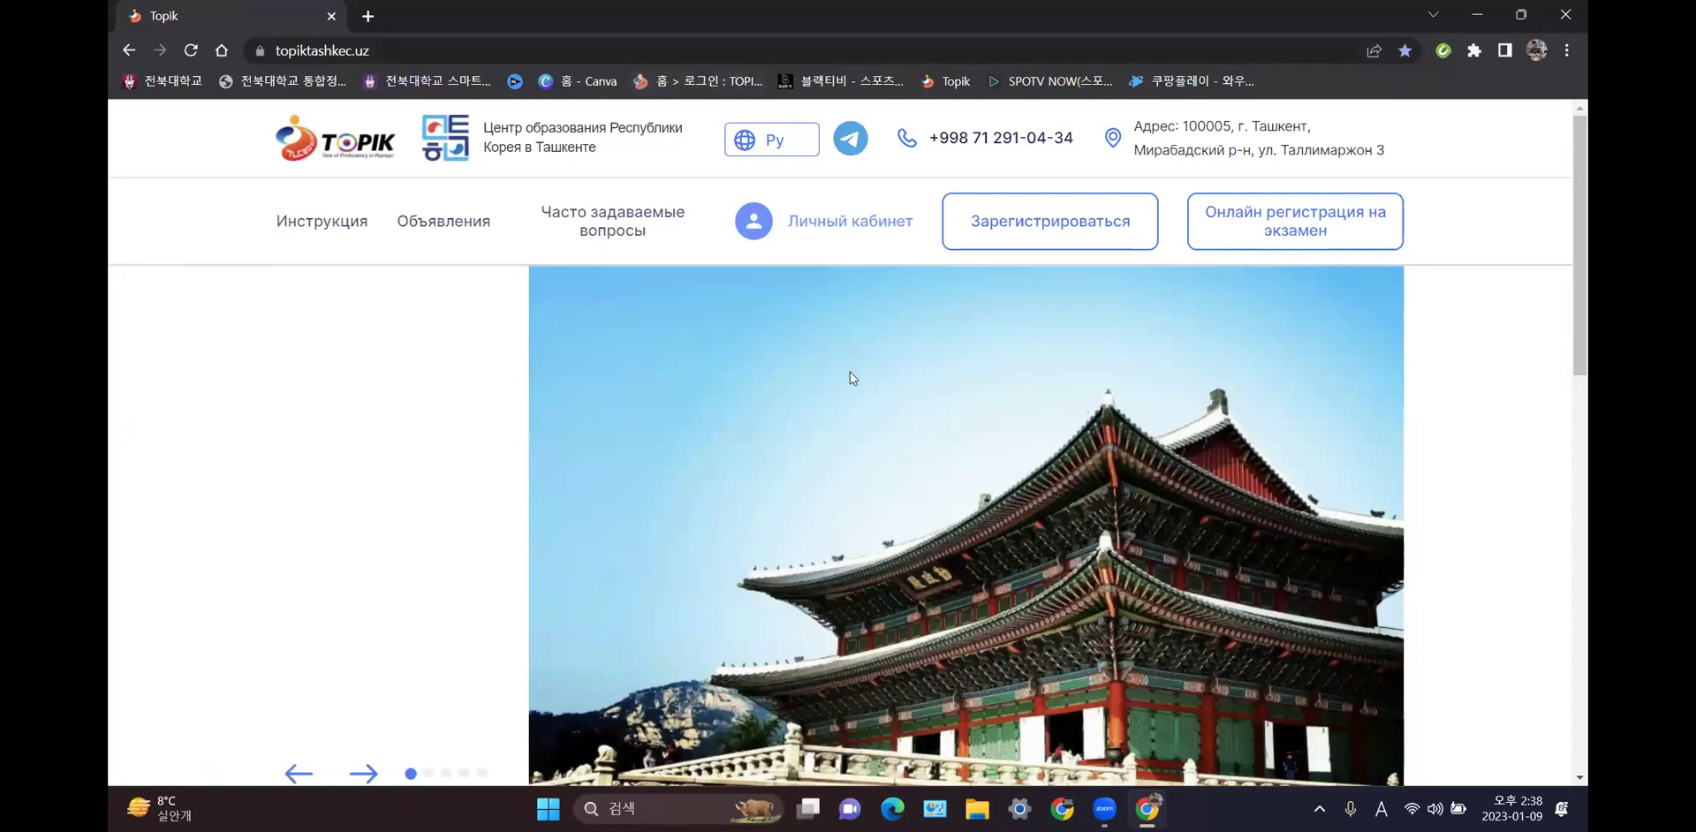
- Switch the site language to Uz and open the Ro'yxatdan o'tish registration form
click(805, 143)
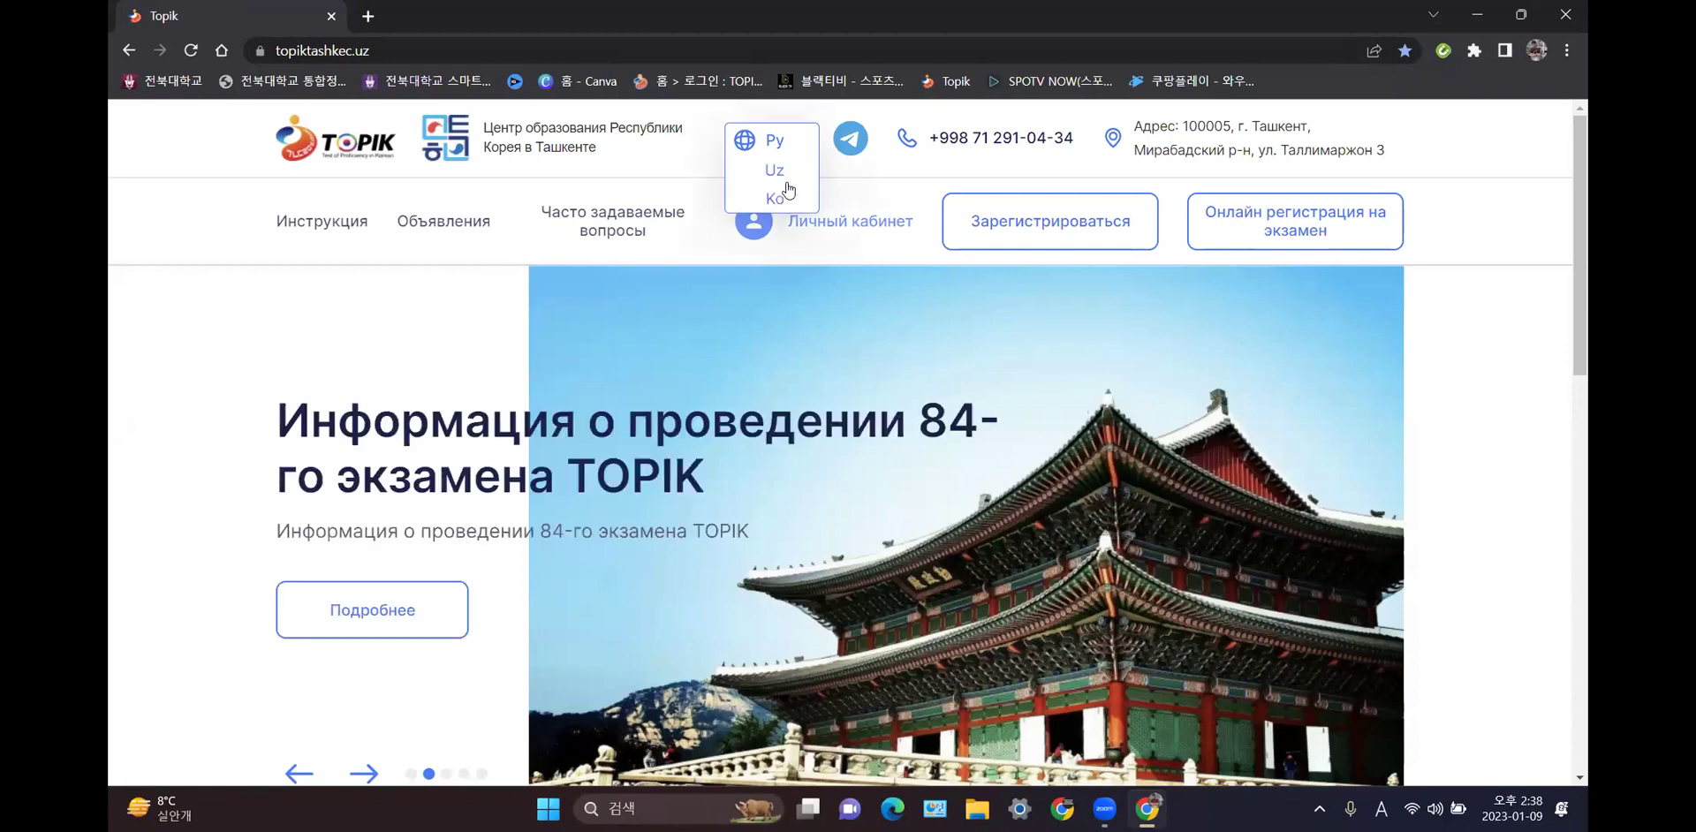
click(775, 168)
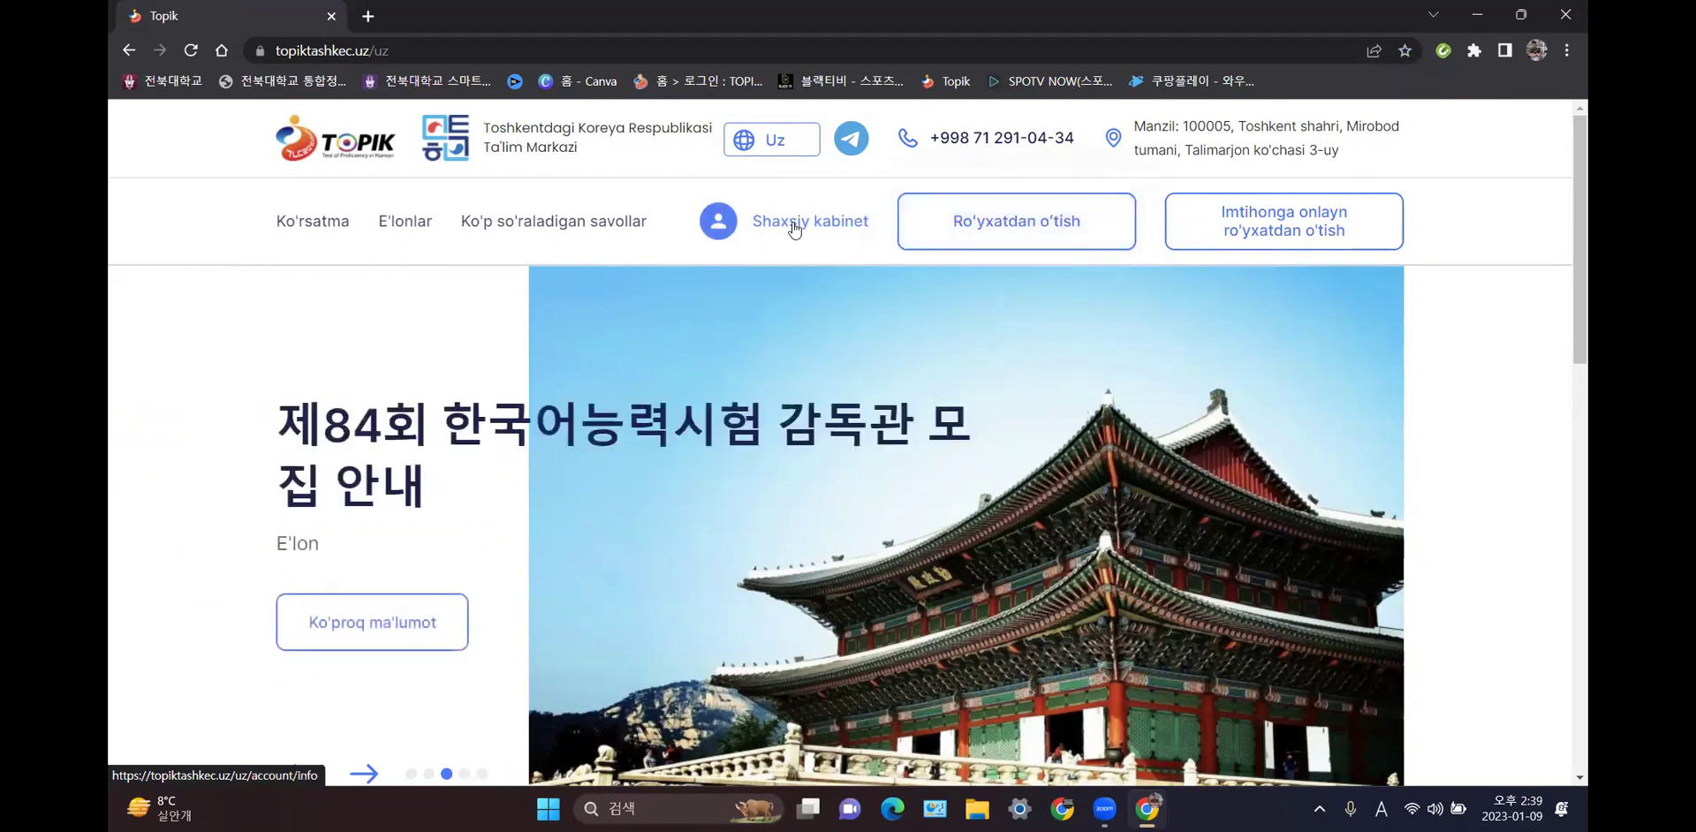
click(1001, 230)
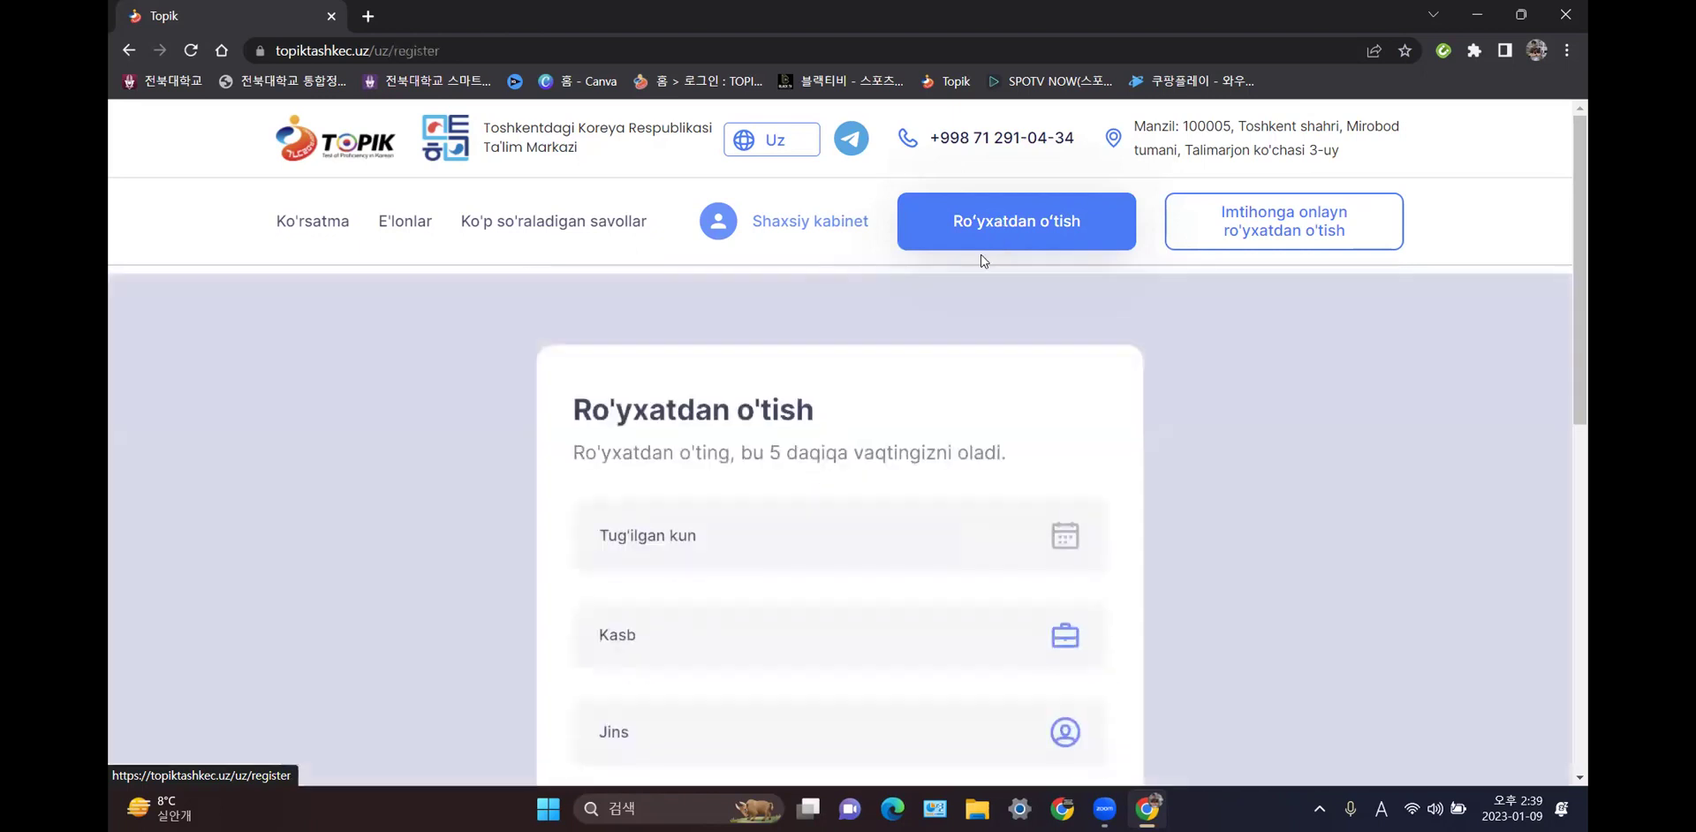
scroll(952, 262, down, 1)
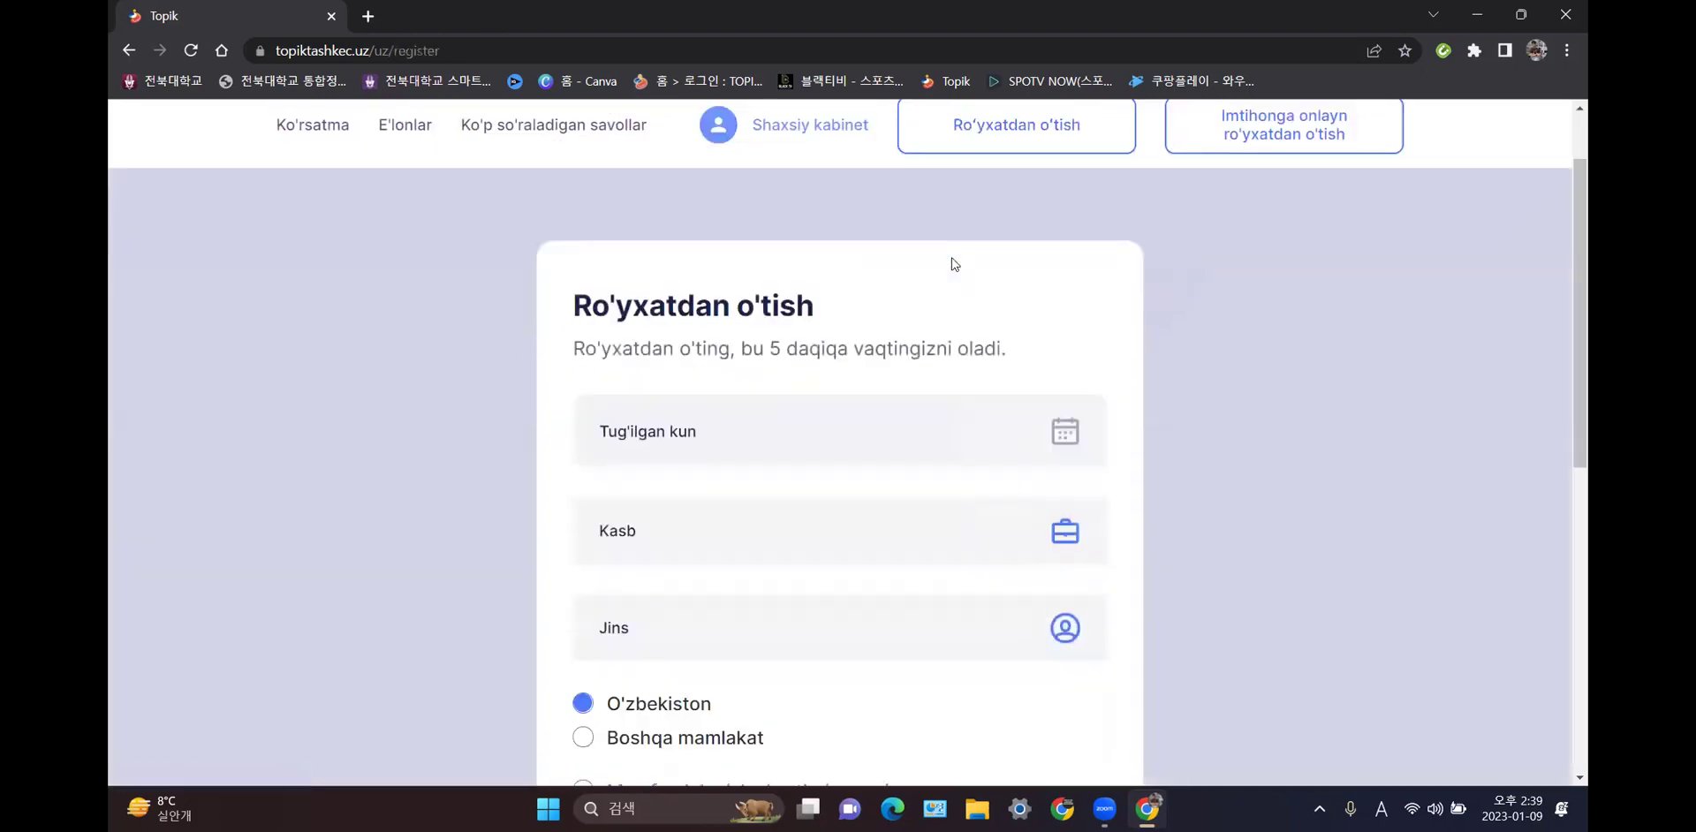
scroll(952, 263, down, 1)
click(850, 336)
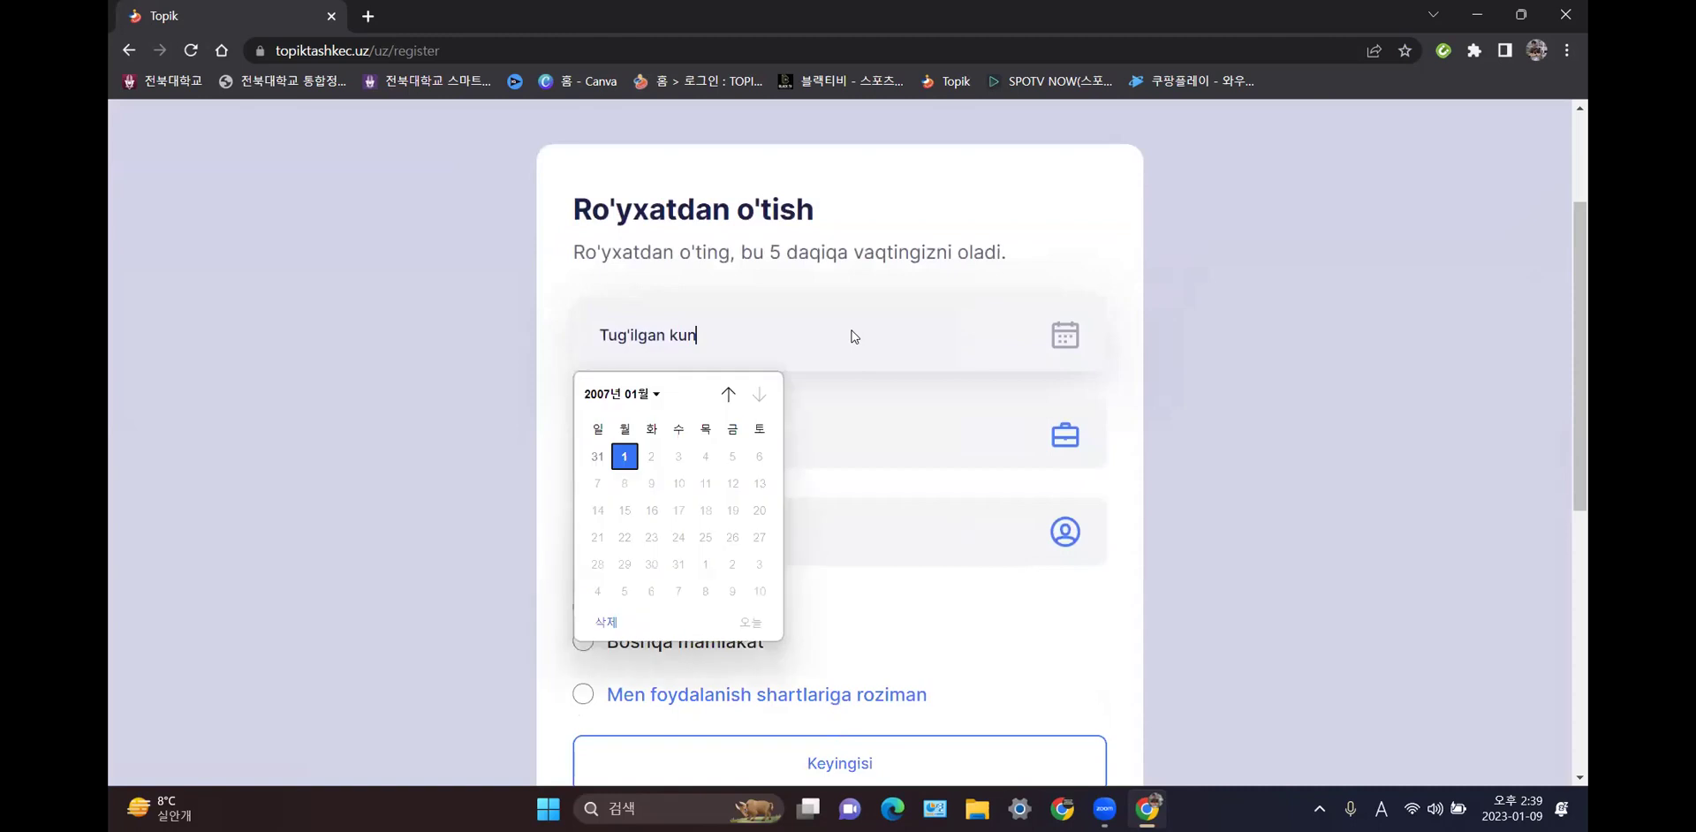
click(614, 397)
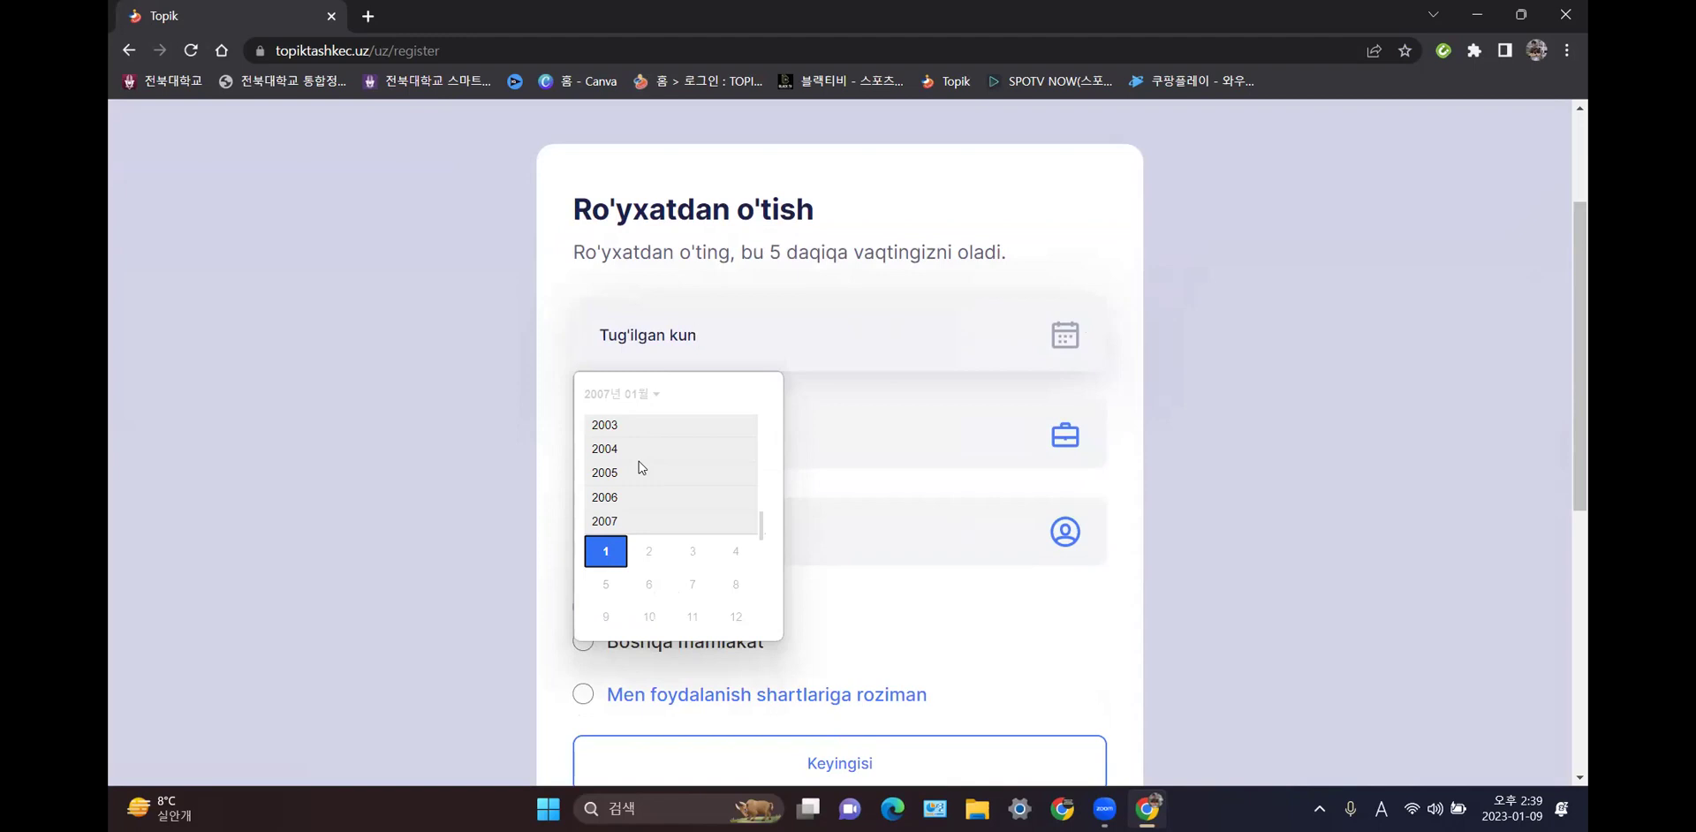
scroll(657, 466, up, 3)
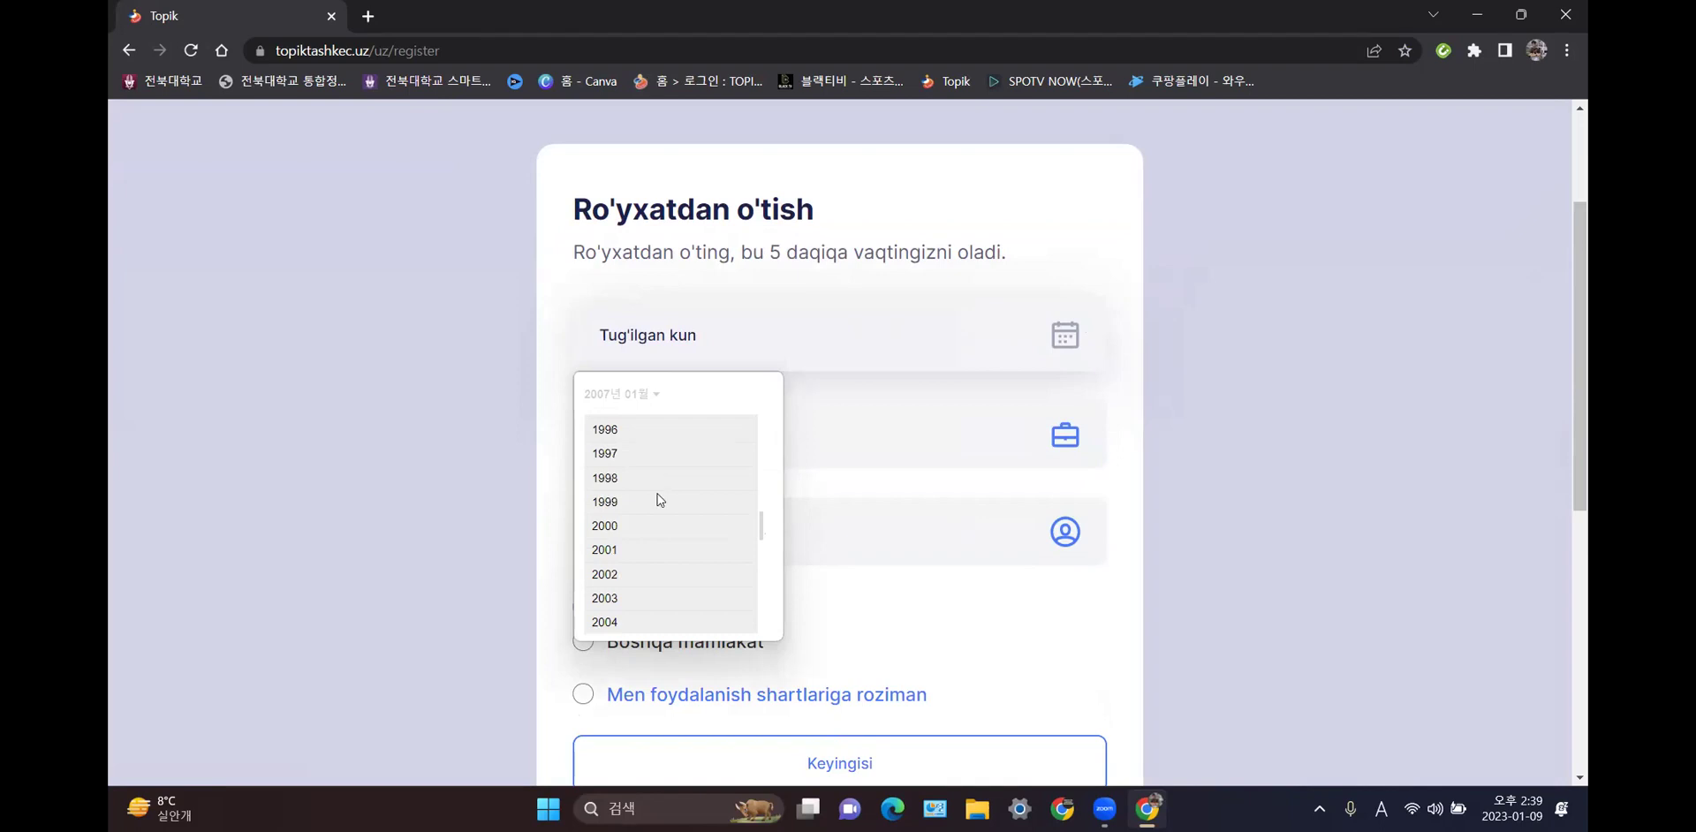
scroll(652, 499, up, 2)
scroll(652, 501, up, 1)
scroll(645, 497, up, 3)
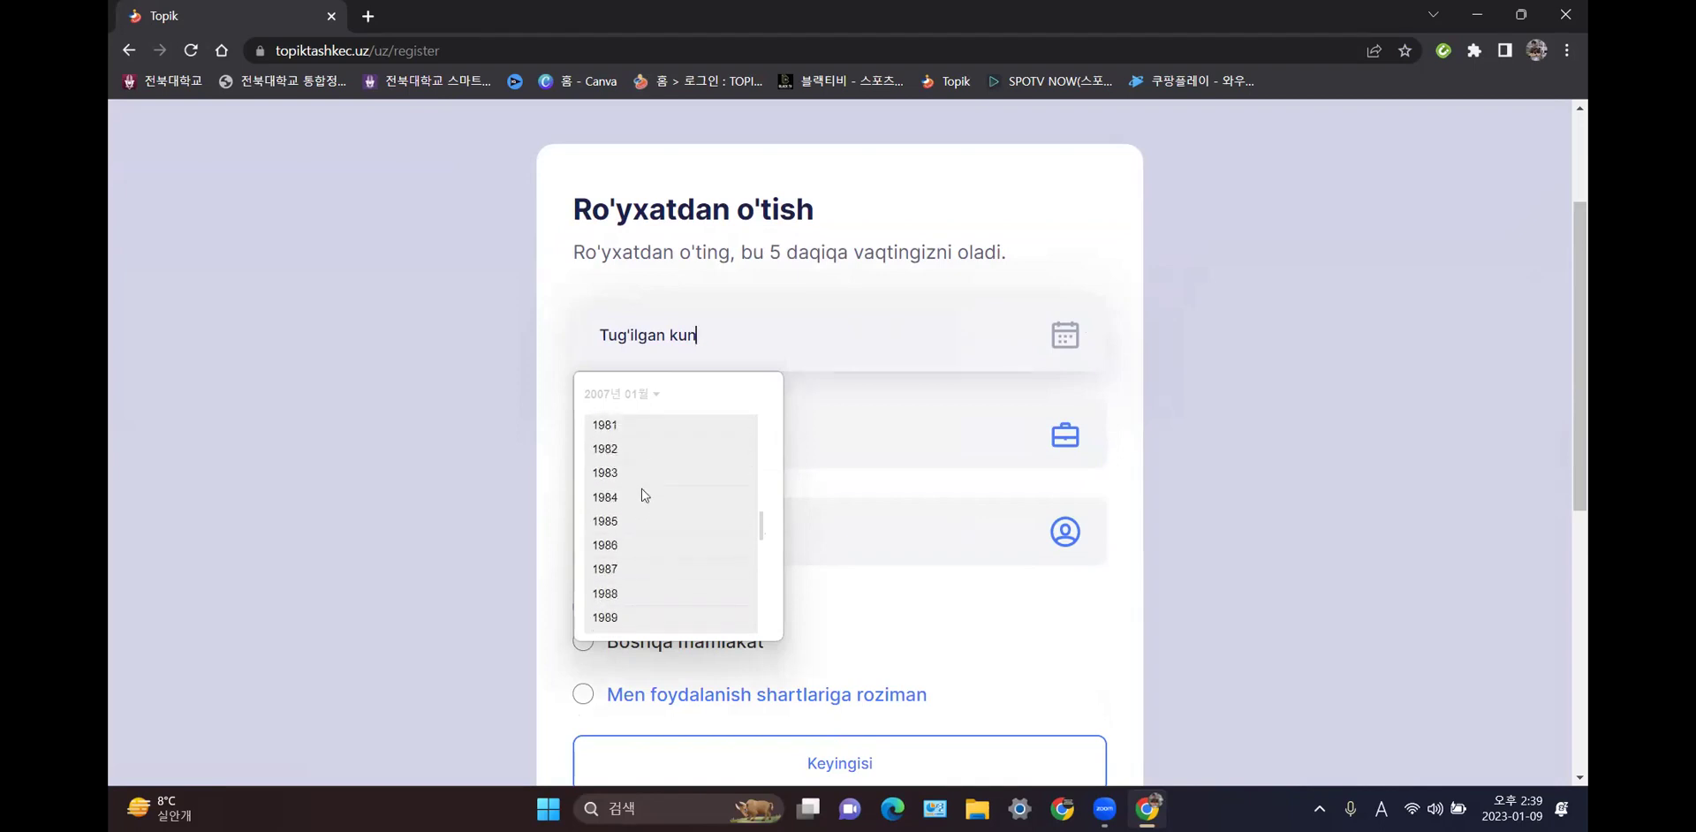
scroll(634, 497, up, 2)
click(610, 449)
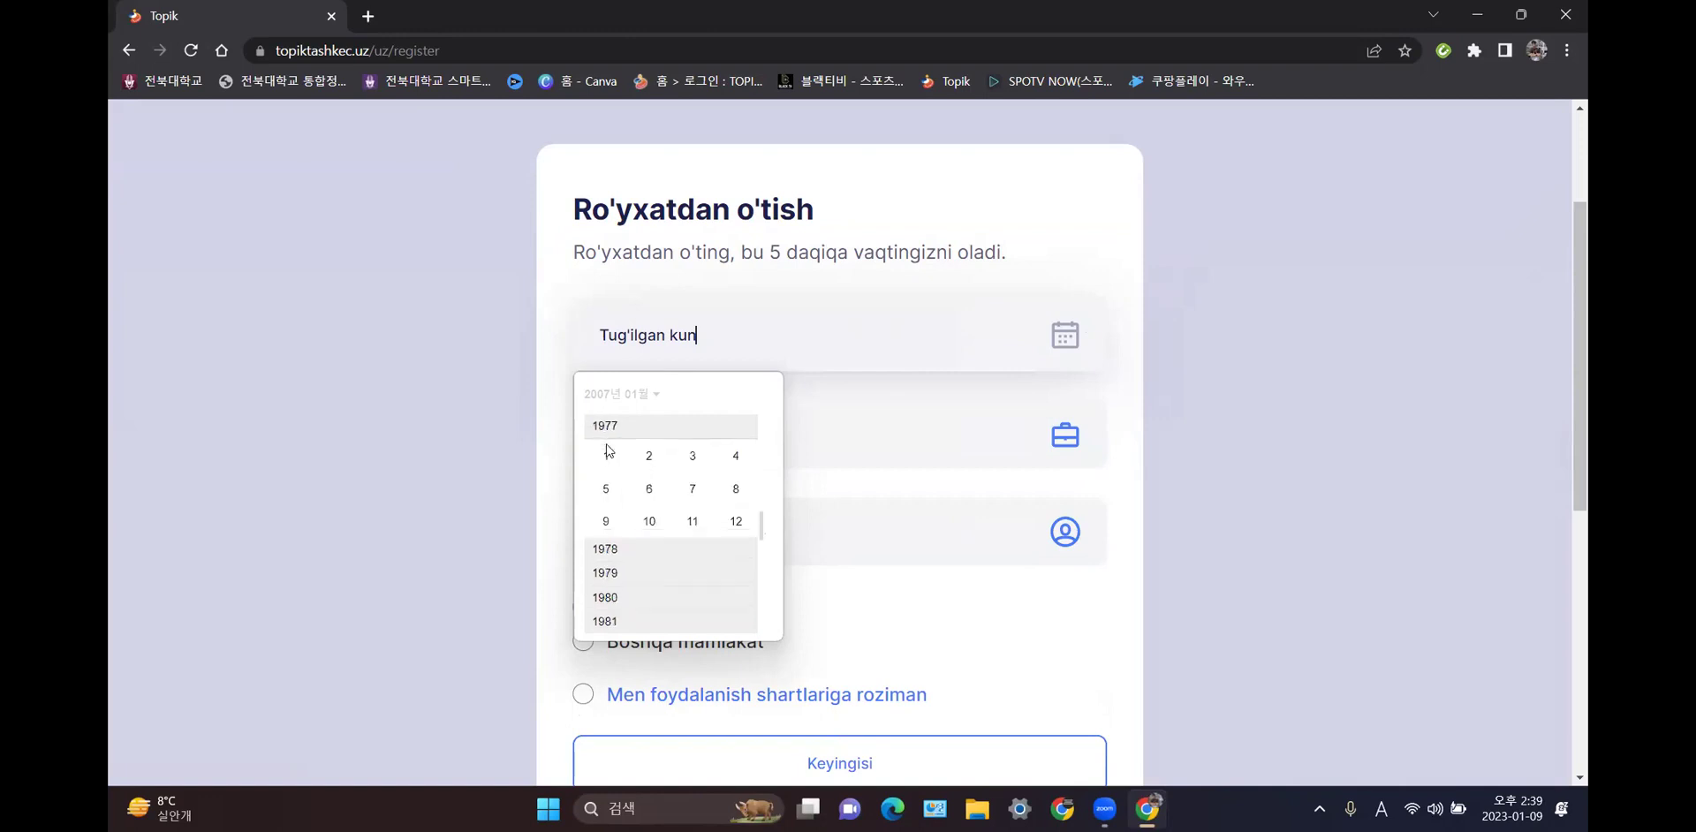
click(658, 498)
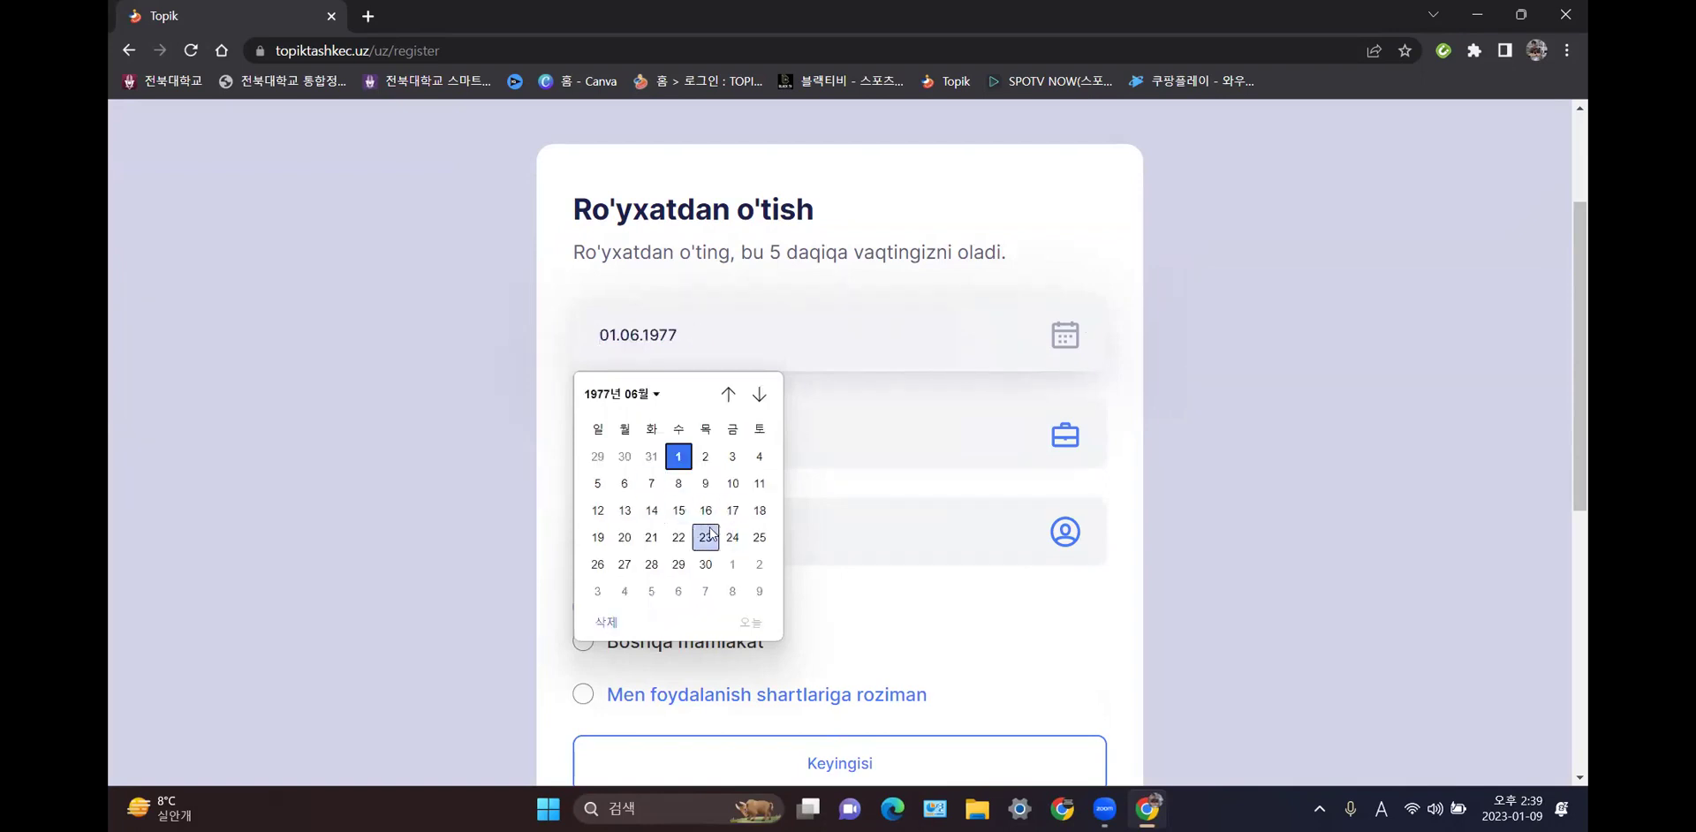
click(609, 542)
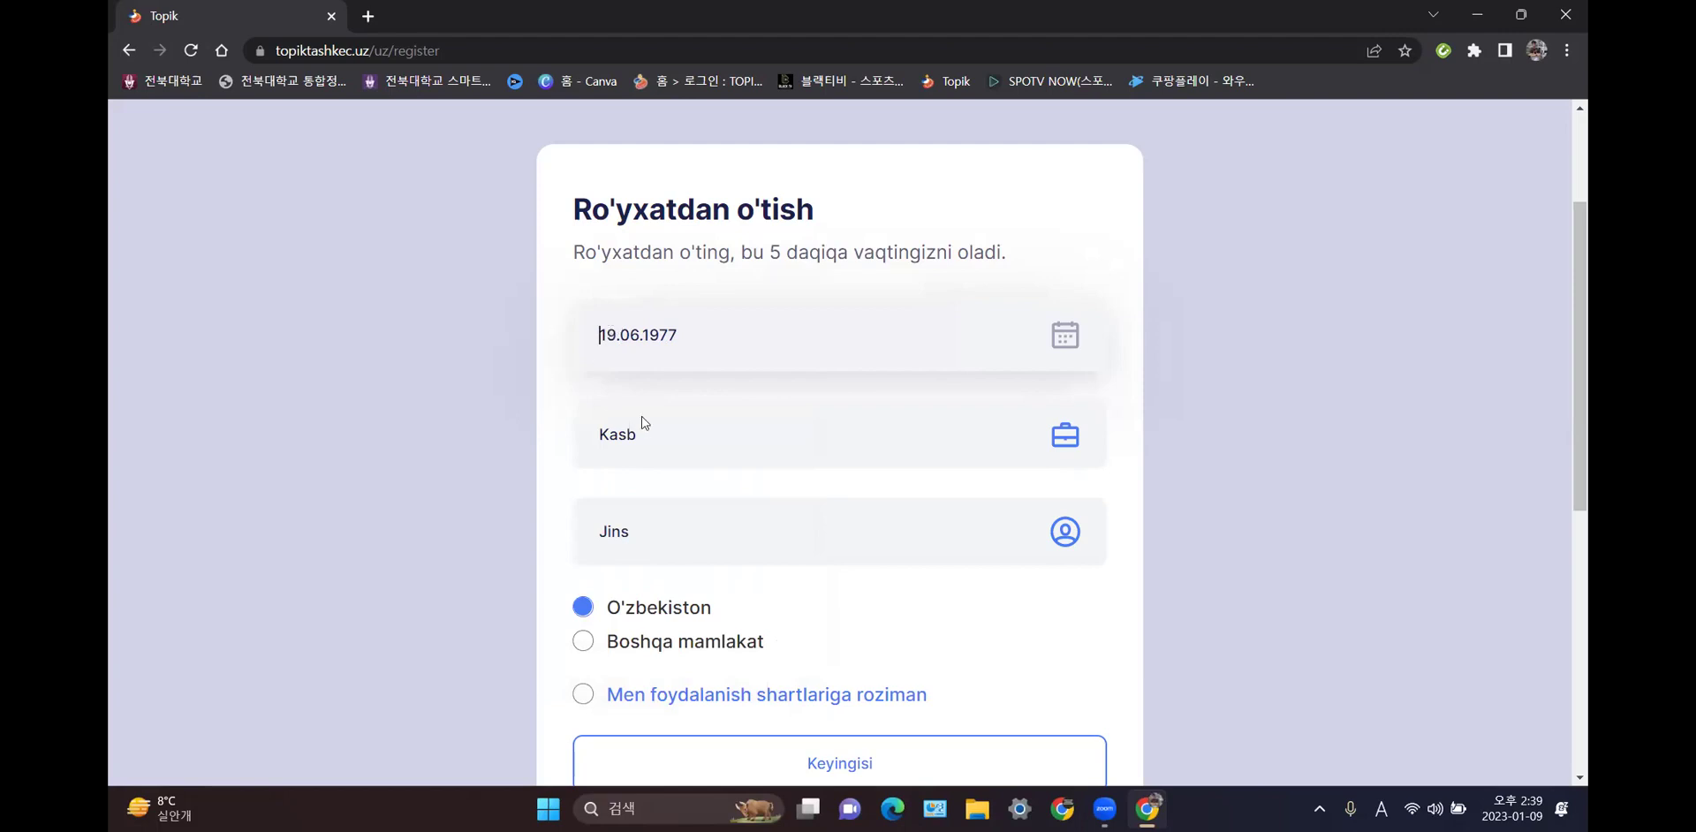
- Set the occupation to Uy bekasi and the gender to Ayol
click(687, 435)
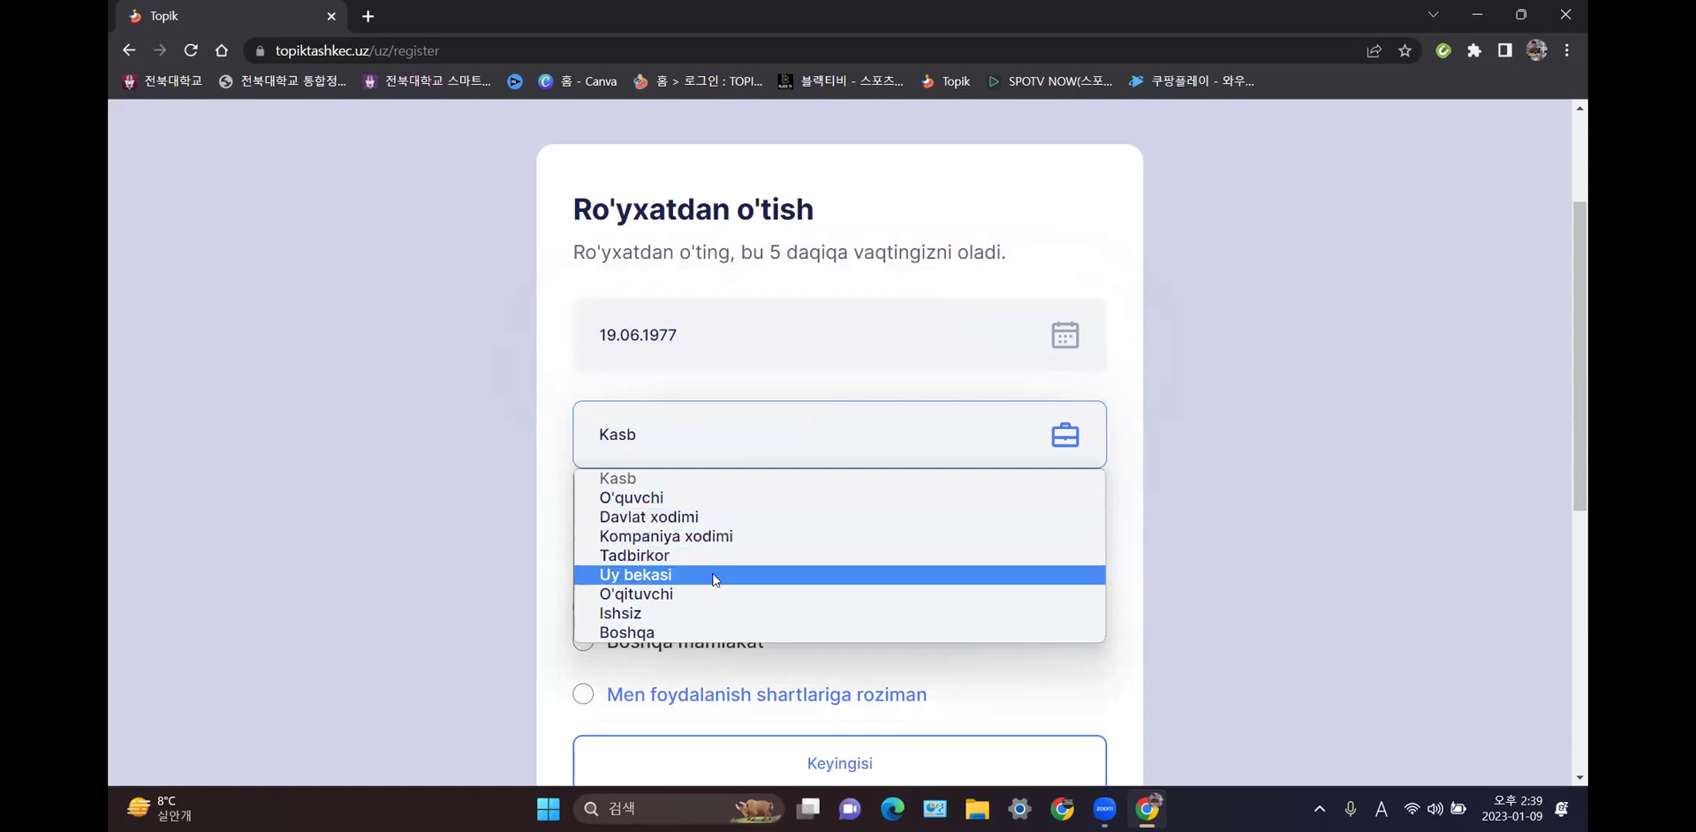
click(666, 584)
scroll(675, 530, down, 1)
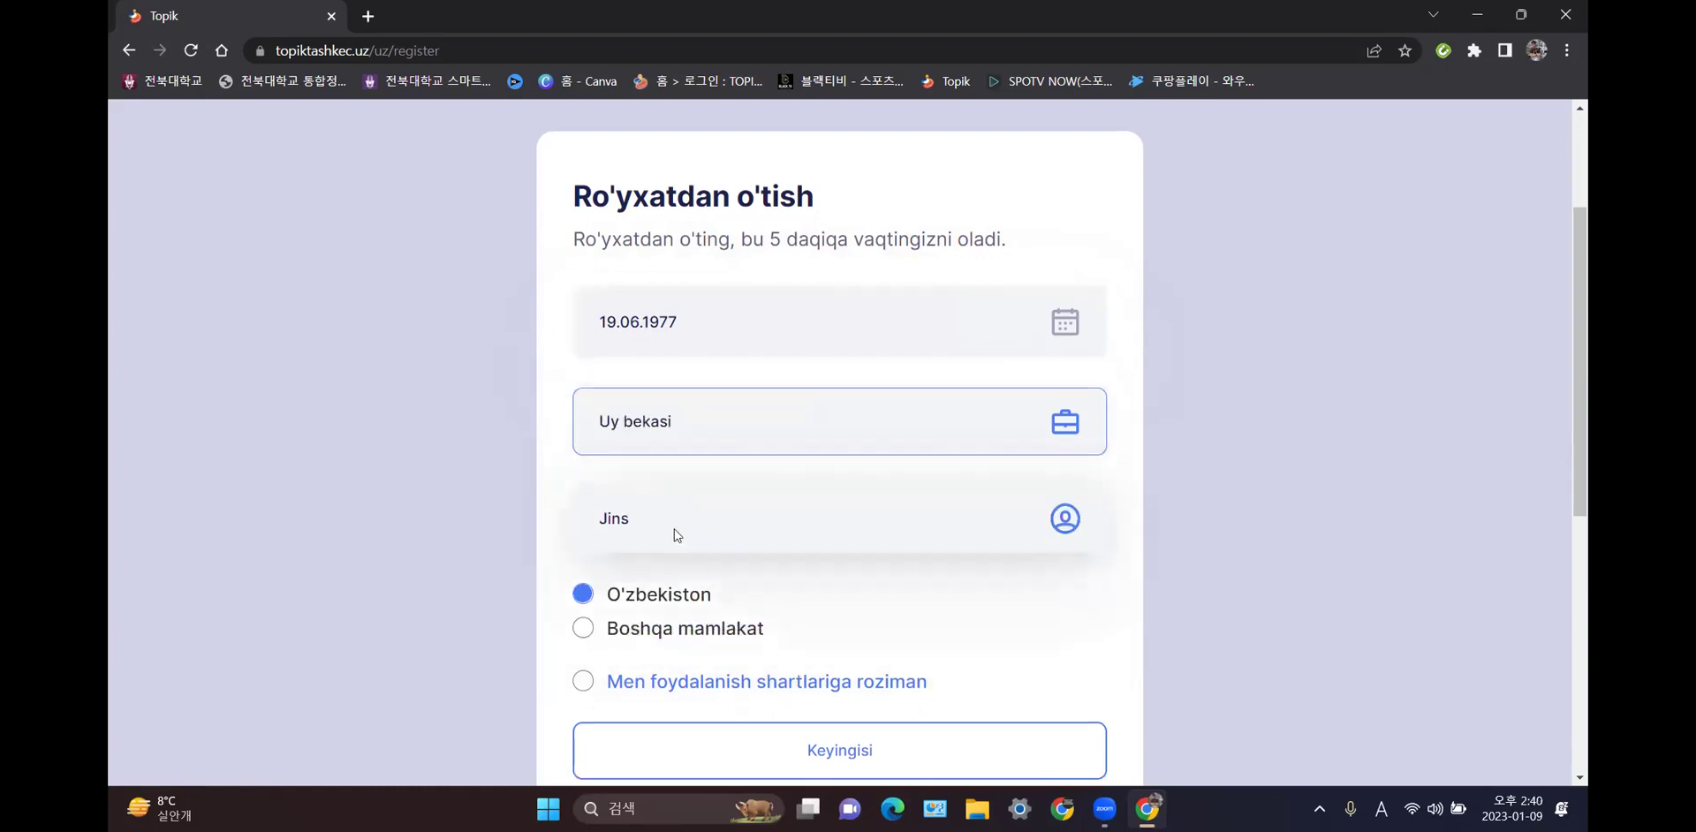
click(715, 445)
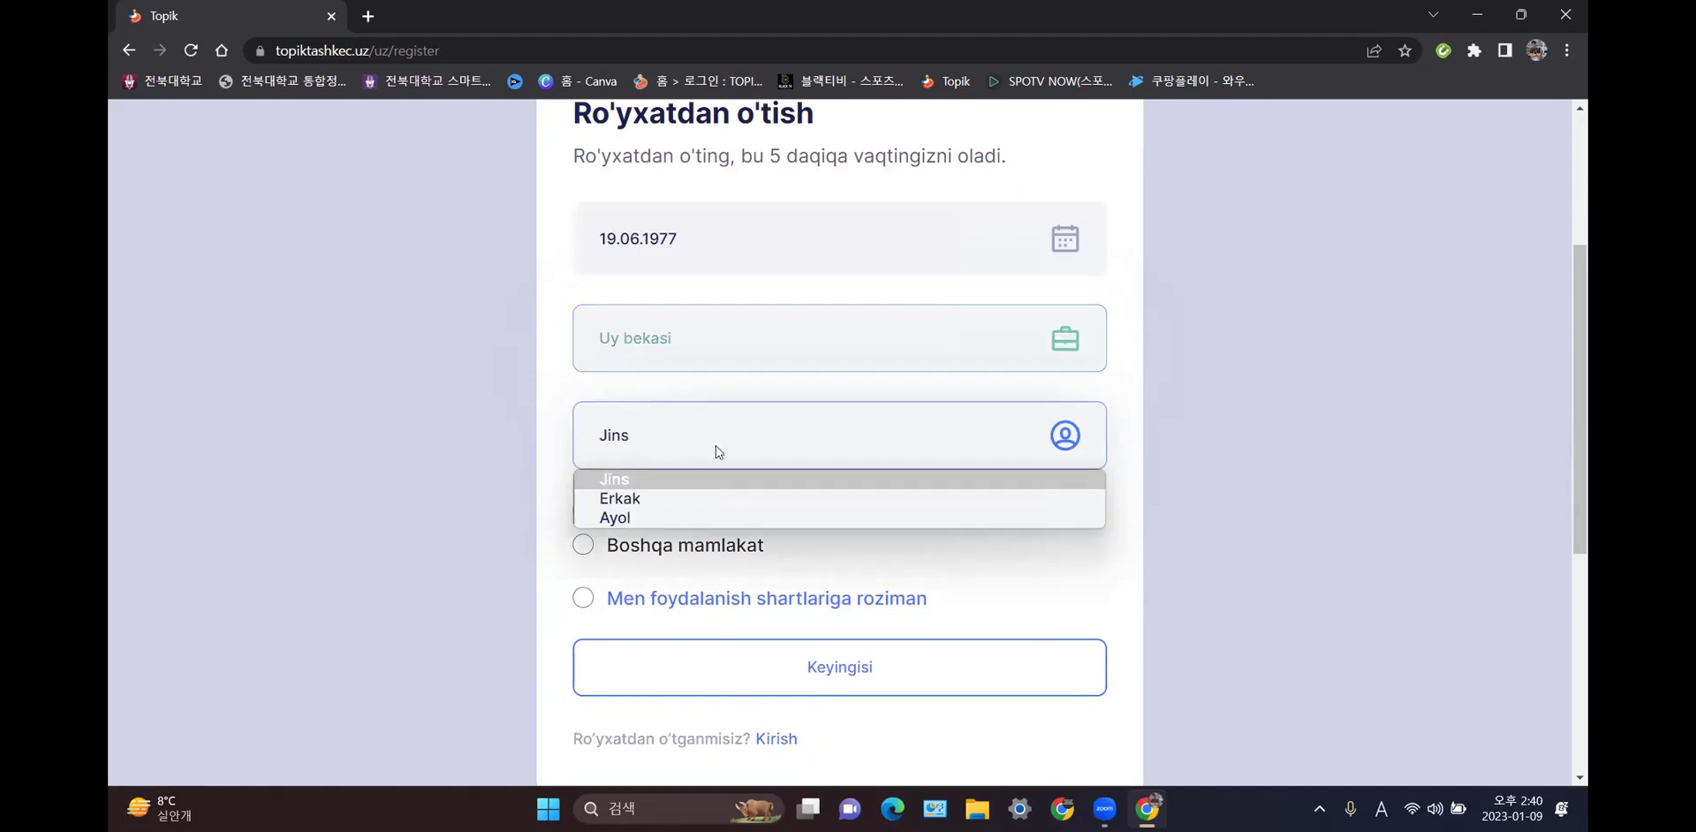
click(673, 515)
scroll(685, 539, down, 2)
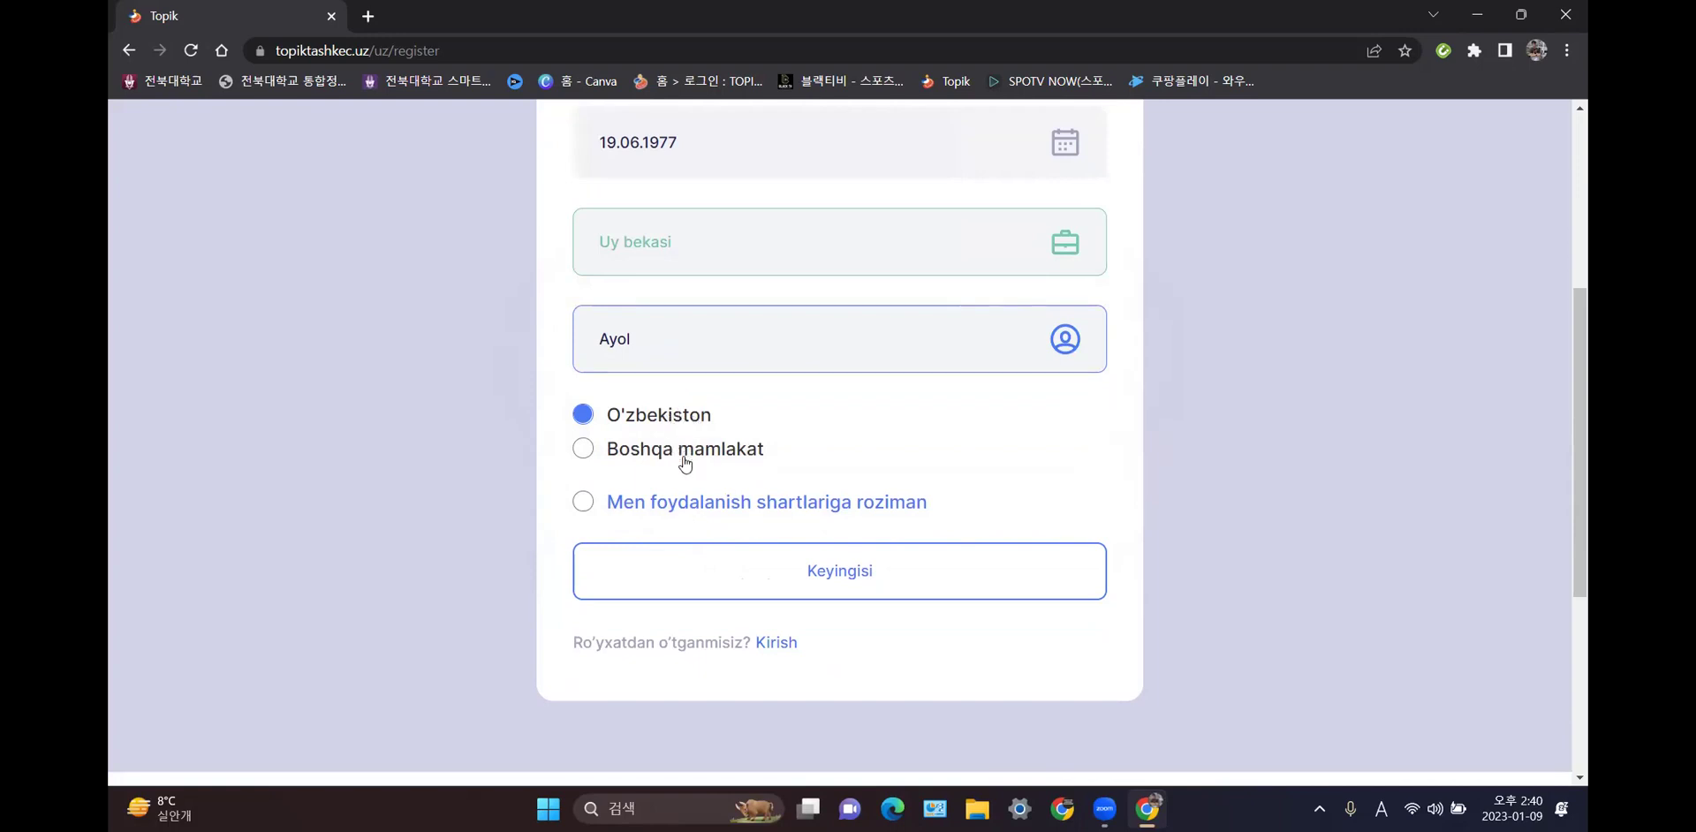
- Keep O'zbekiston as the country and accept the terms of use
click(678, 416)
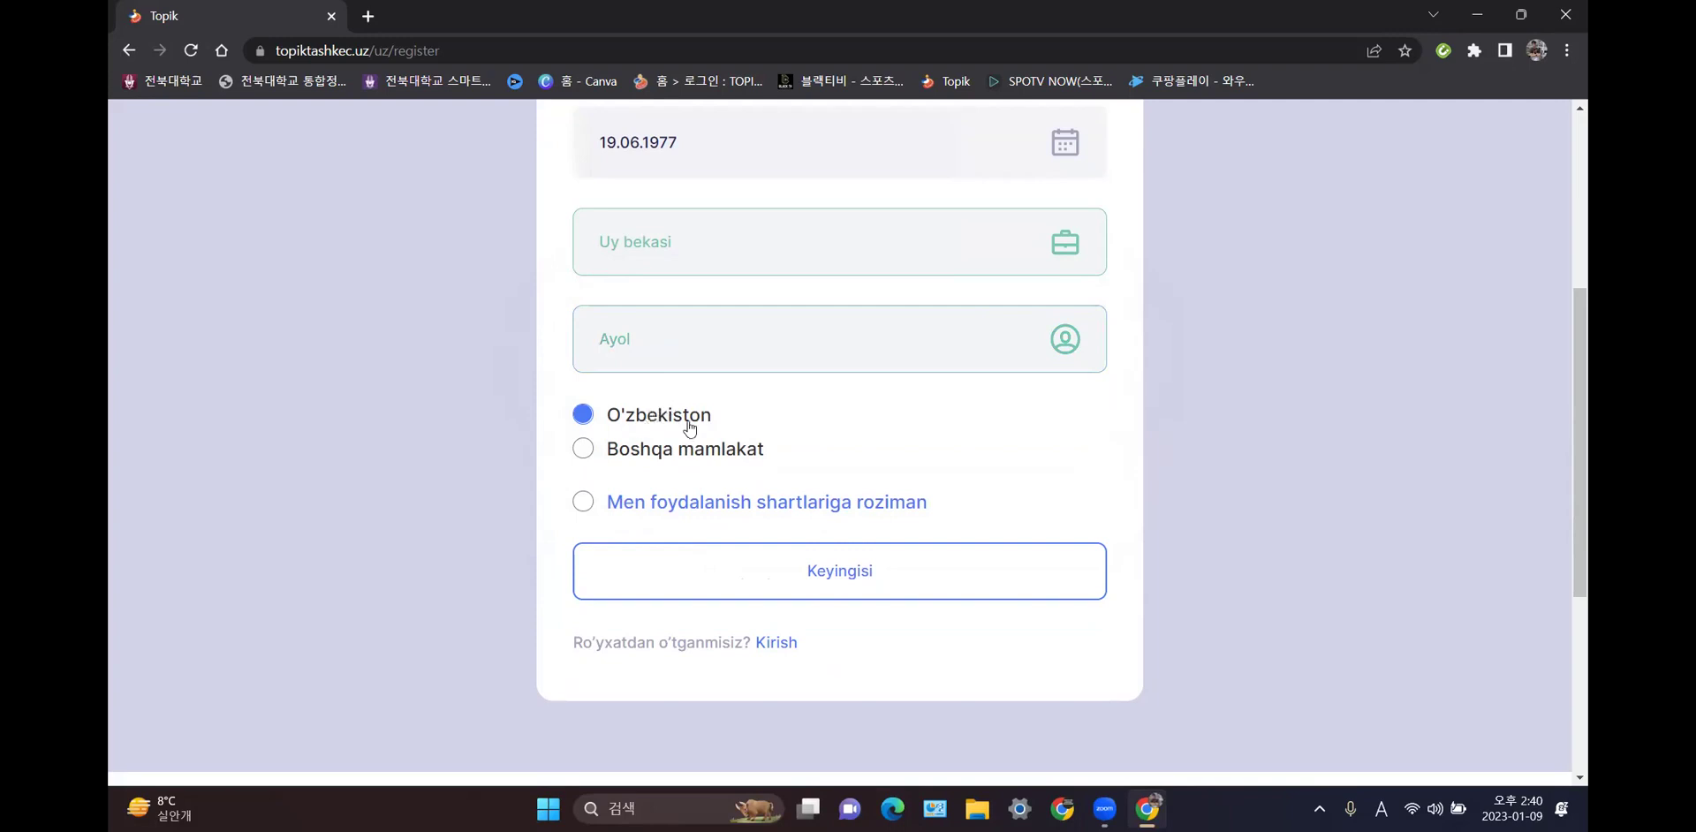
click(862, 580)
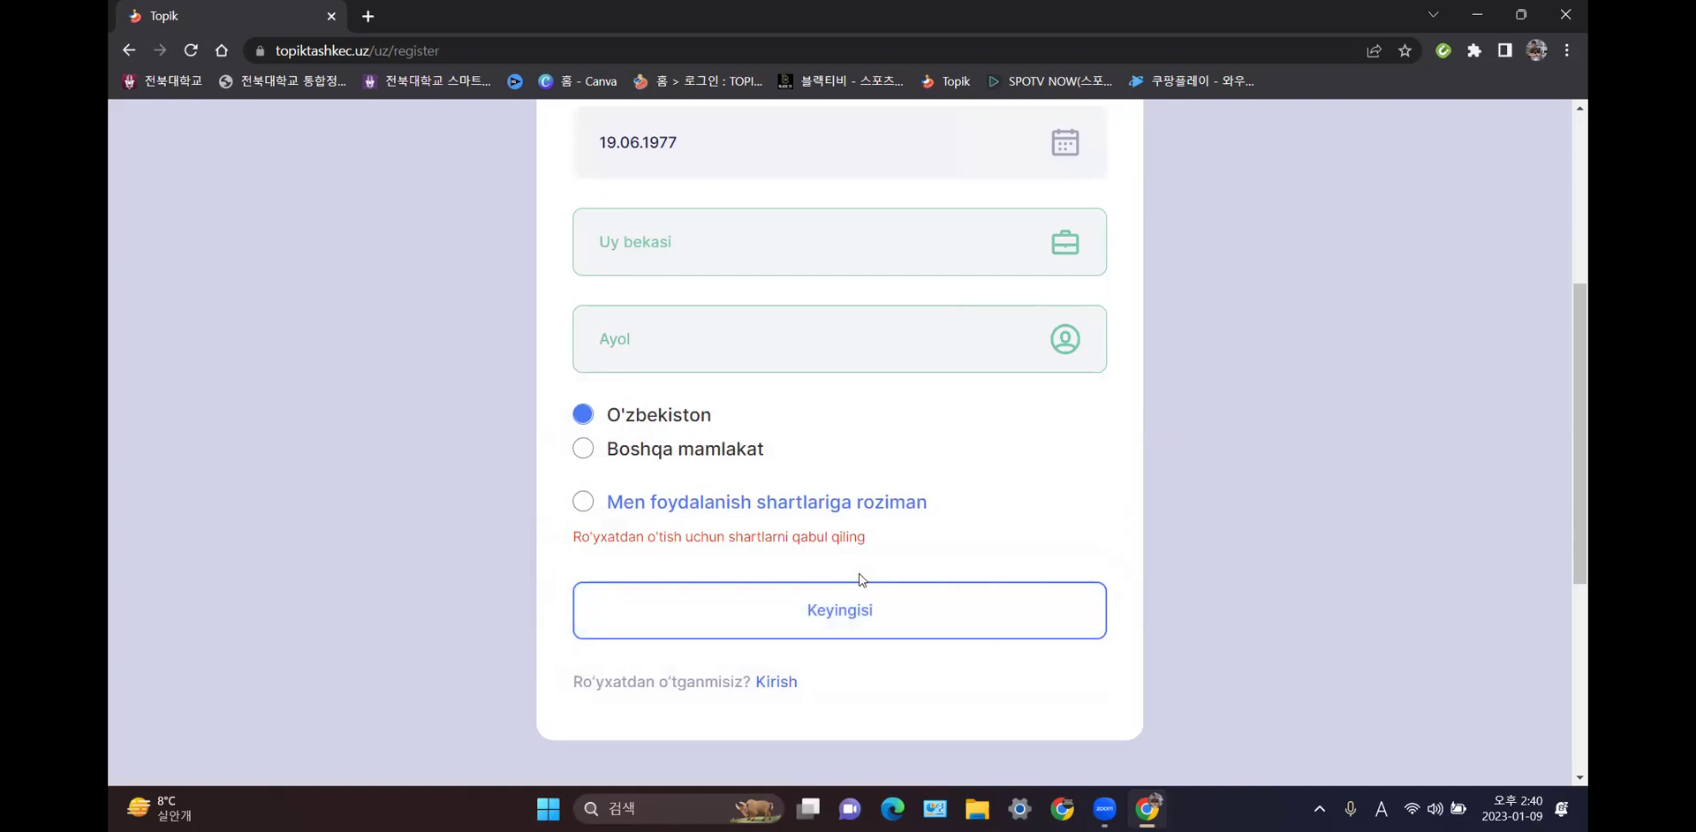
click(590, 511)
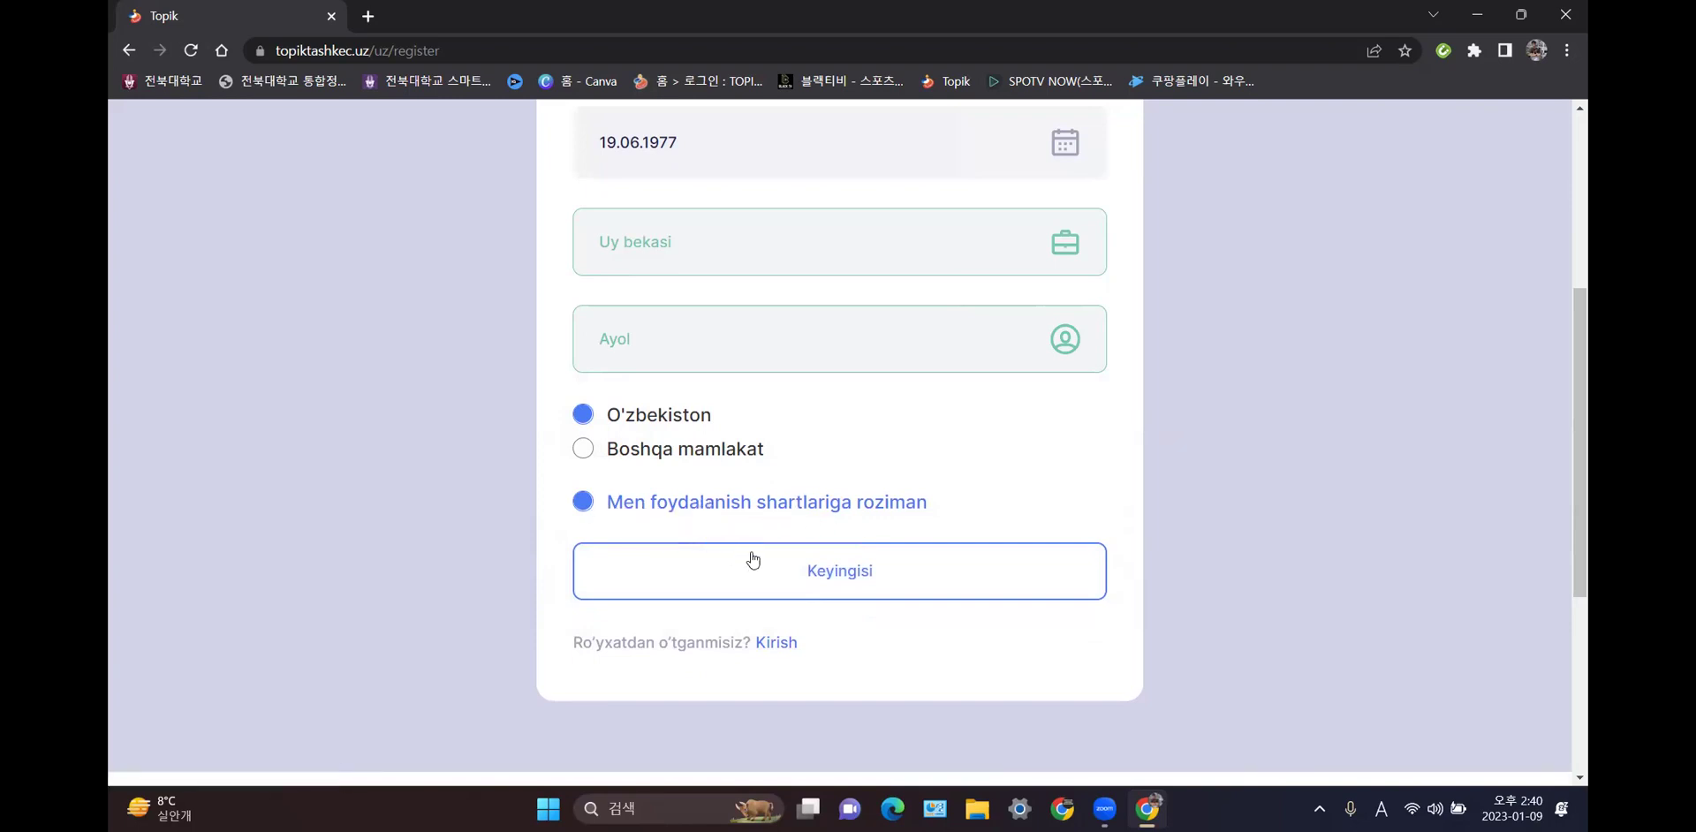
- Continue to the account step and enter the applicant's e-mail address
click(854, 572)
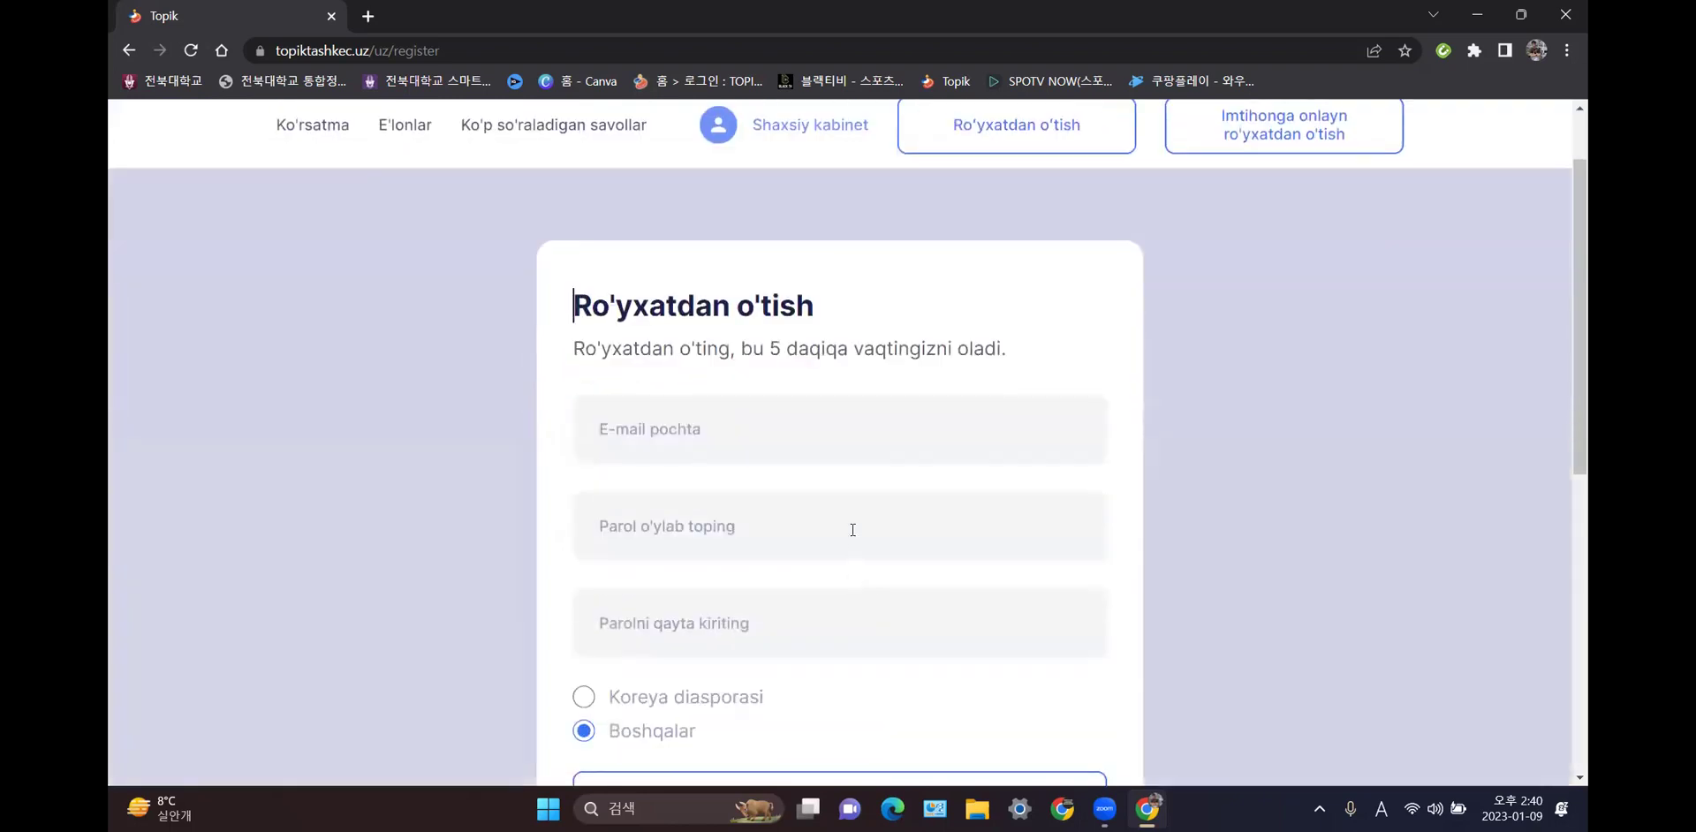
click(830, 436)
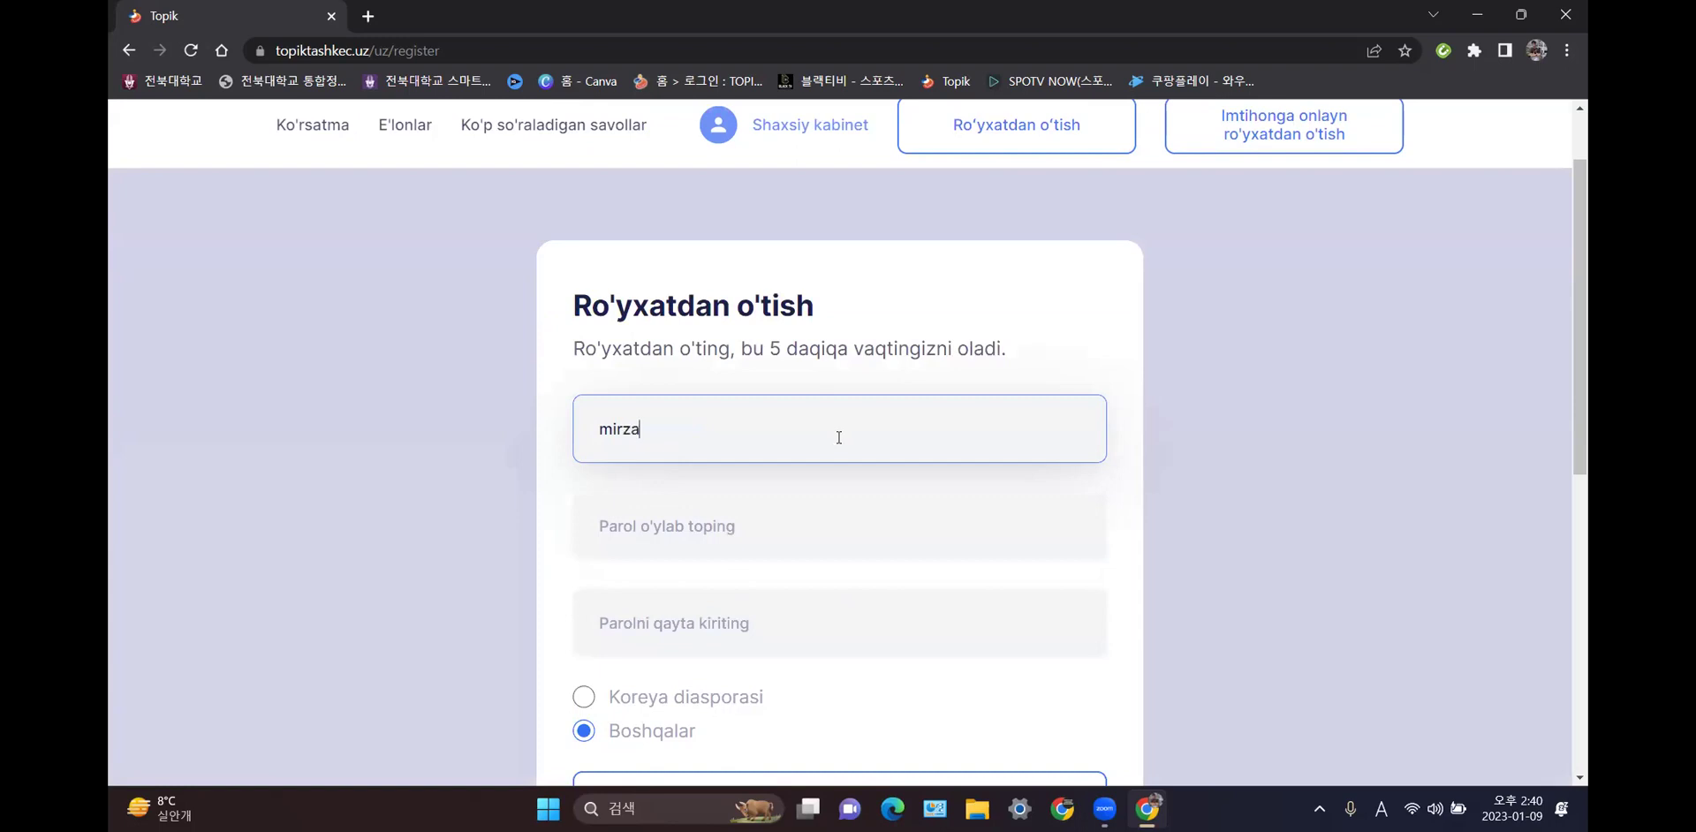
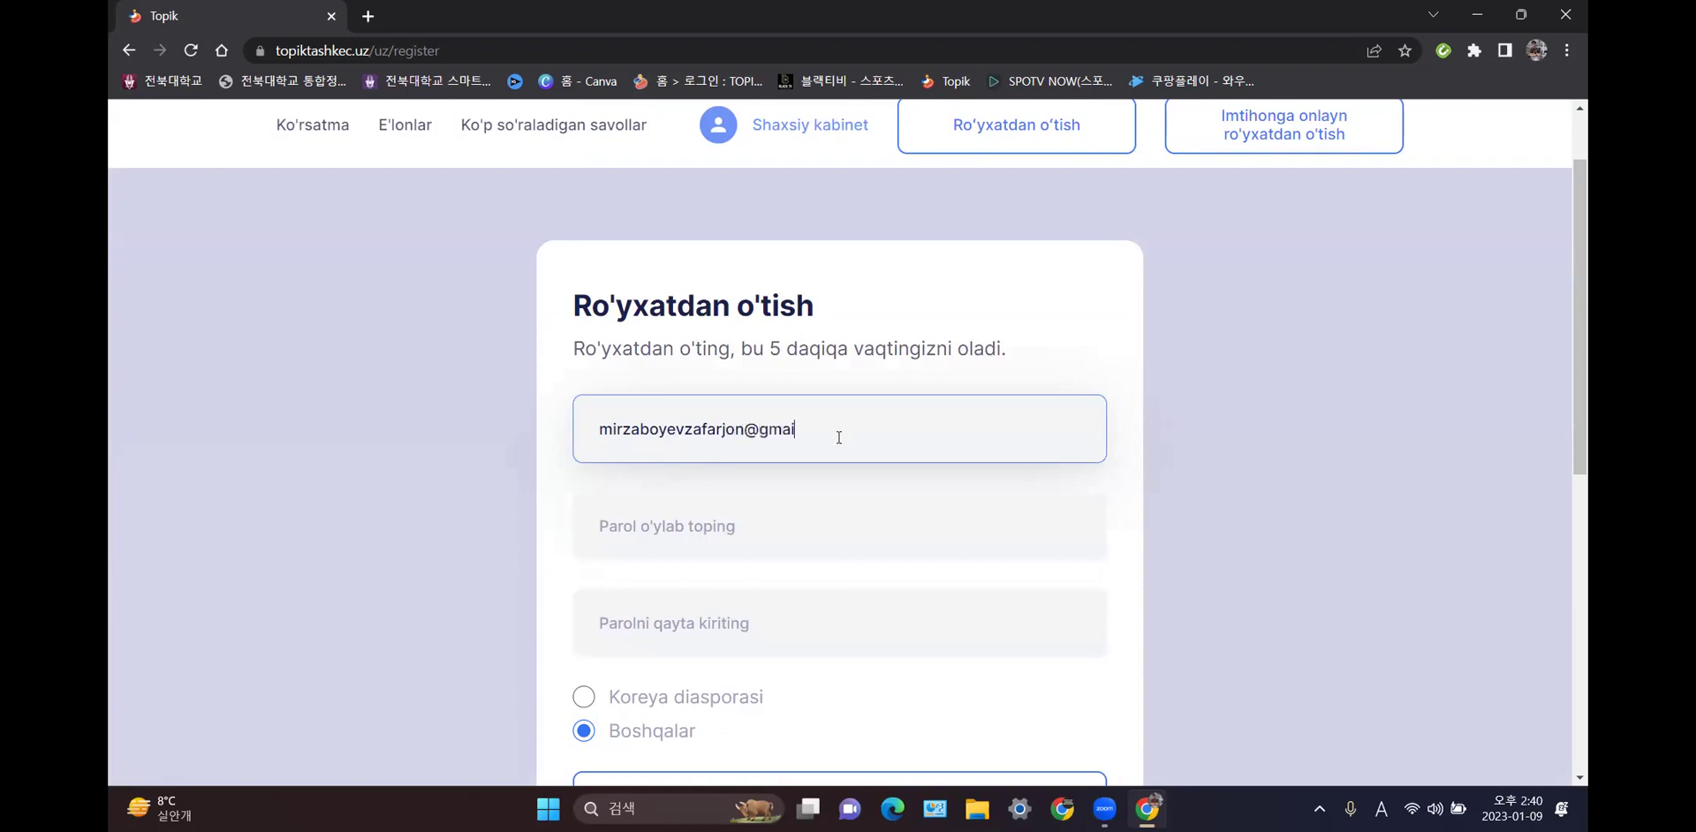
- Enter the account password, repeat it in the confirmation field, and keep Boshqalar selected
click(761, 522)
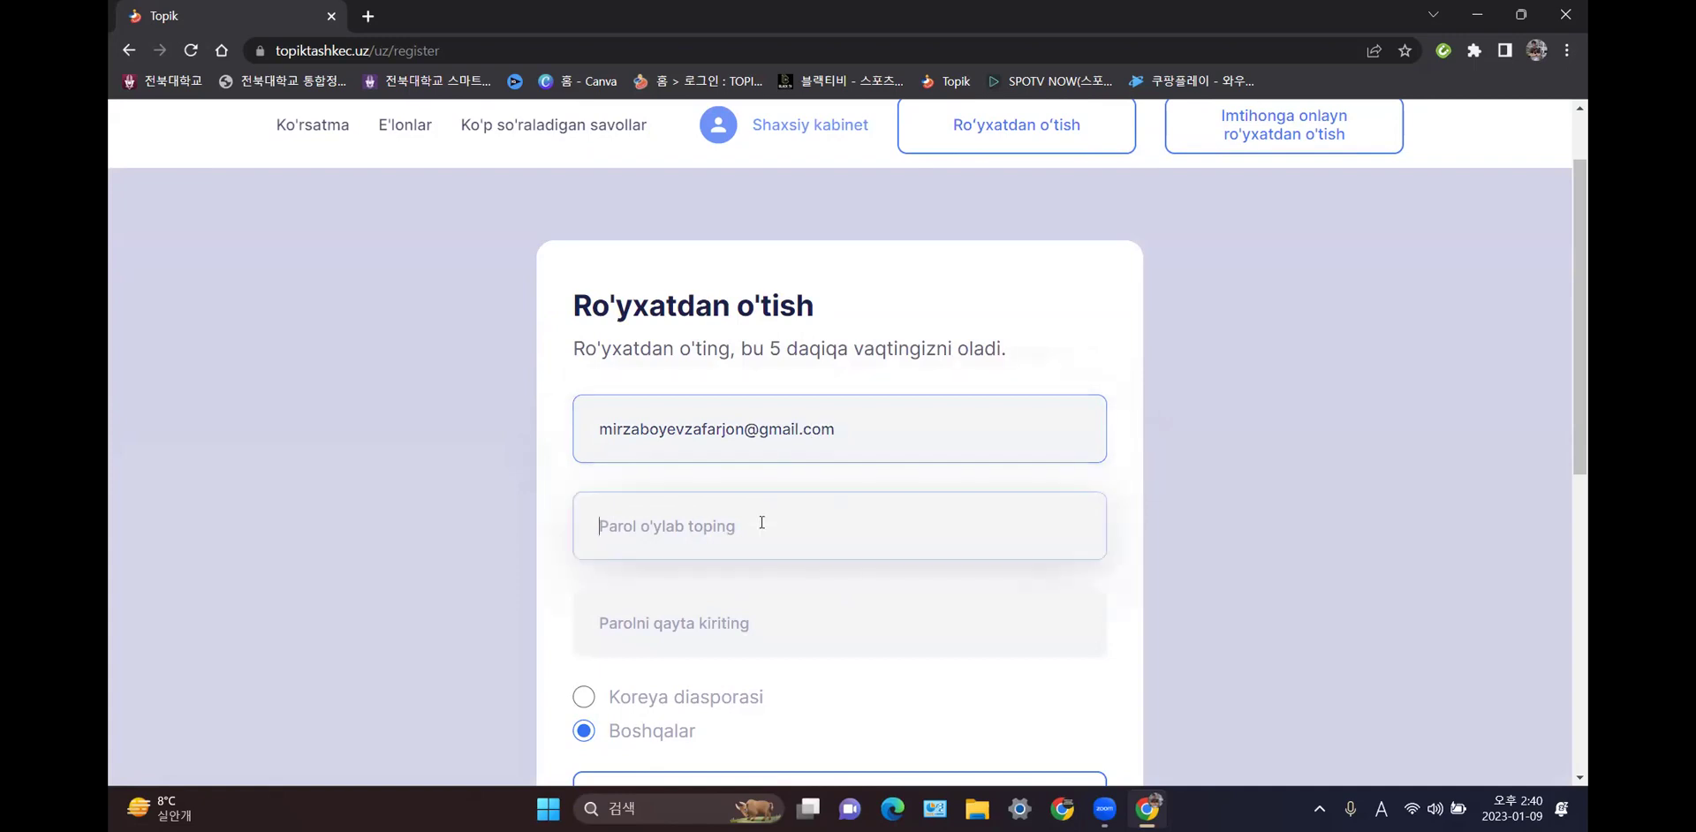
text(topik)
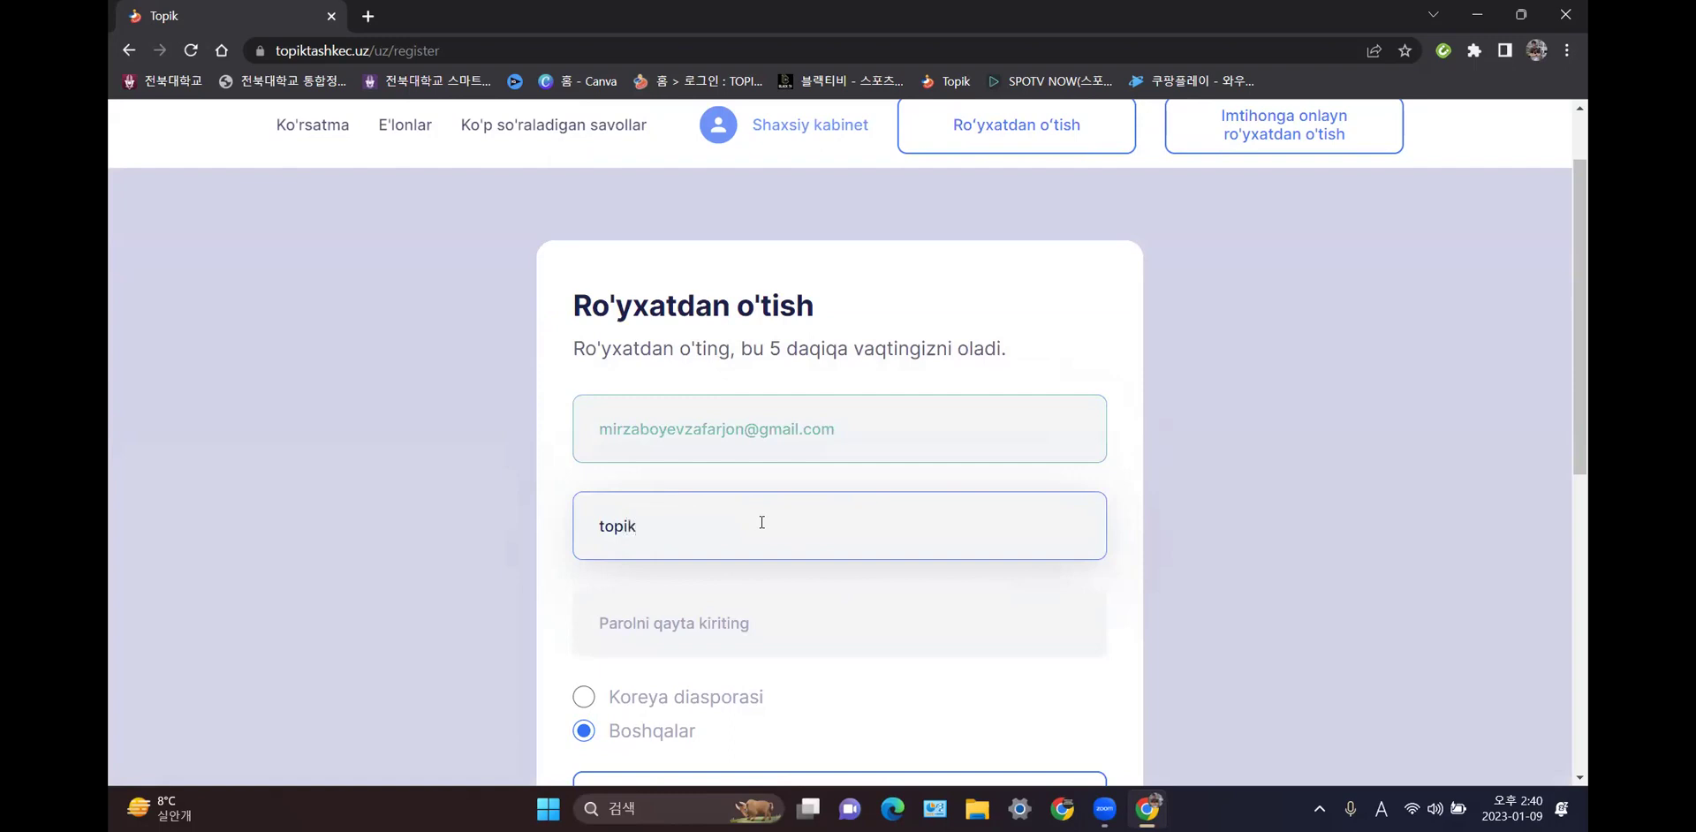
text(@2023)
click(766, 607)
text(topik)
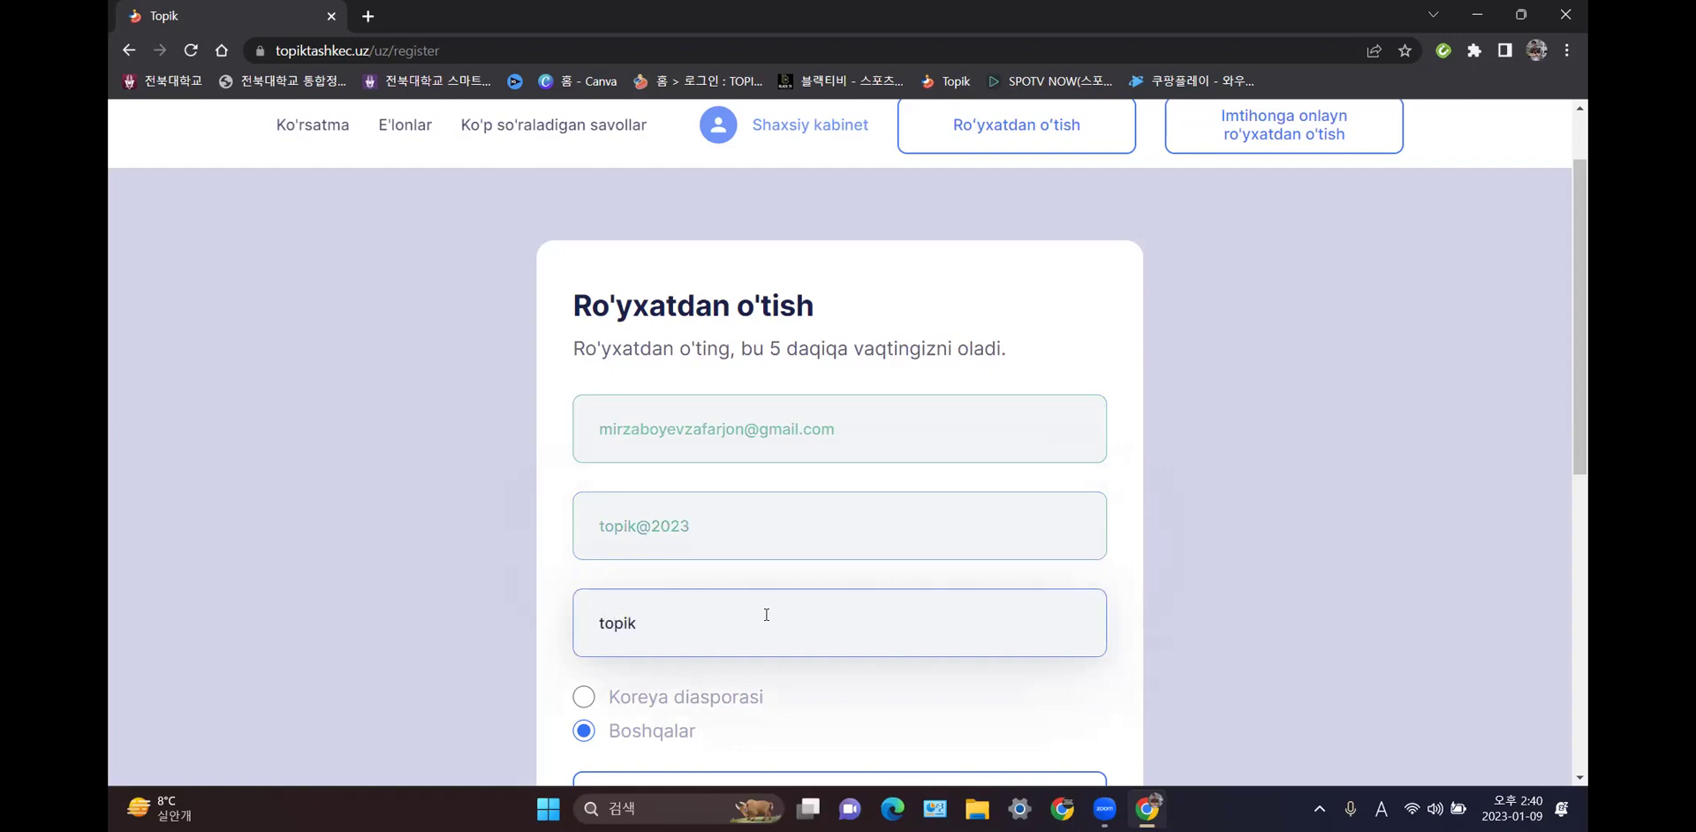
text(@2023)
click(747, 545)
scroll(741, 581, down, 1)
scroll(740, 581, down, 2)
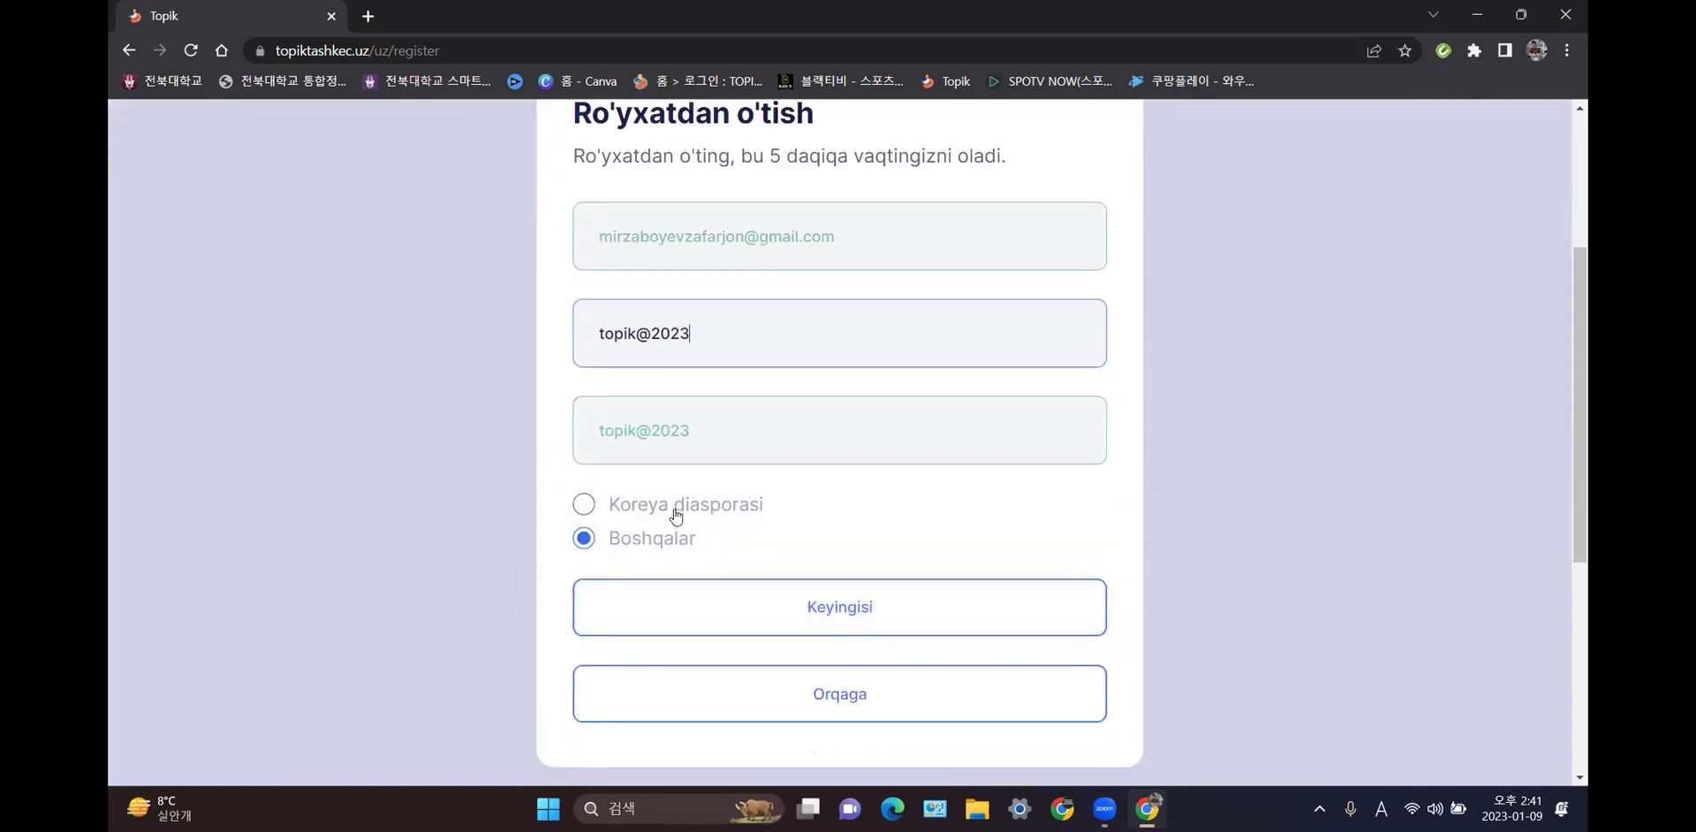
click(636, 538)
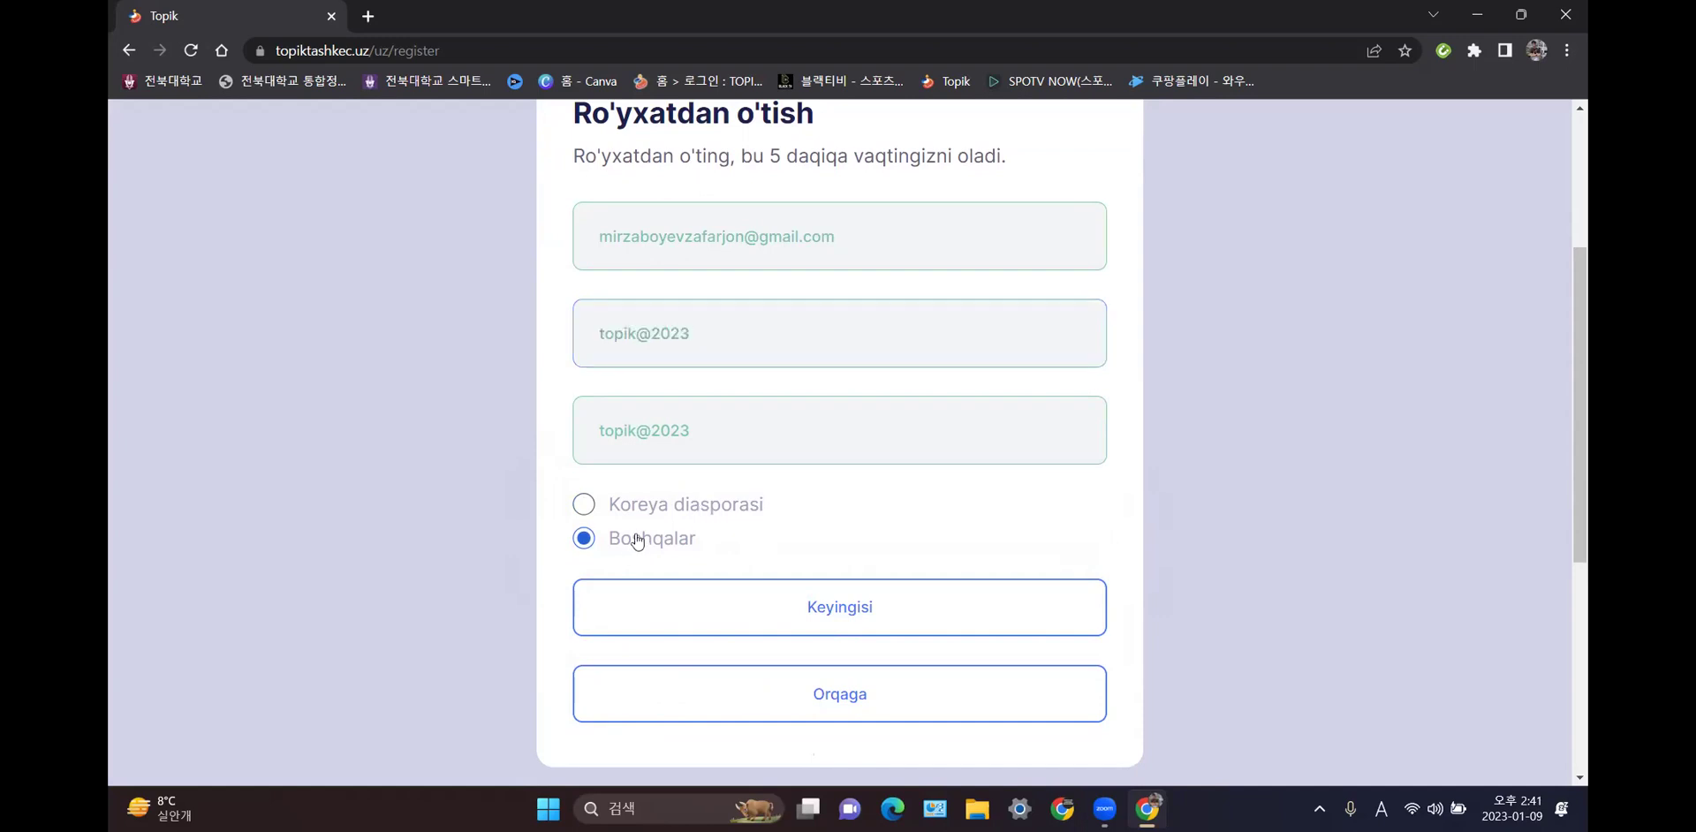
- Move to the document details step and choose Pasport as the document type
click(834, 609)
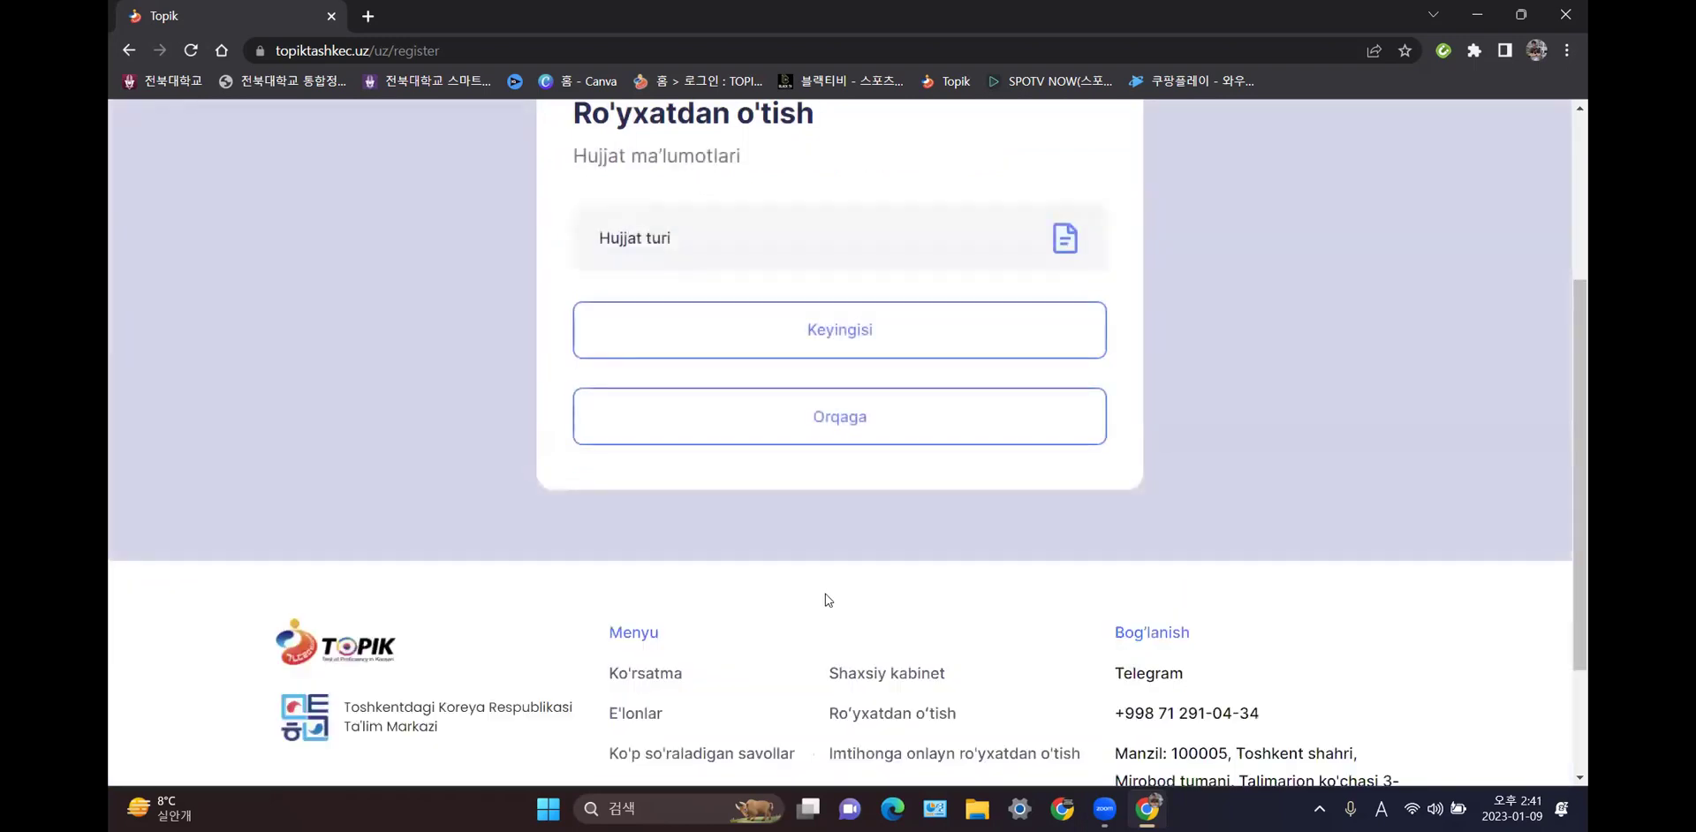
scroll(825, 597, up, 1)
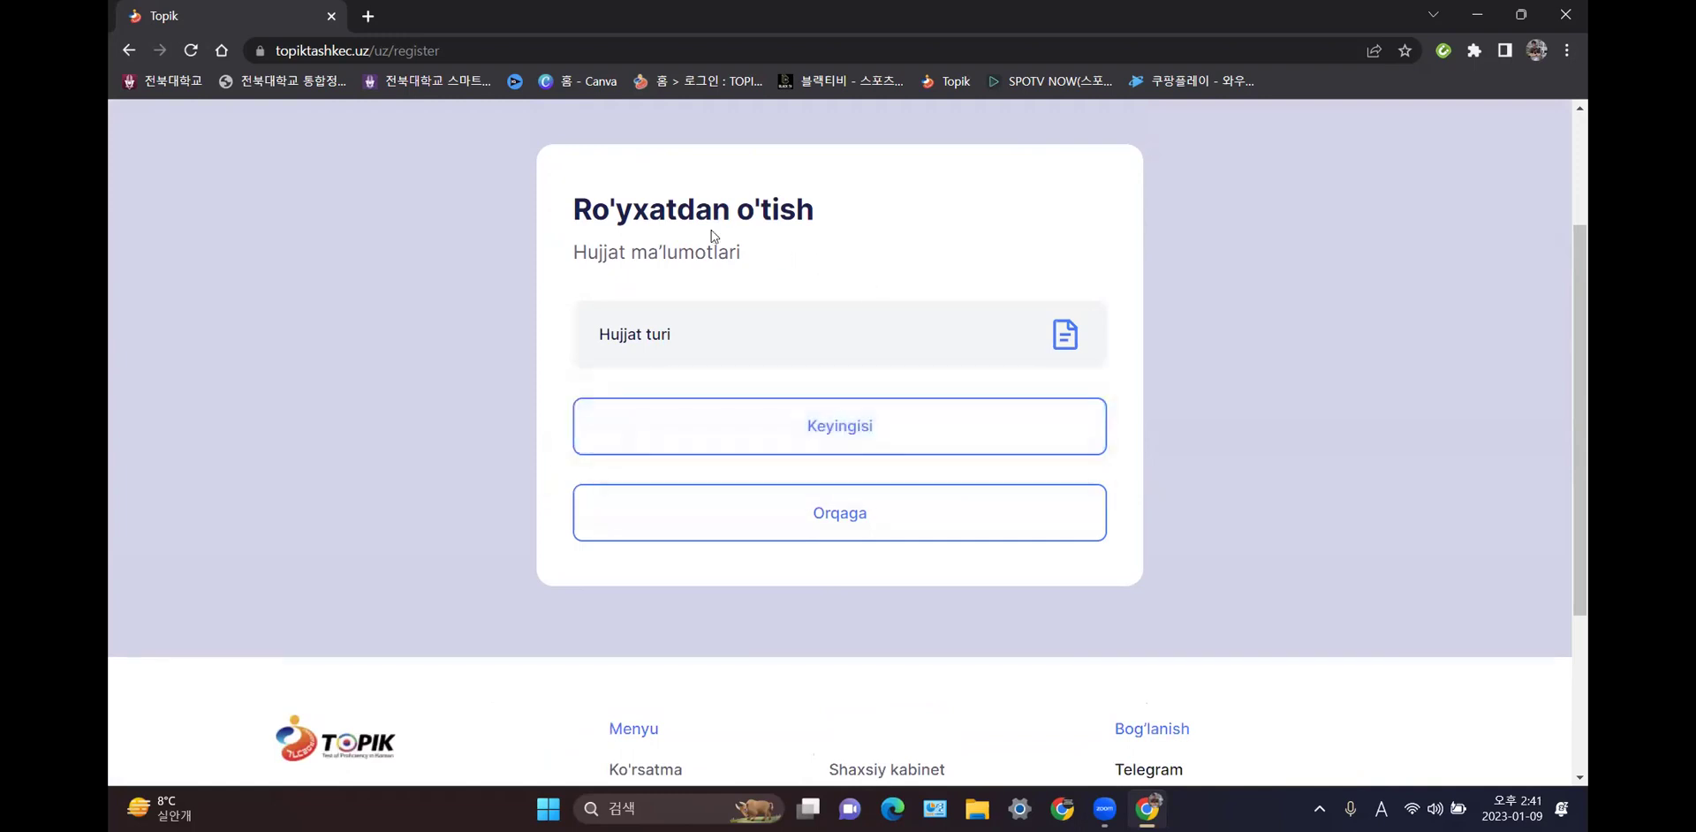
click(712, 337)
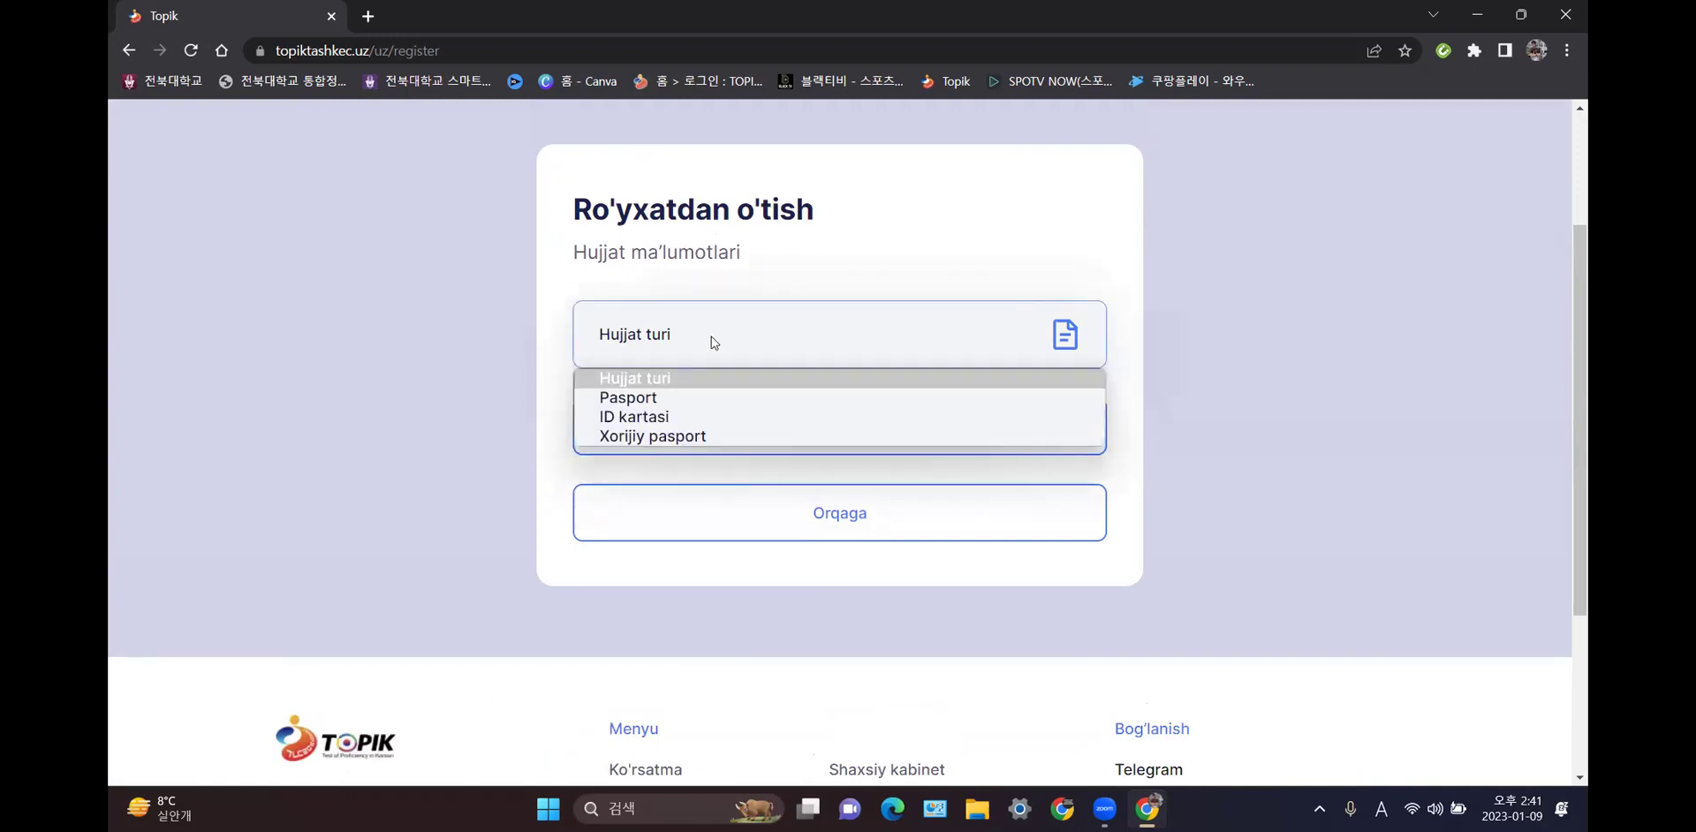
click(693, 399)
click(706, 432)
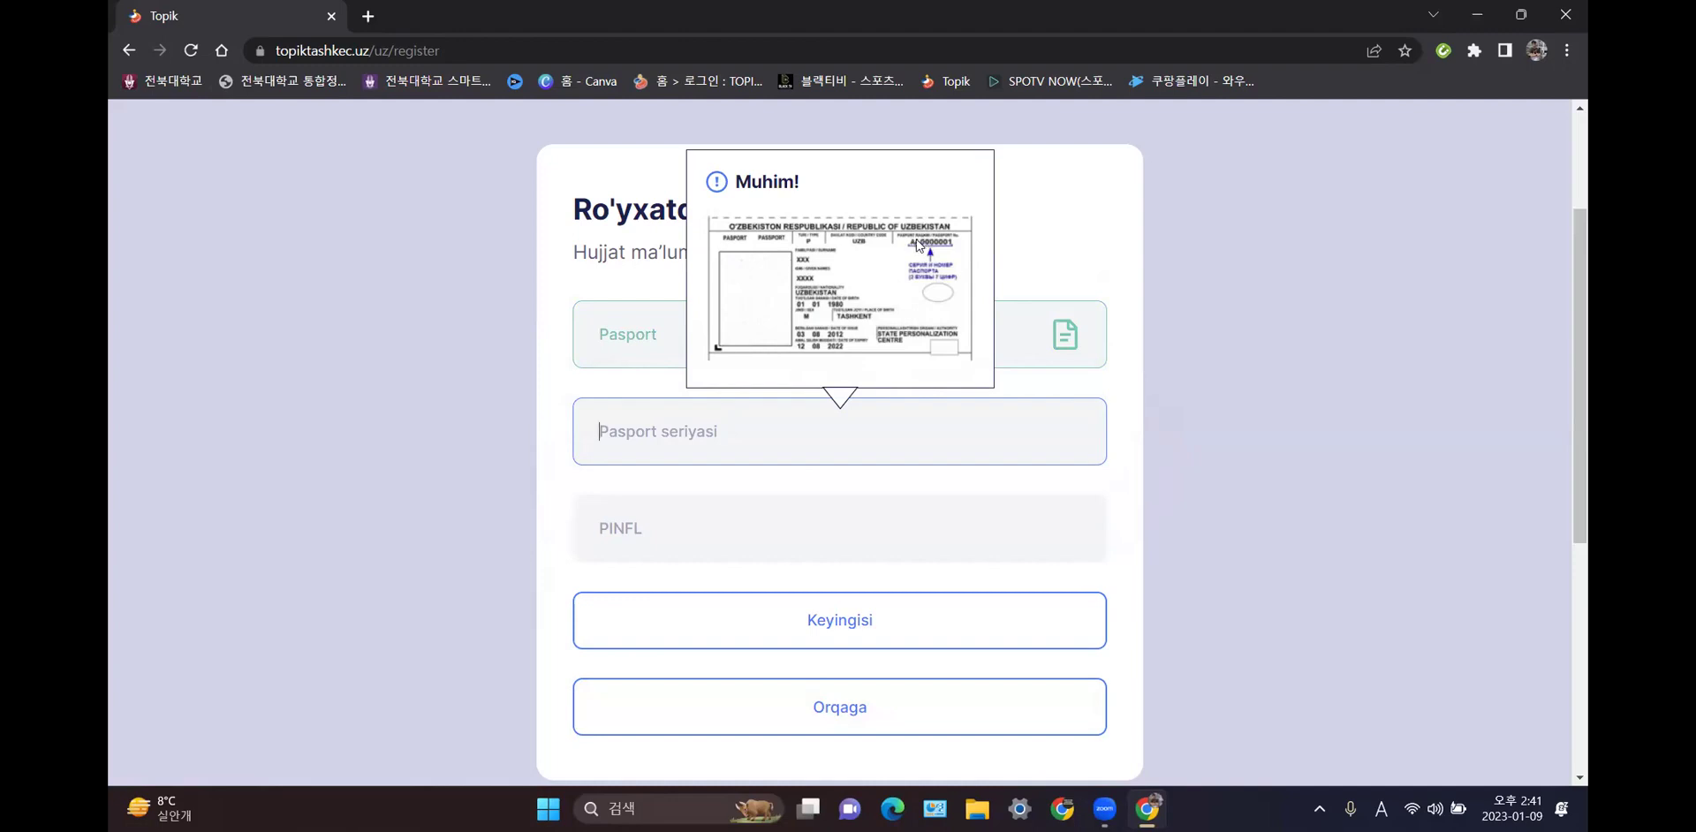
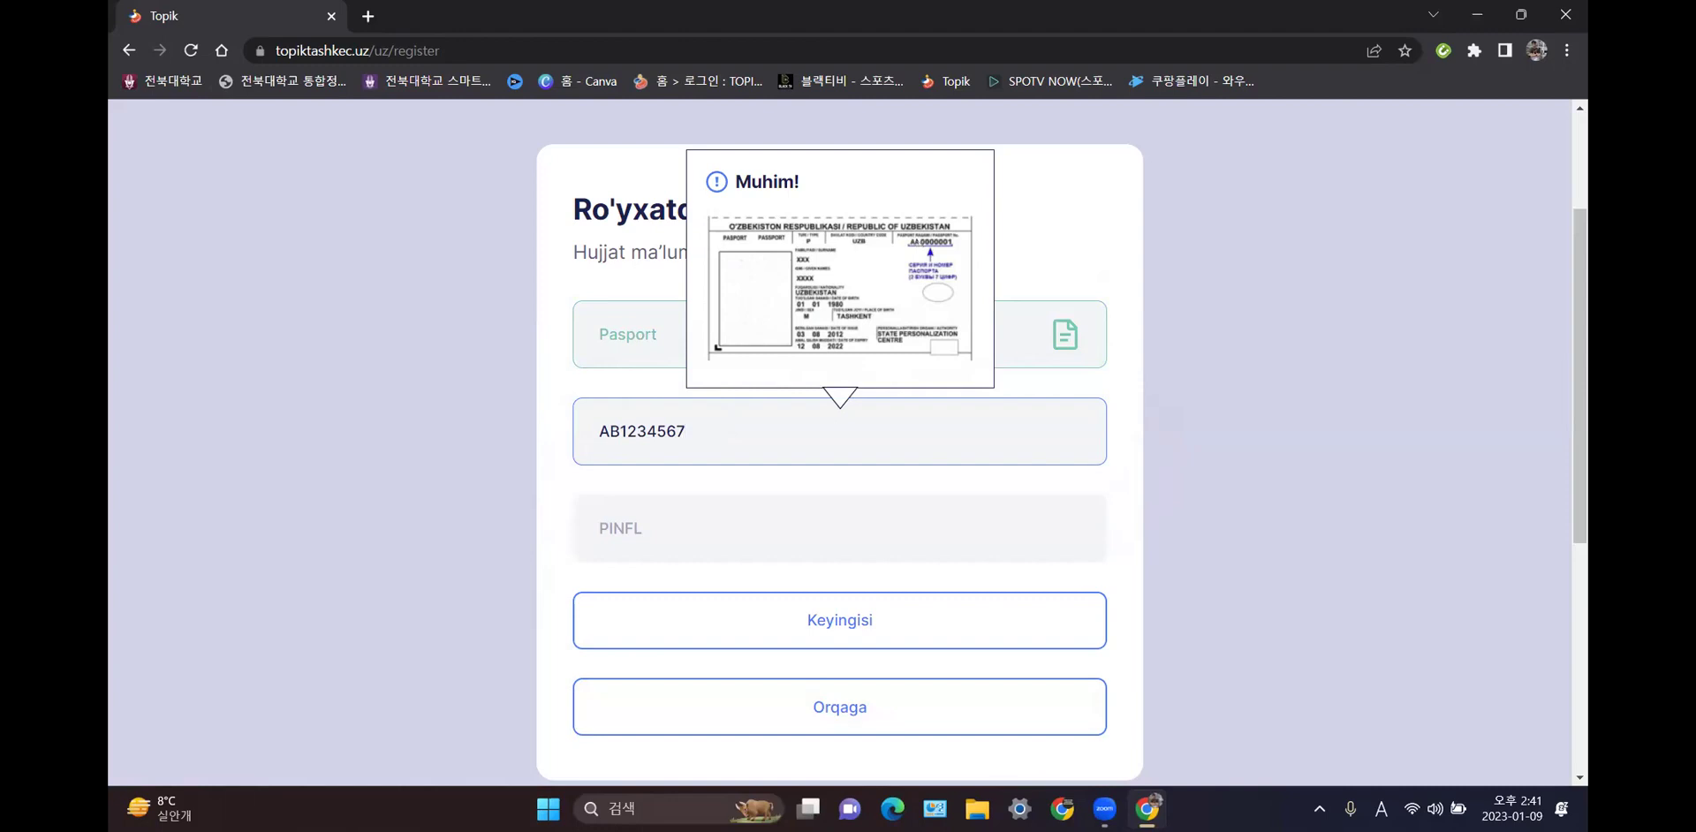
- Enter the passport series and number in the Pasport seriyasi field
click(699, 519)
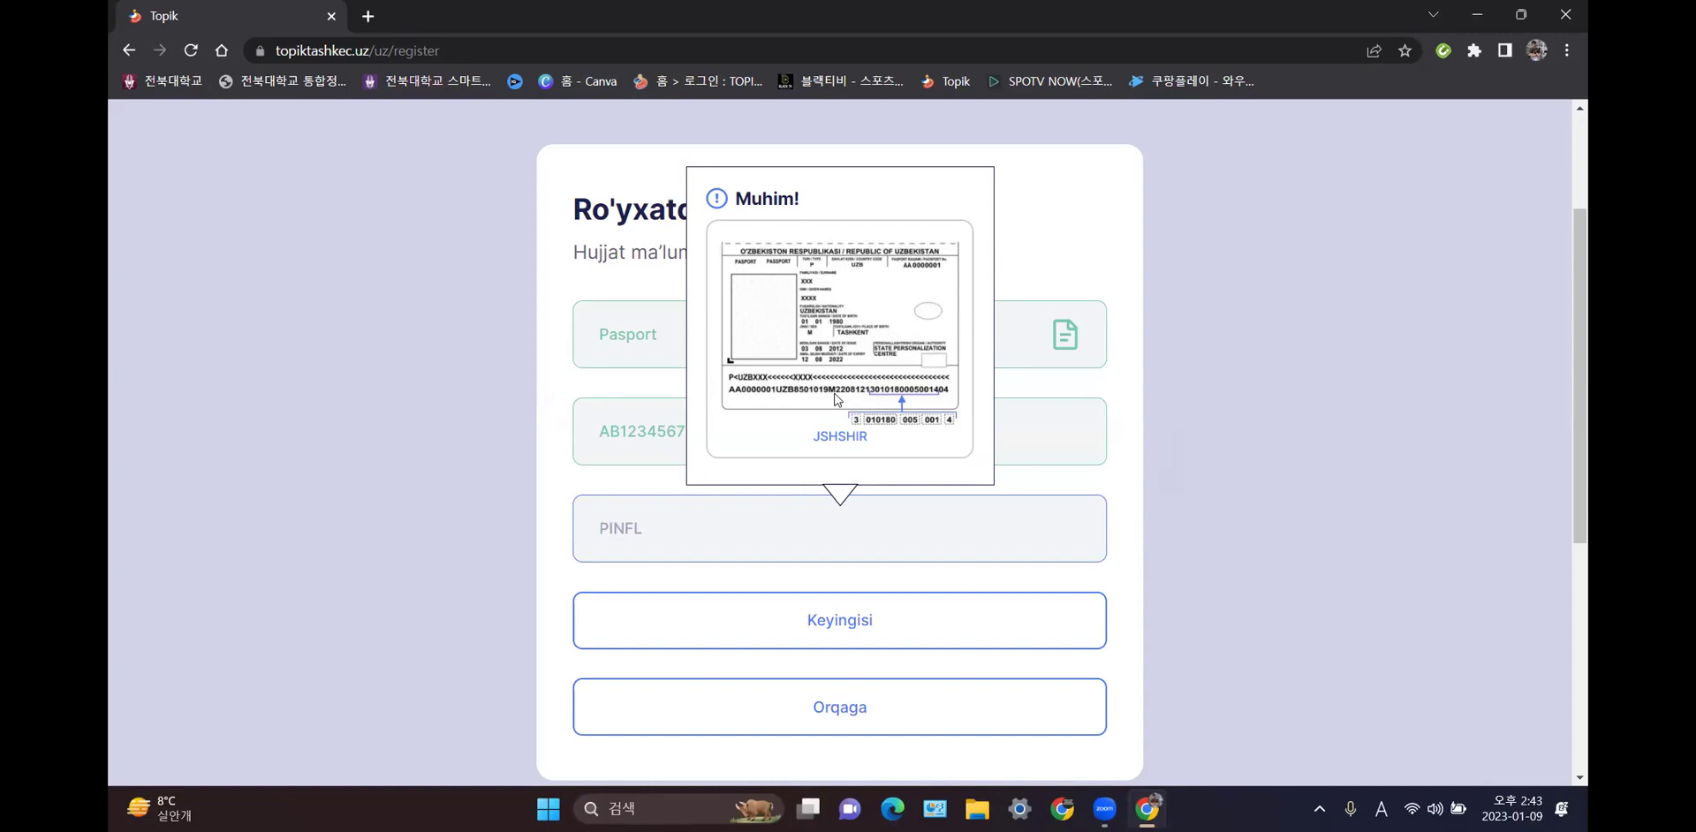
- Enter the 14-digit PINFL, change its last digit to 0 after the error, and continue
click(798, 538)
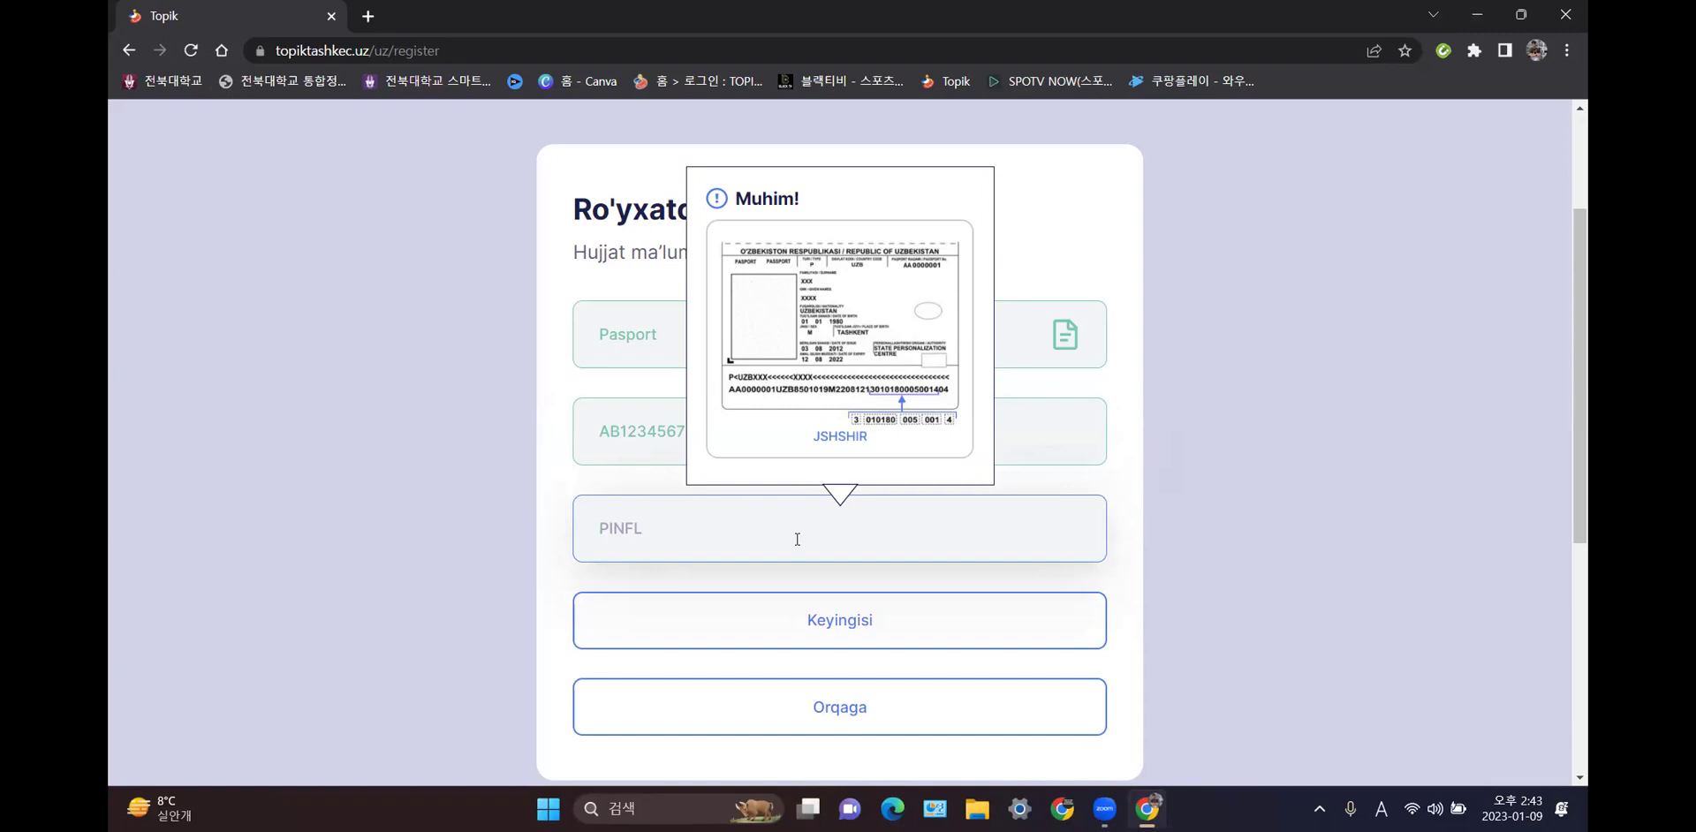
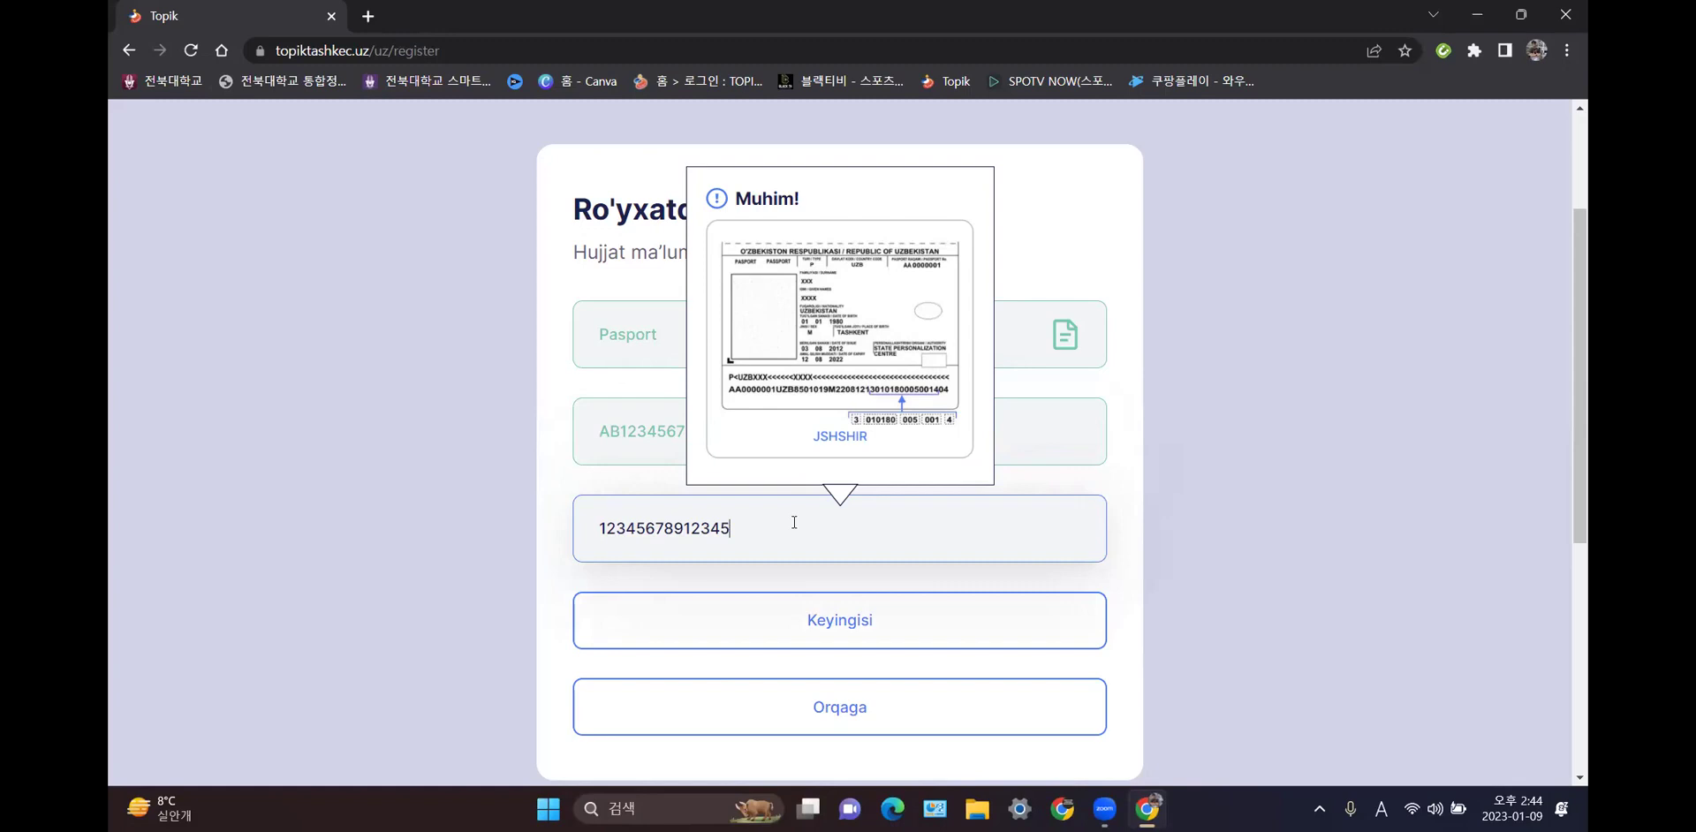
click(862, 622)
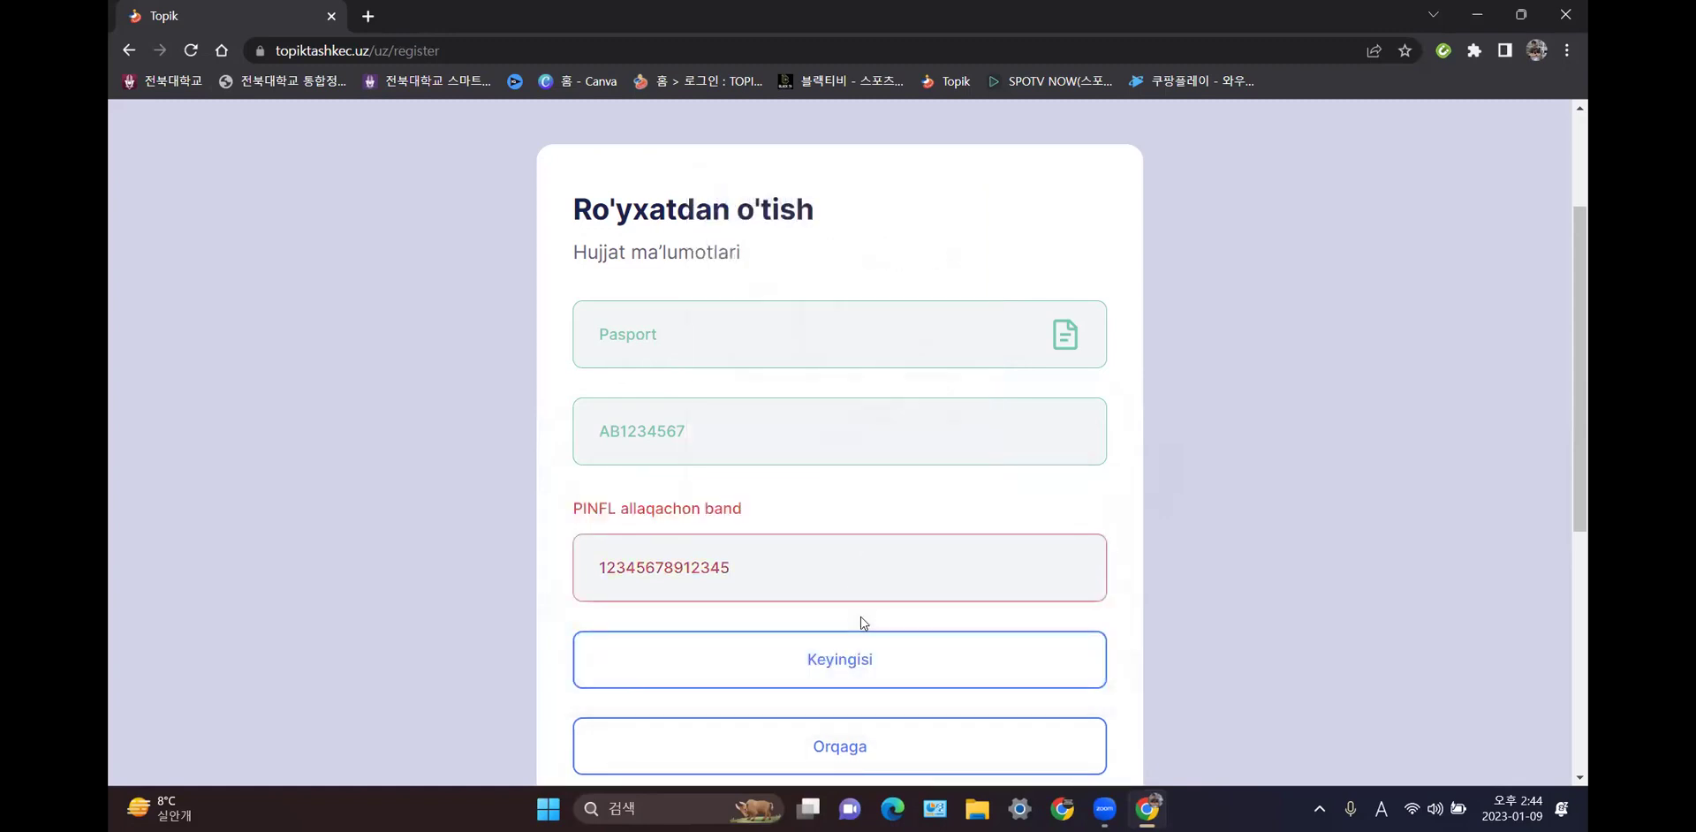
click(773, 576)
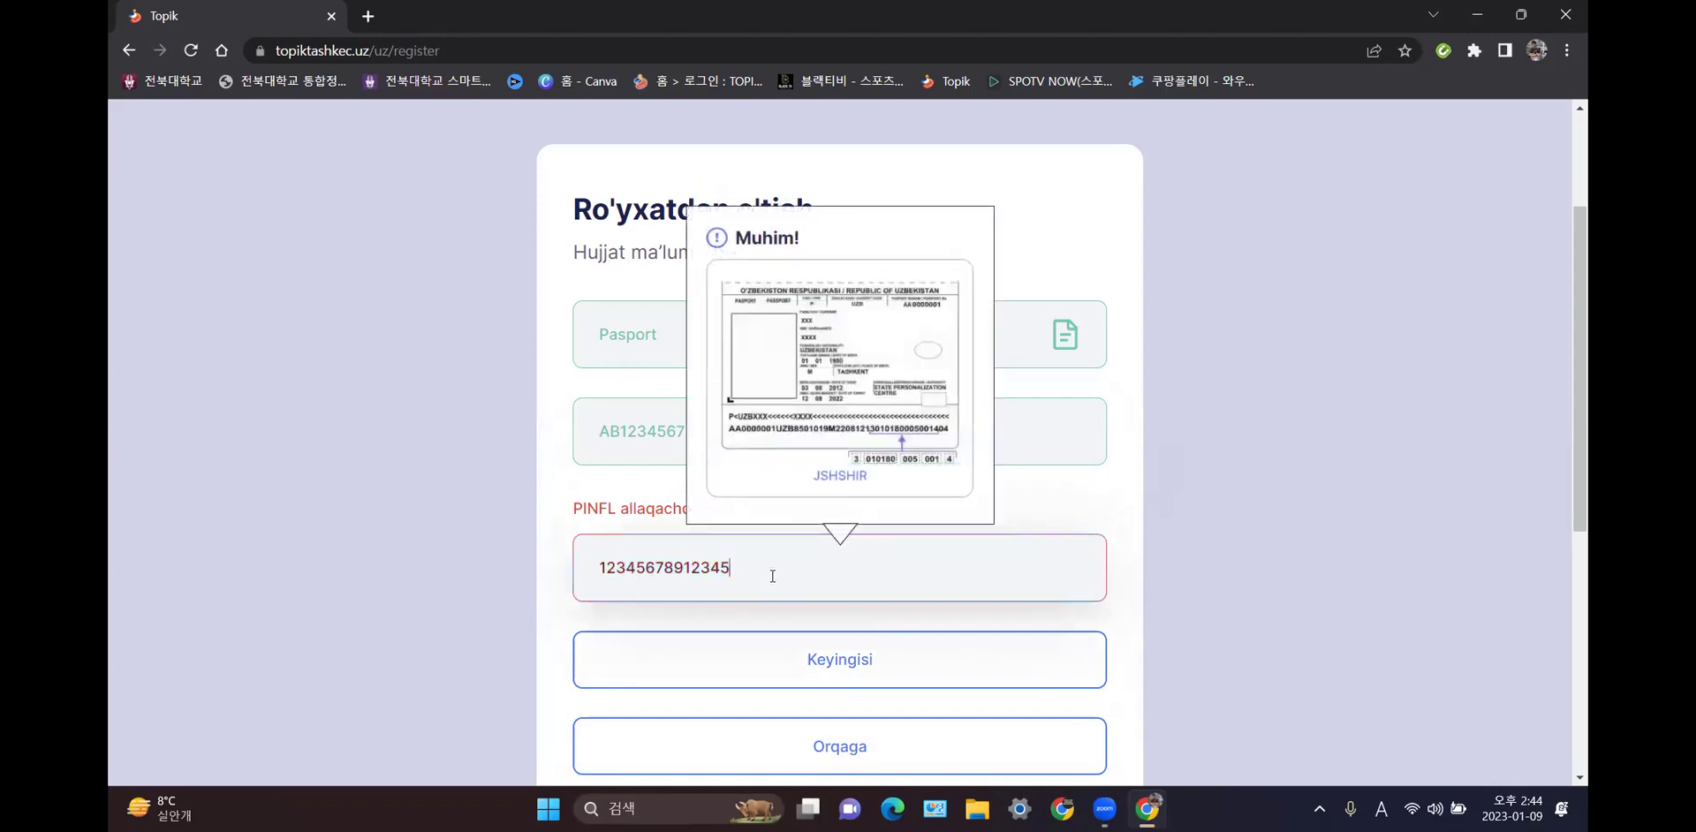
key(BackSpace)
text(0)
click(840, 663)
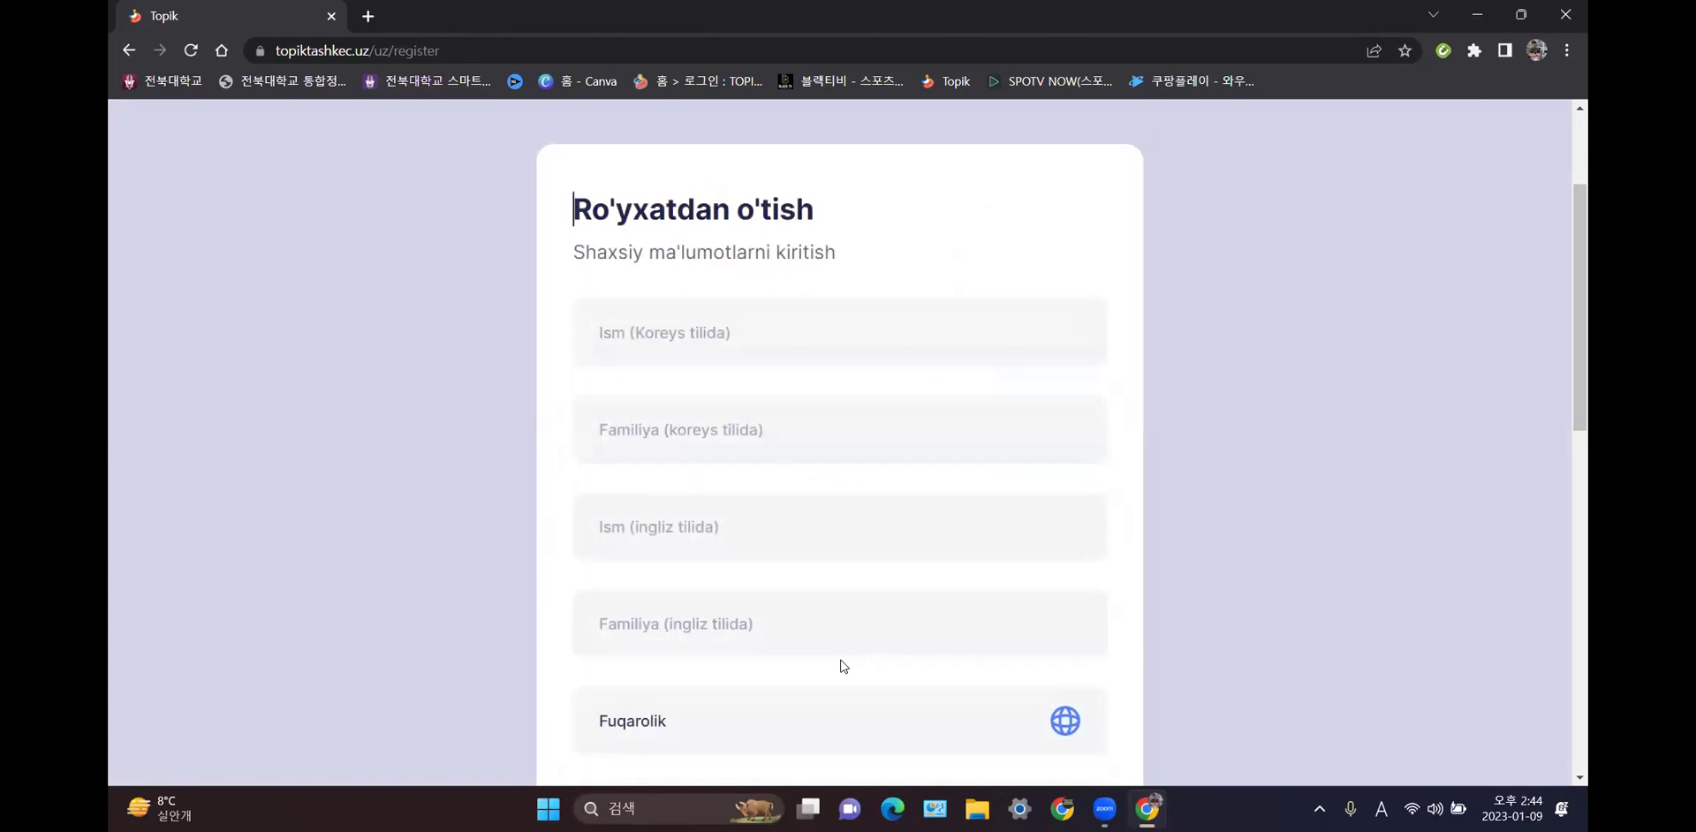
- Enter the applicant's first name and surname in Korean using the Hangul keyboard
click(840, 332)
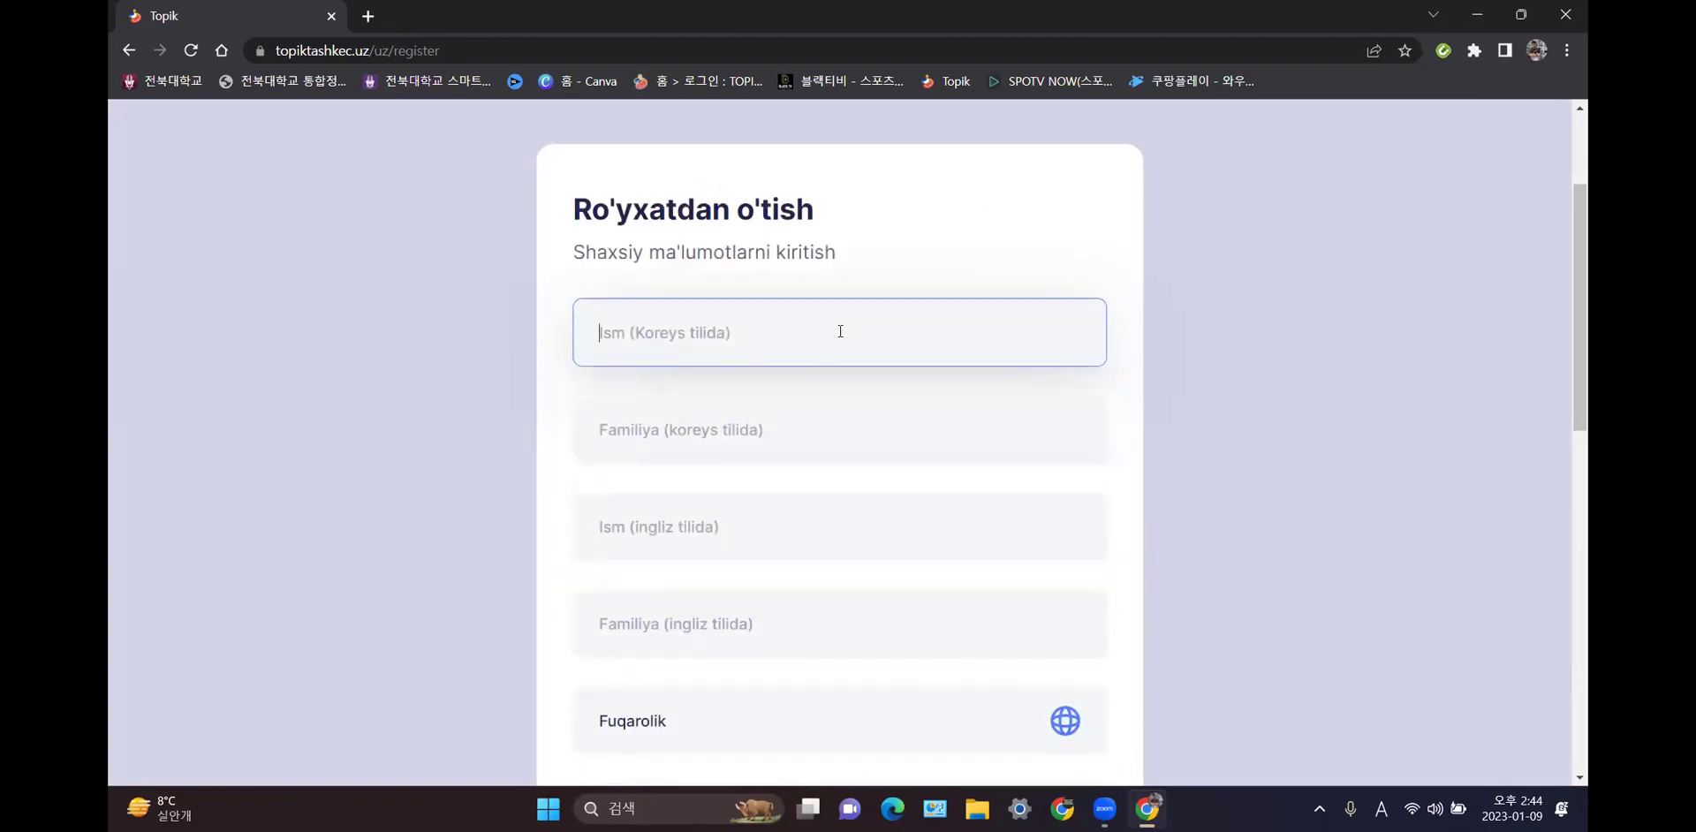
key(Hangul)
text(ㅍ)
key(BackSpace)
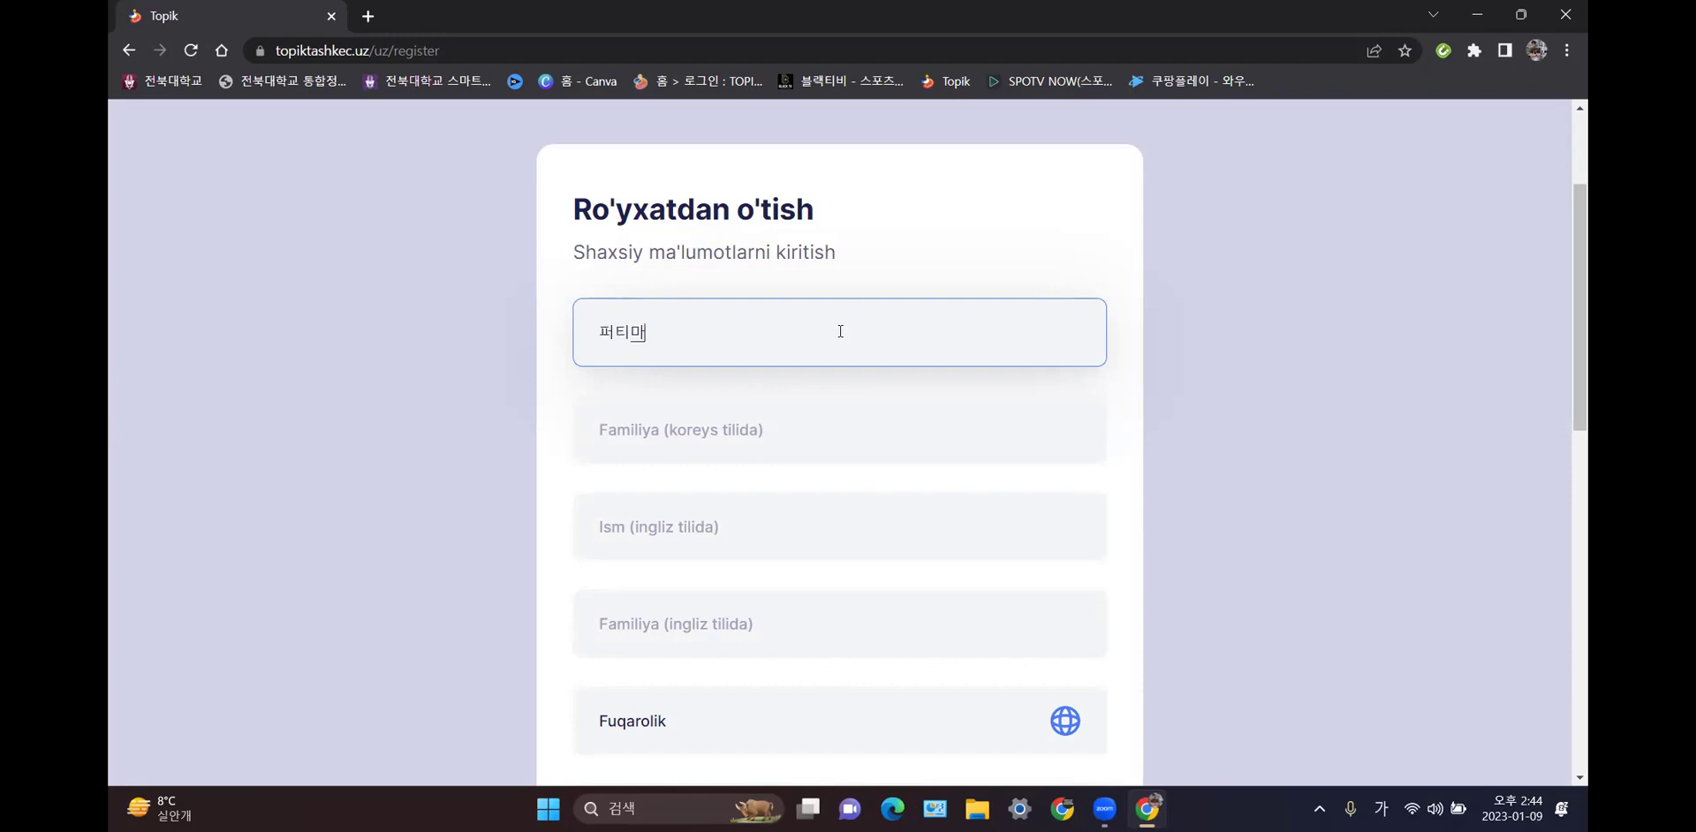
click(819, 418)
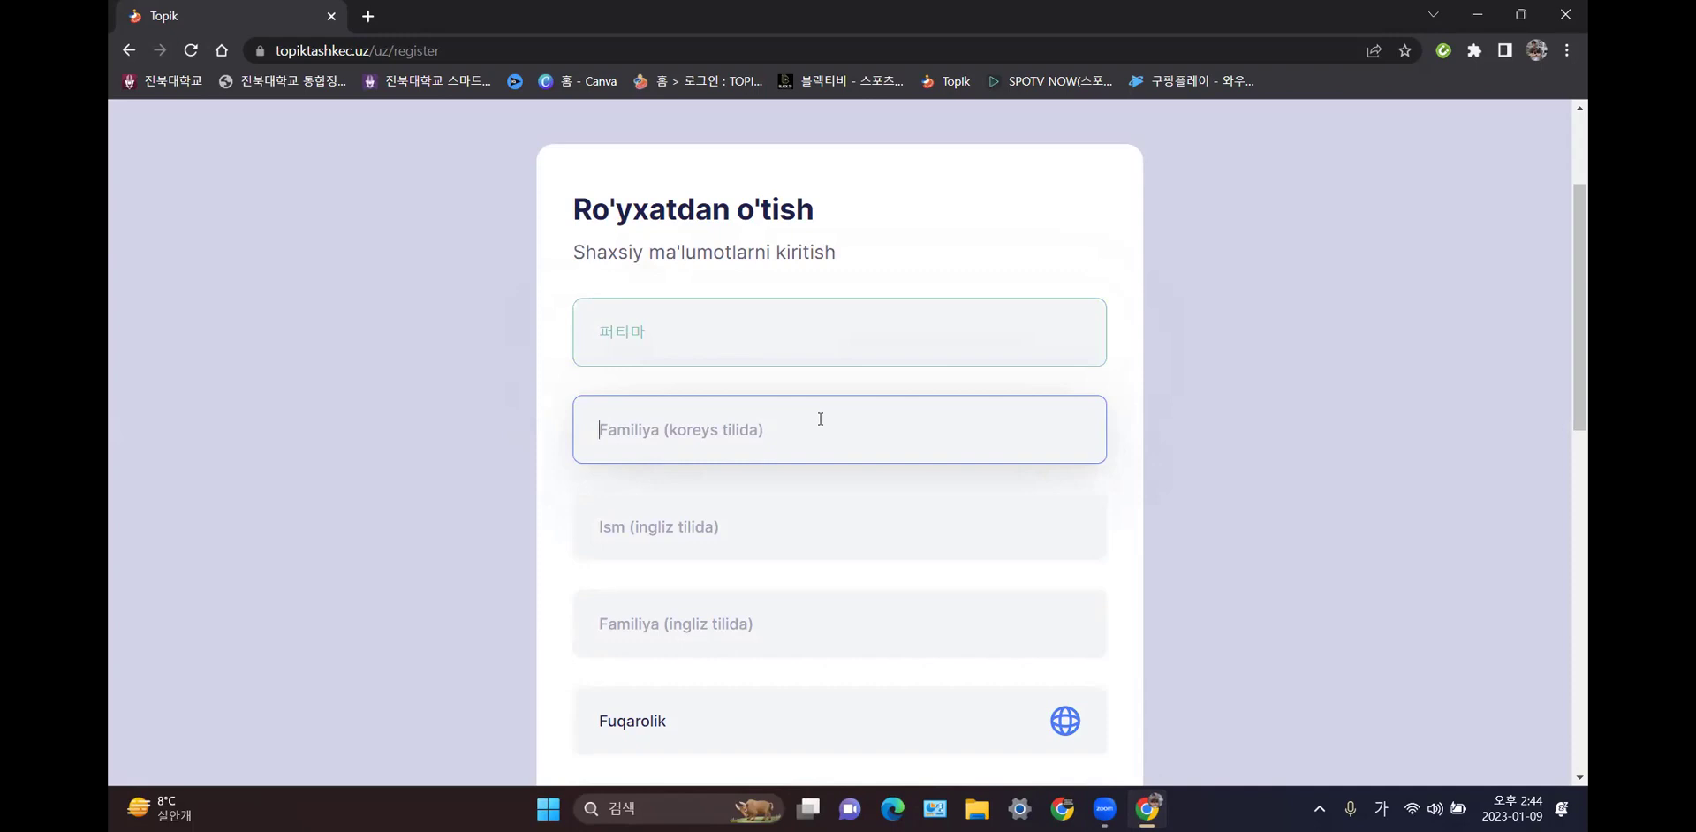
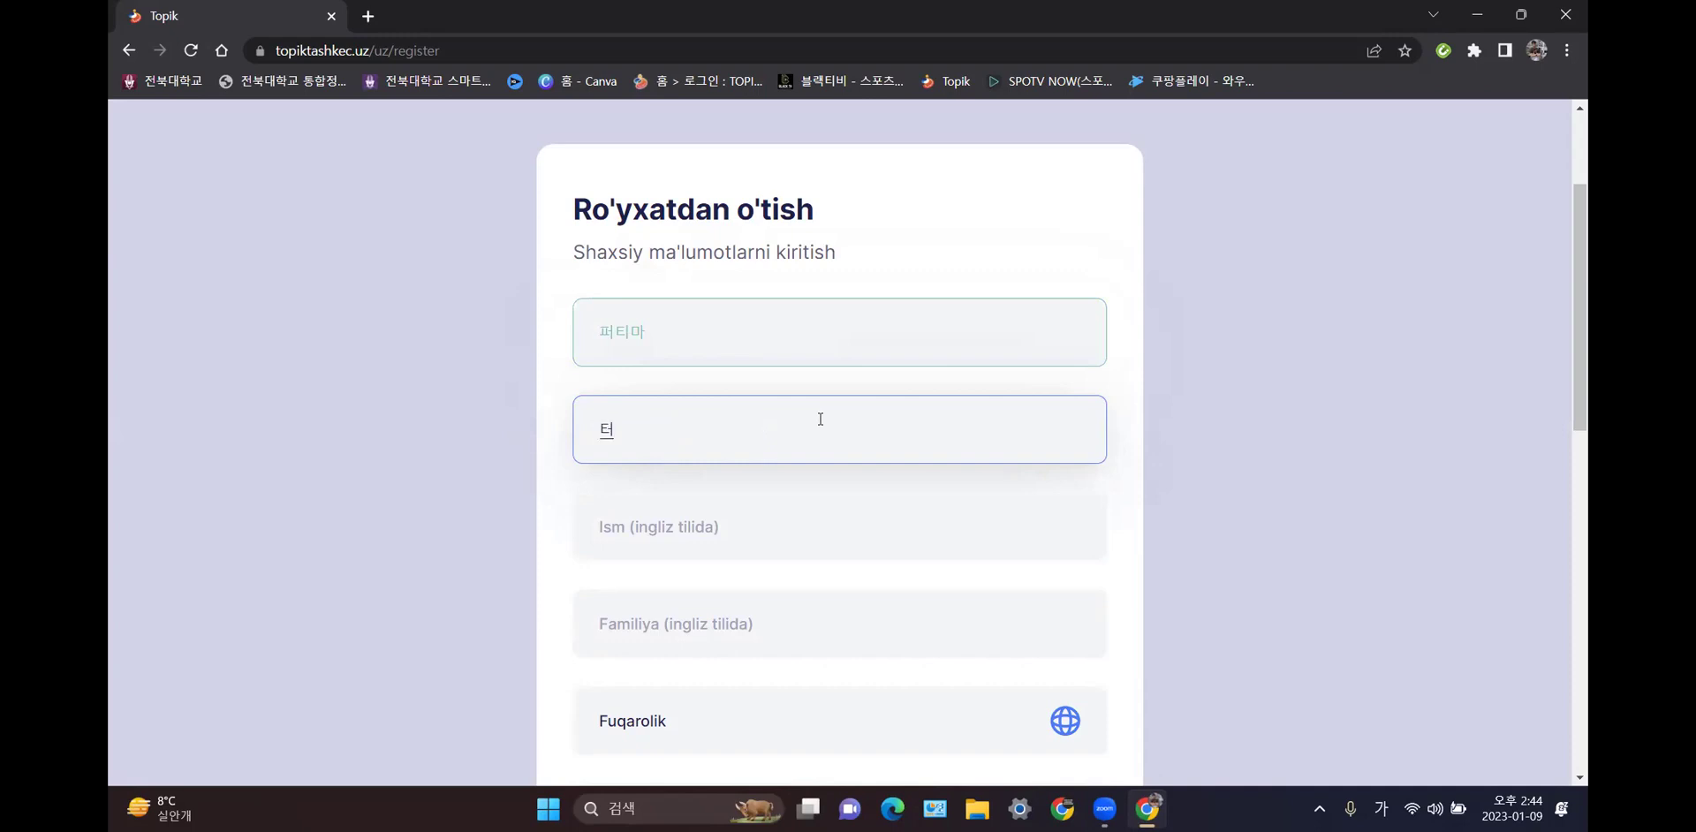
click(820, 419)
key(BackSpace)
text(바)
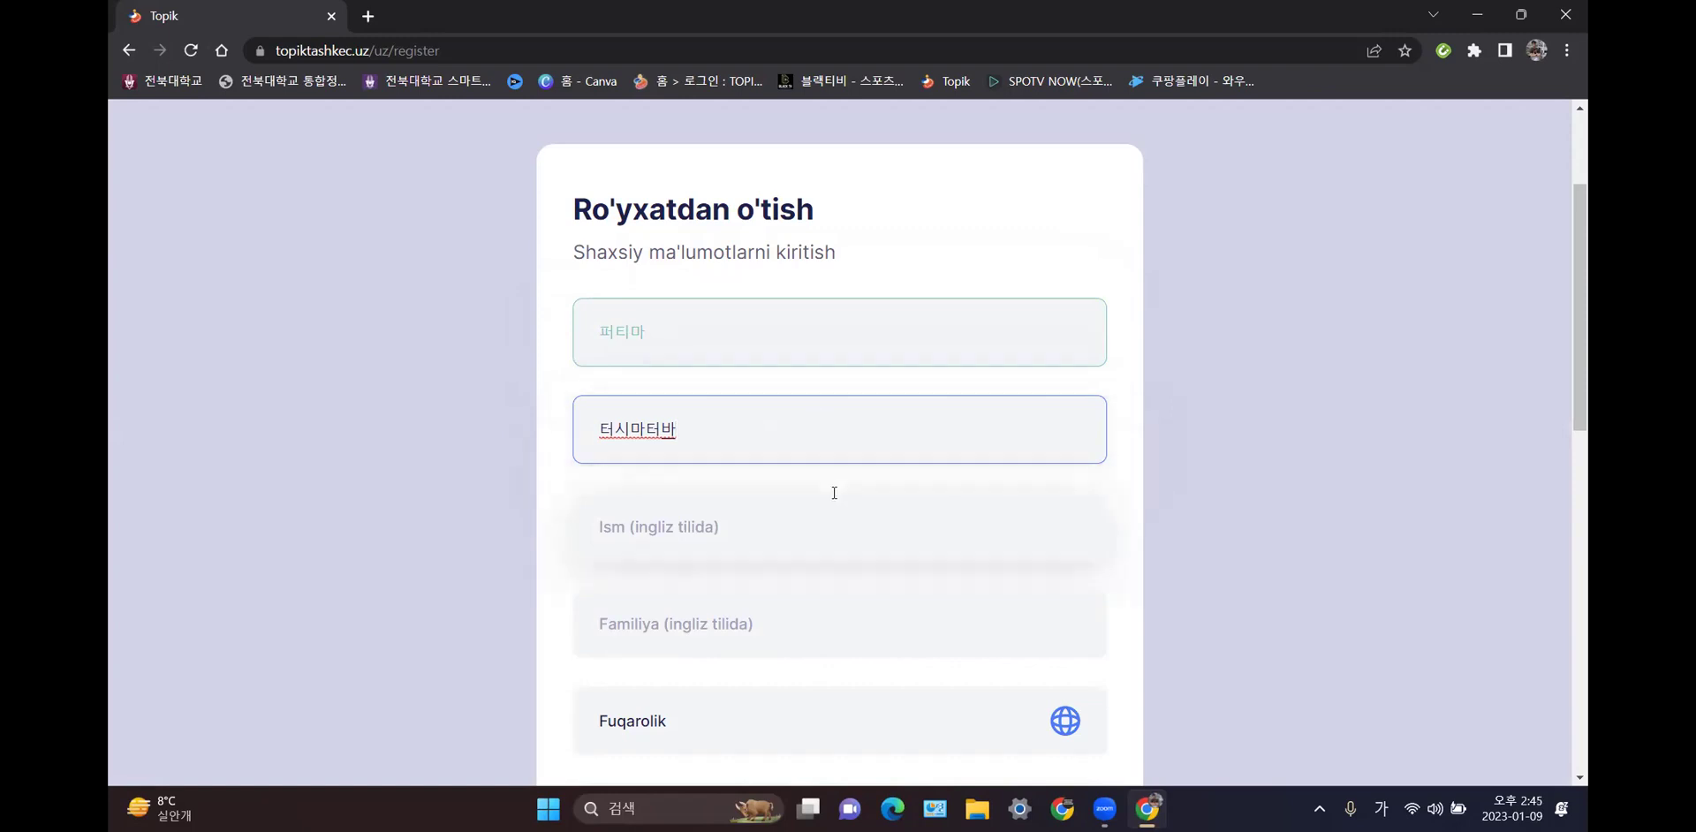
scroll(834, 492, down, 2)
- Enter the applicant's first name and surname in English capitals
click(805, 338)
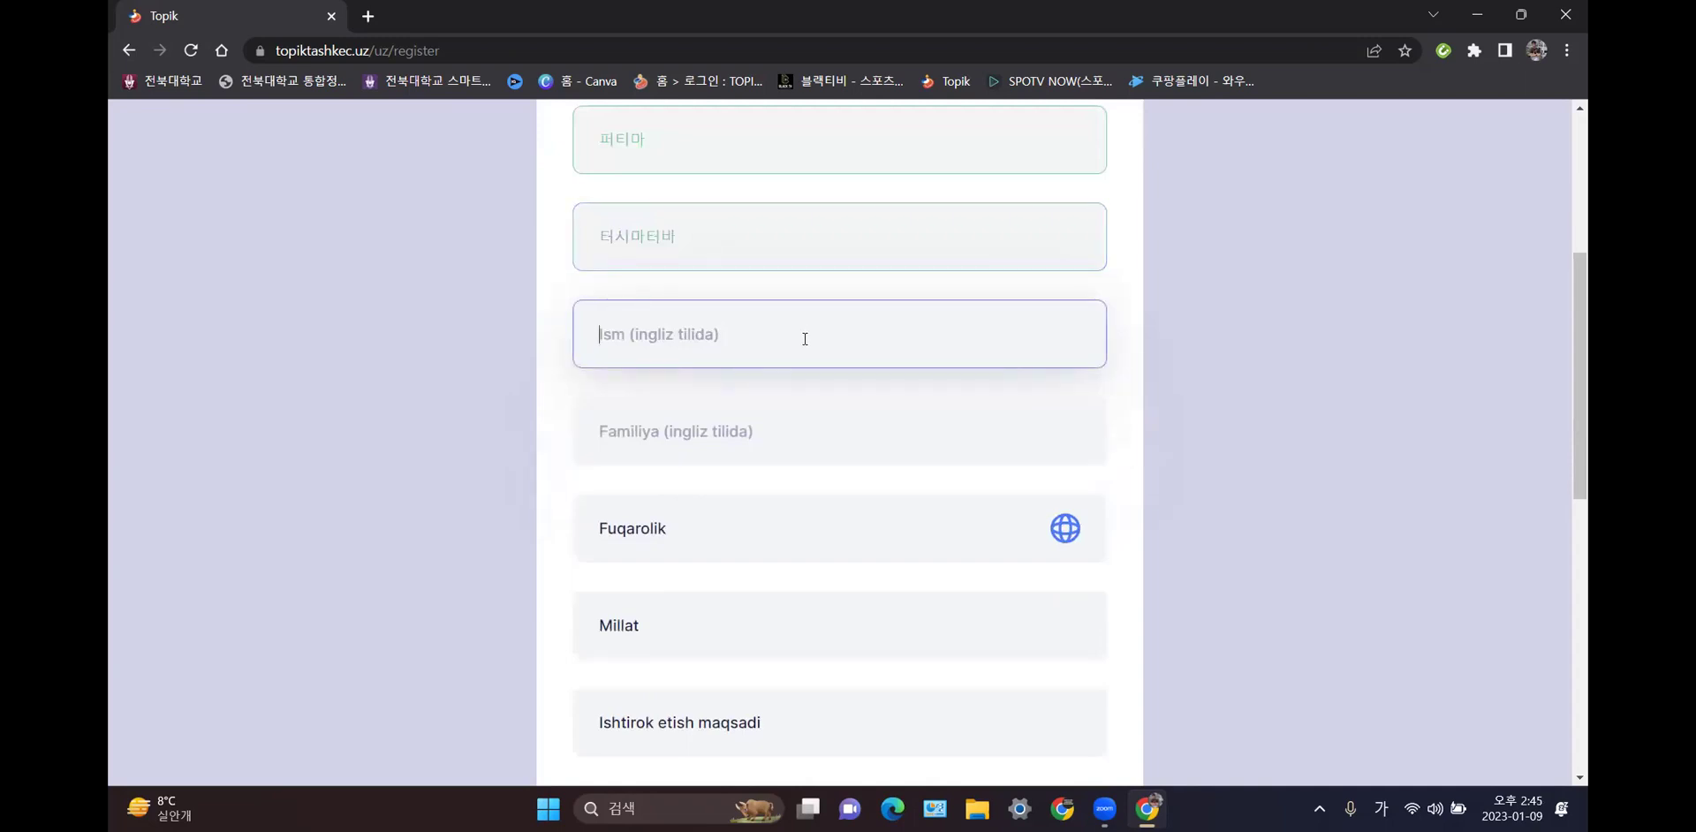
key(Hangul)
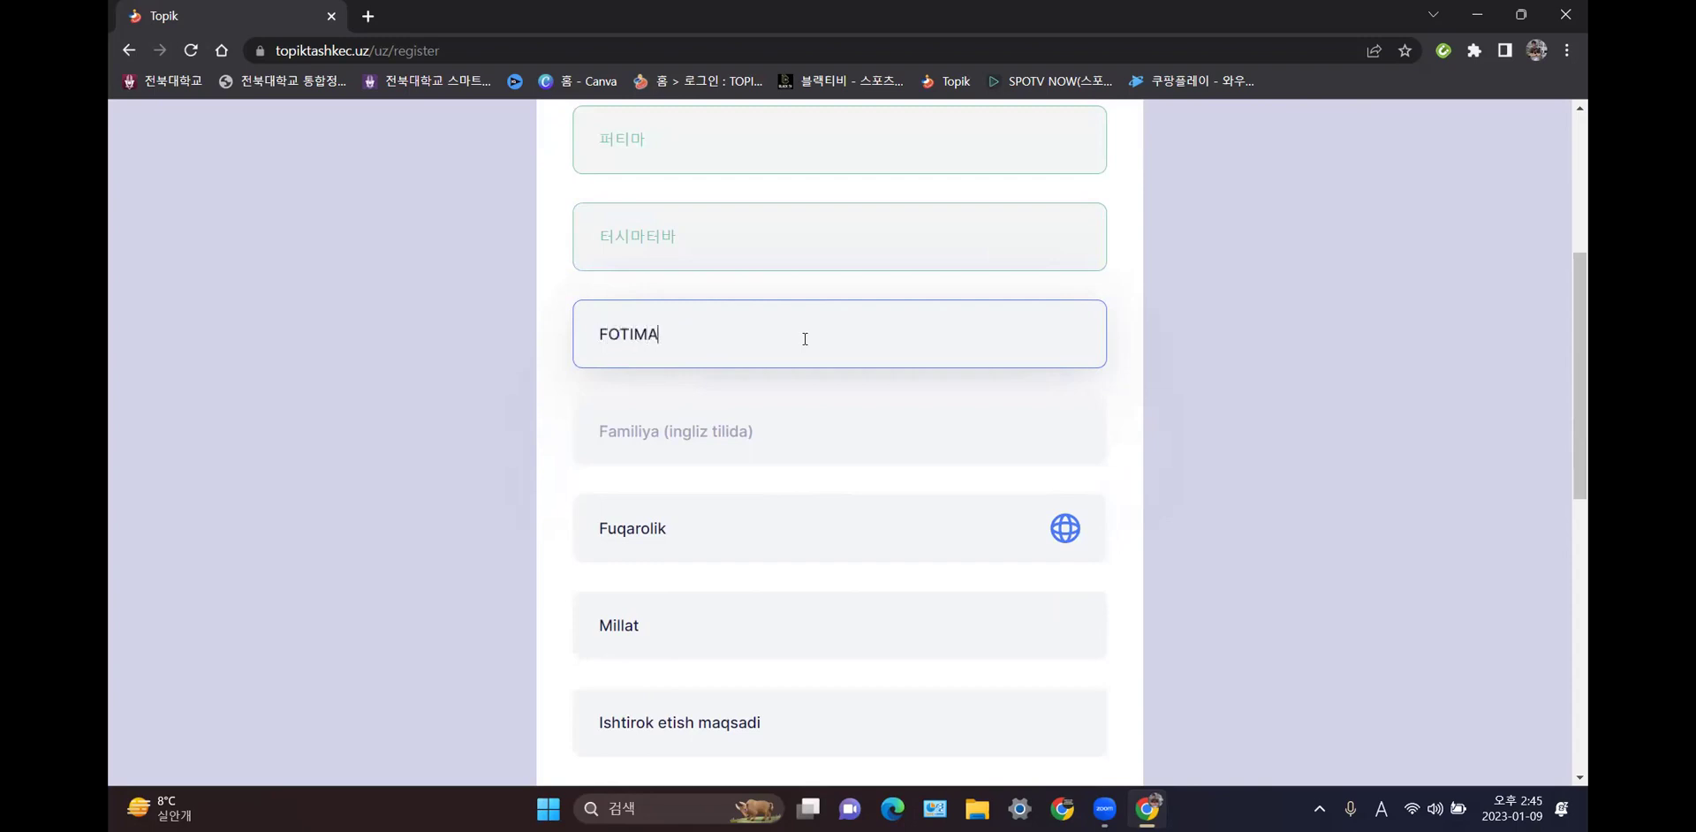
click(786, 442)
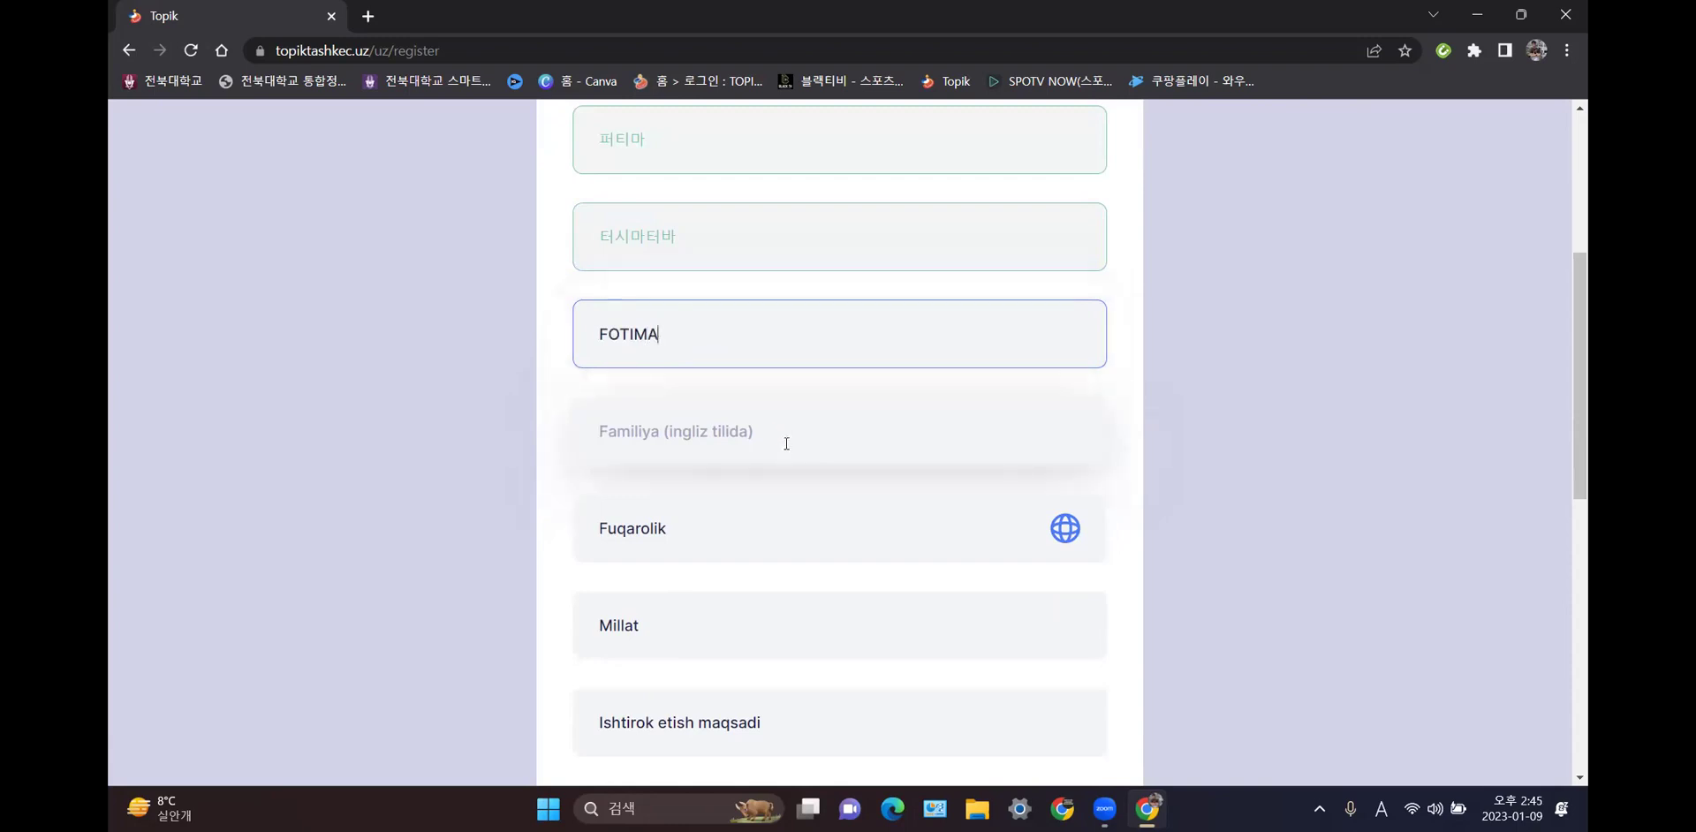
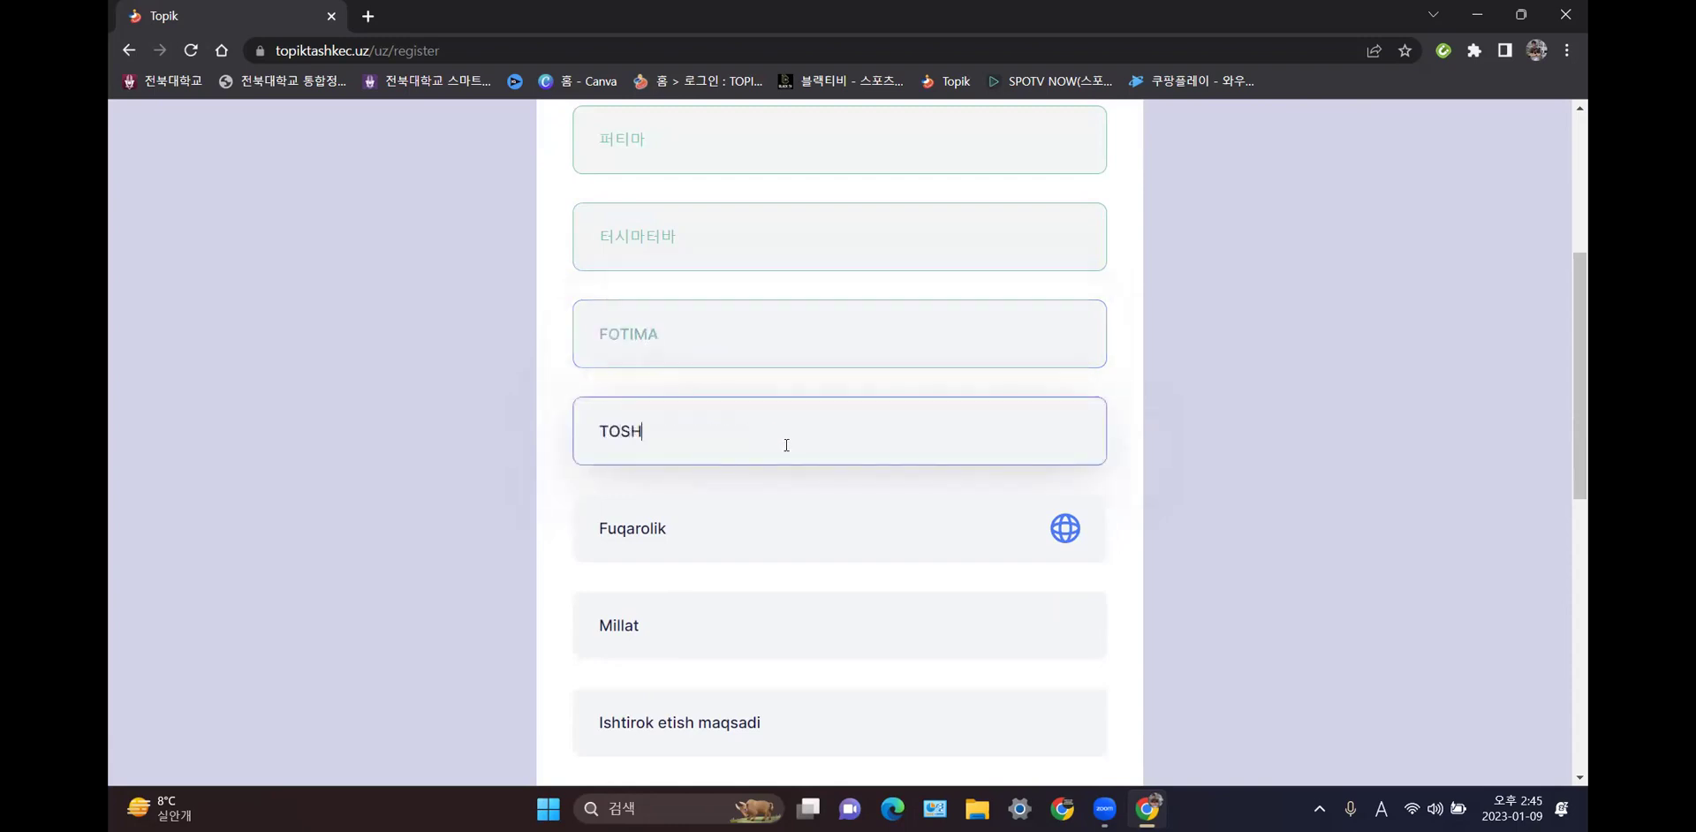
click(800, 521)
- Set citizenship to O'zbekiston and nationality to O'zbek
scroll(800, 521, down, 2)
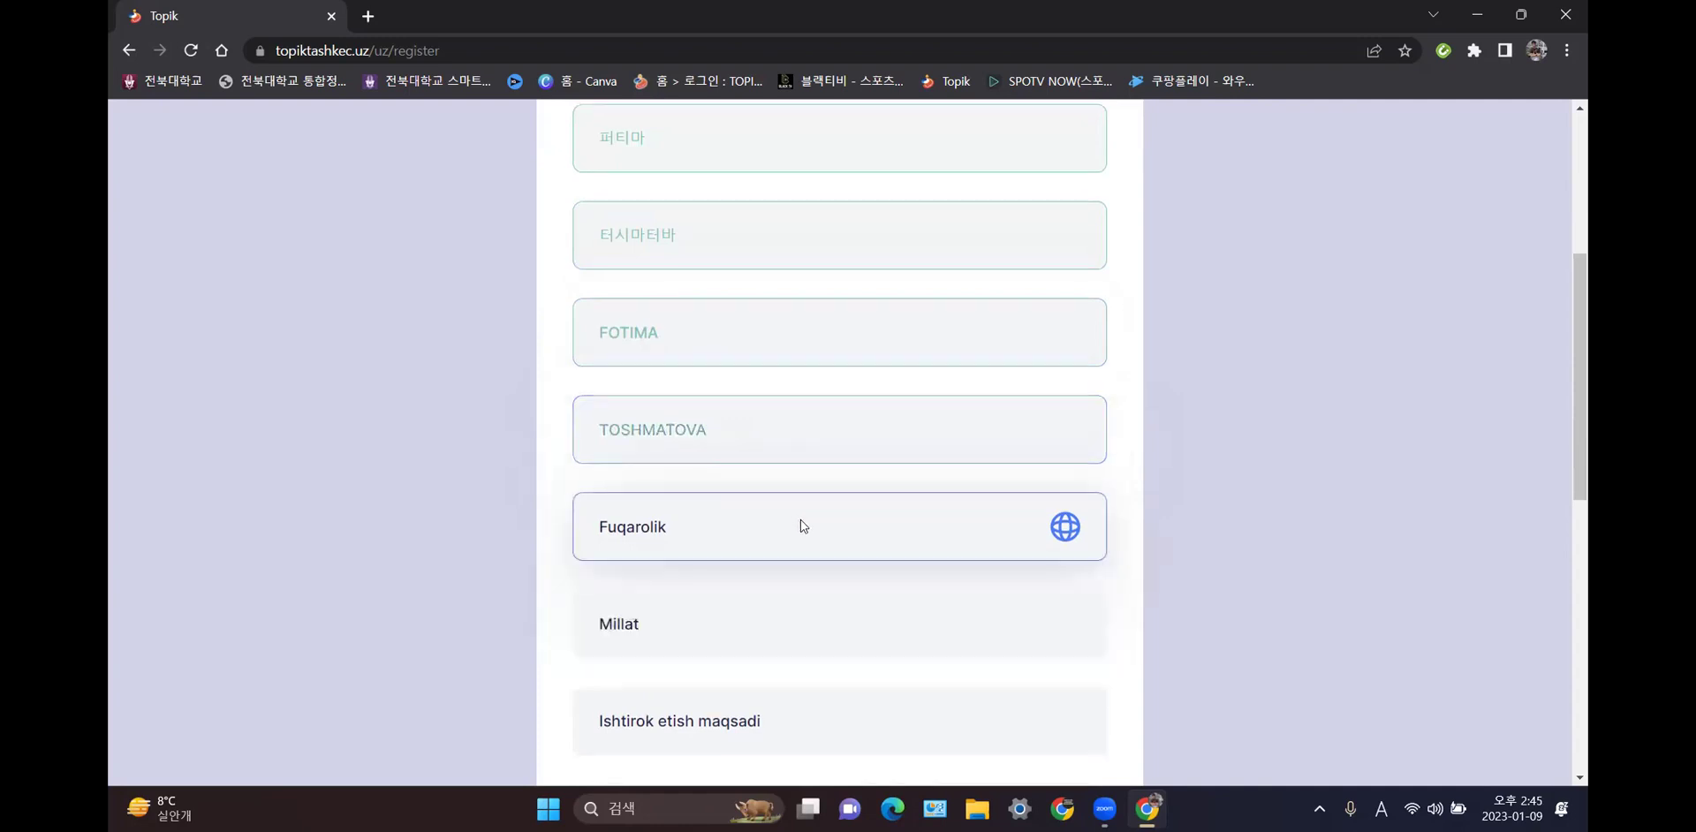
click(789, 442)
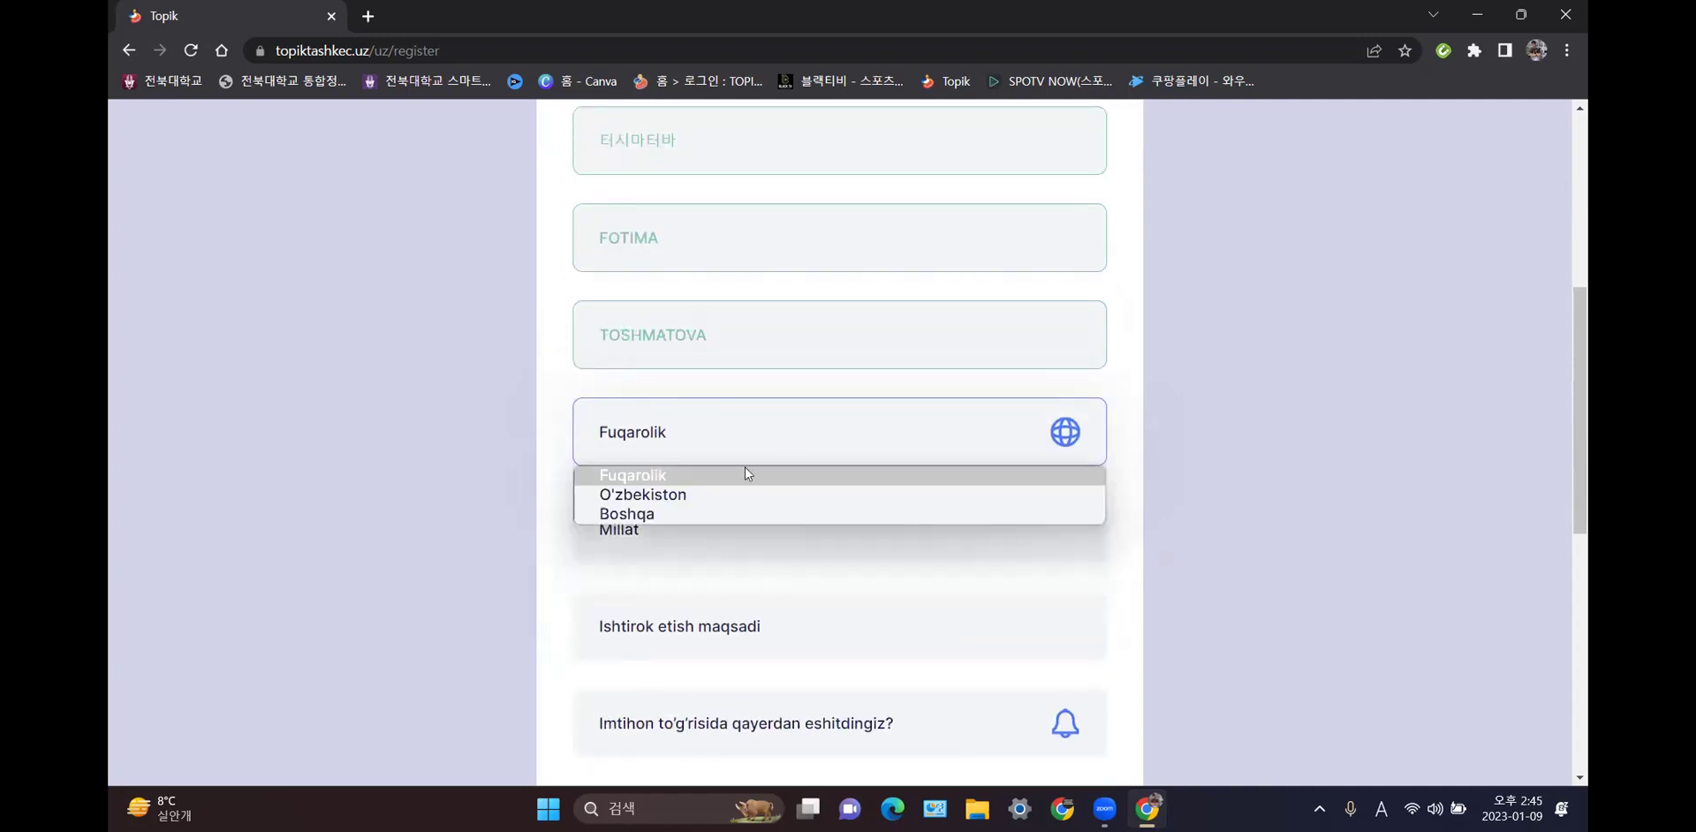
click(702, 491)
click(695, 530)
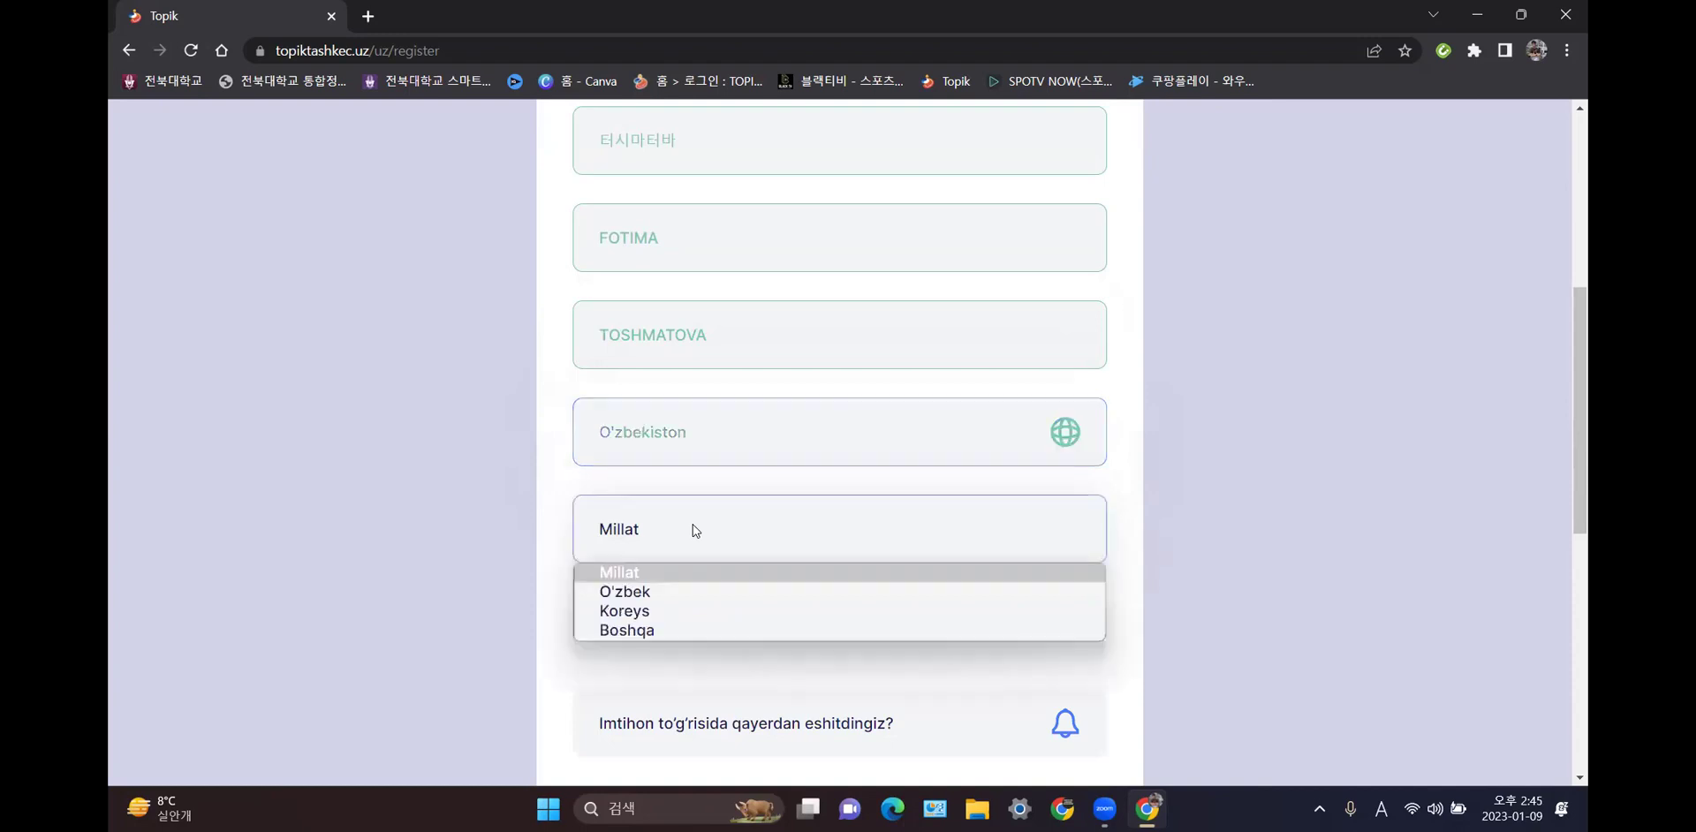
click(666, 586)
scroll(728, 512, down, 1)
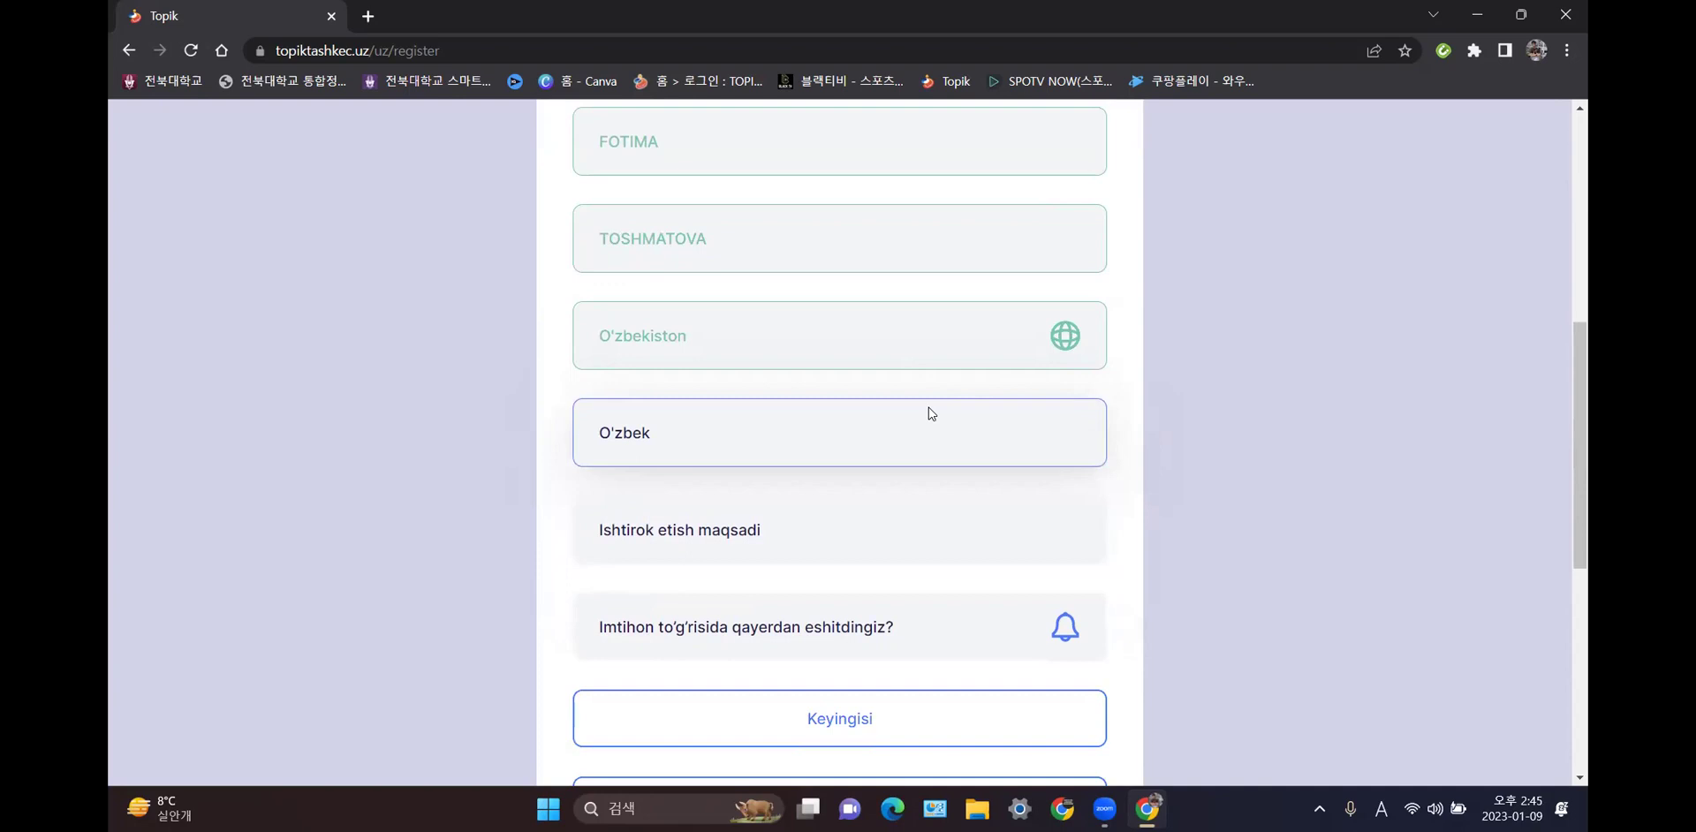
scroll(918, 517, down, 2)
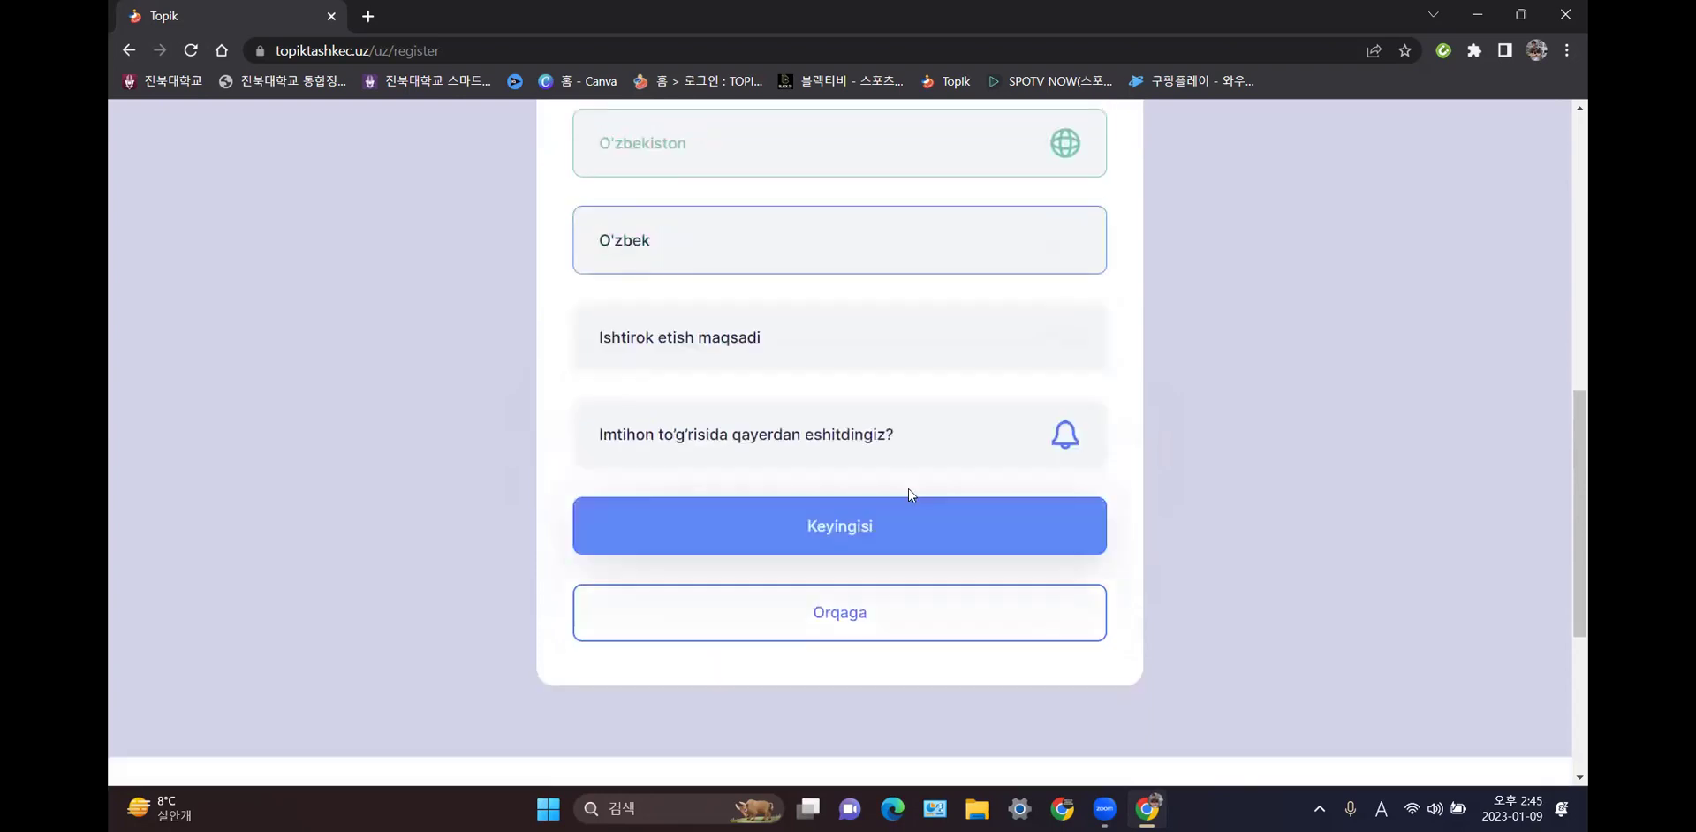
- Choose Chet elda o'qish as the purpose and Internet as the source, then continue
click(823, 340)
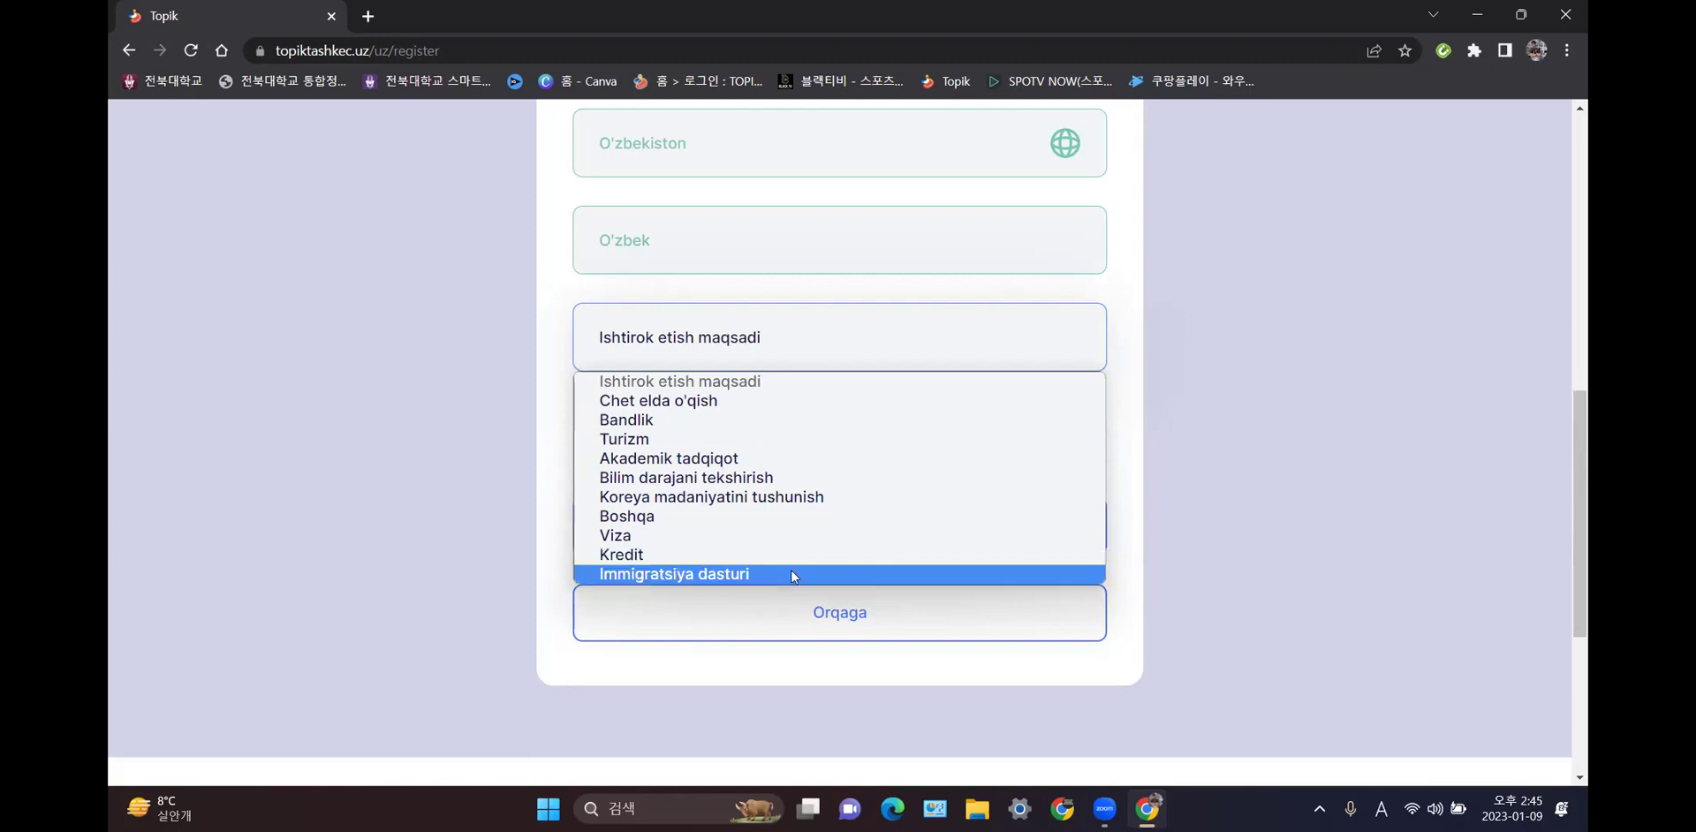
click(729, 402)
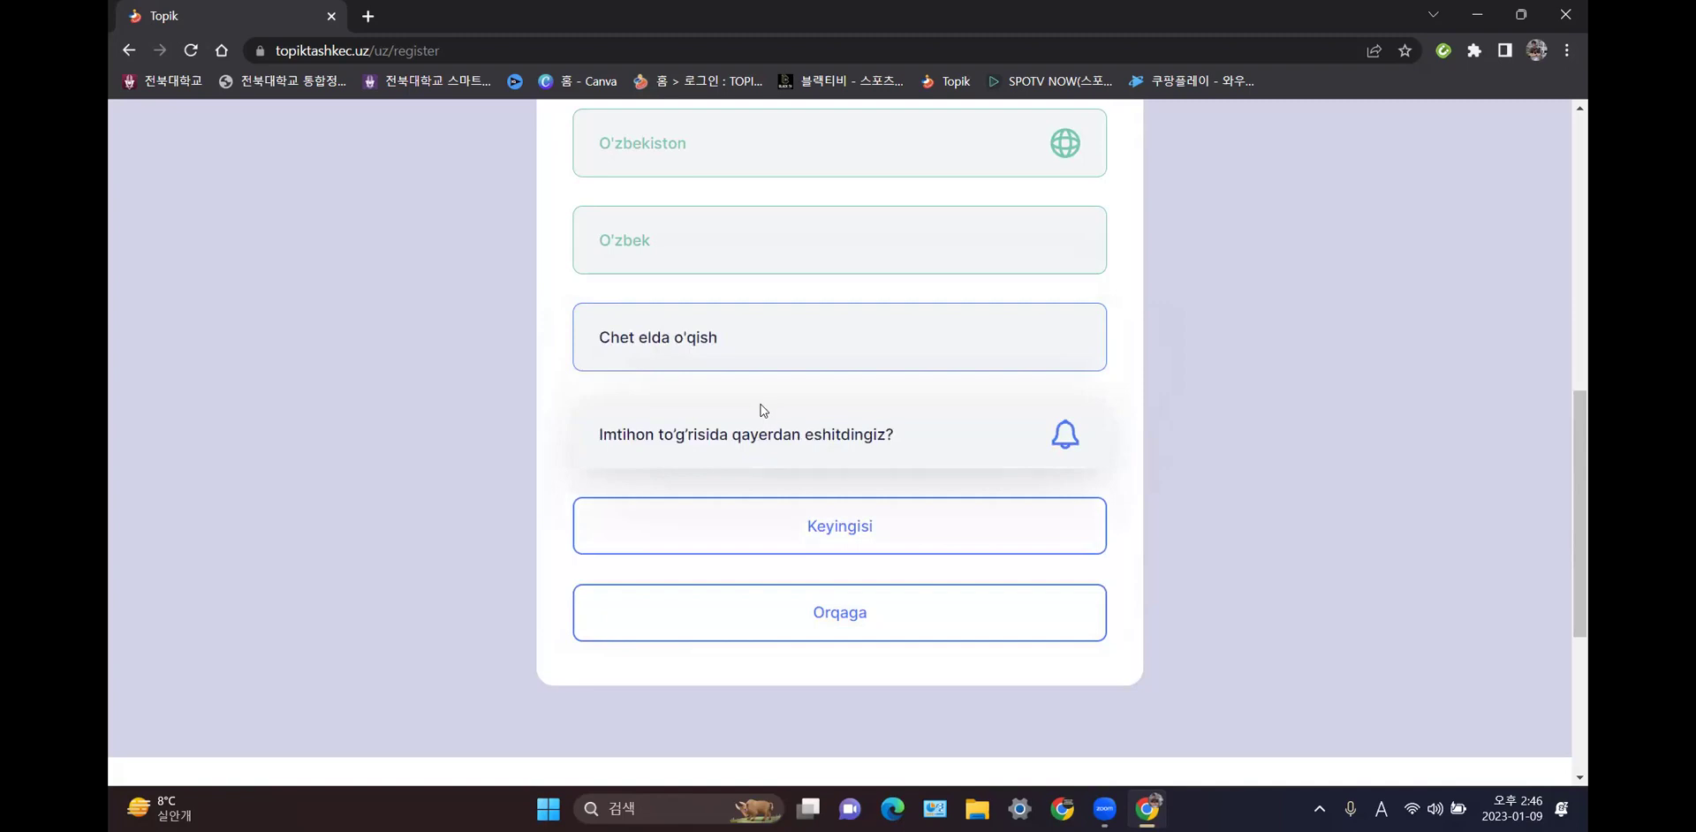
scroll(765, 409, down, 1)
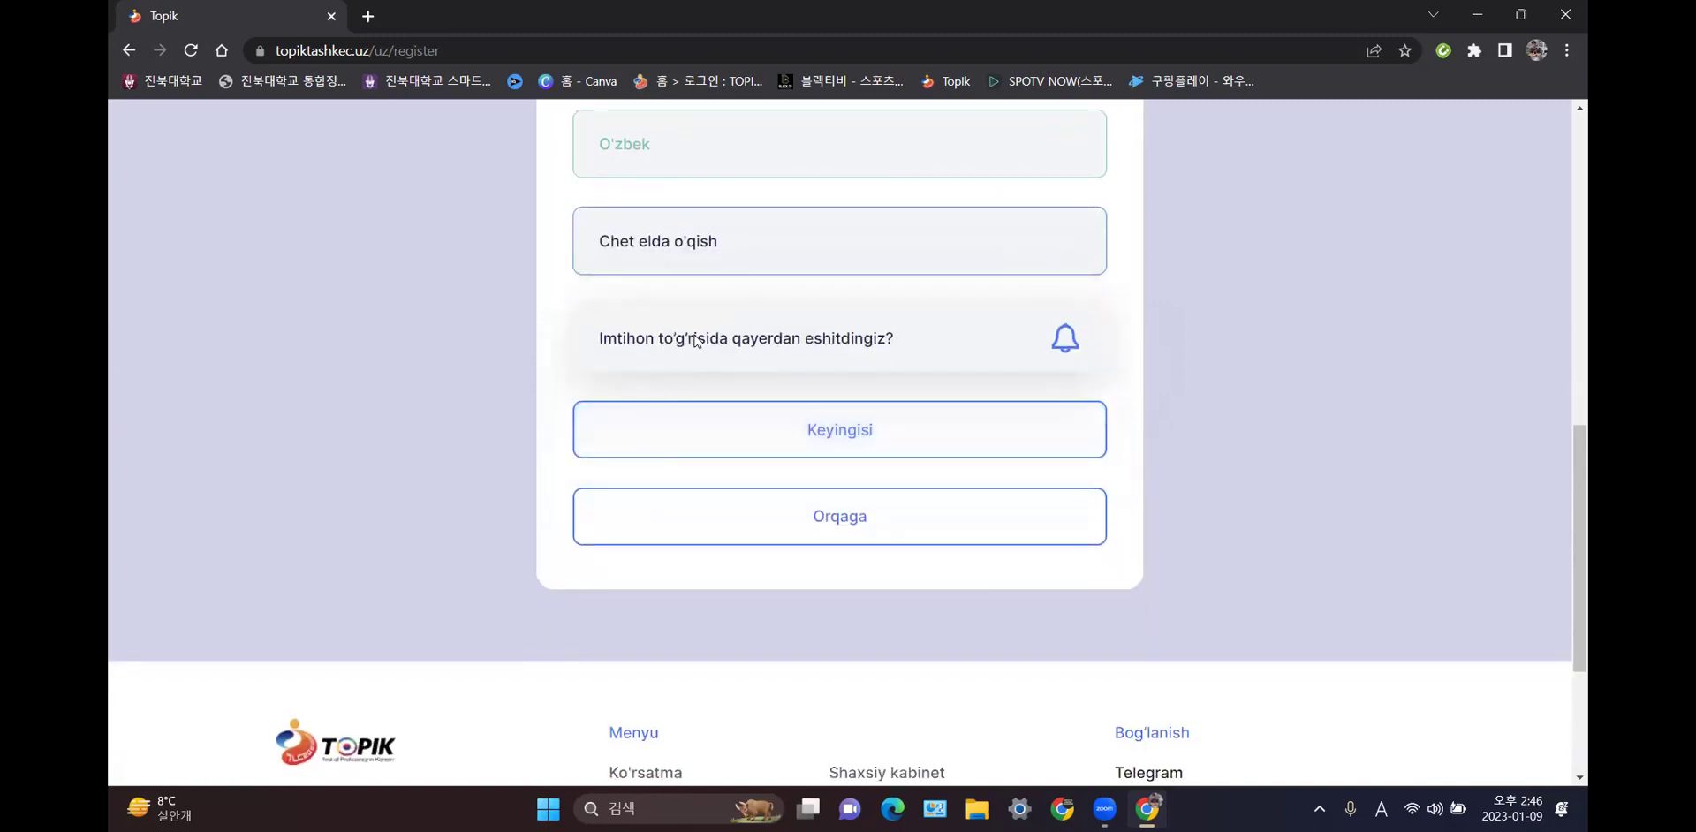
click(872, 346)
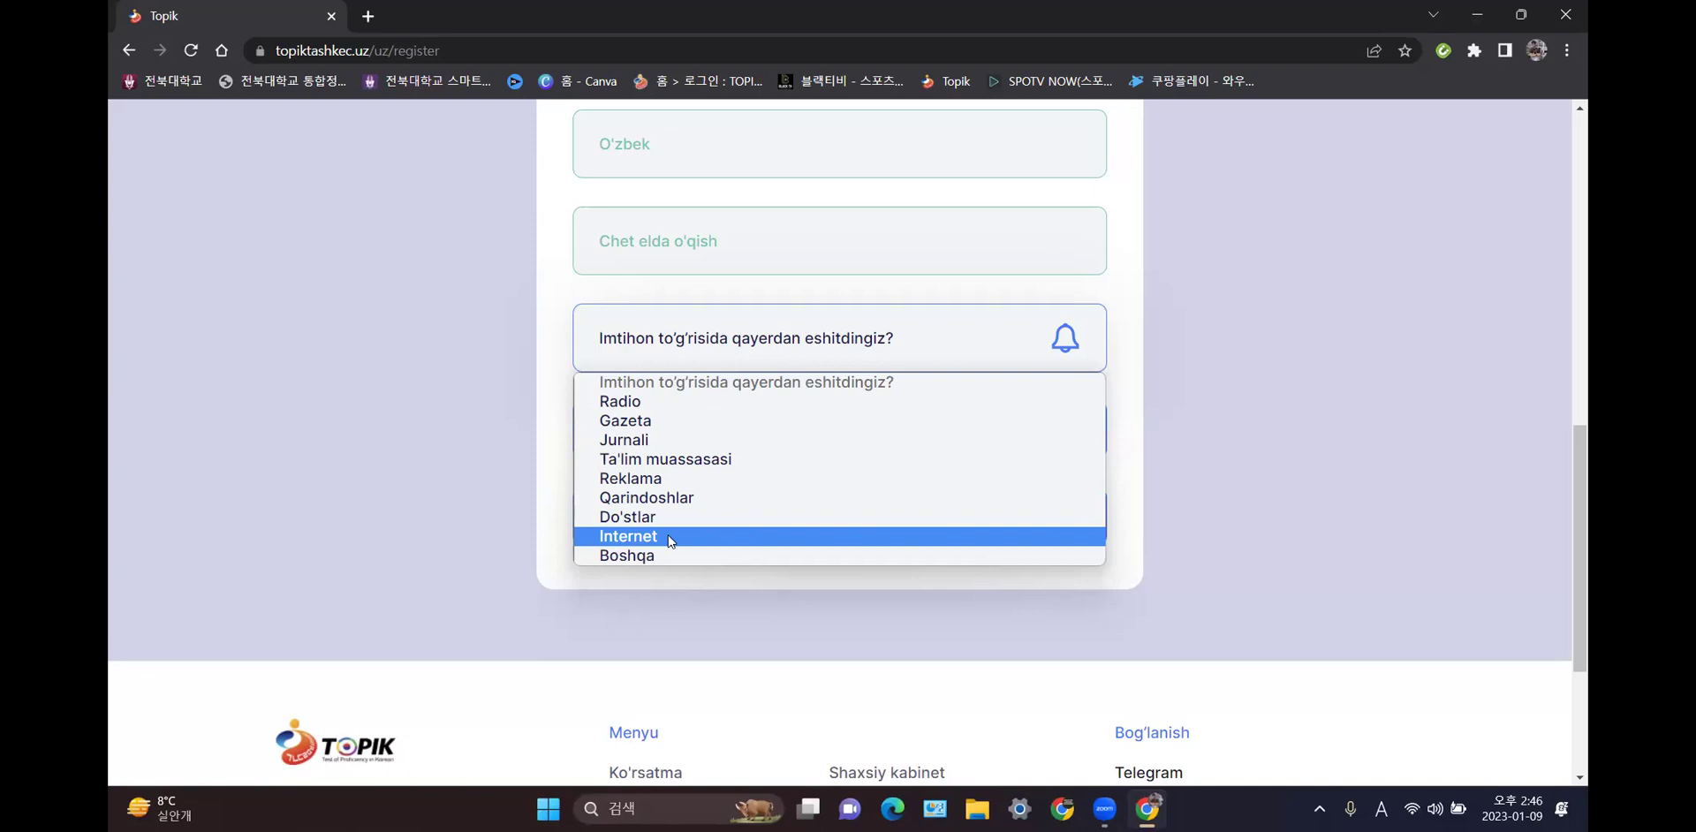
click(668, 535)
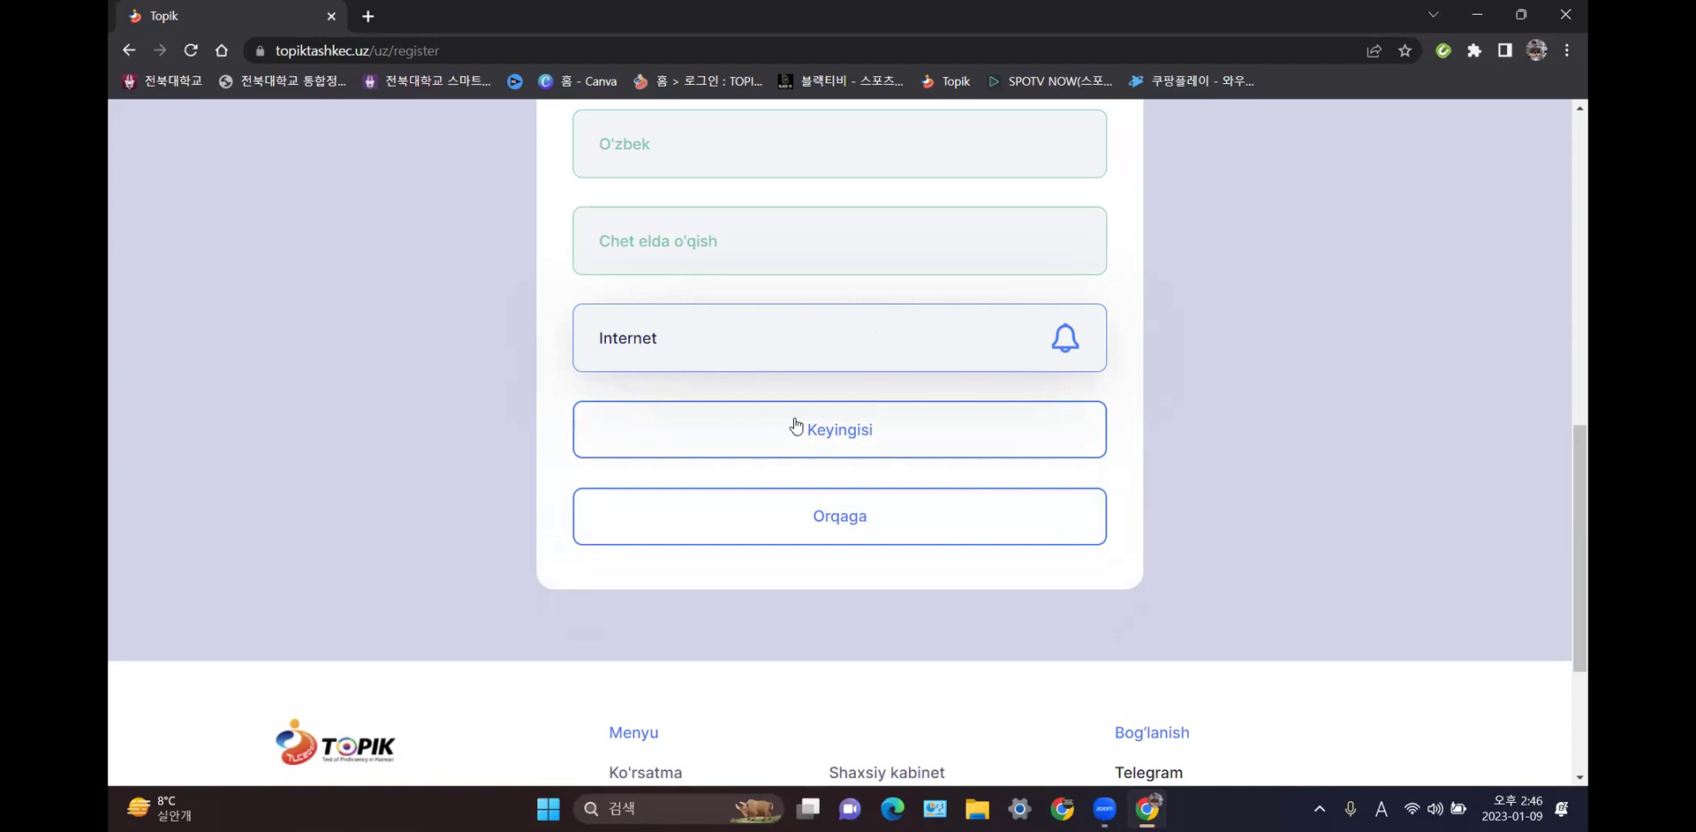
click(837, 433)
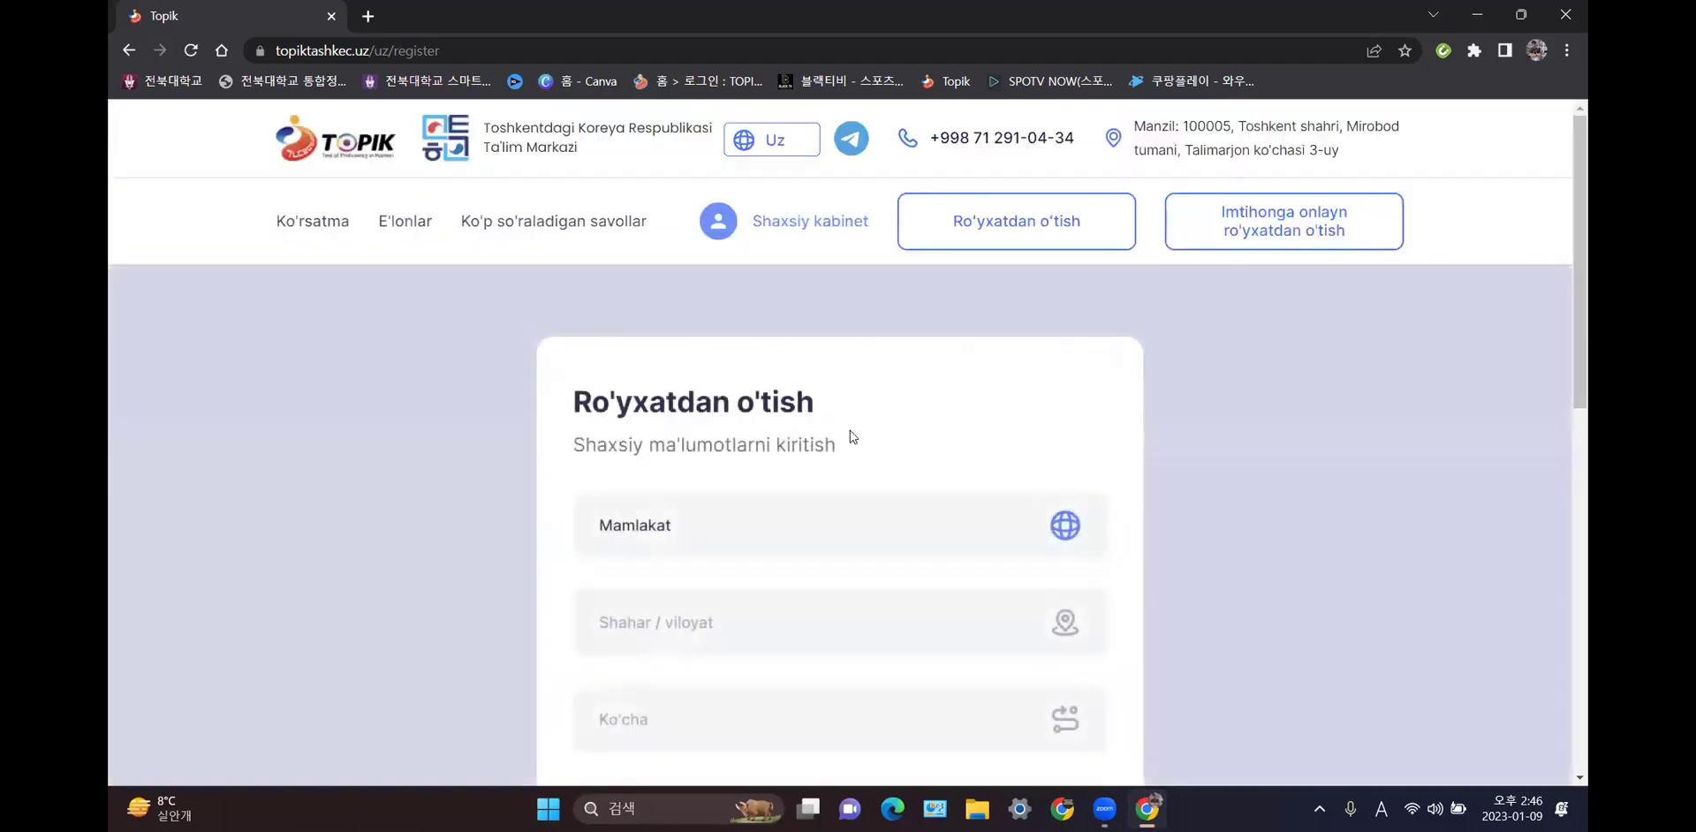
- Set the country to O'zbekiston and enter the applicant's region and district in Shahar
scroll(850, 431, down, 2)
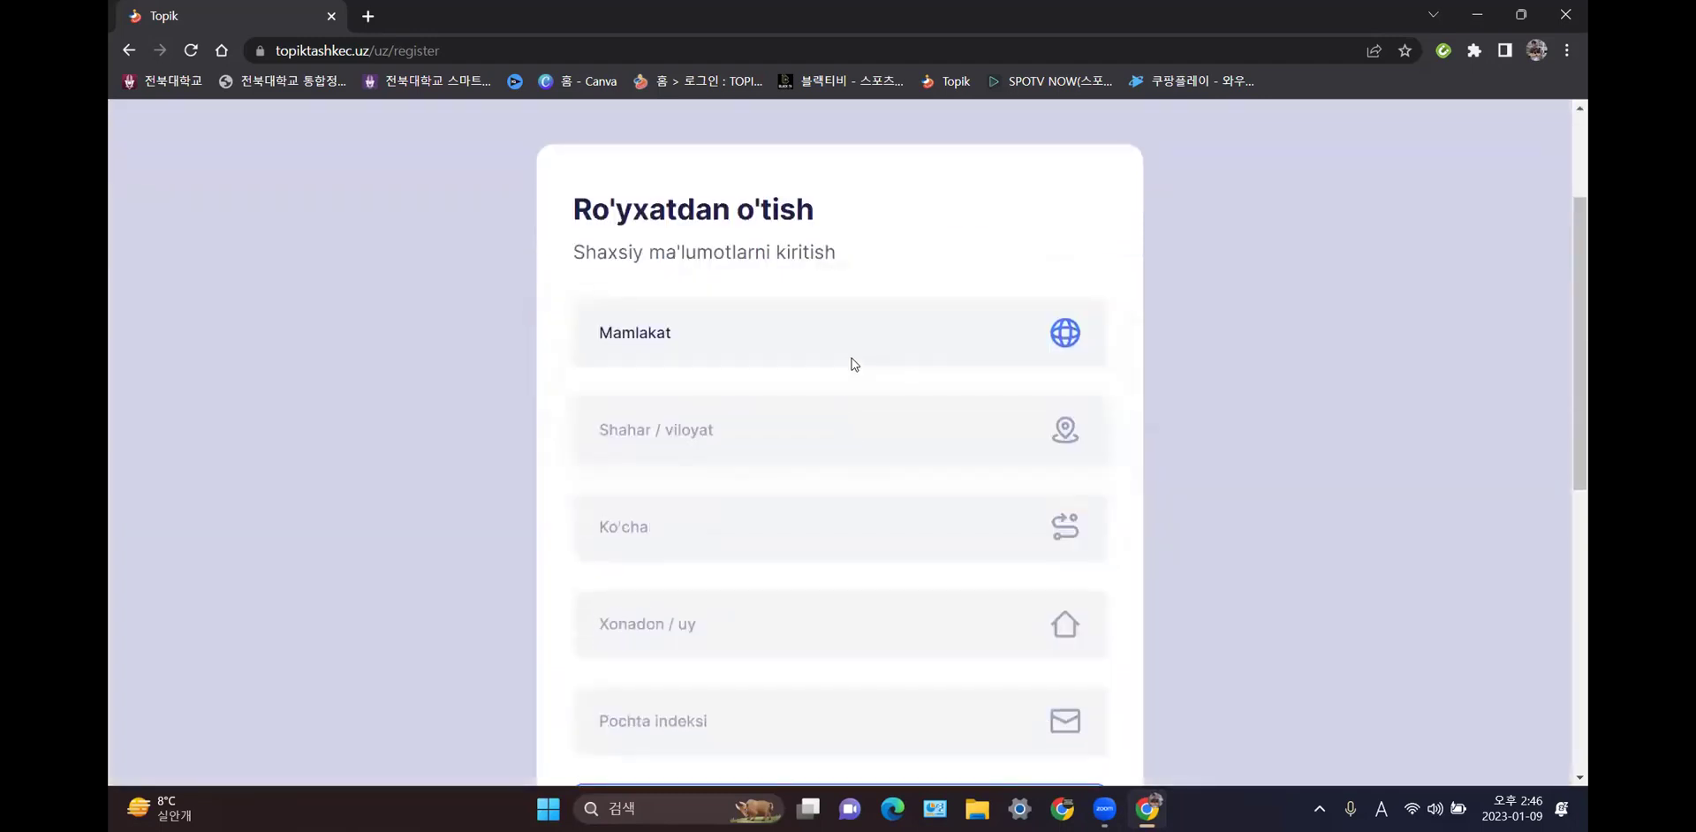
click(845, 342)
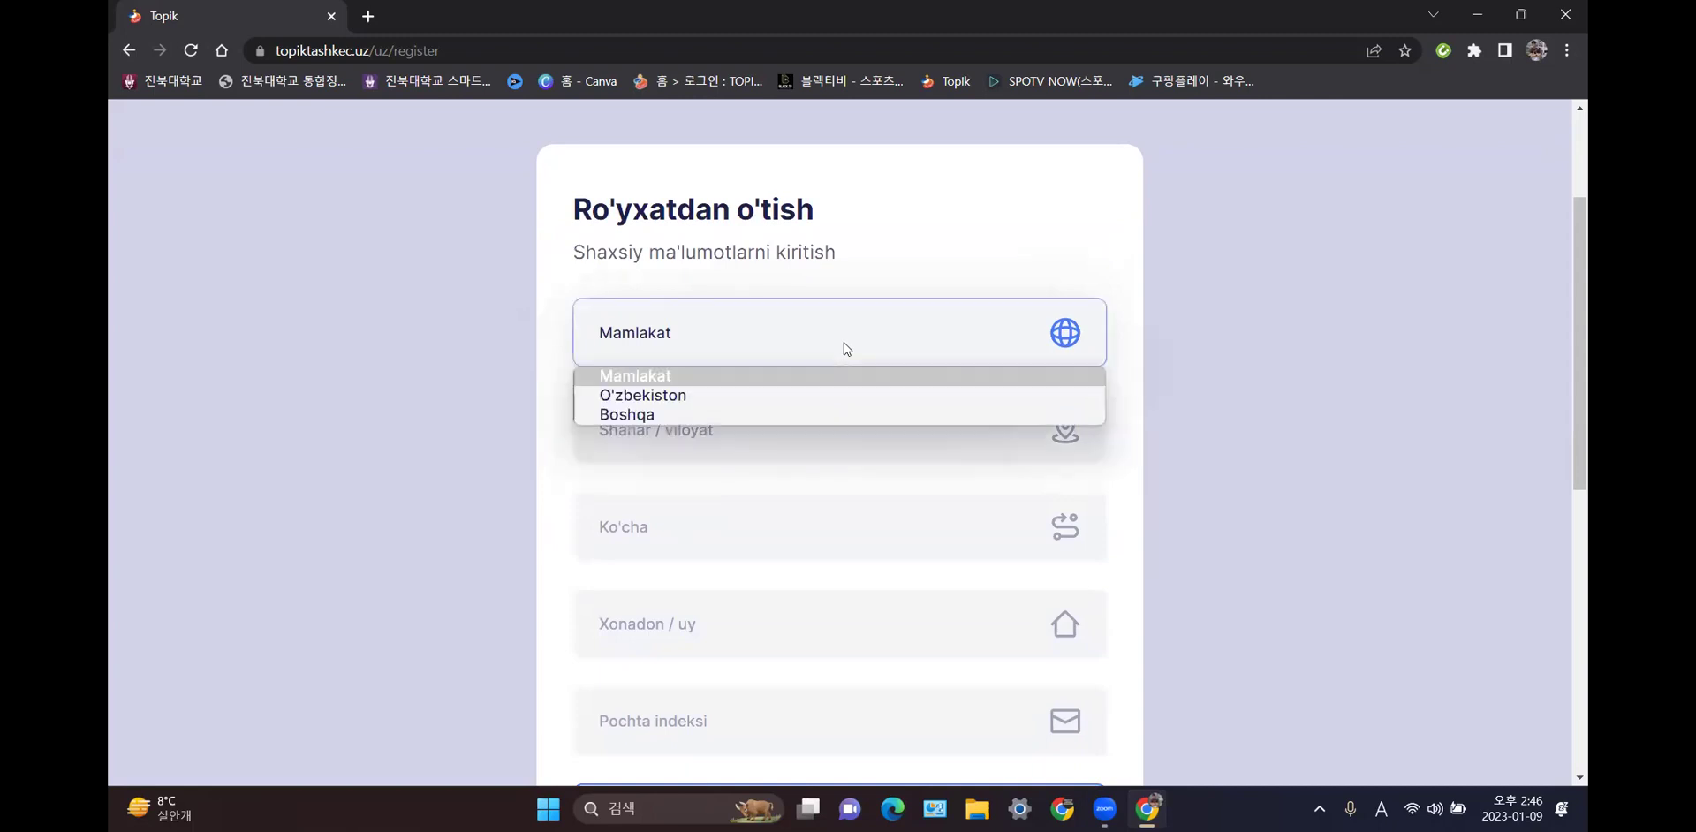
click(764, 402)
scroll(784, 353, down, 1)
click(787, 336)
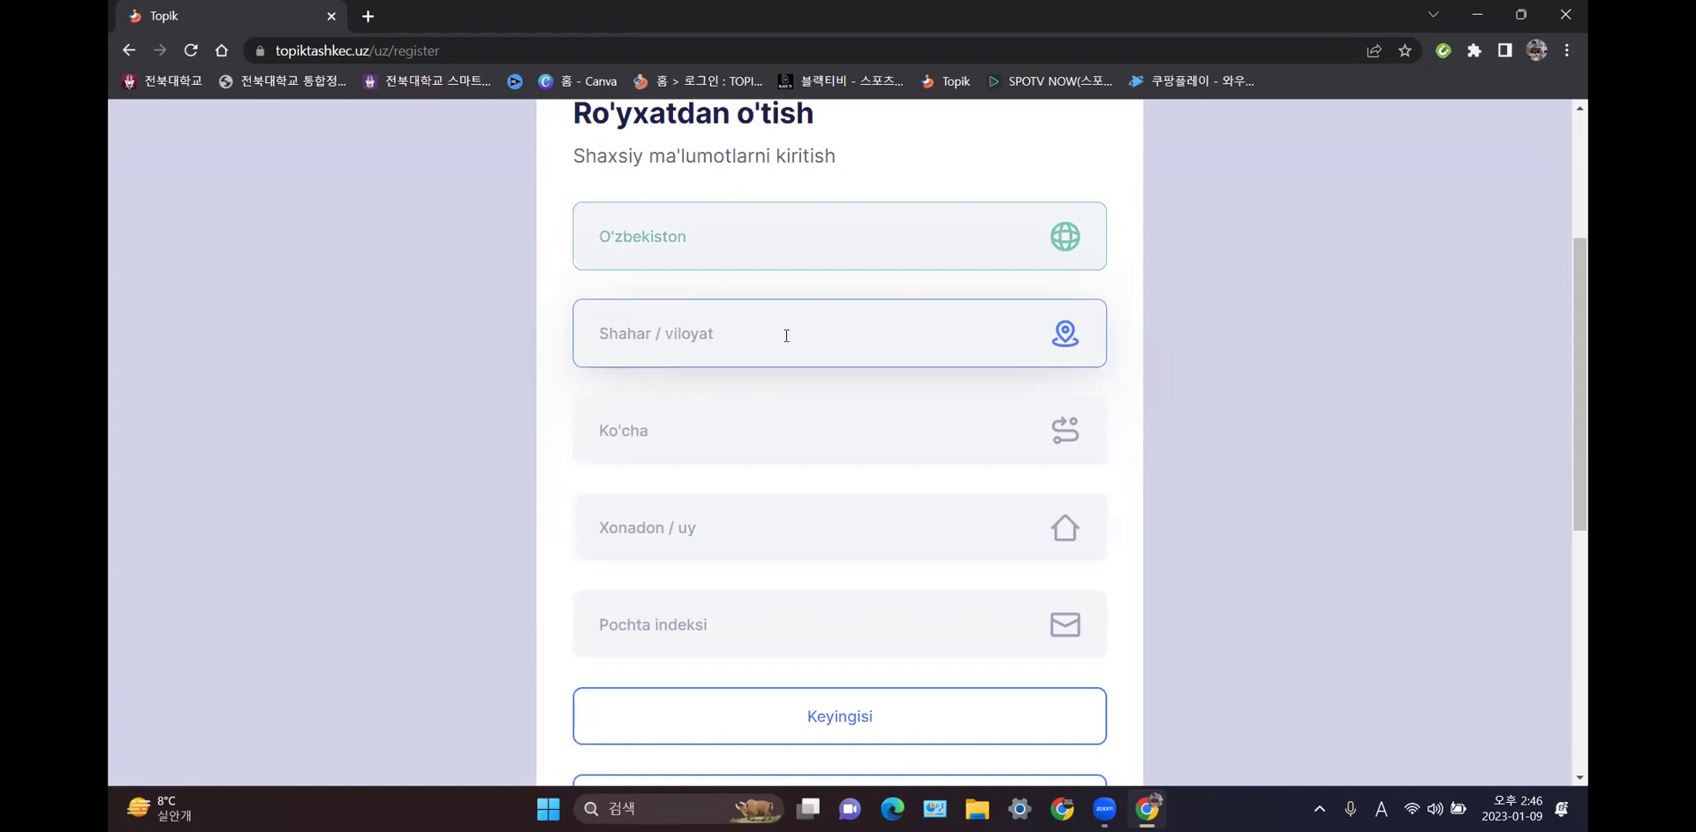
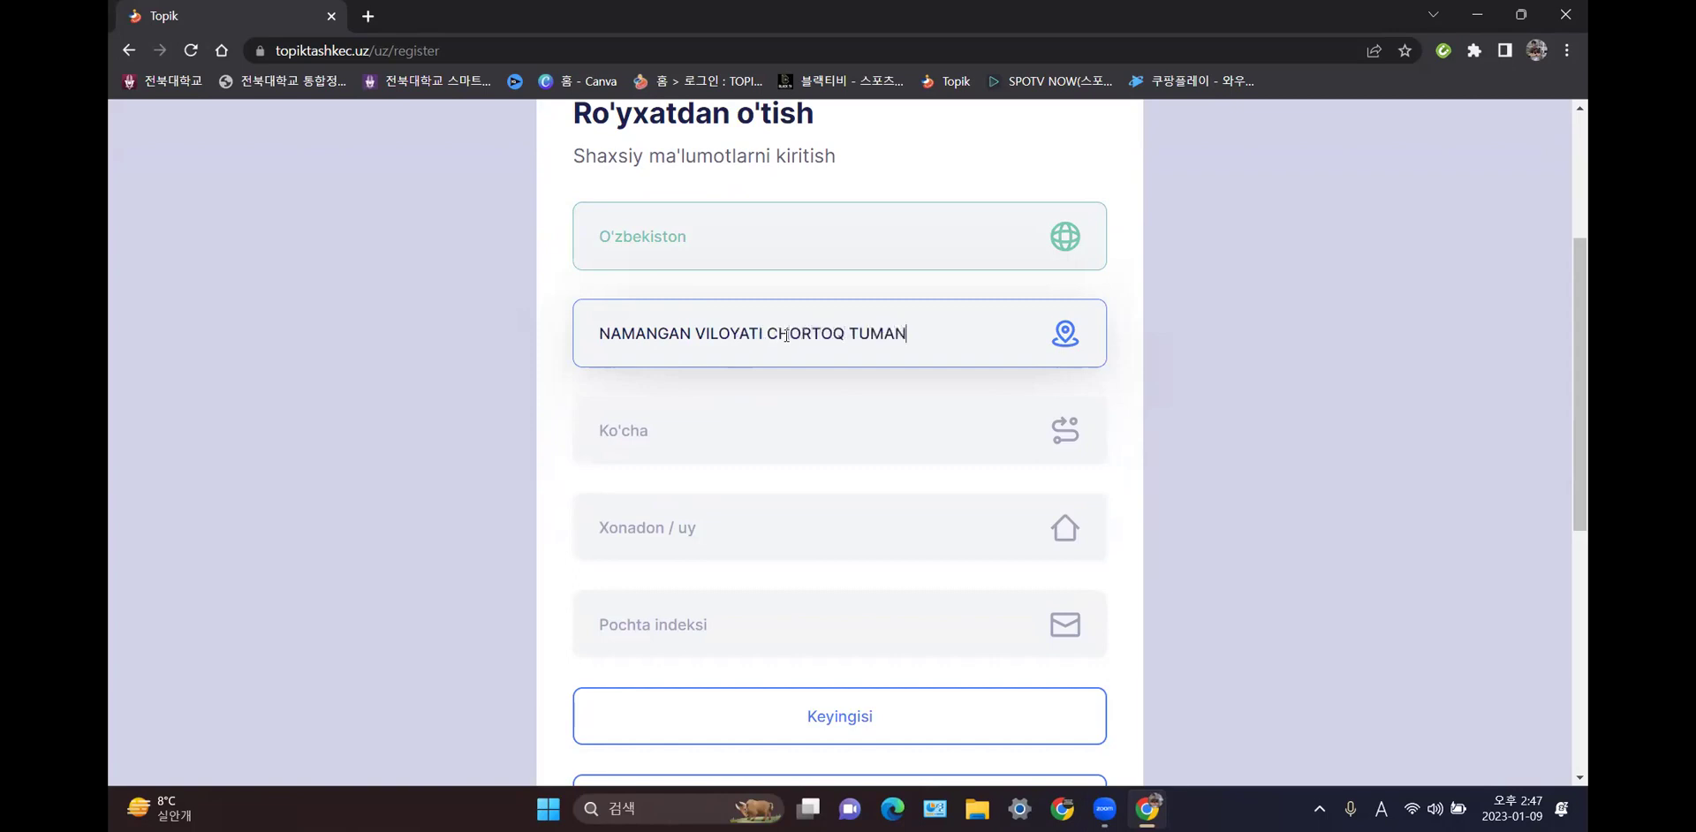
- Fill in the applicant's street, house number and postal index fields
click(790, 425)
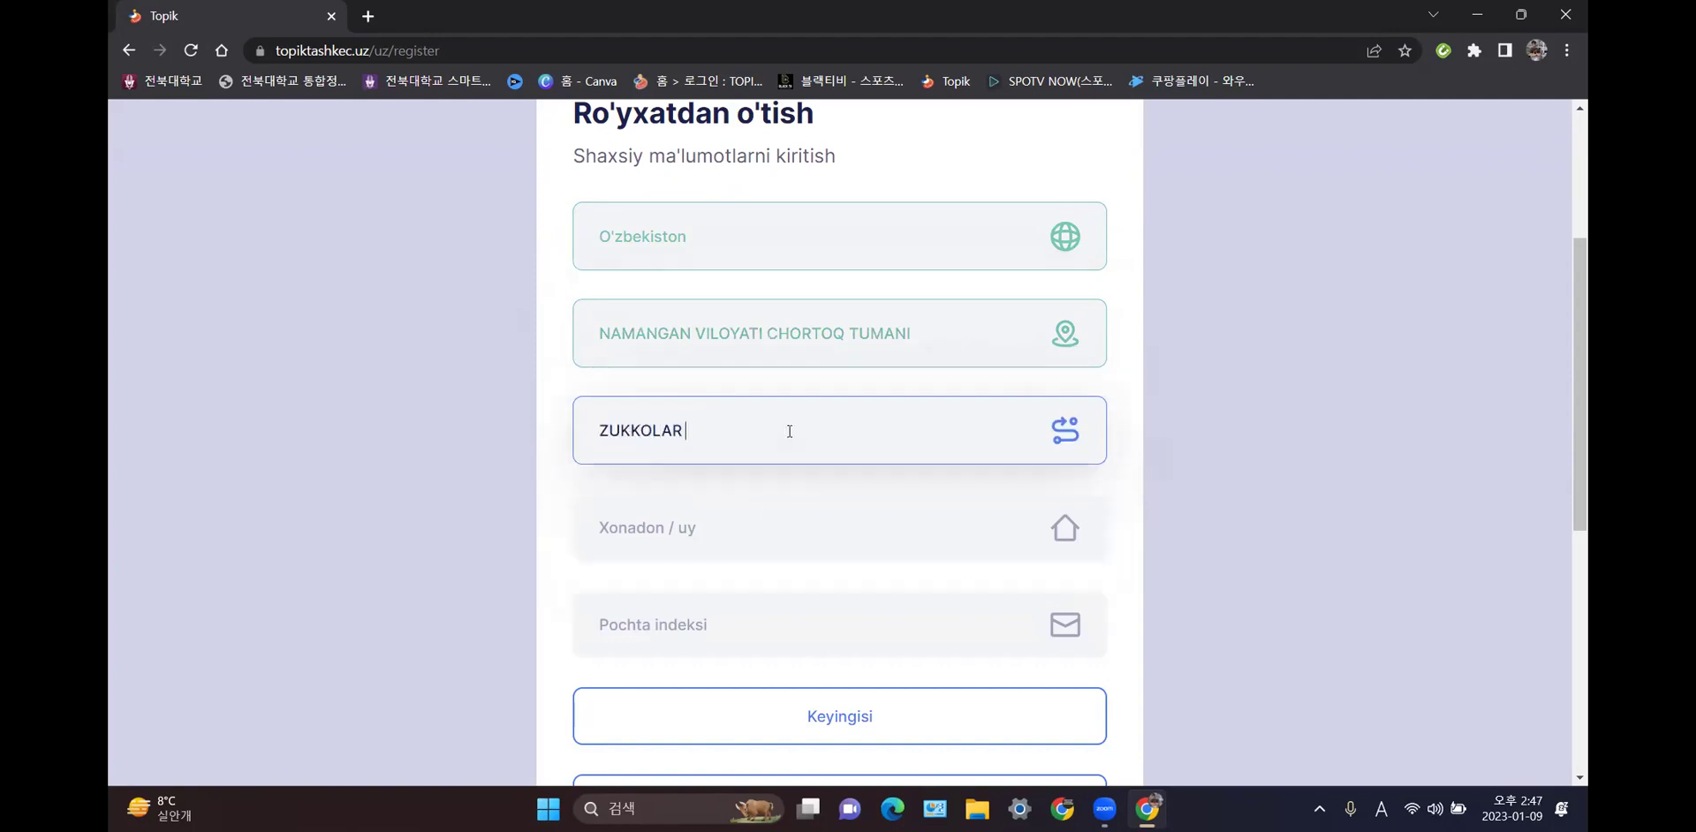
click(782, 539)
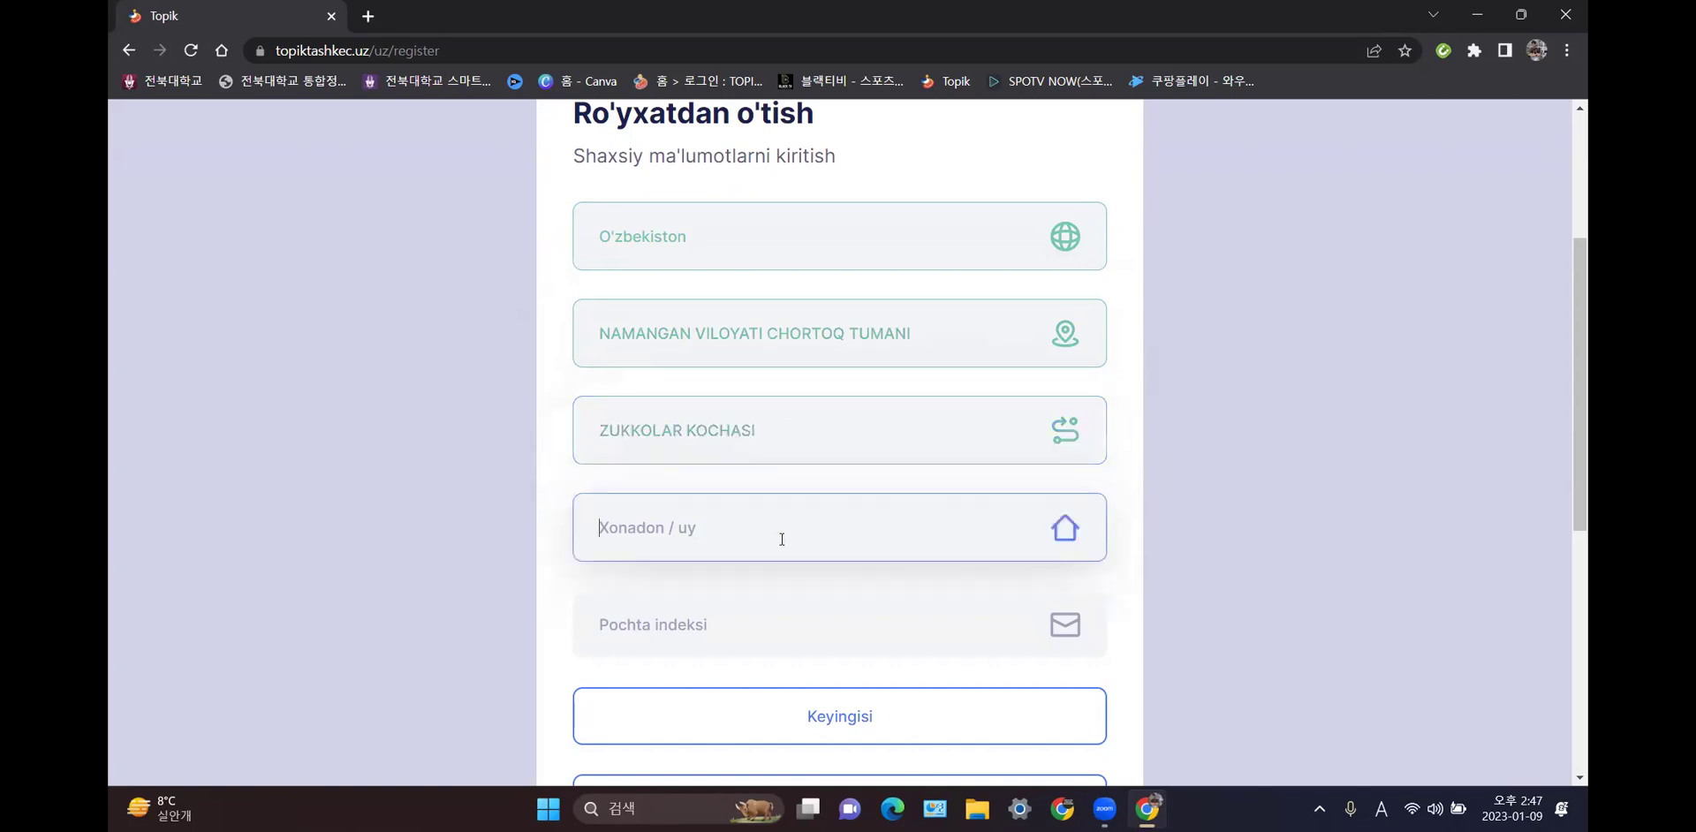
scroll(801, 544, down, 1)
click(840, 506)
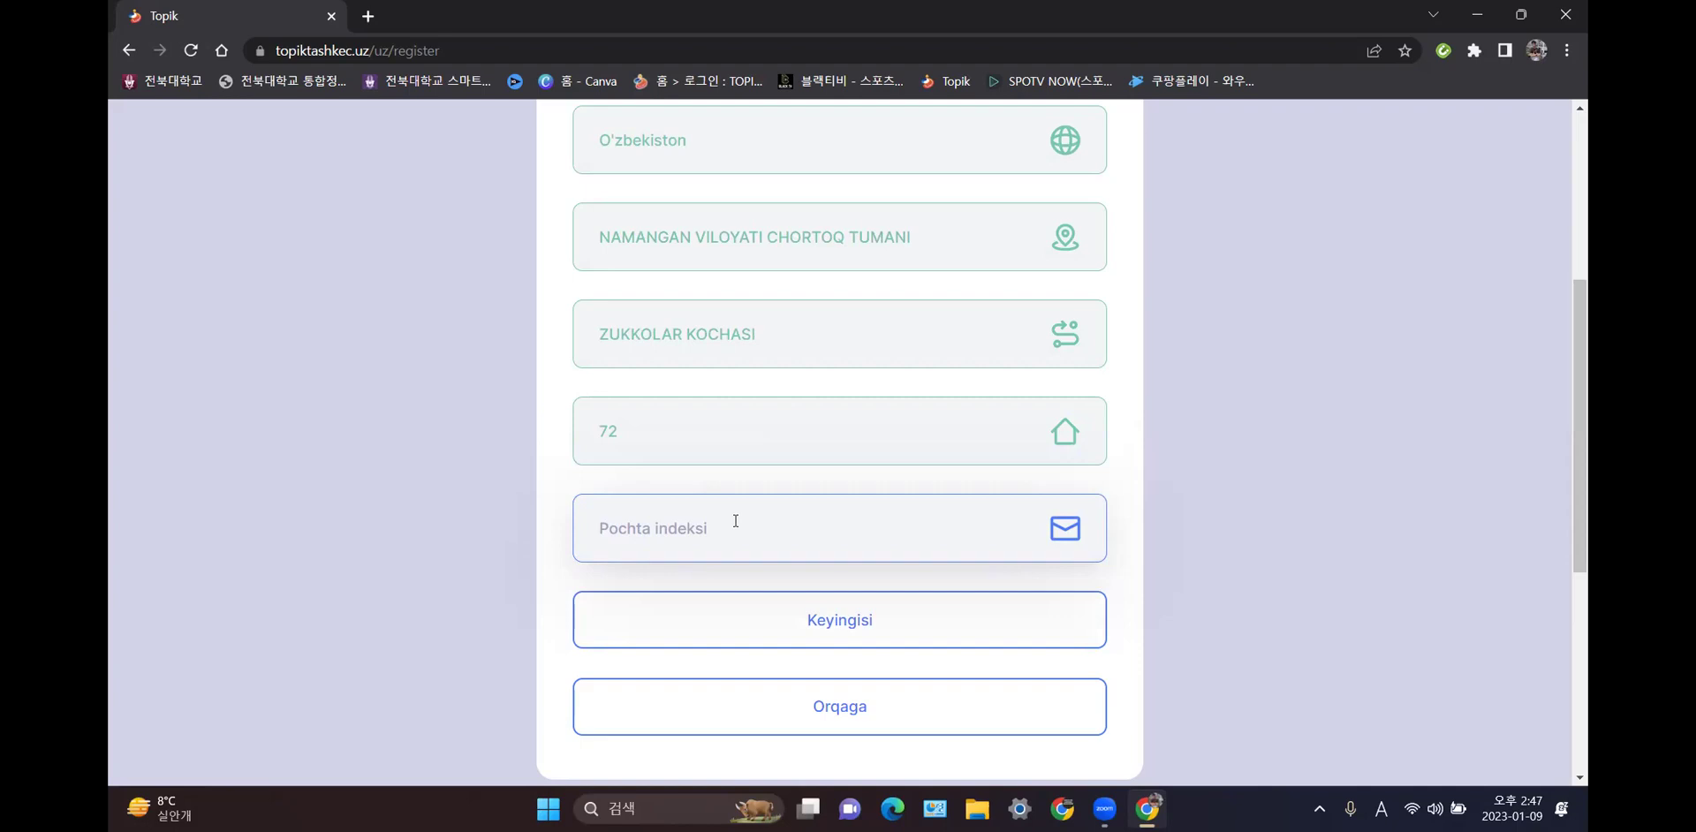
text(161000)
click(1318, 808)
- In Telegram's [KLZ] Koreys Tili Maktabi channel, open the post's goldenpages.uz postal-index link
click(1282, 753)
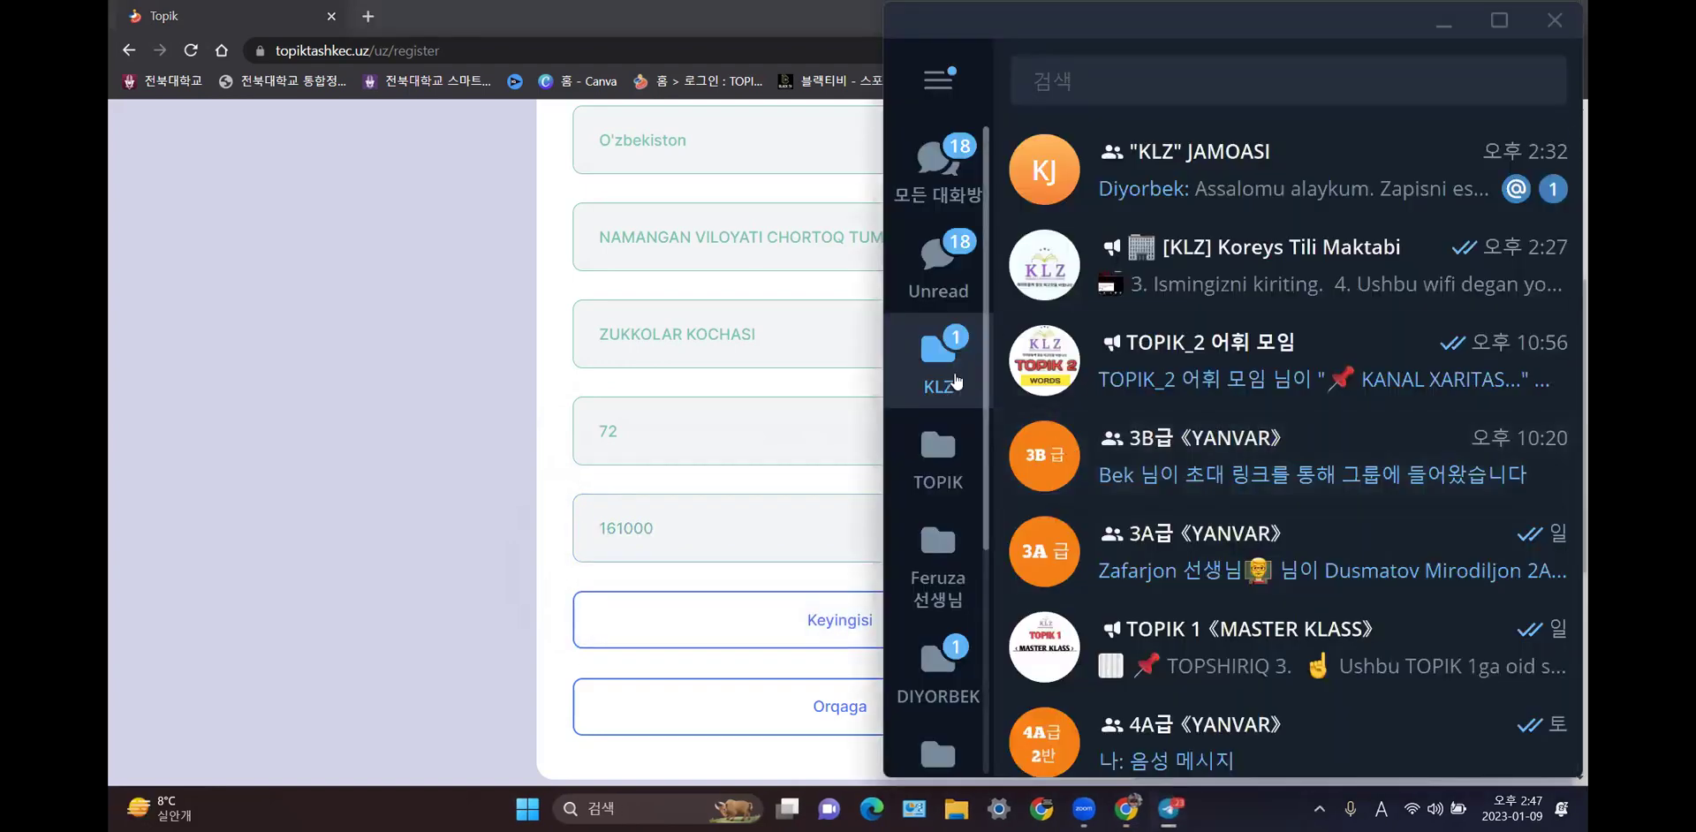
click(1149, 261)
scroll(1134, 491, up, 15)
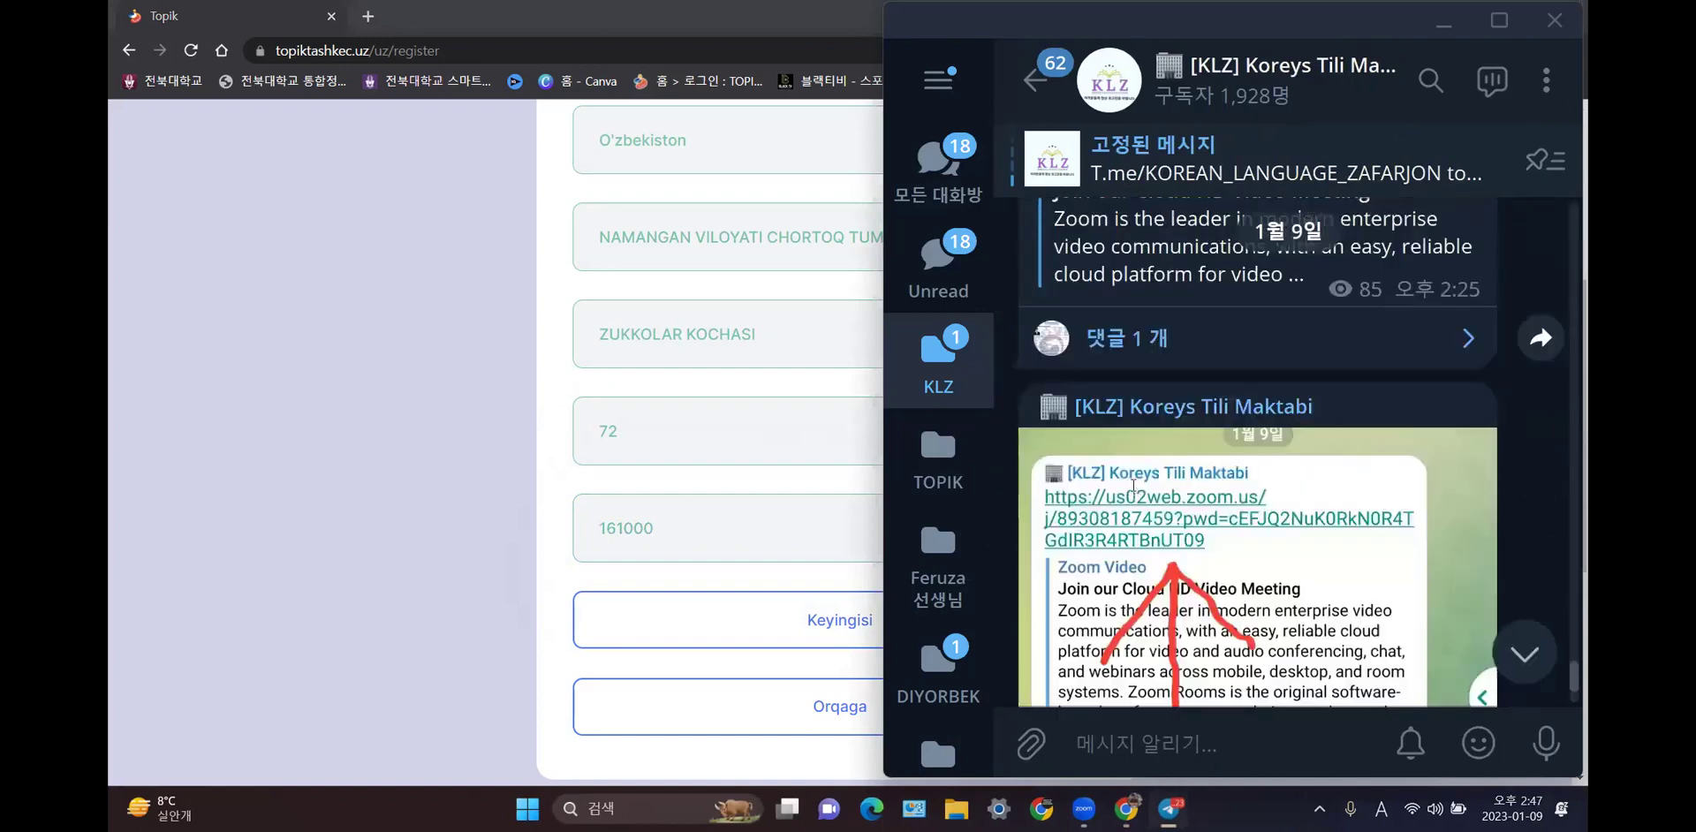
scroll(1133, 490, up, 12)
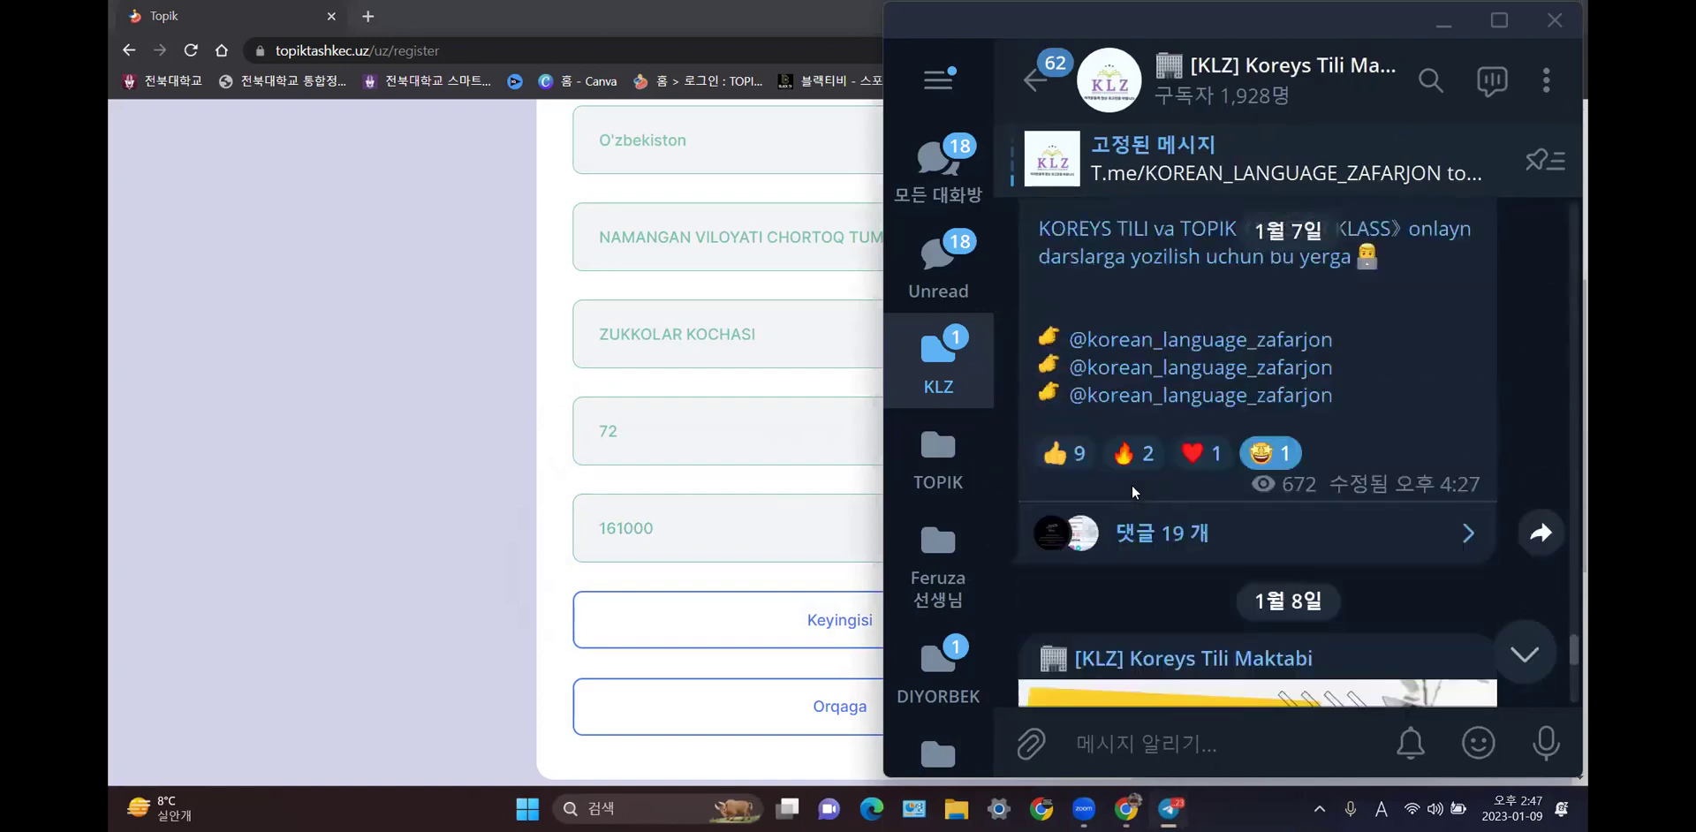
scroll(1154, 488, up, 12)
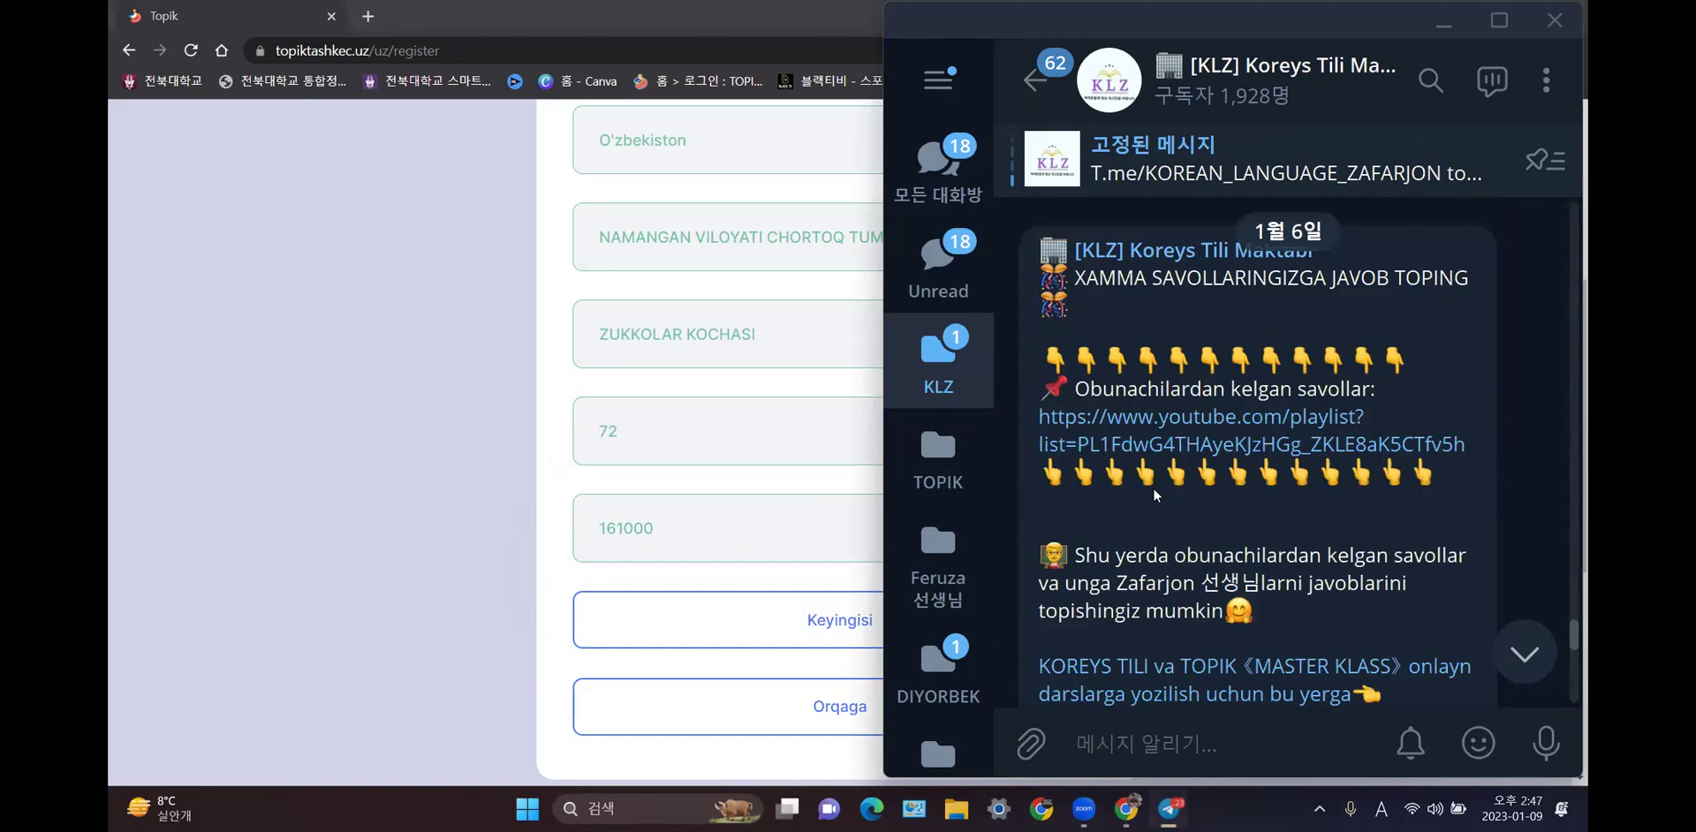
scroll(1154, 488, up, 10)
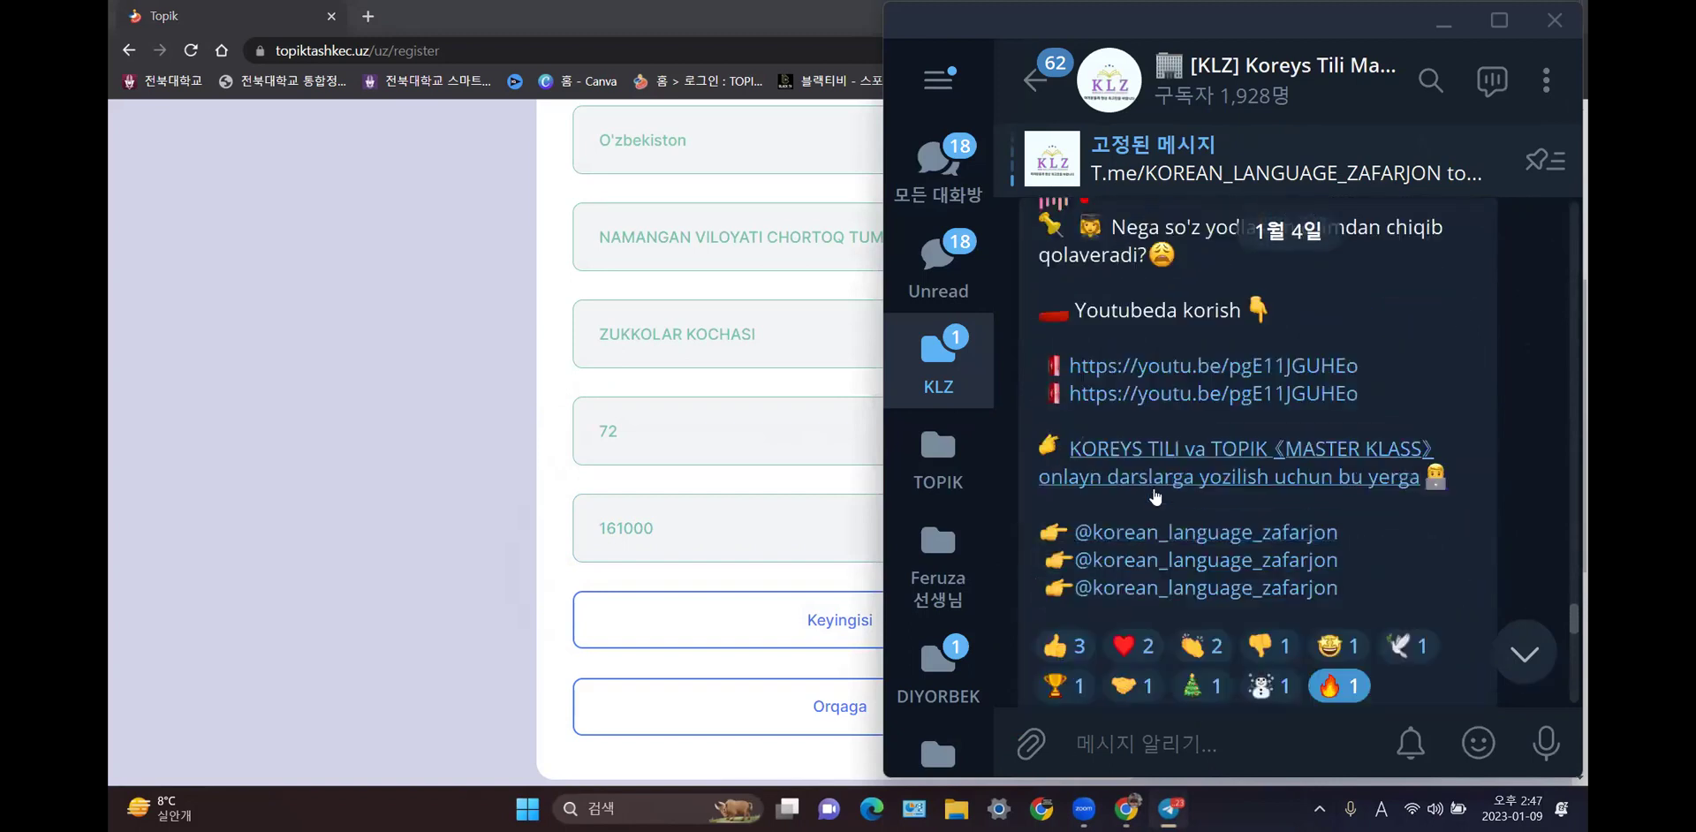
scroll(1155, 492, up, 10)
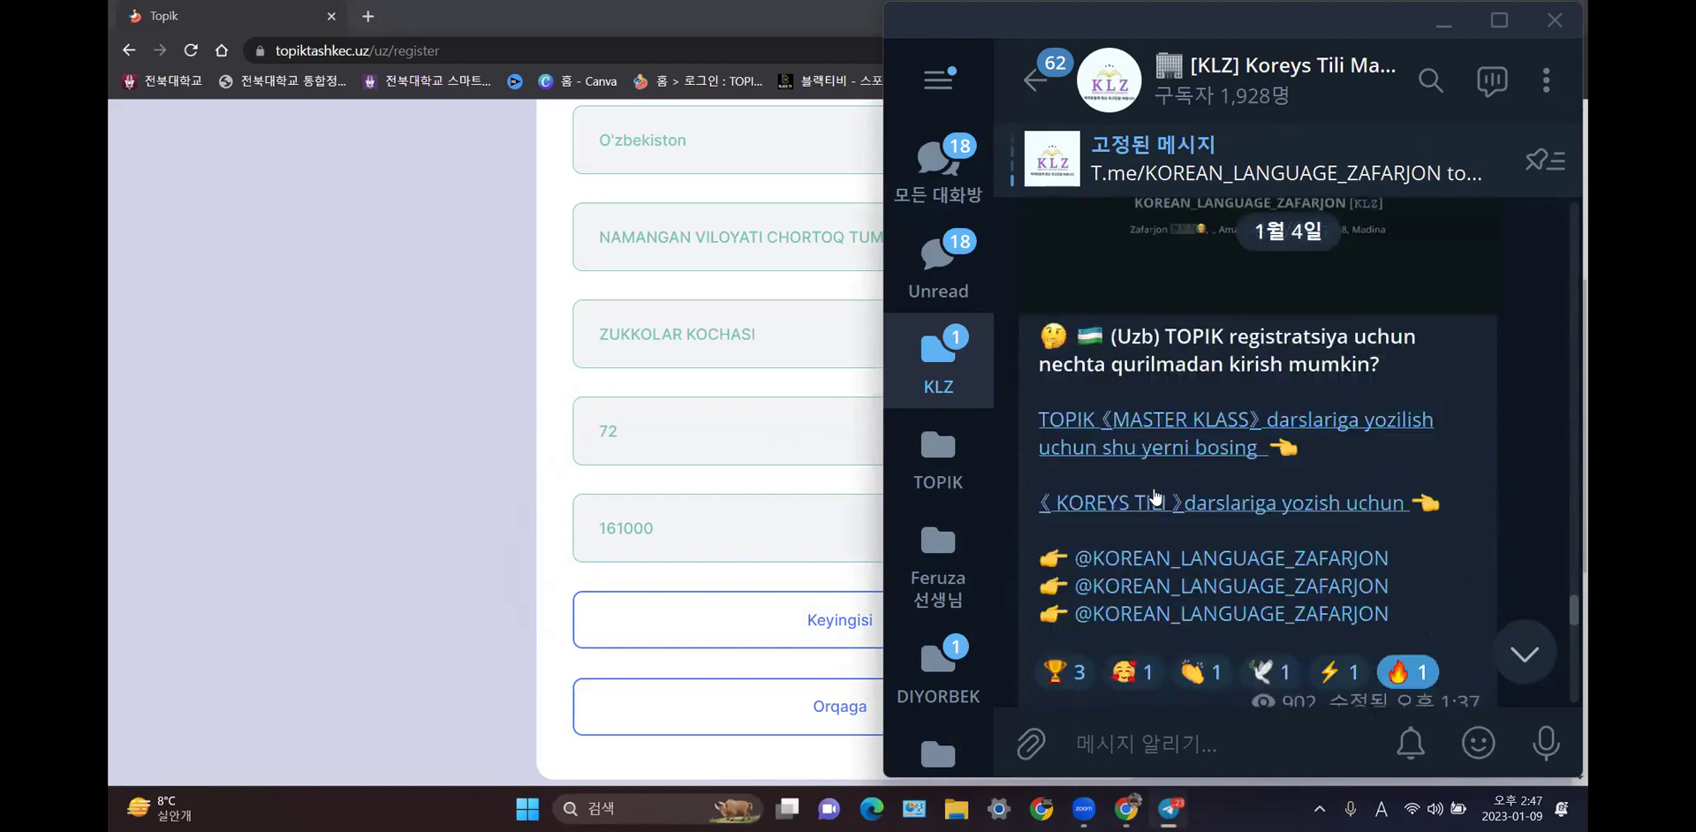
scroll(1154, 495, up, 1)
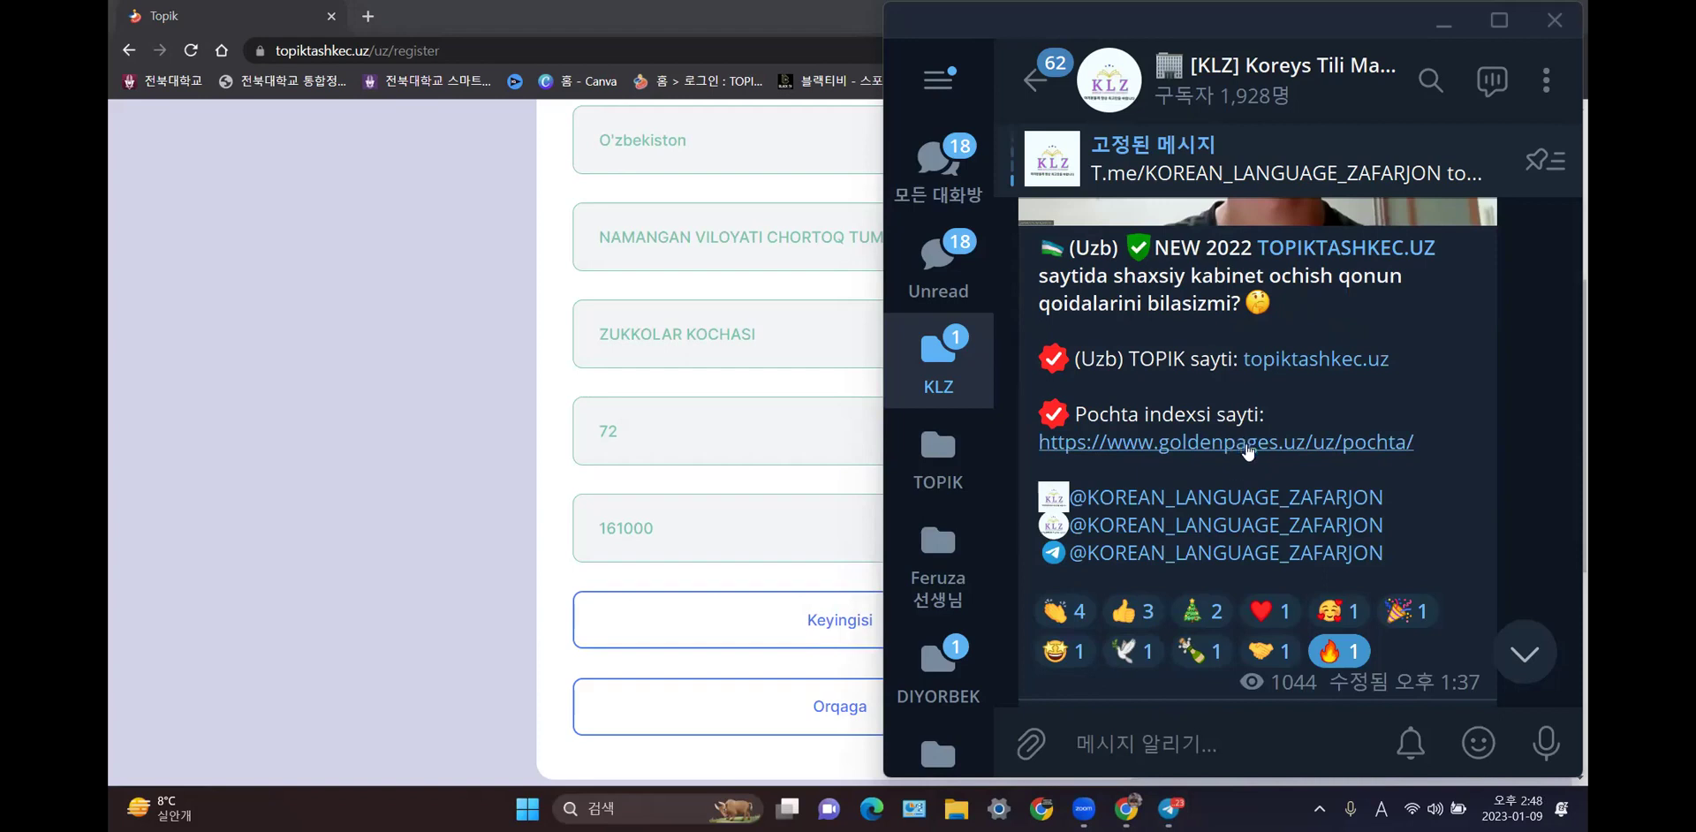
click(1247, 452)
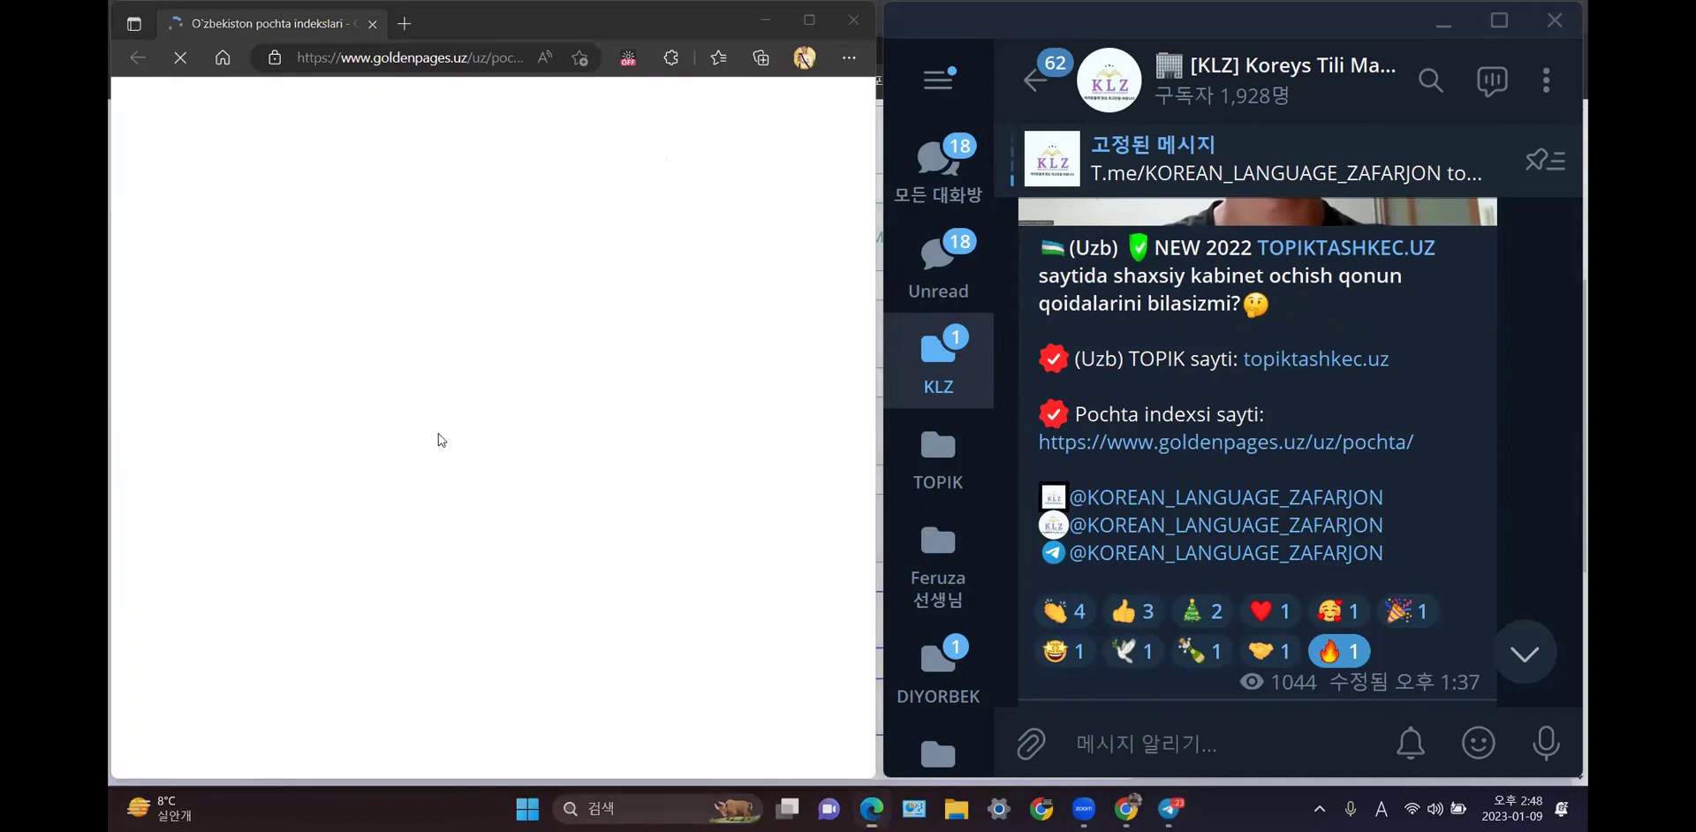
- Open the Namangan region postal index page and scroll through its table
scroll(446, 433, down, 5)
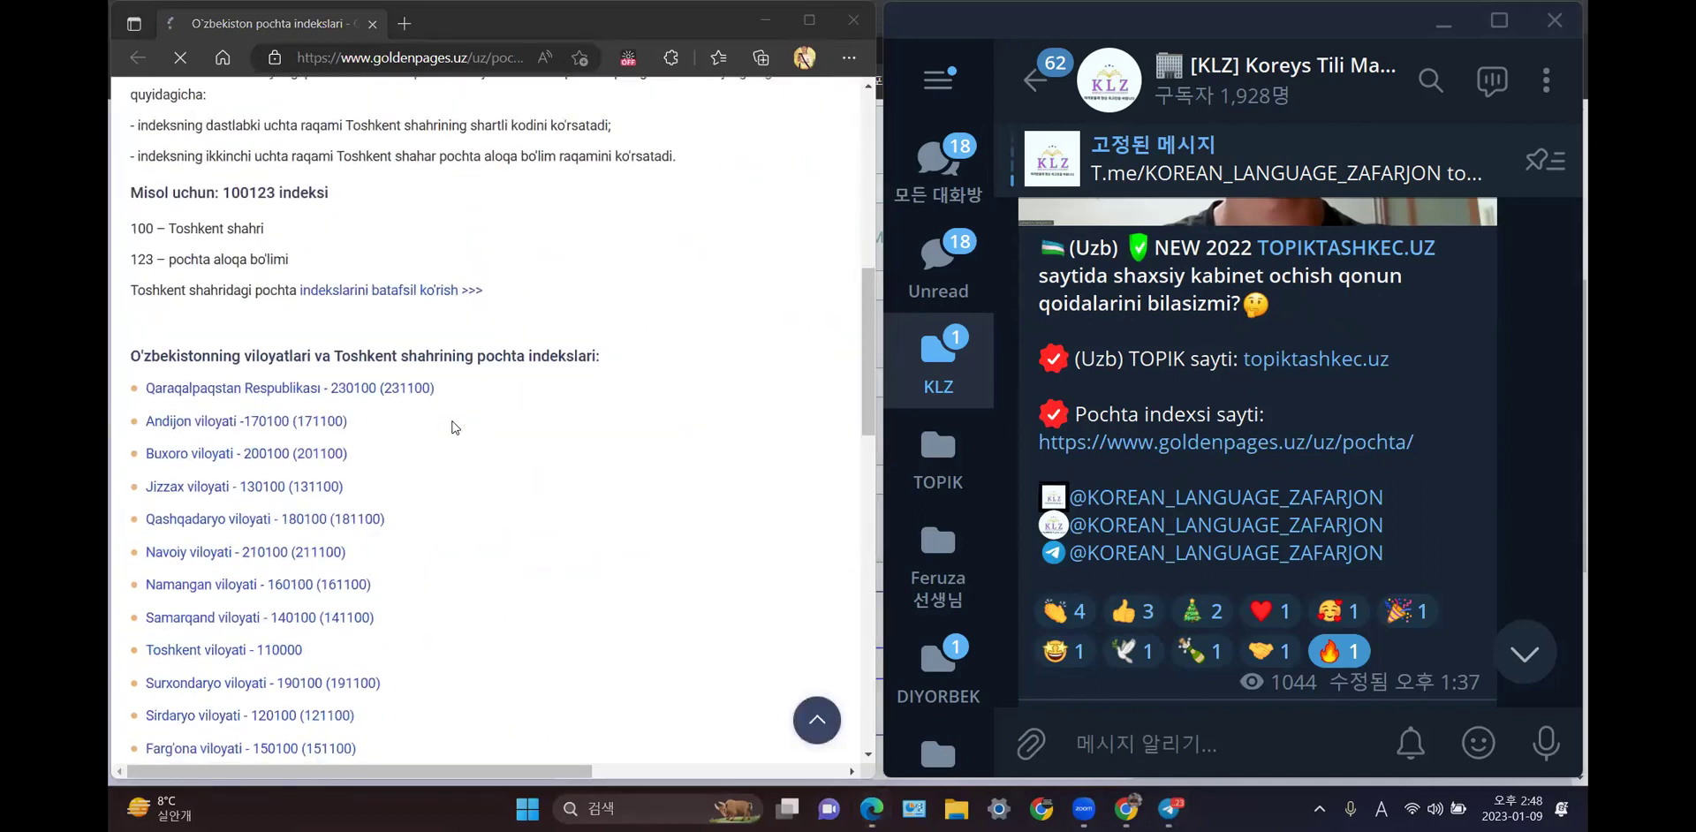
scroll(300, 477, down, 1)
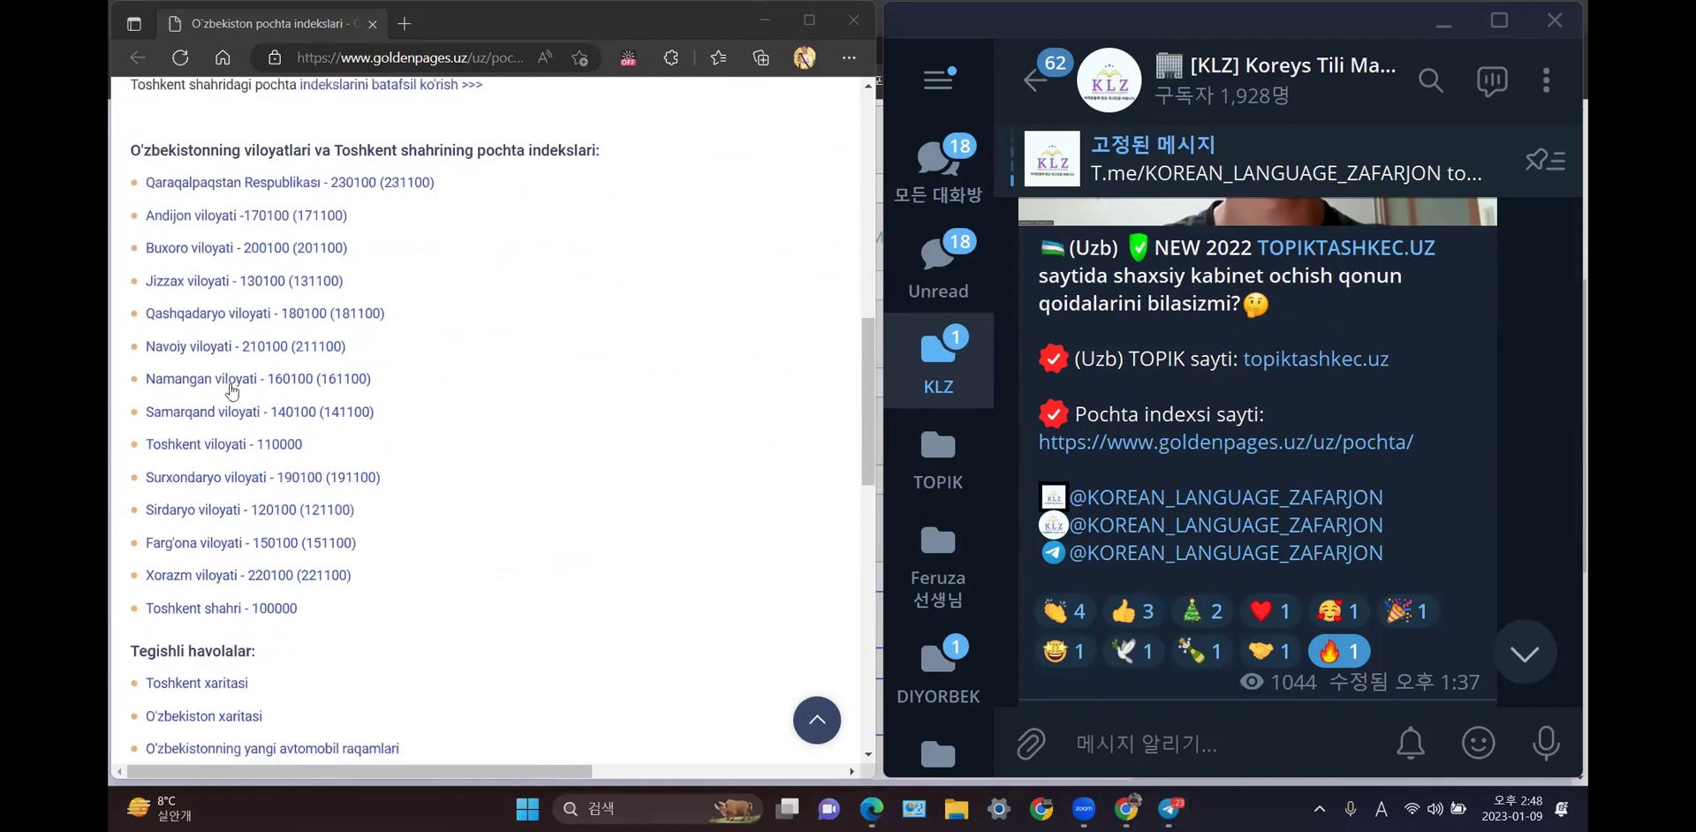
click(230, 382)
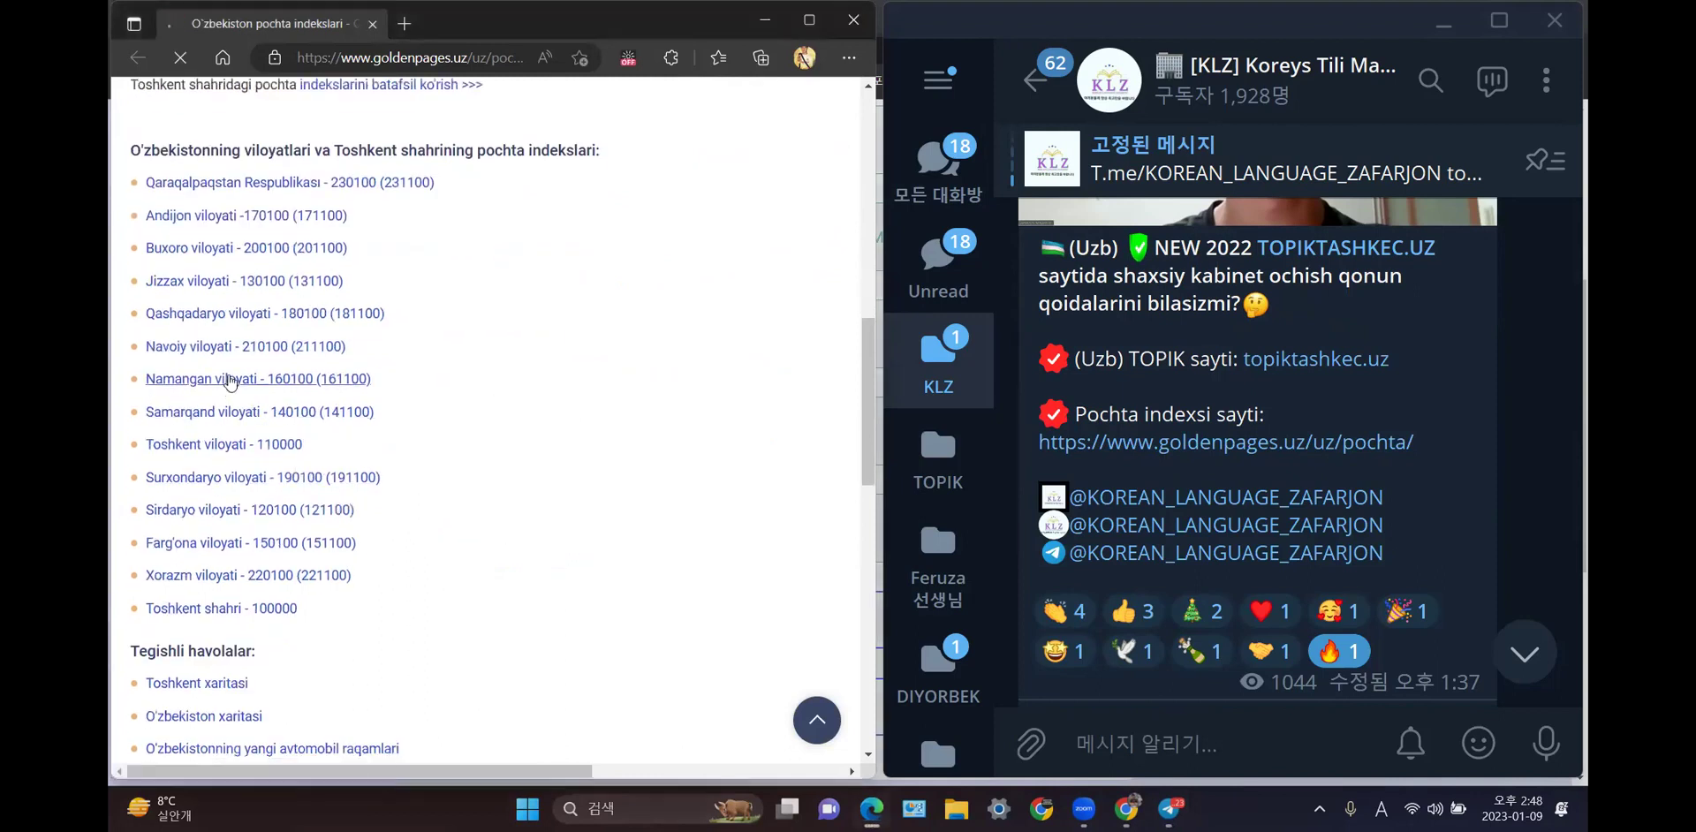
scroll(230, 382, down, 6)
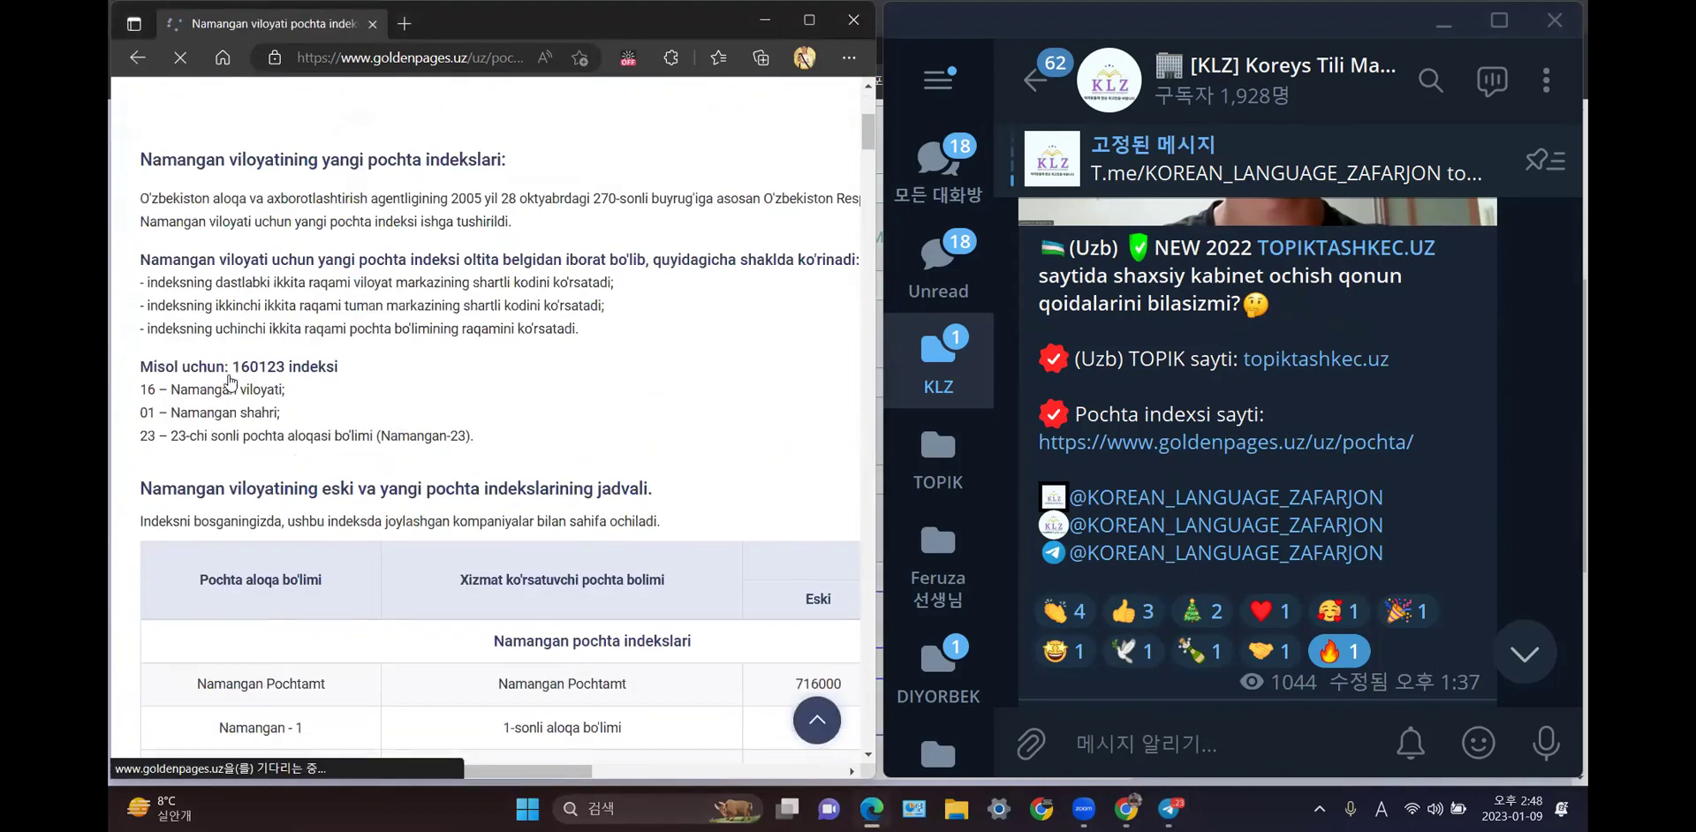
scroll(461, 552, down, 12)
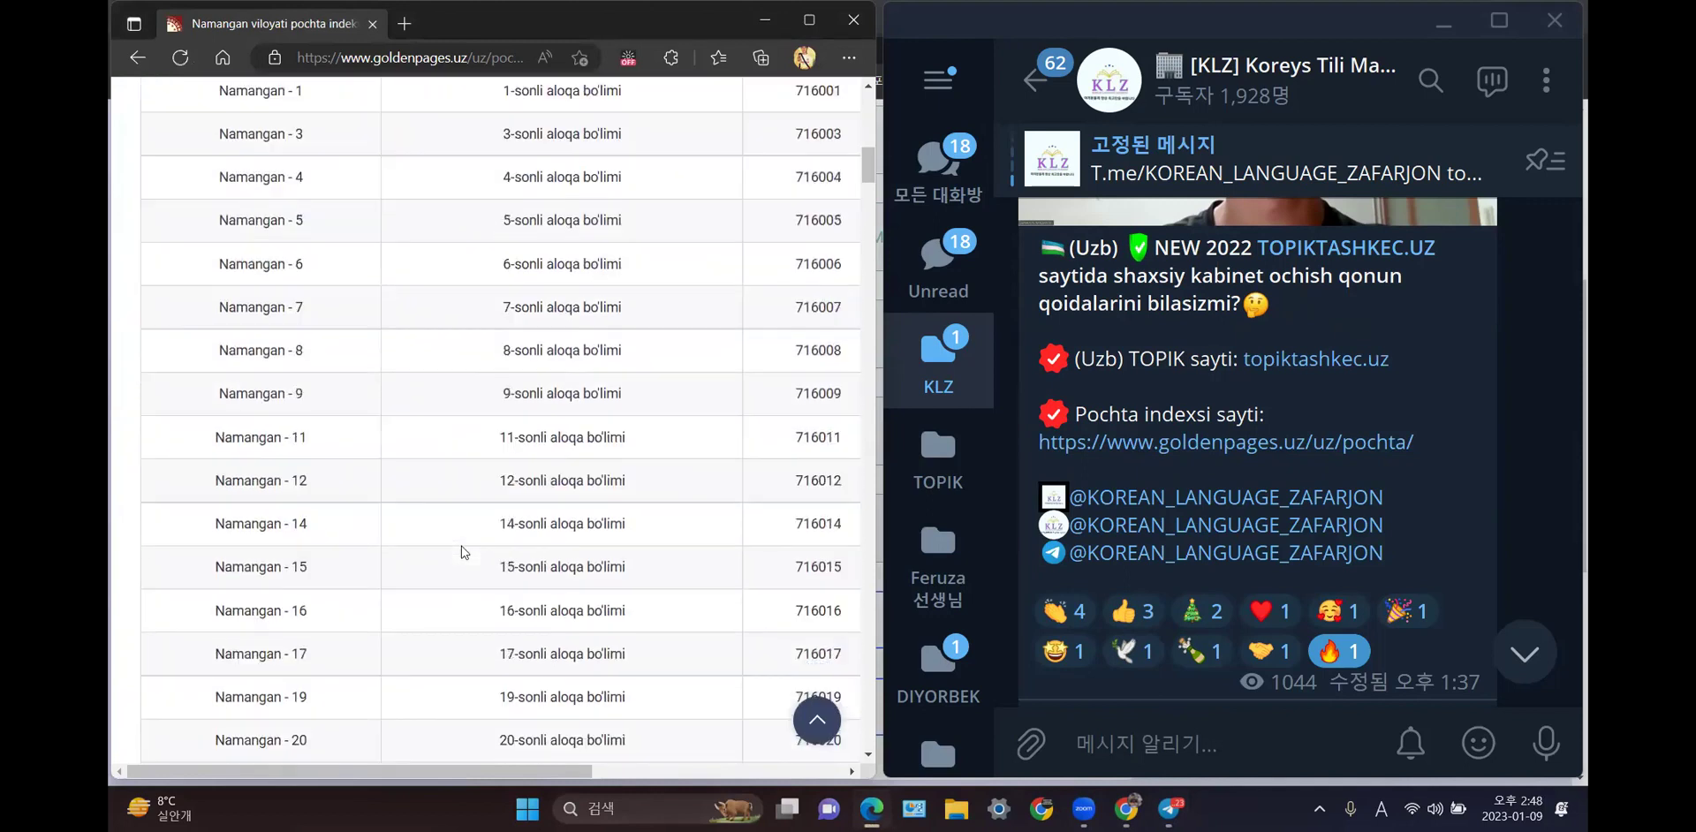
scroll(460, 552, down, 12)
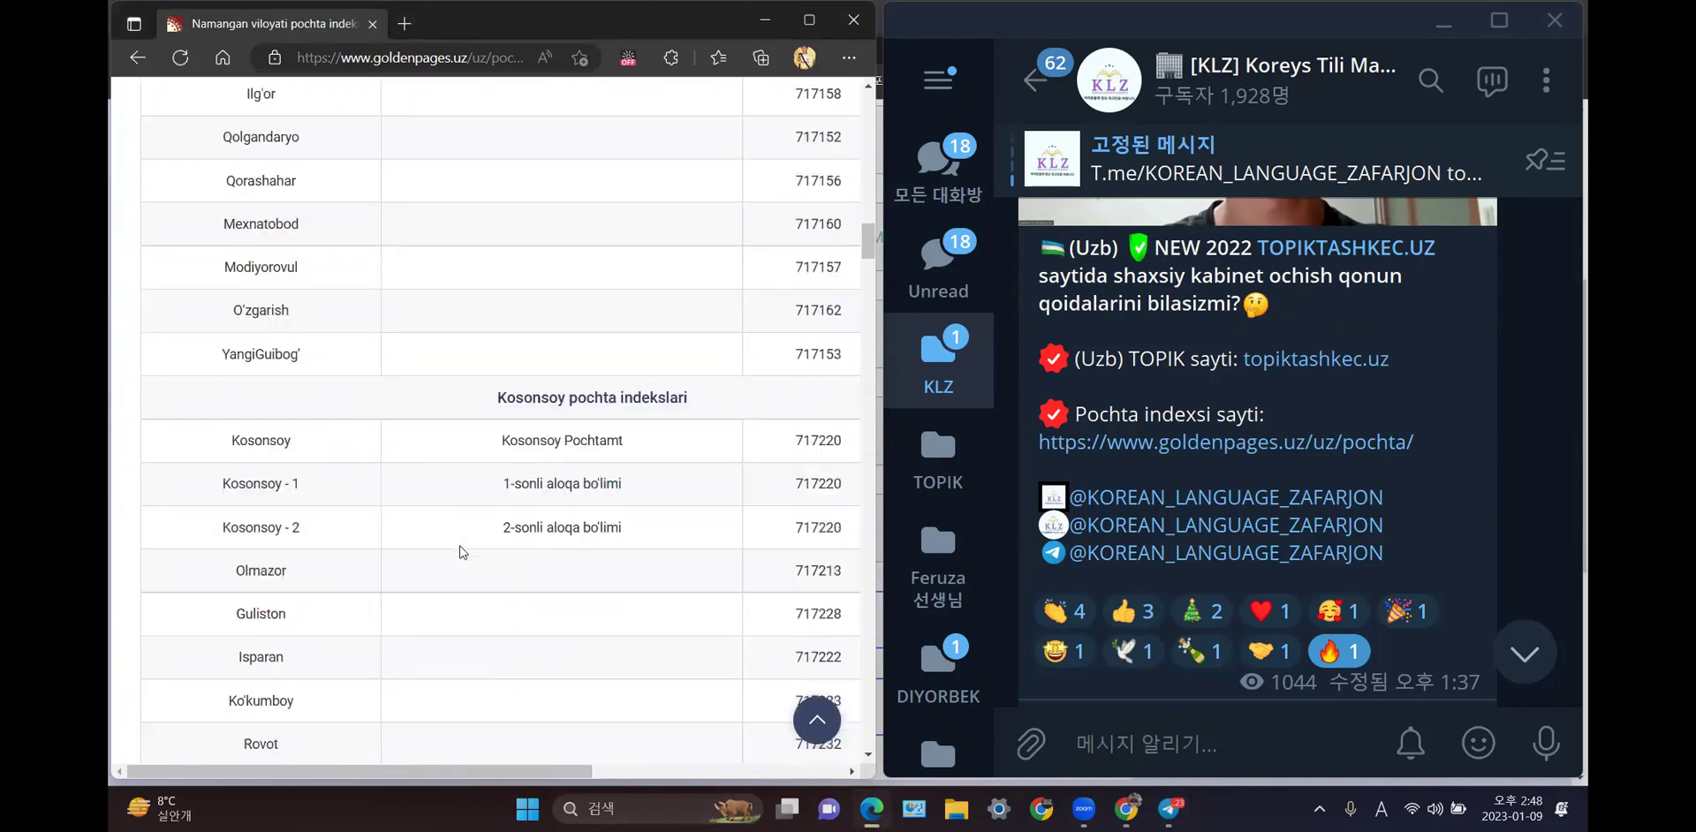
scroll(461, 552, down, 4)
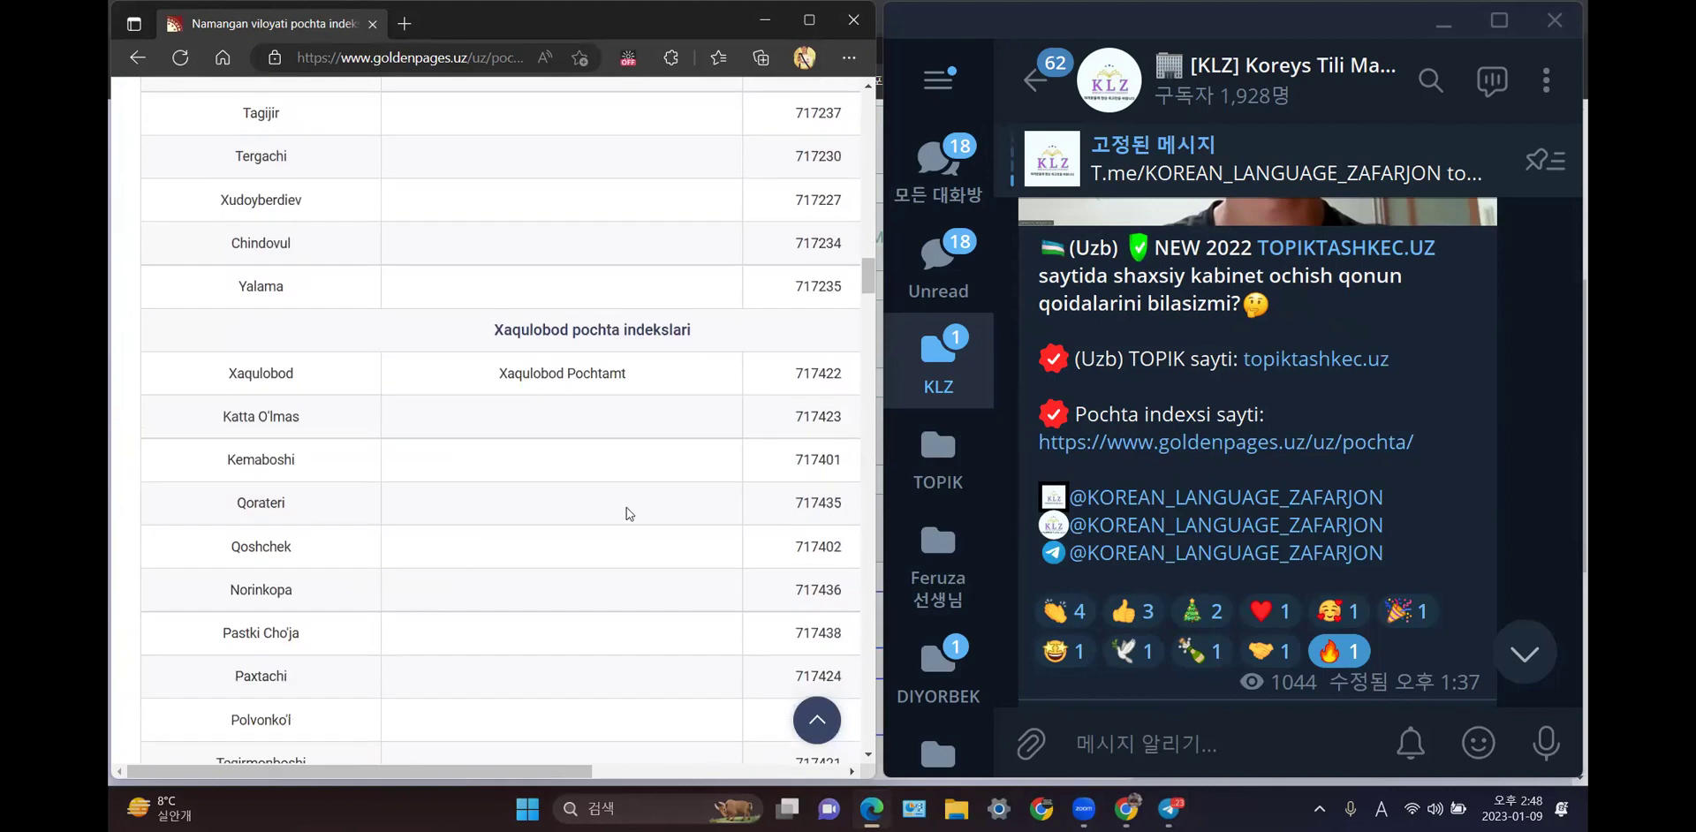
drag(548, 773, 690, 773)
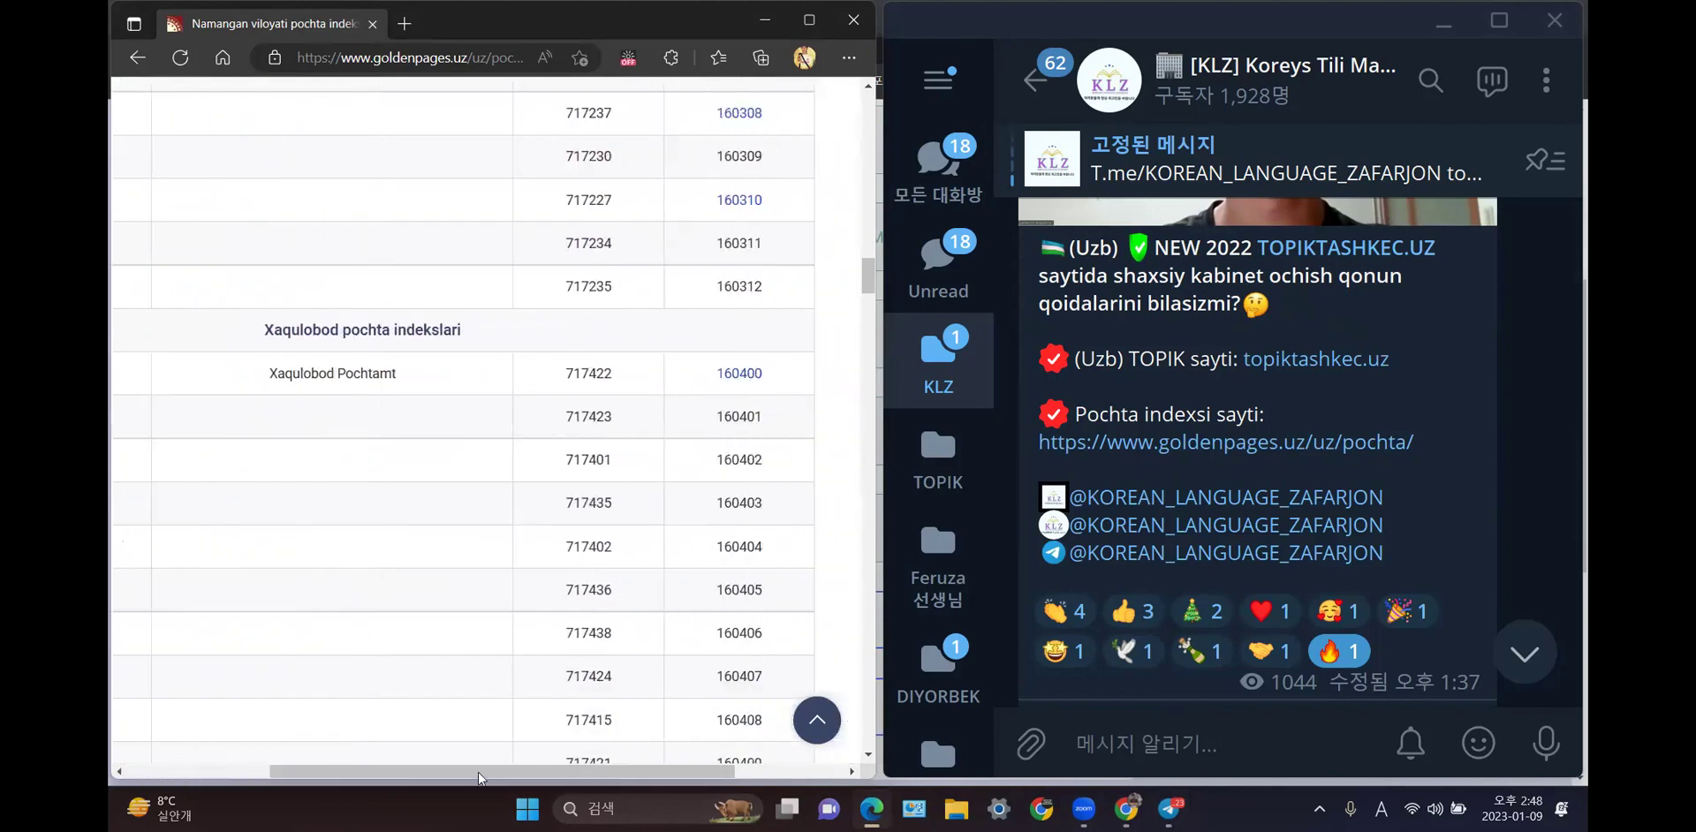
drag(479, 772, 469, 773)
scroll(528, 728, right, 2)
scroll(590, 575, up, 10)
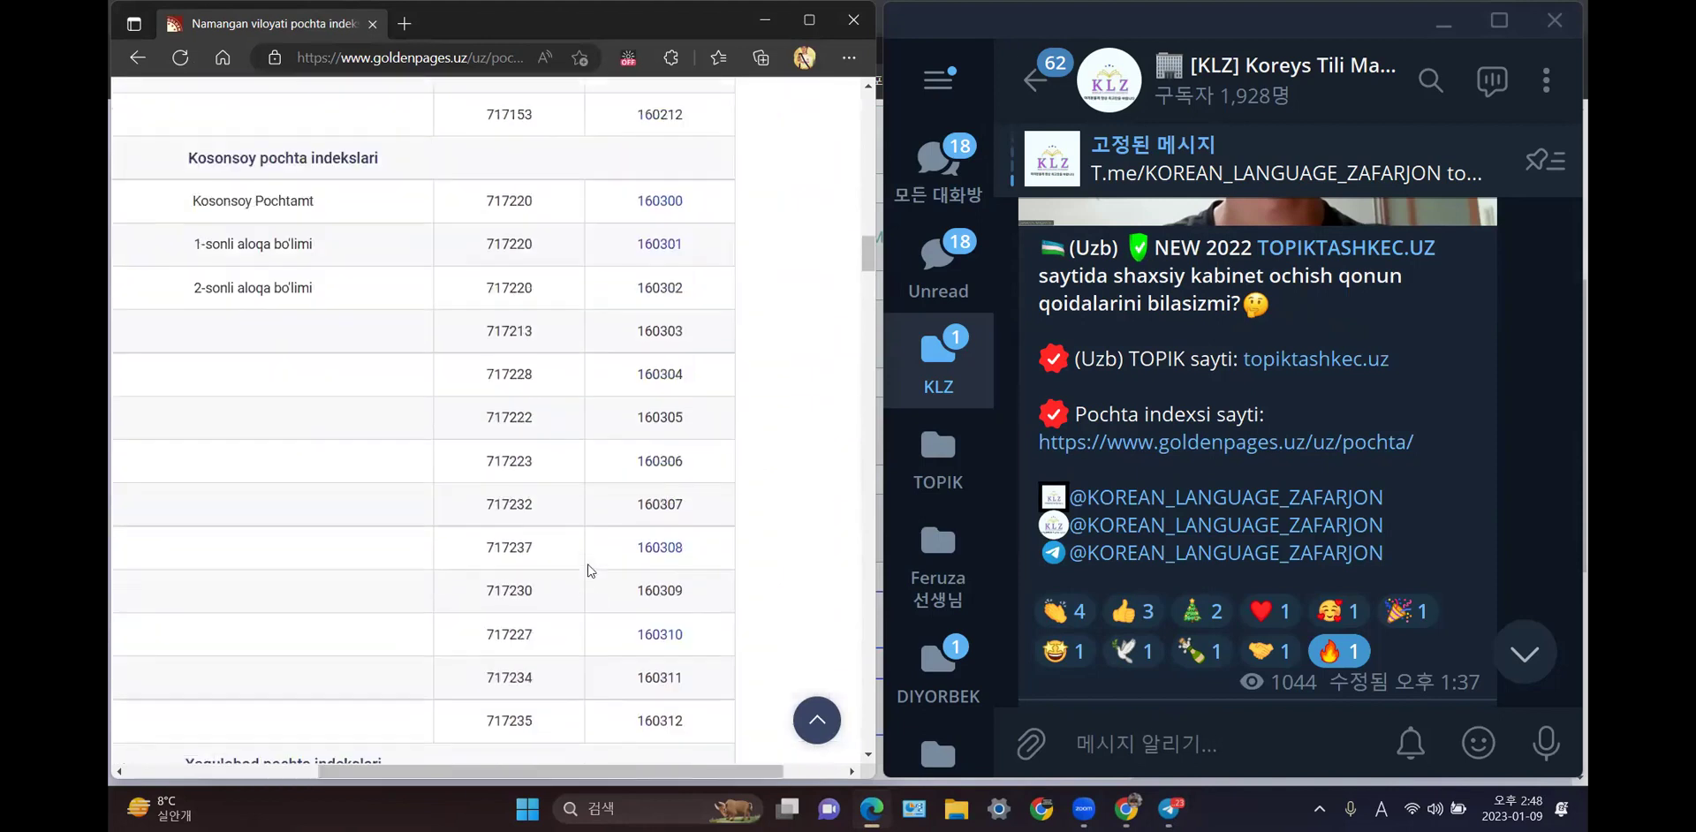
- Maximize the page and scroll the table to the applicant's district postal index
click(809, 19)
scroll(814, 310, up, 10)
scroll(819, 318, up, 10)
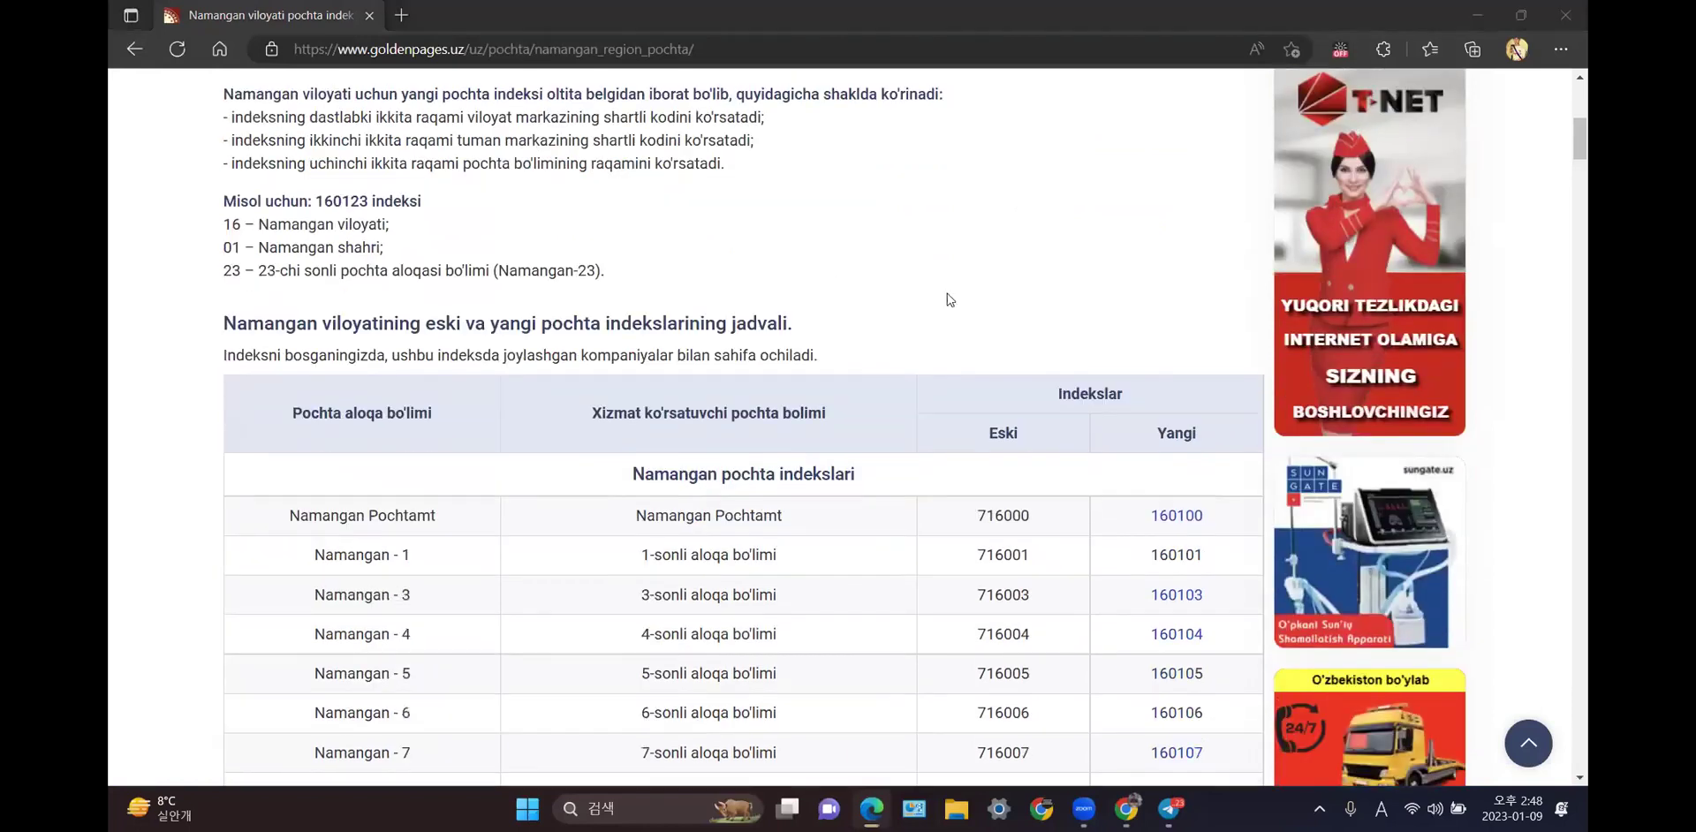
scroll(1004, 316, down, 1)
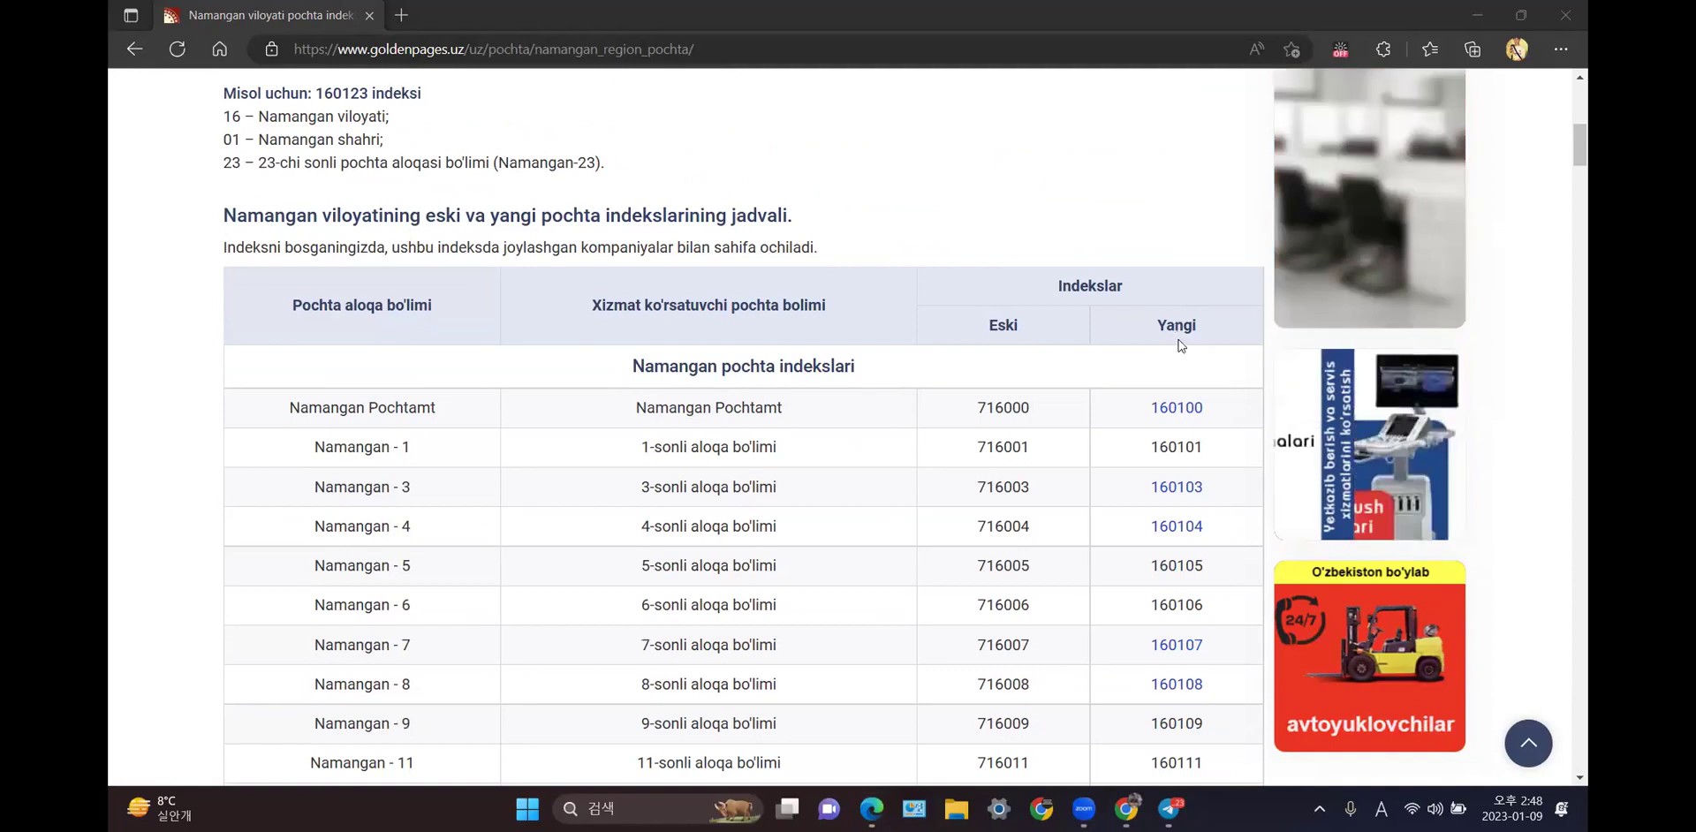
scroll(855, 452, down, 10)
scroll(855, 451, down, 12)
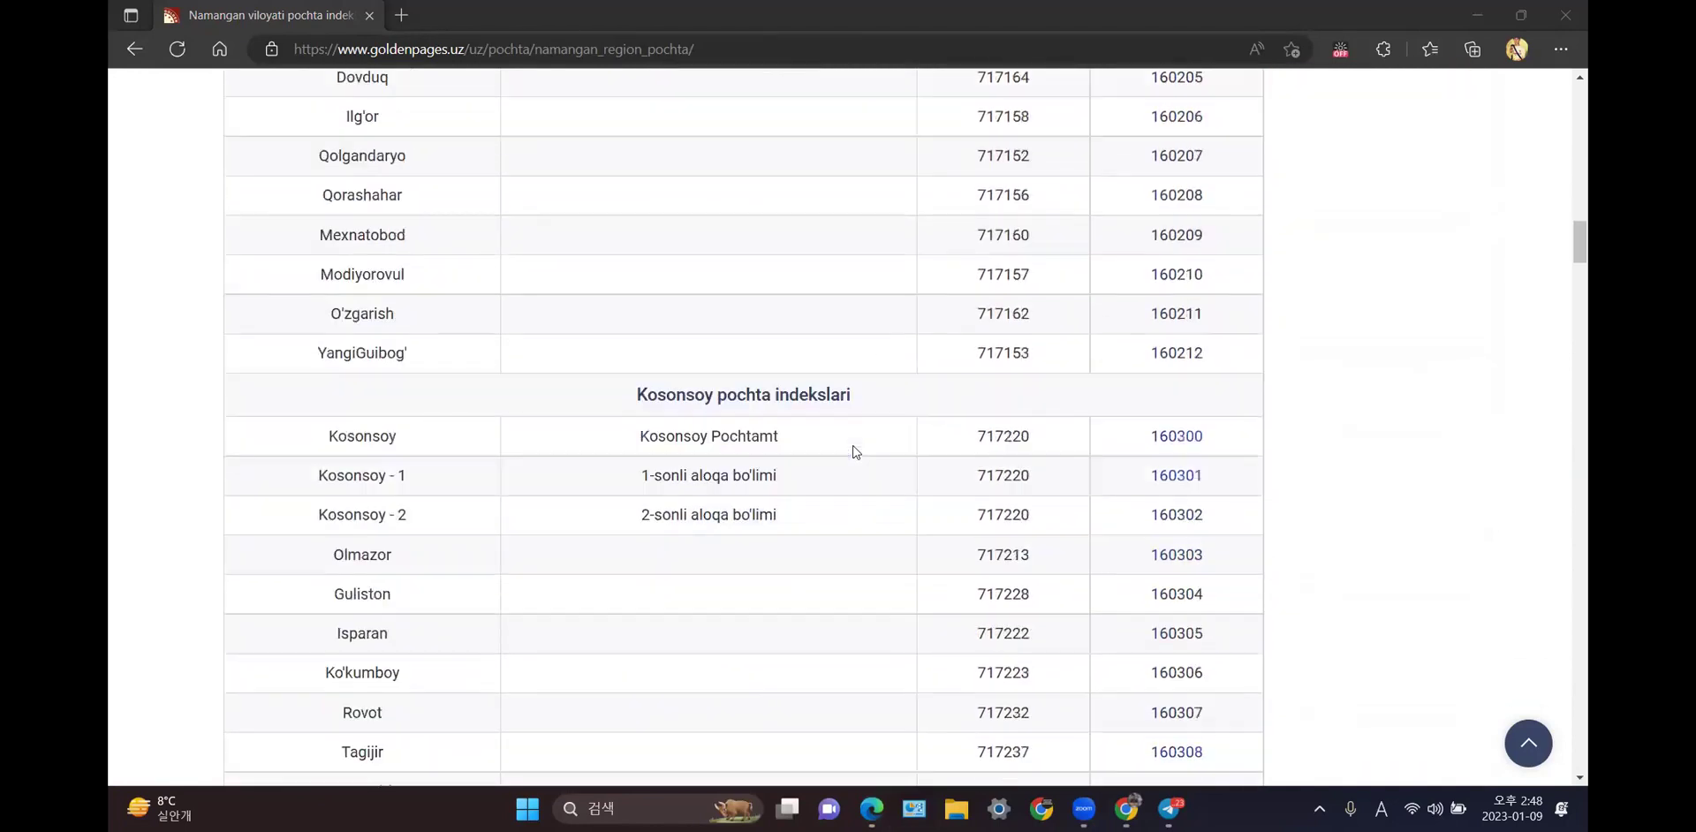
scroll(855, 451, down, 5)
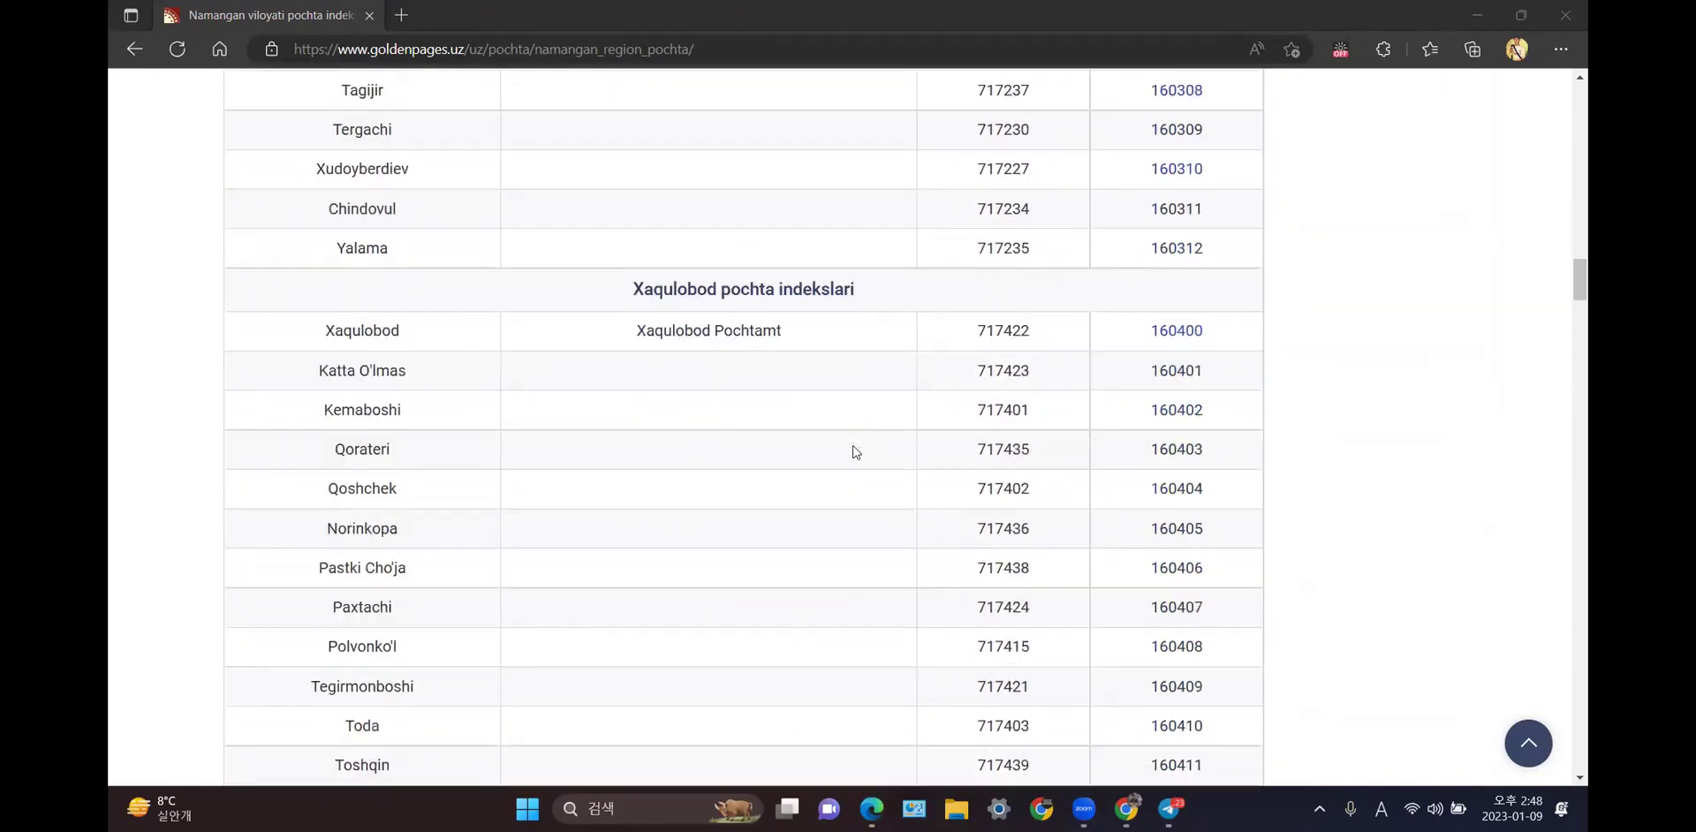
scroll(855, 451, down, 11)
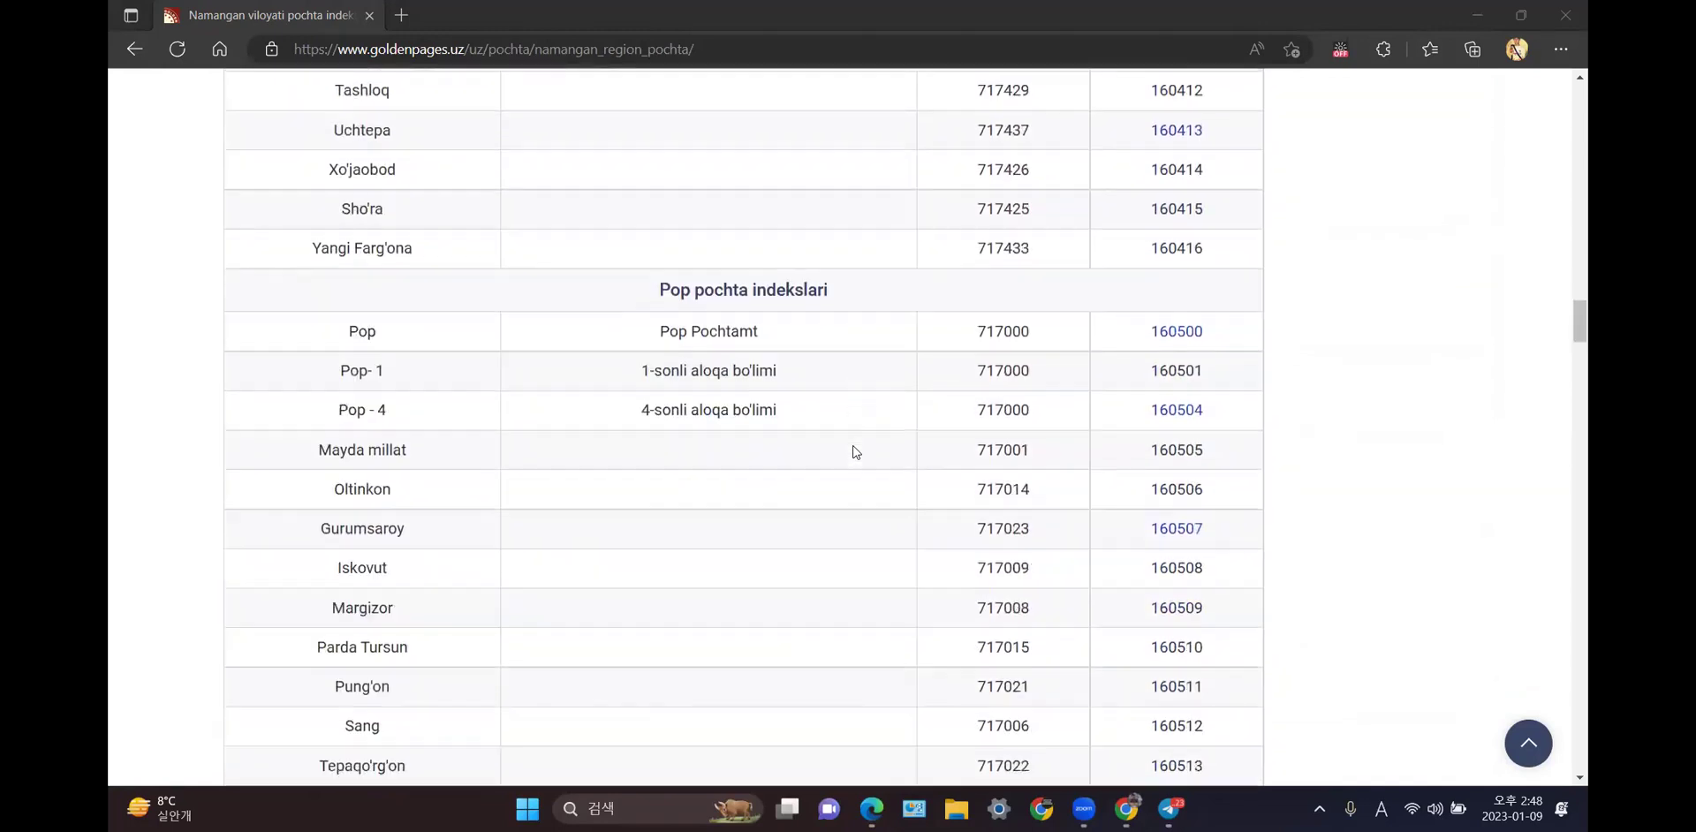
scroll(855, 452, down, 2)
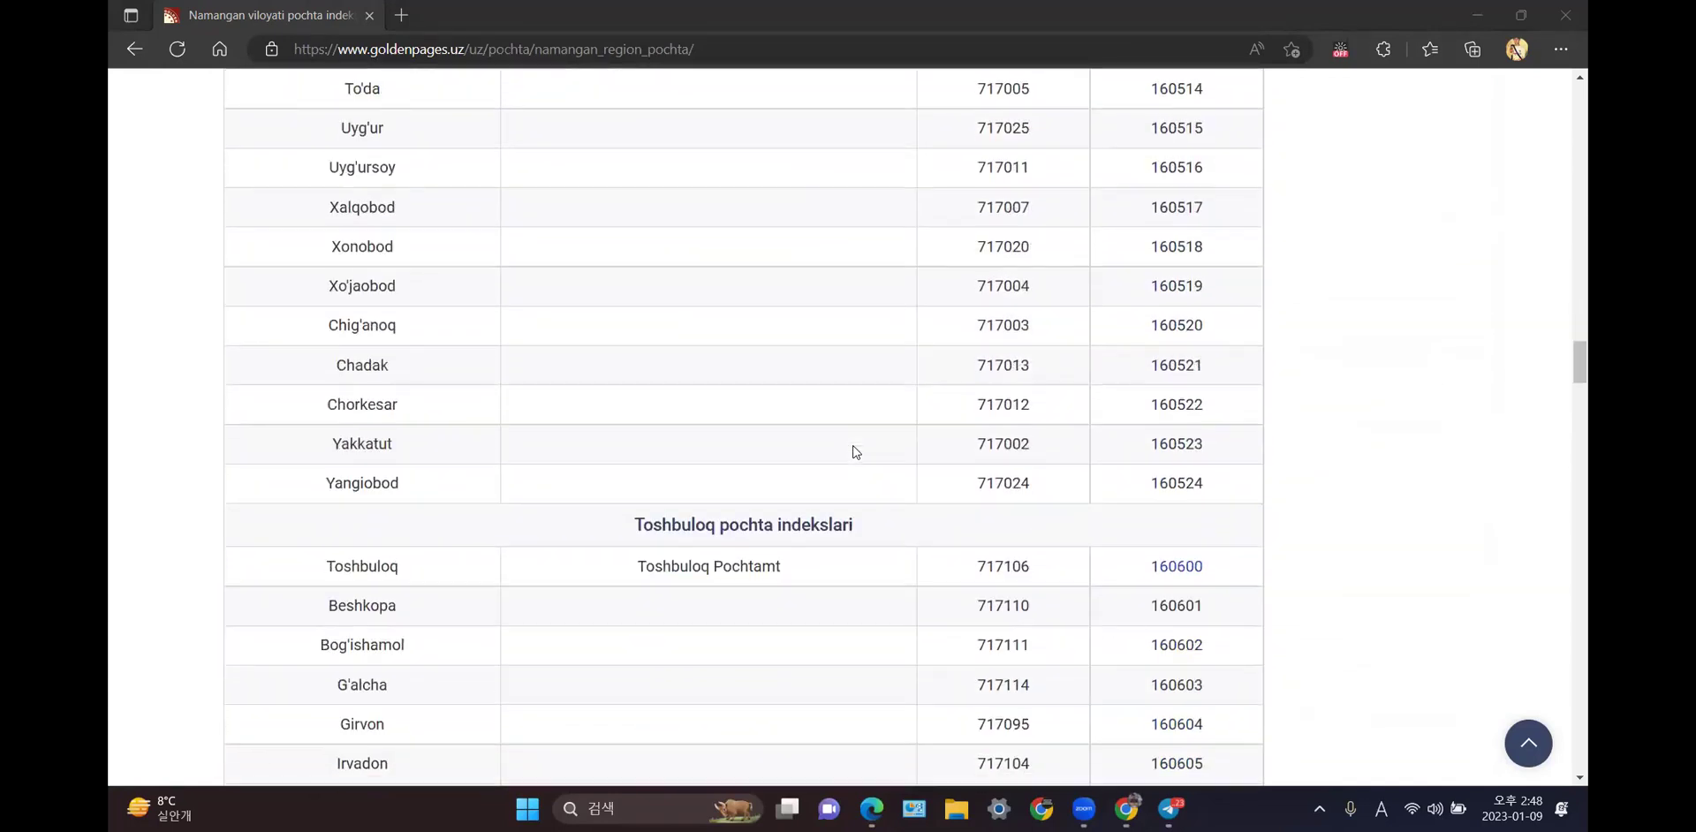
scroll(855, 451, down, 1)
scroll(855, 451, down, 9)
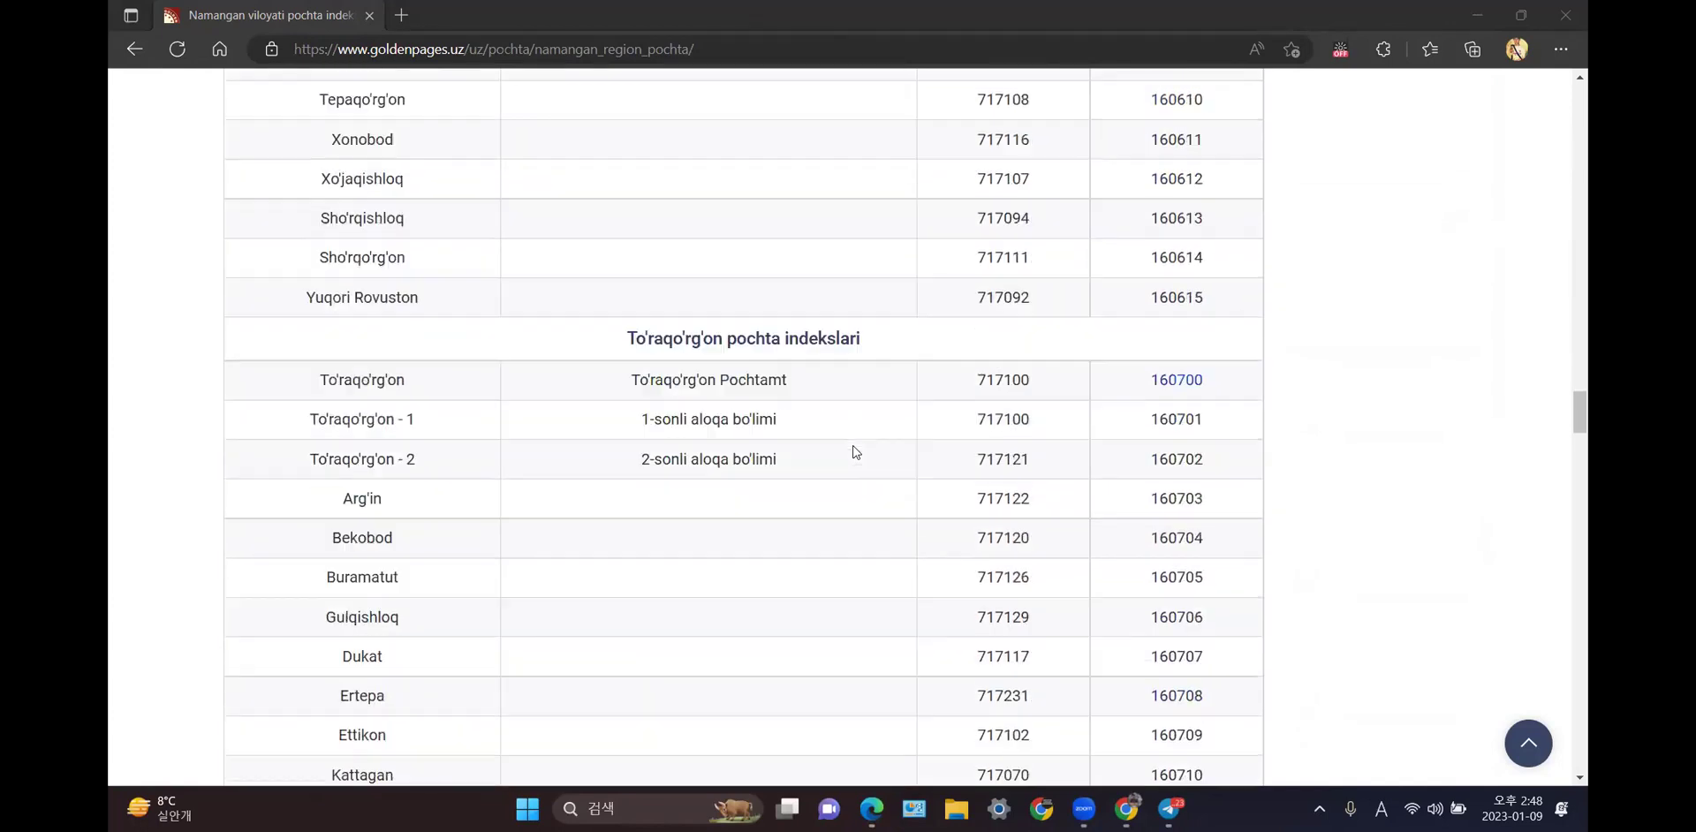
scroll(855, 451, down, 15)
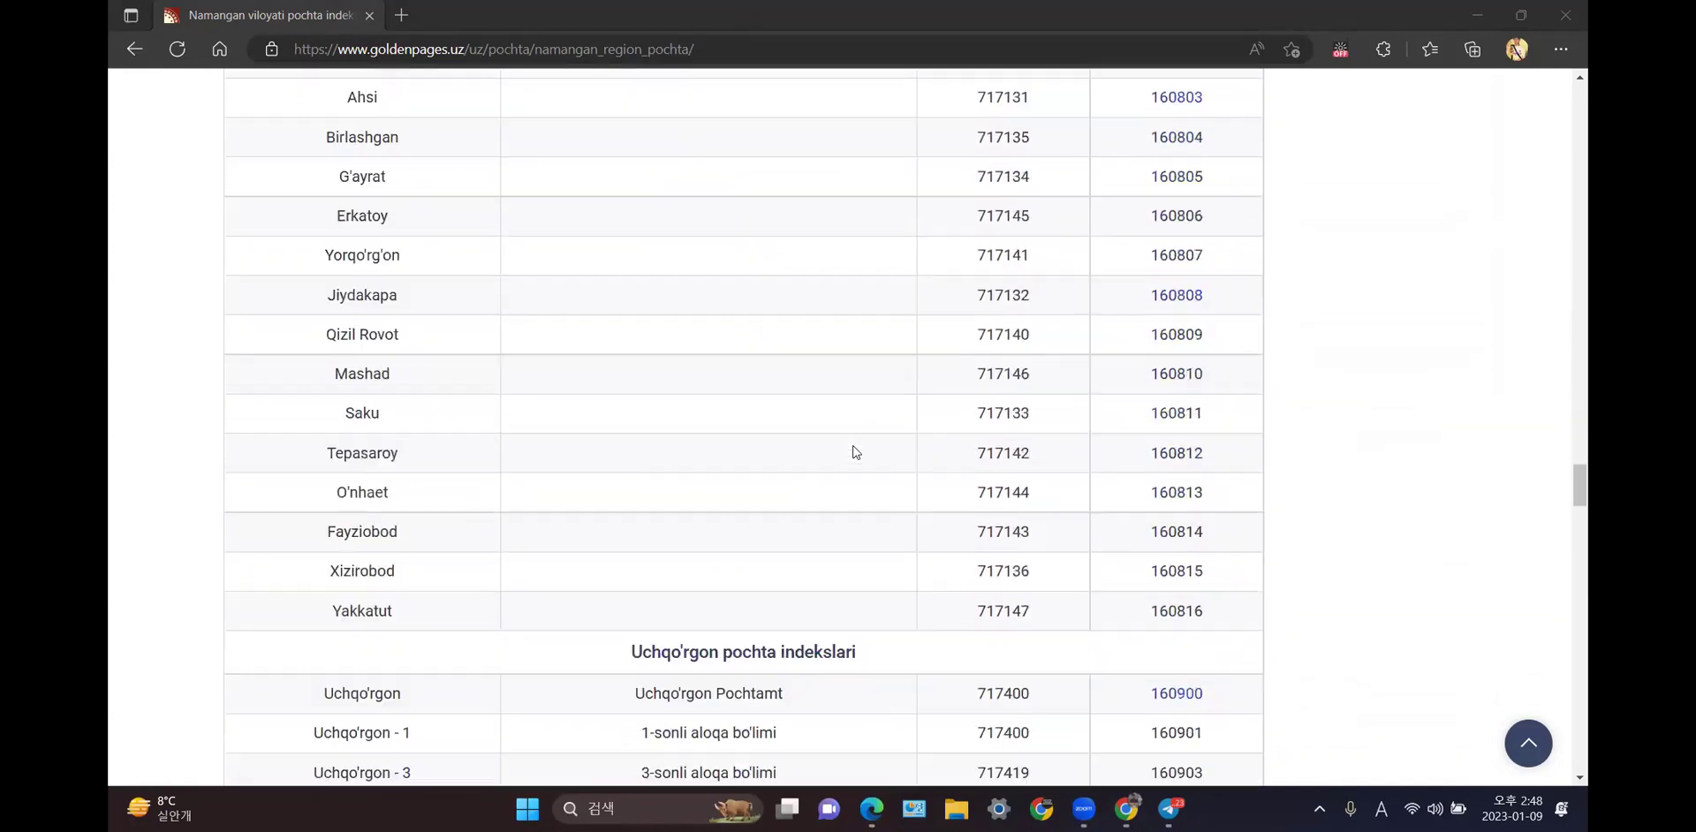
scroll(855, 451, down, 9)
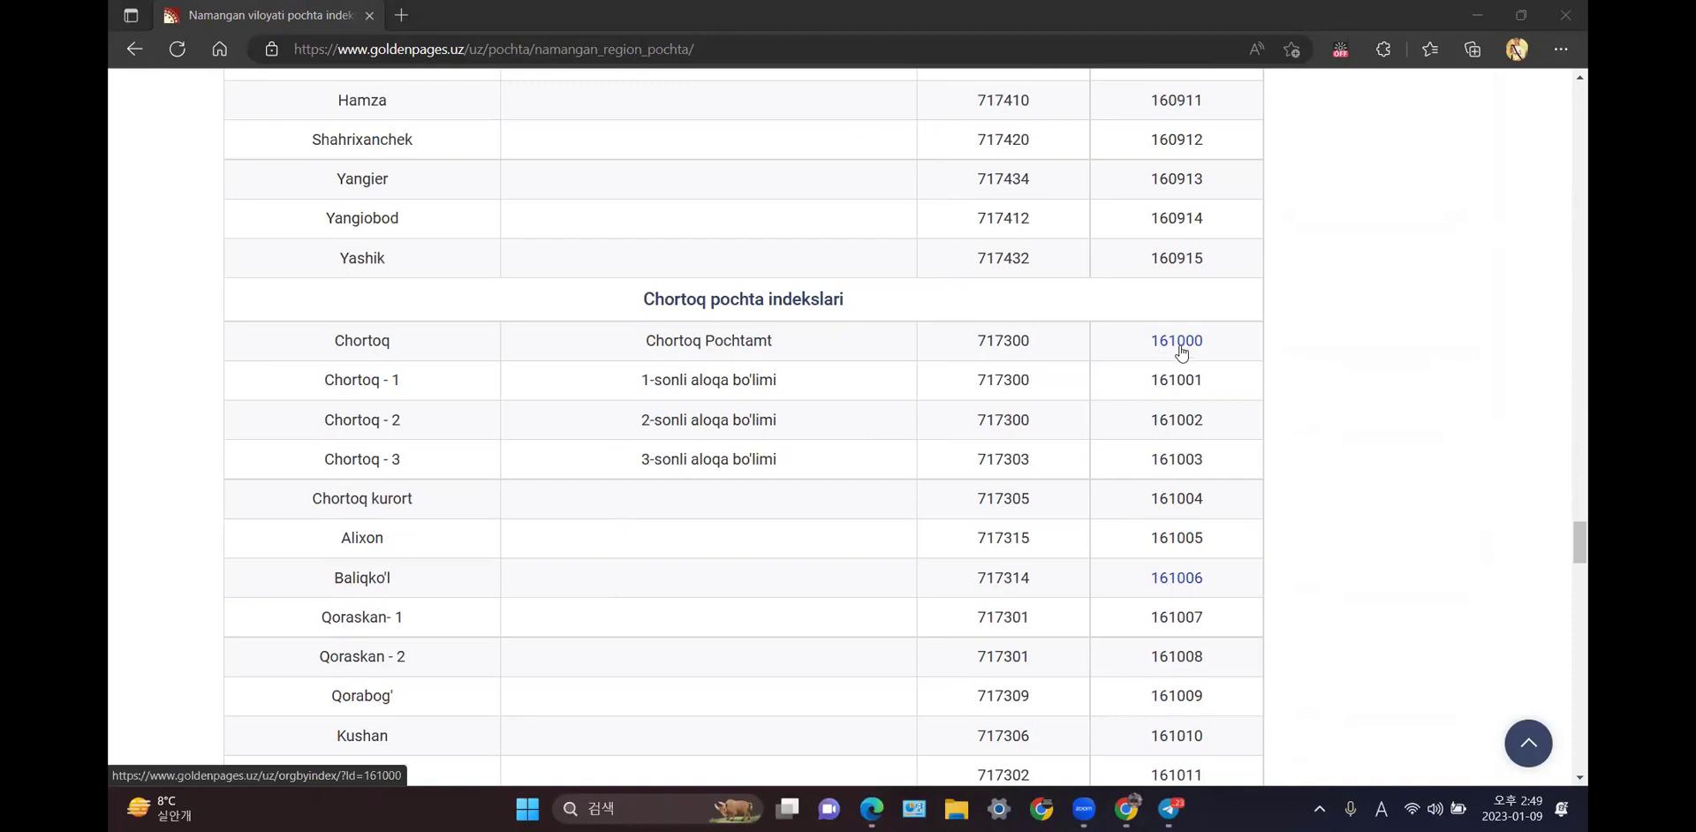
scroll(1045, 407, up, 1)
scroll(1045, 407, up, 10)
- Return to the postal index overview page, then close the Edge window
click(134, 48)
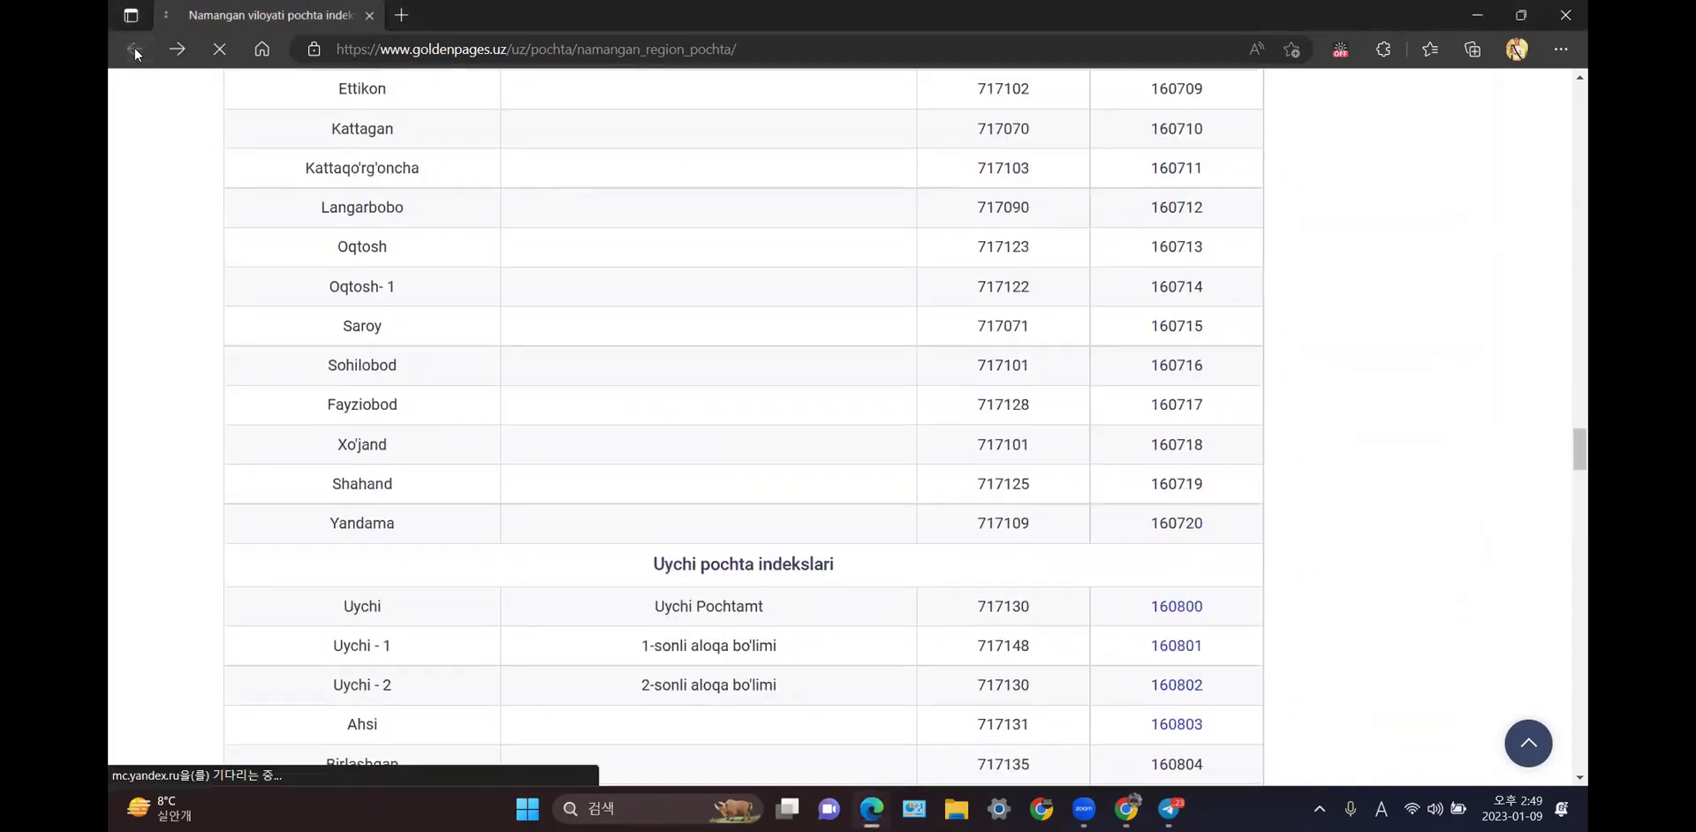
scroll(516, 303, up, 3)
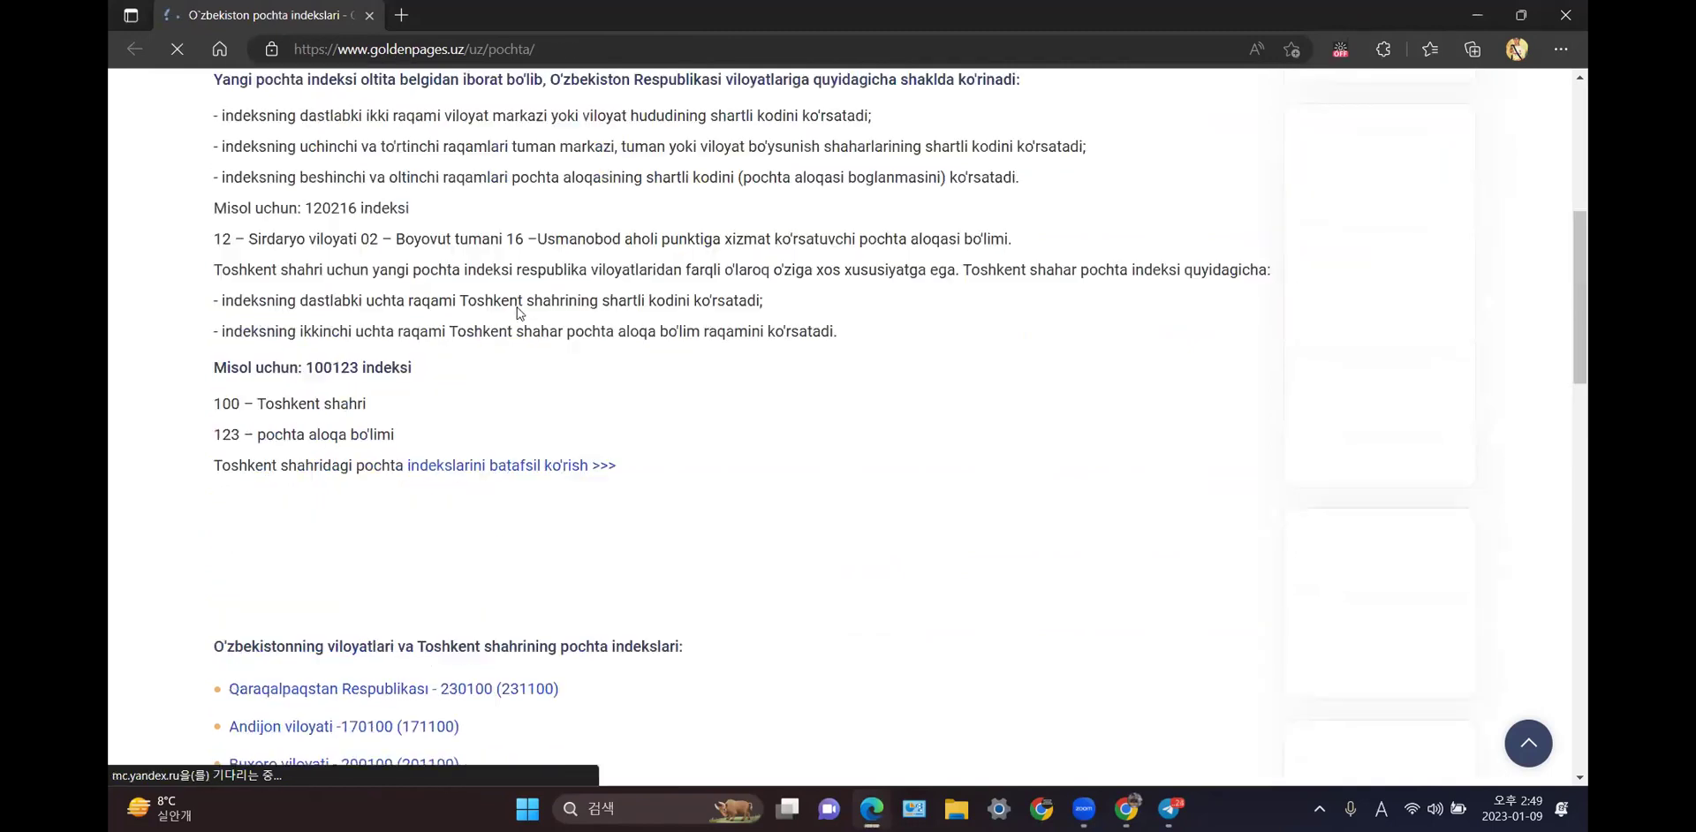
scroll(495, 221, up, 6)
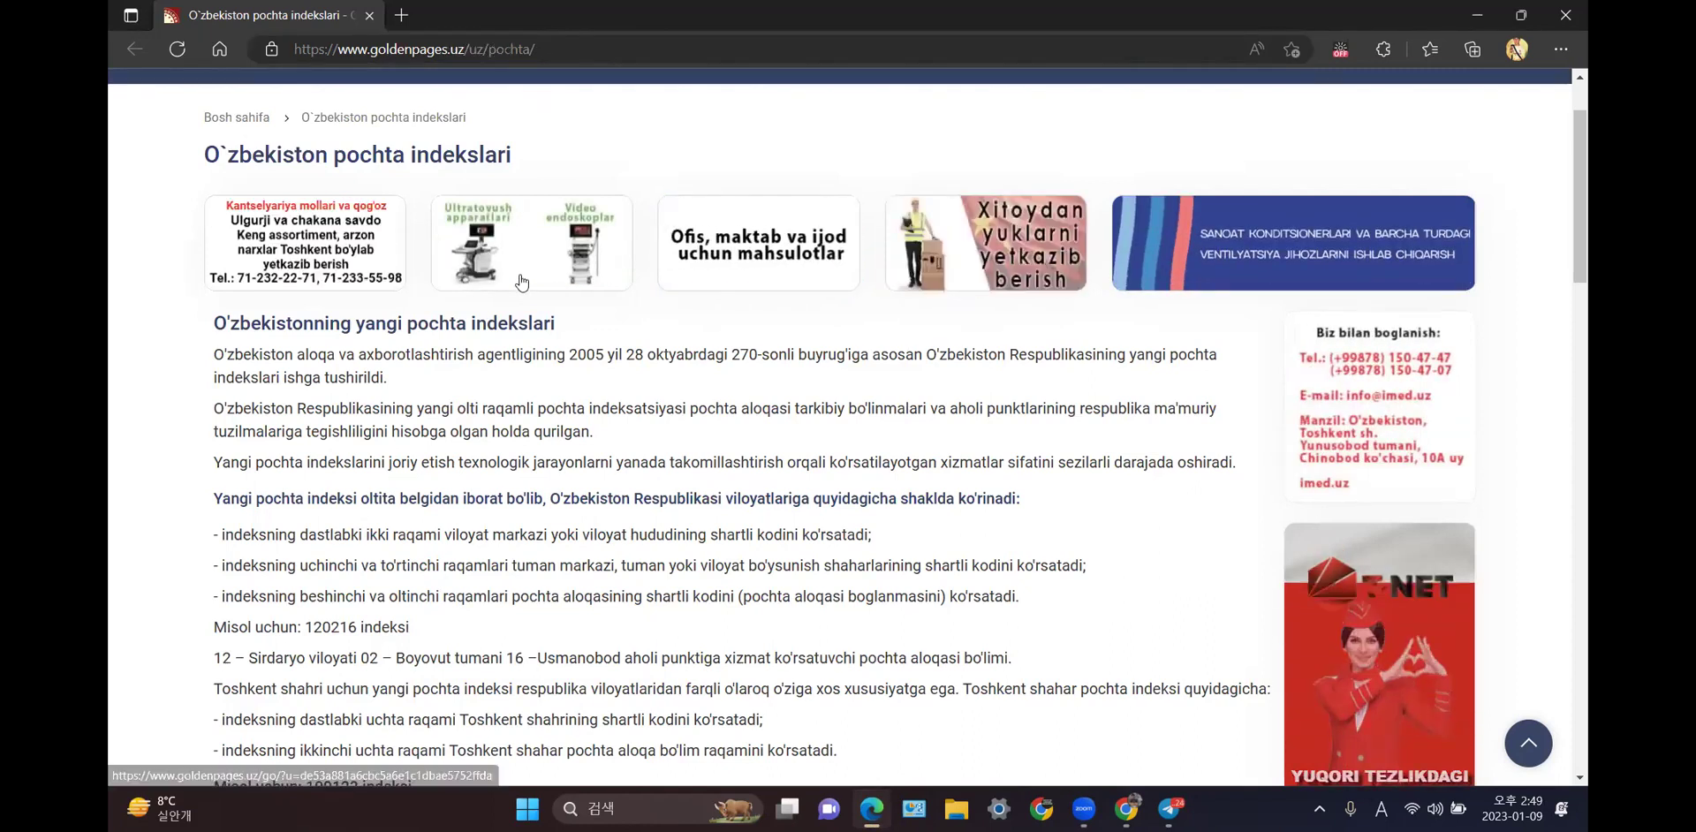
scroll(522, 282, down, 10)
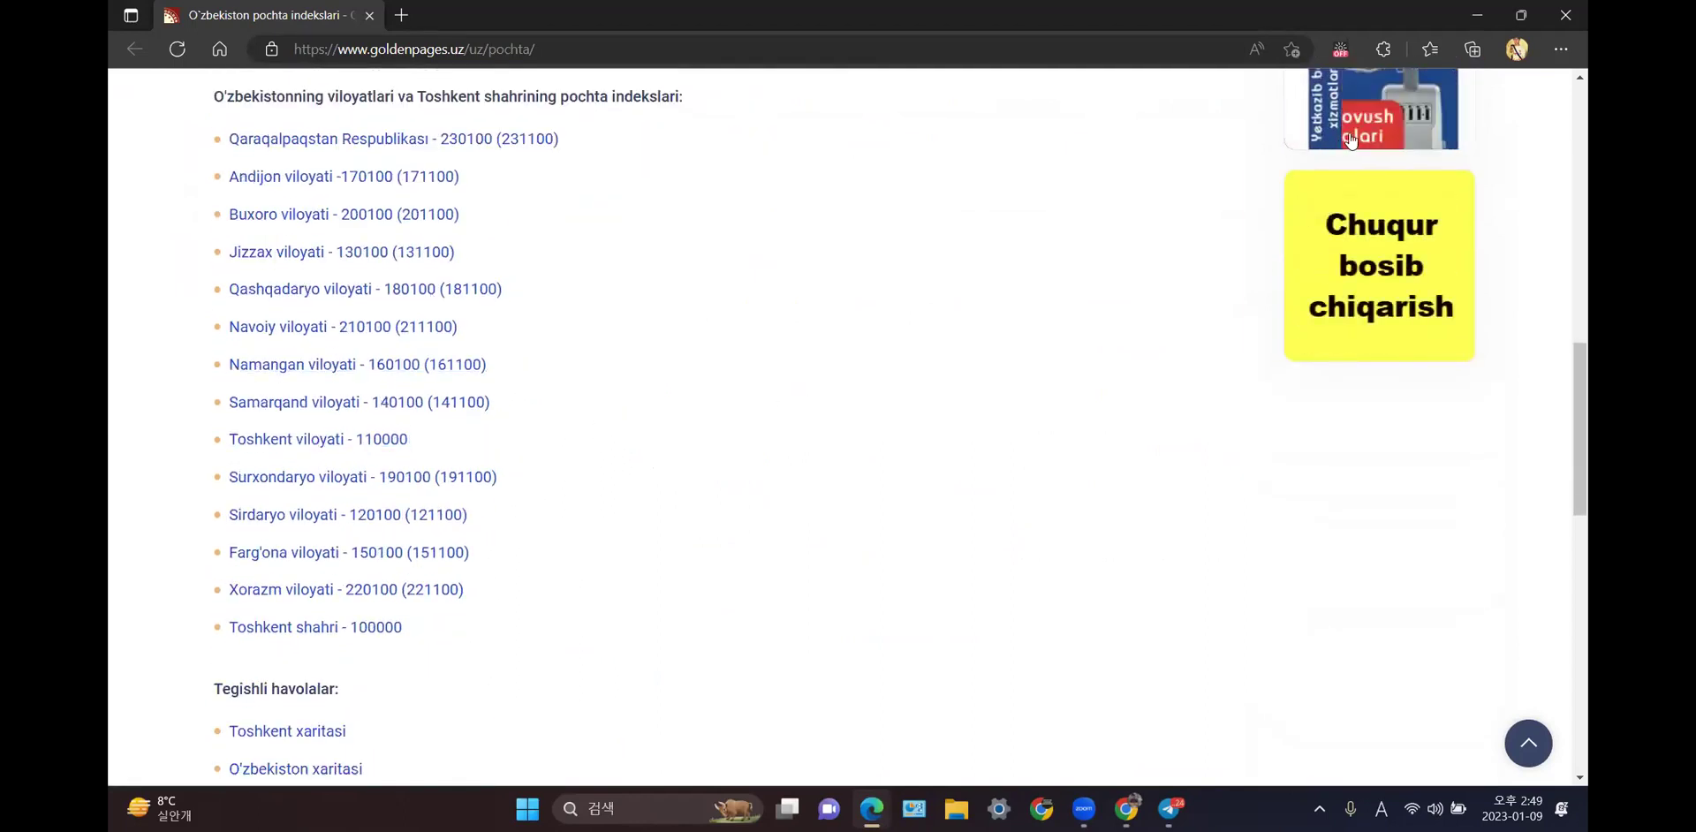
click(1557, 11)
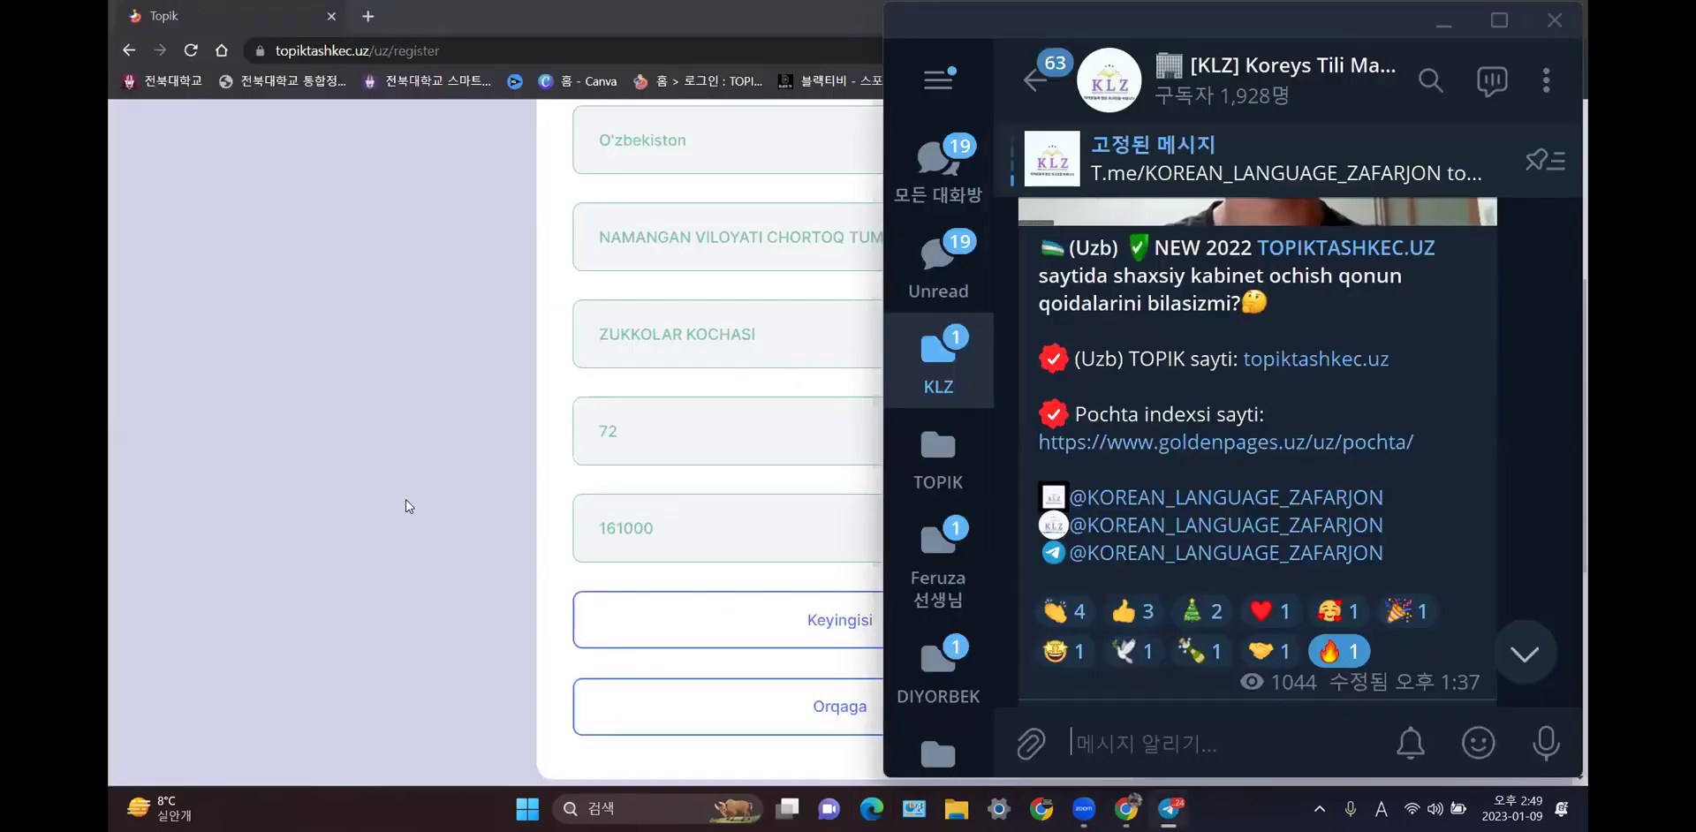
- Bring the registration form forward and continue past the address step with Keyingisi
click(405, 500)
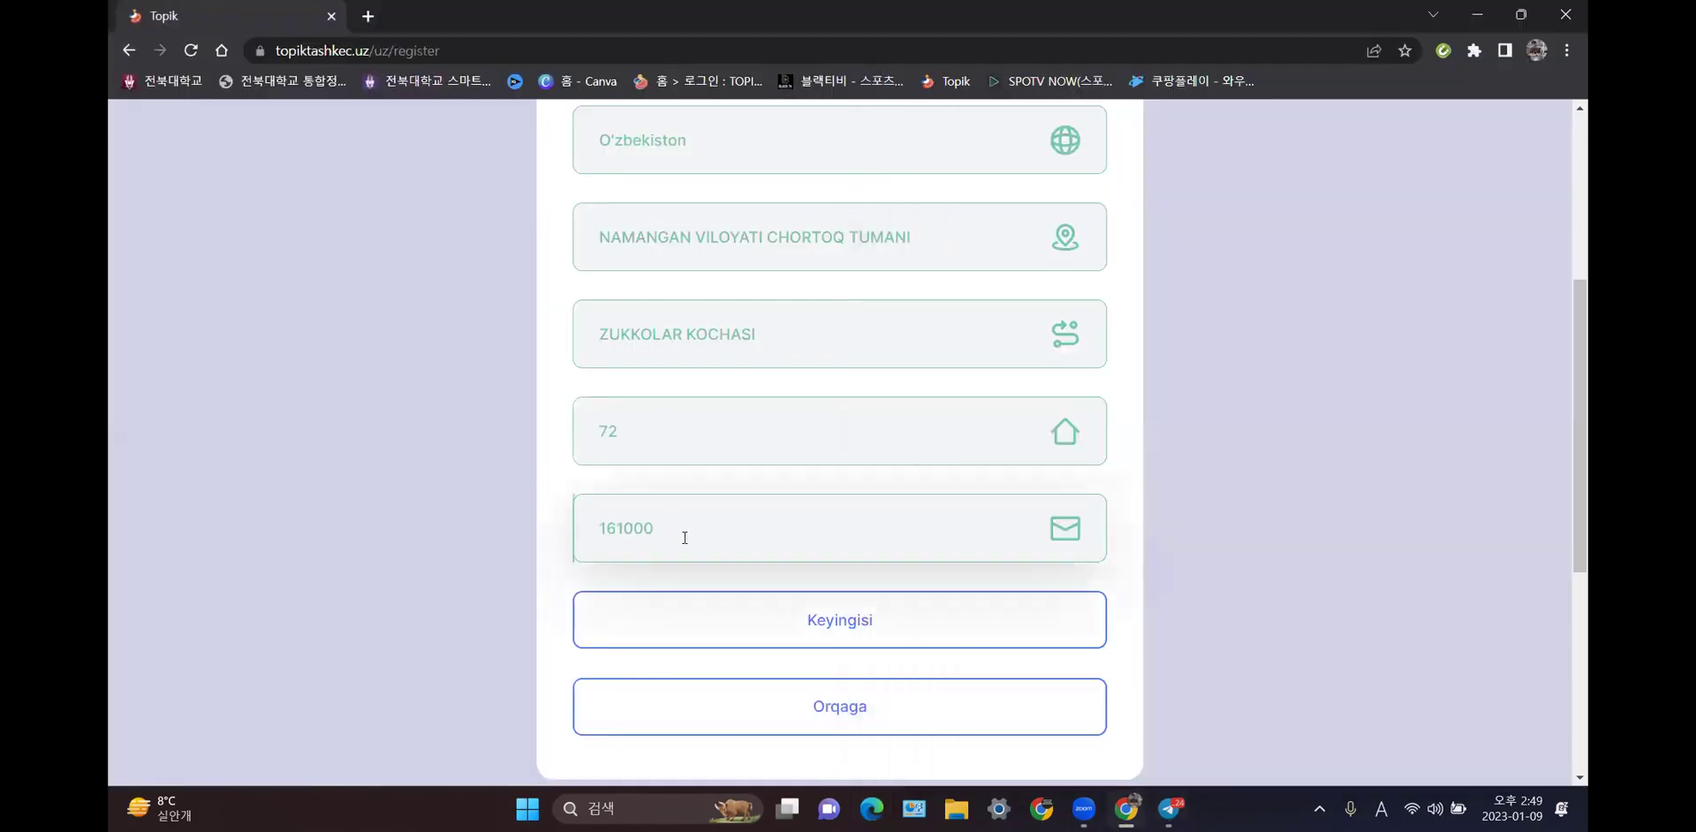
click(914, 627)
scroll(909, 628, up, 2)
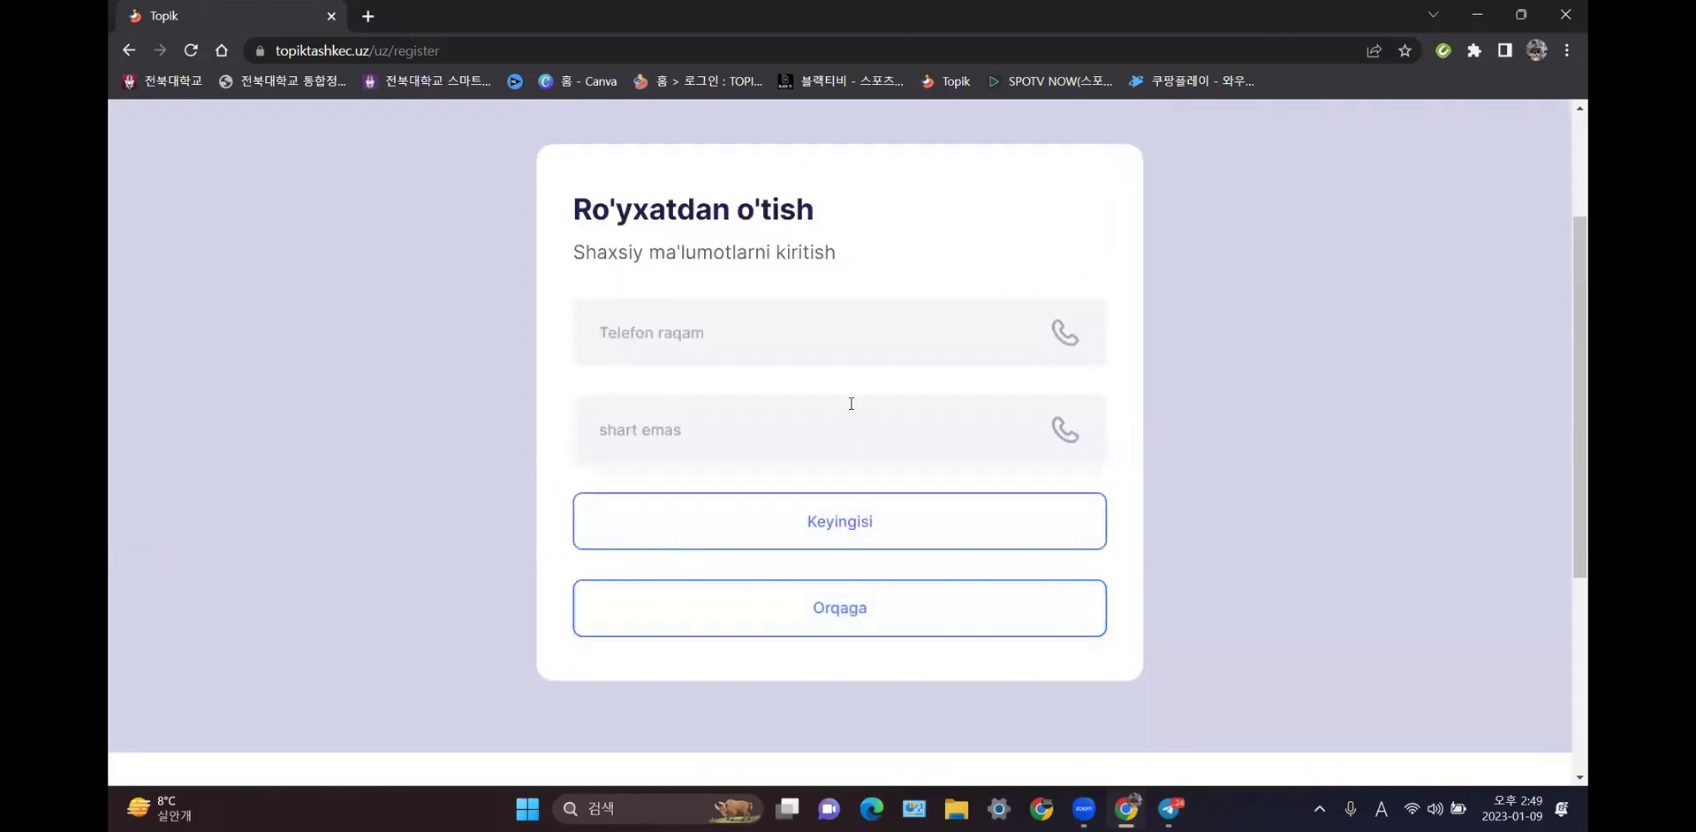
- Enter the applicant's main phone number after the +998 prefix
click(861, 334)
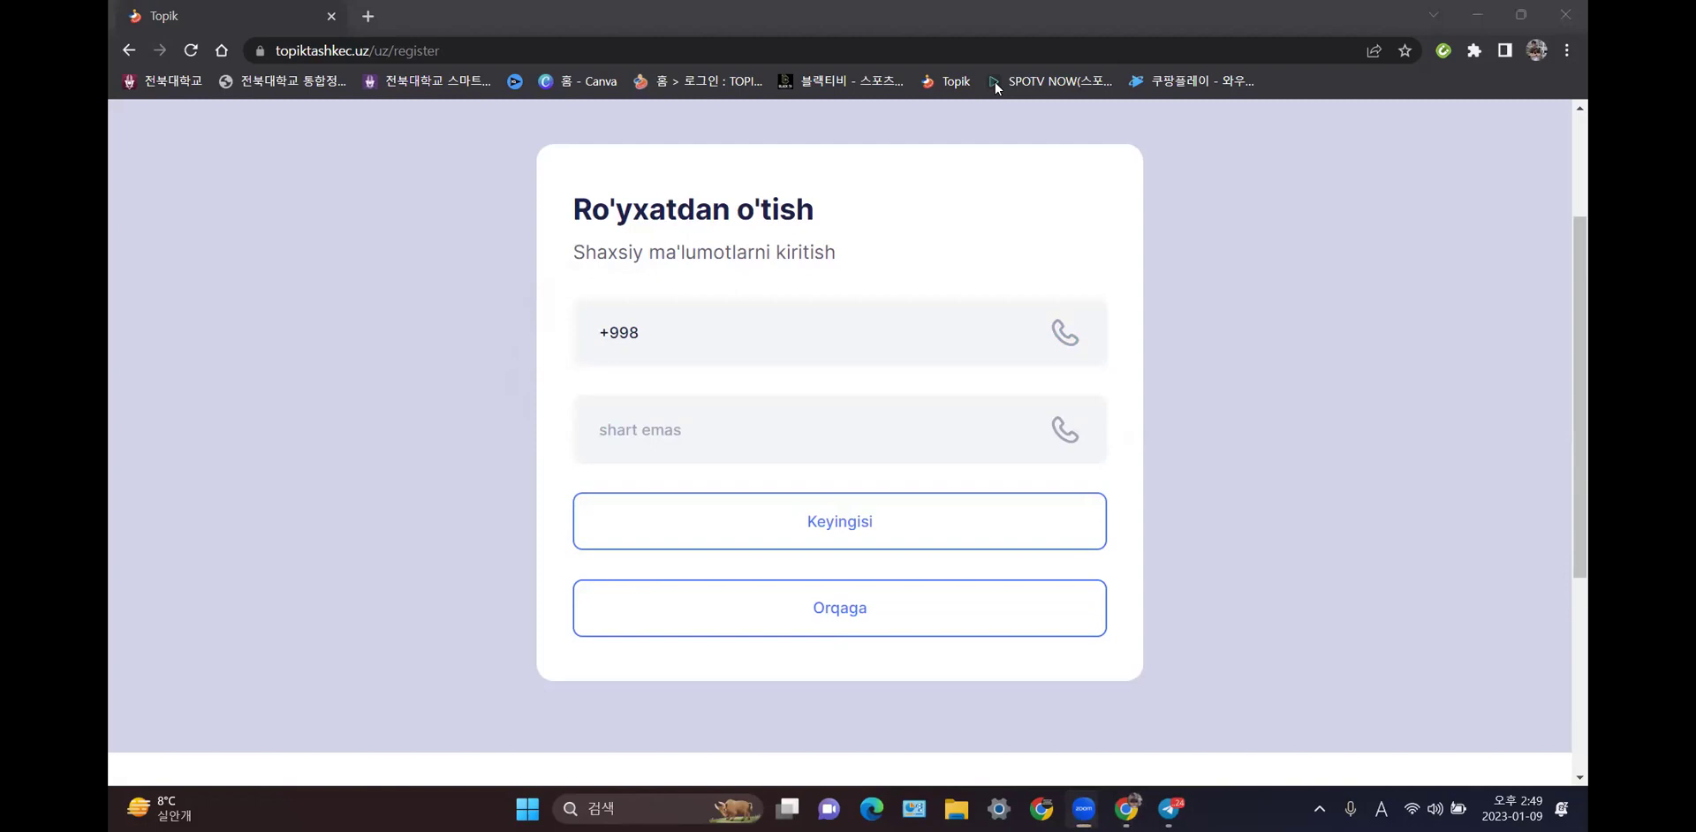
click(841, 345)
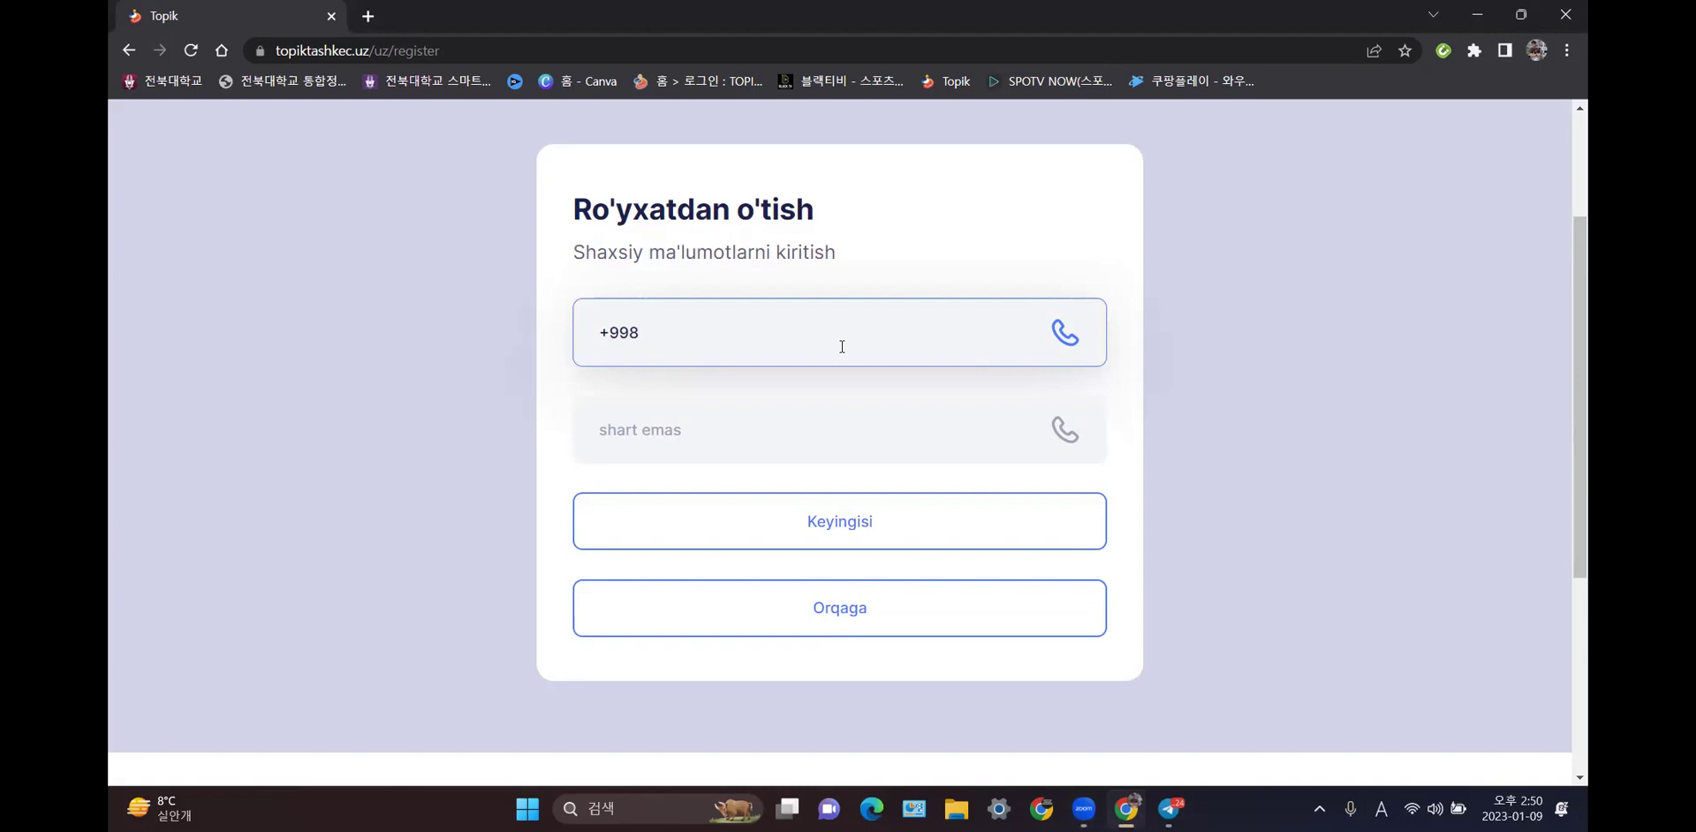
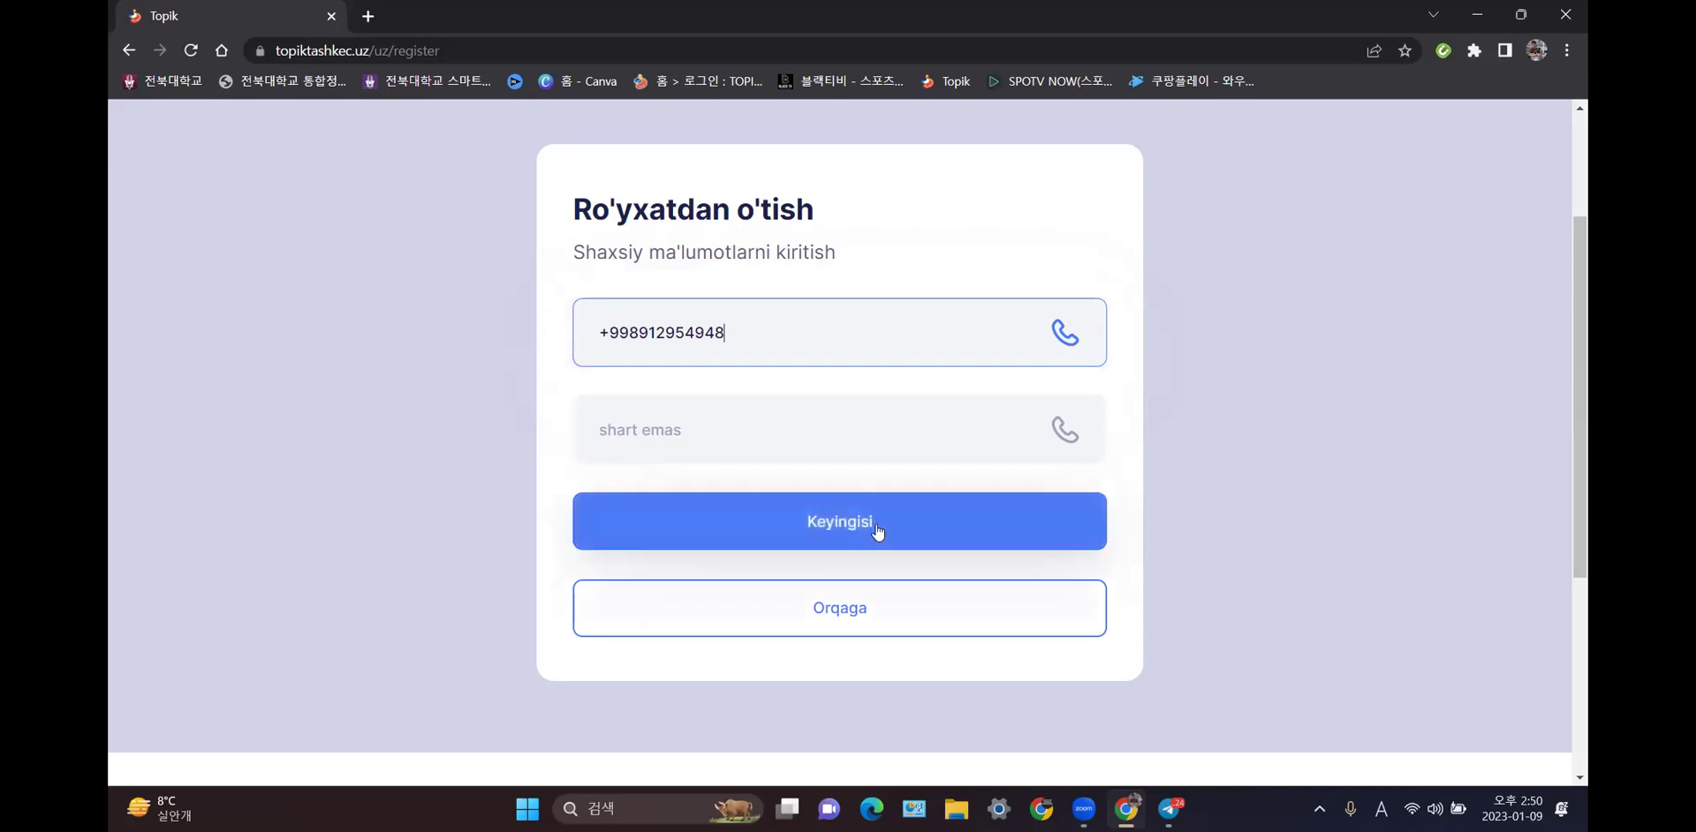
click(731, 422)
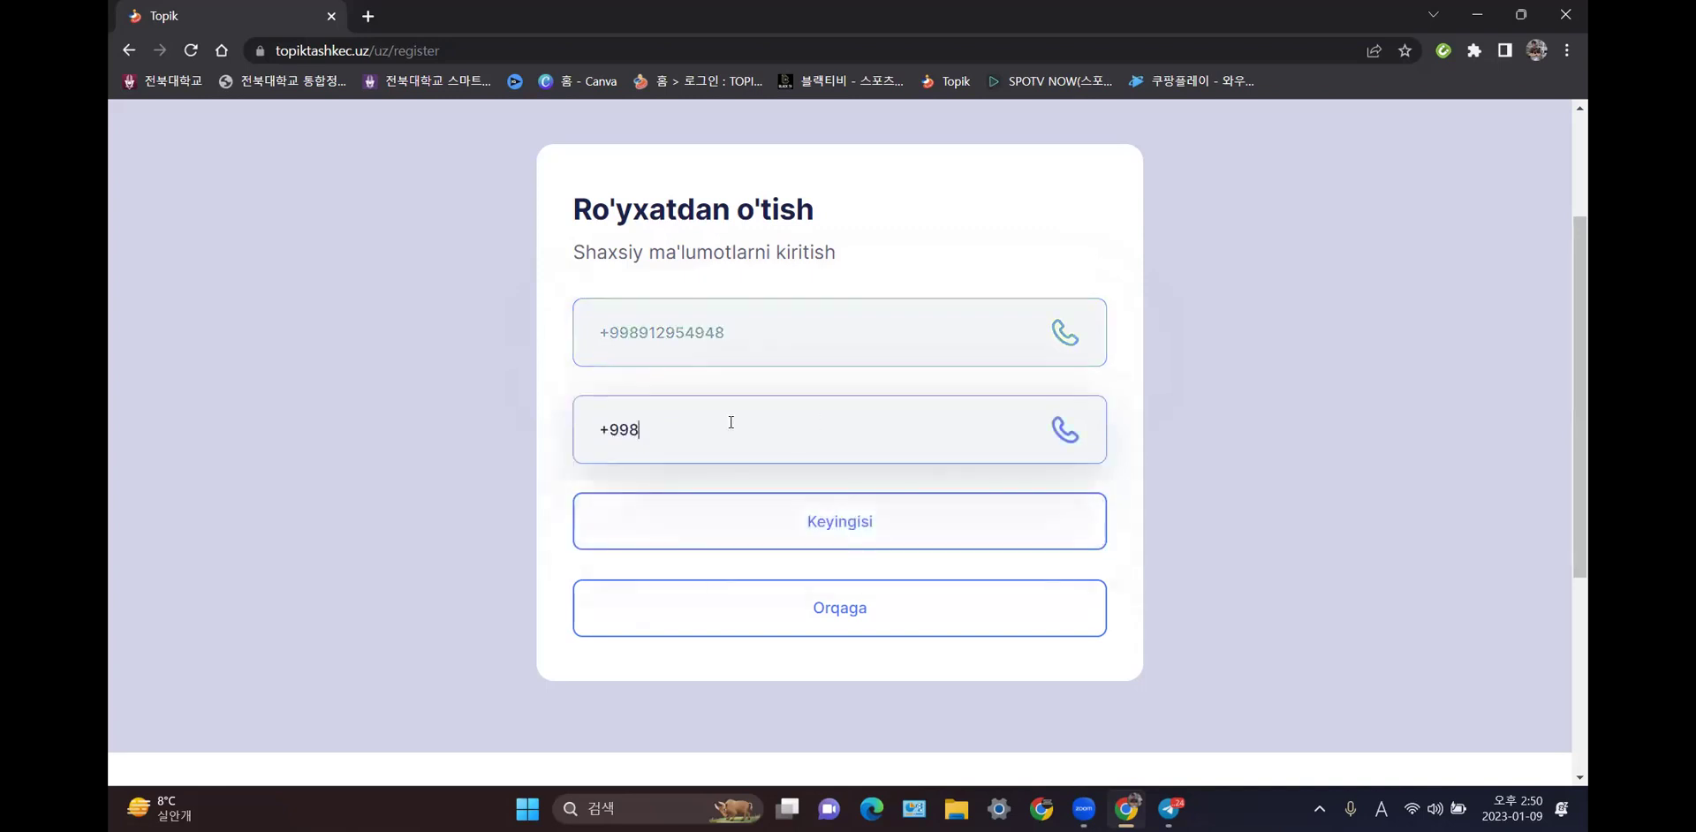
click(819, 329)
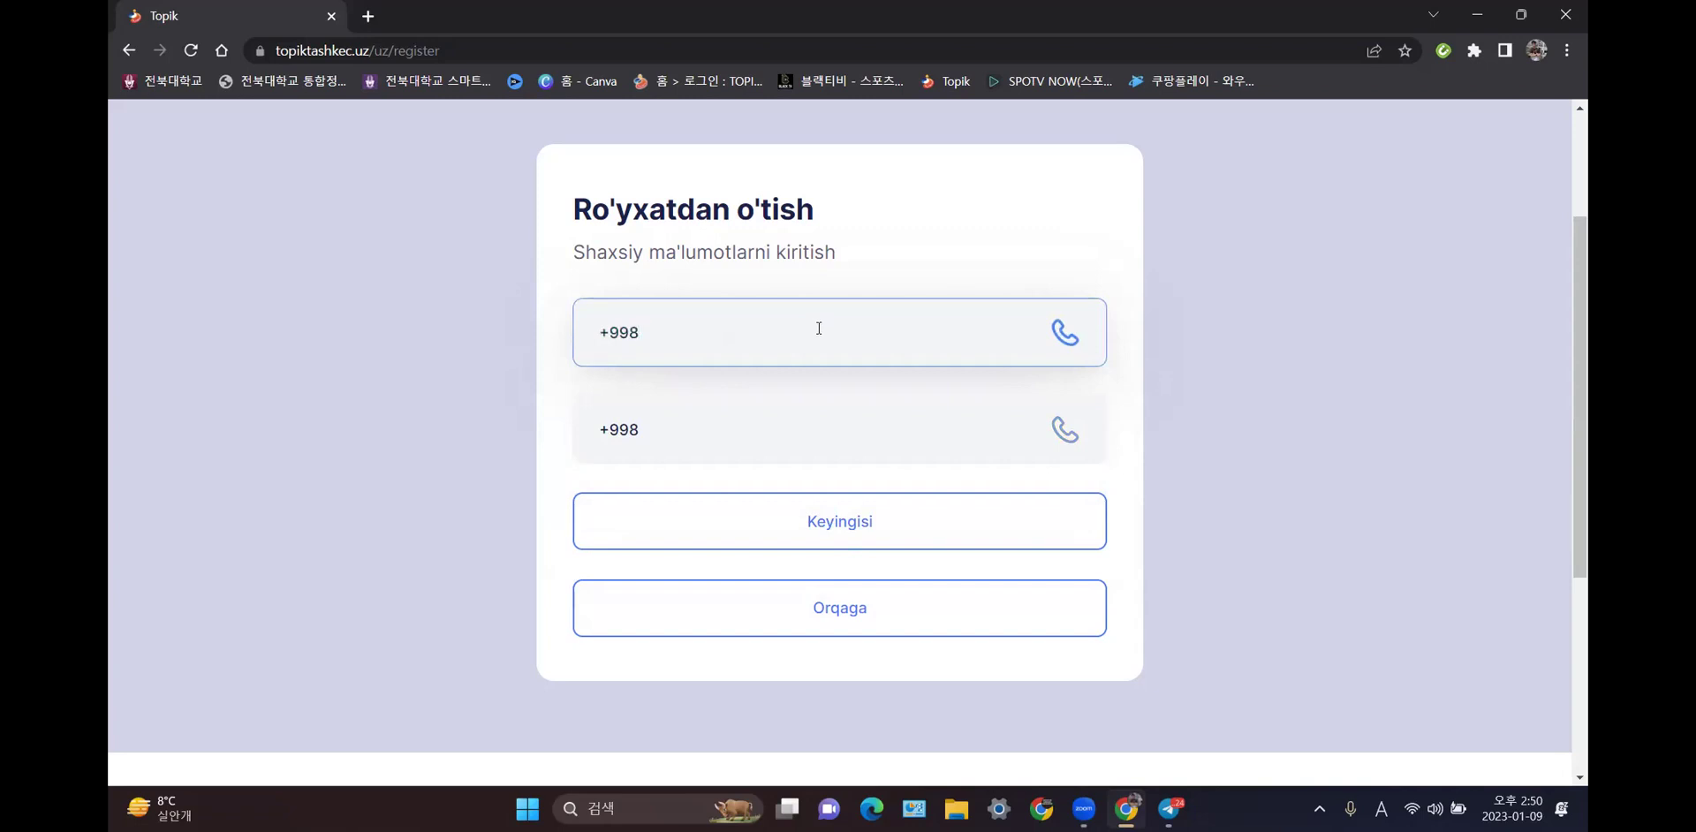
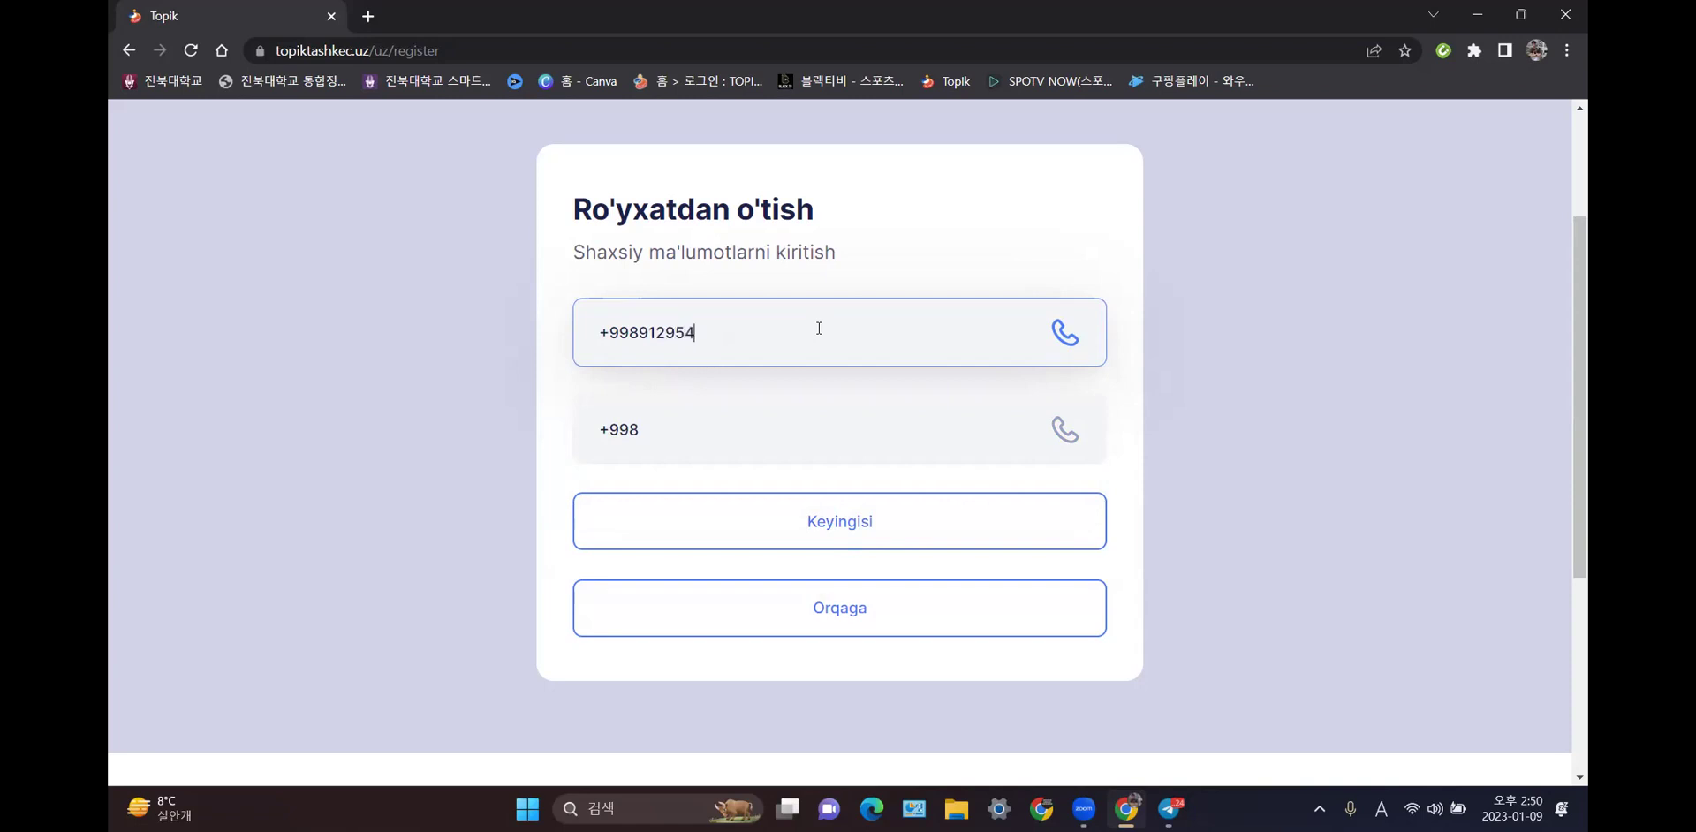
- Submit the phone numbers and continue to the photo upload step
click(883, 526)
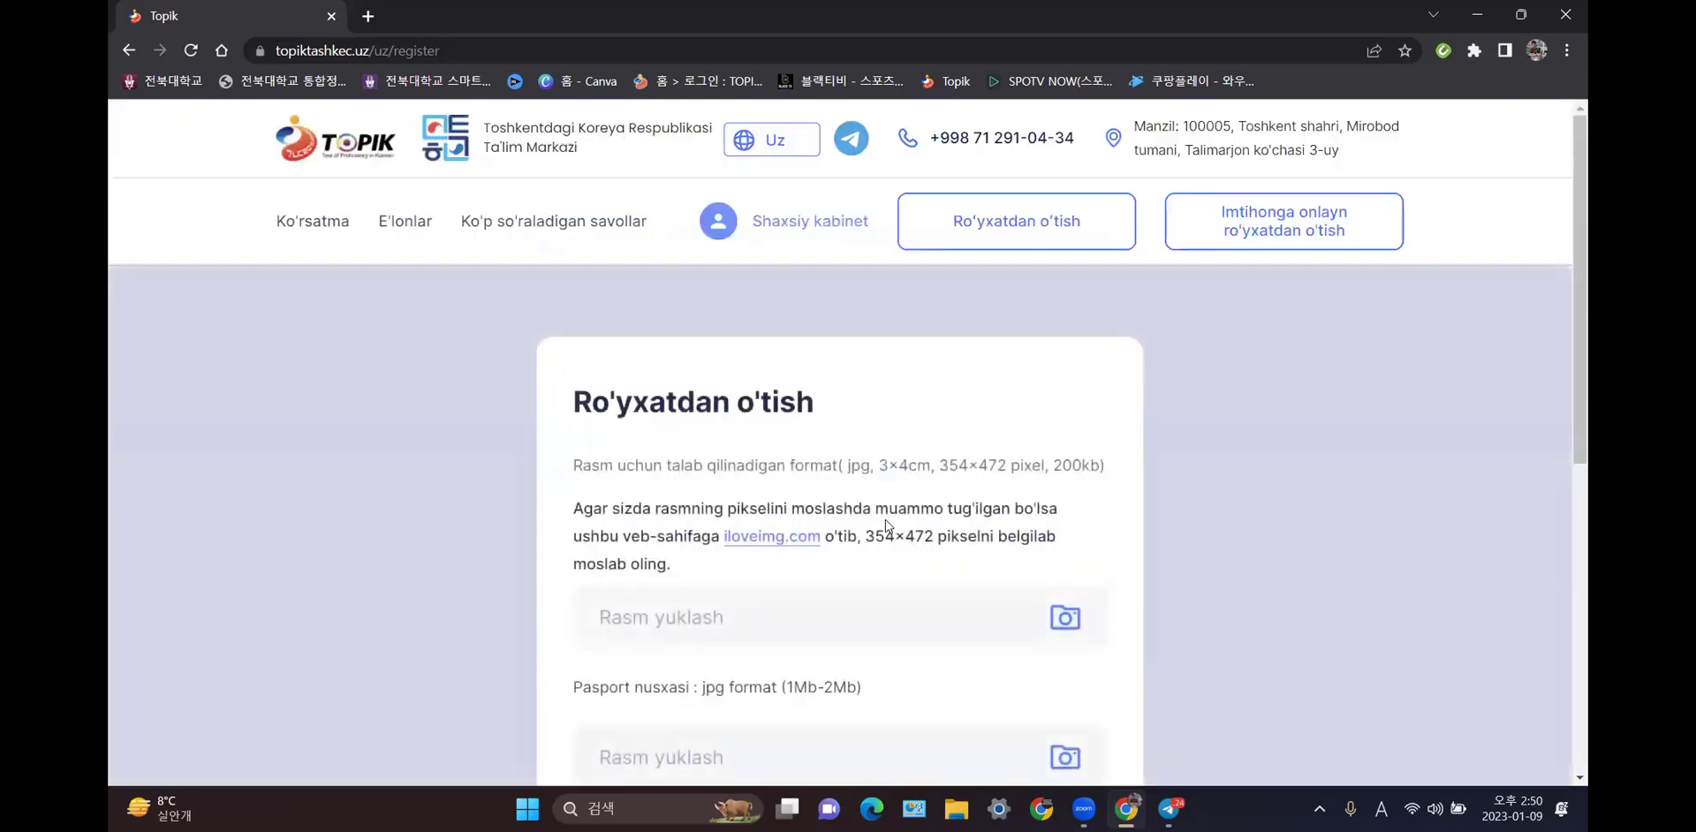
scroll(885, 519, down, 1)
scroll(891, 517, down, 1)
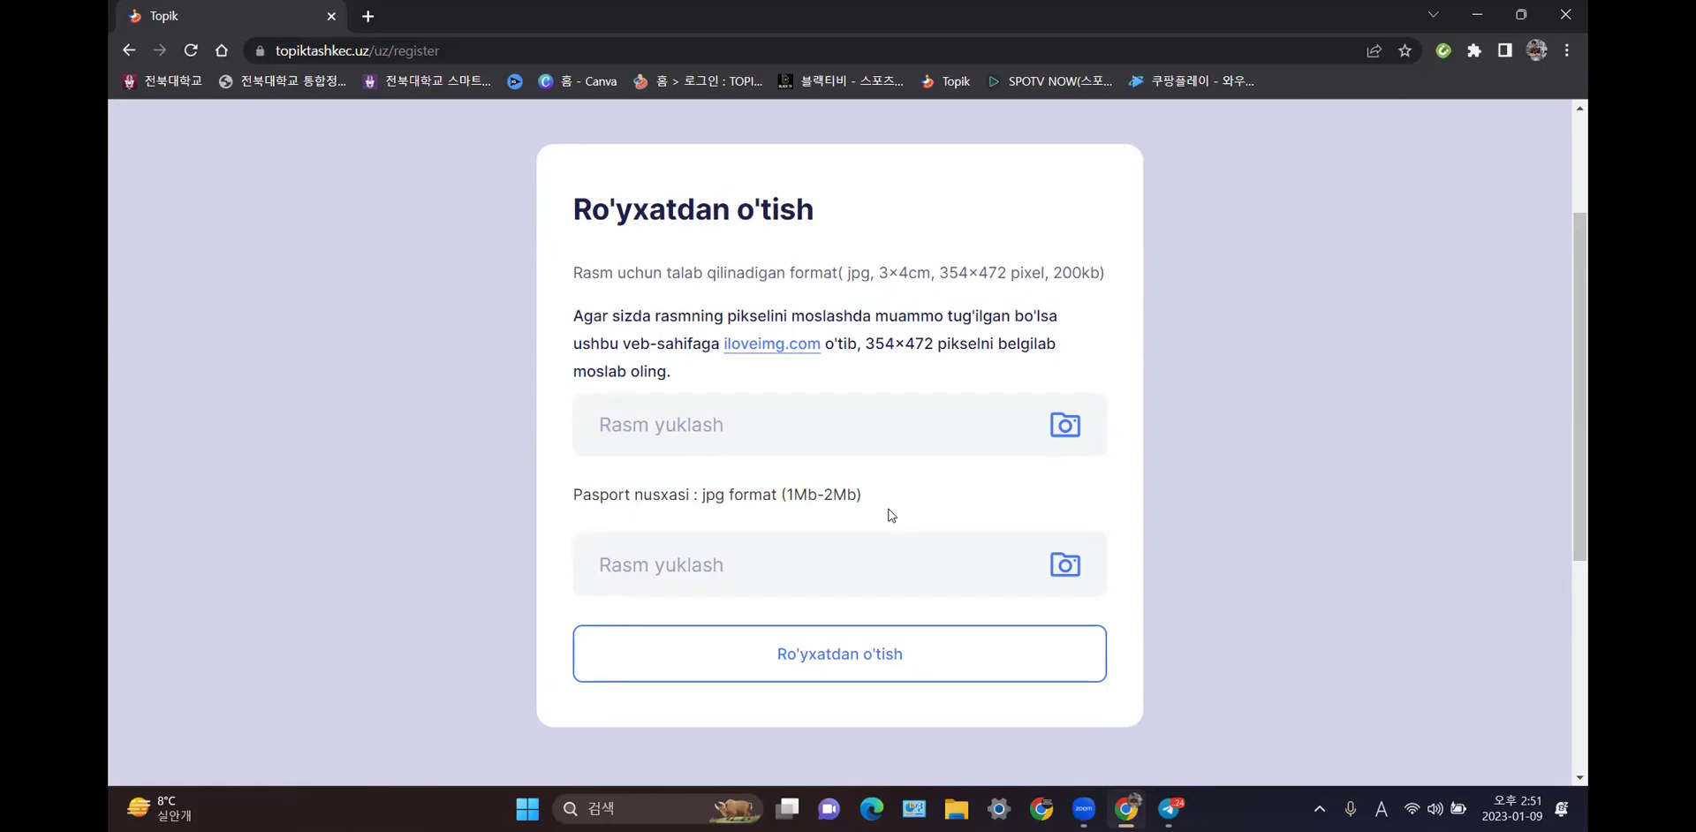
- Upload the applicant's passport photo JPG so its preview appears
click(926, 433)
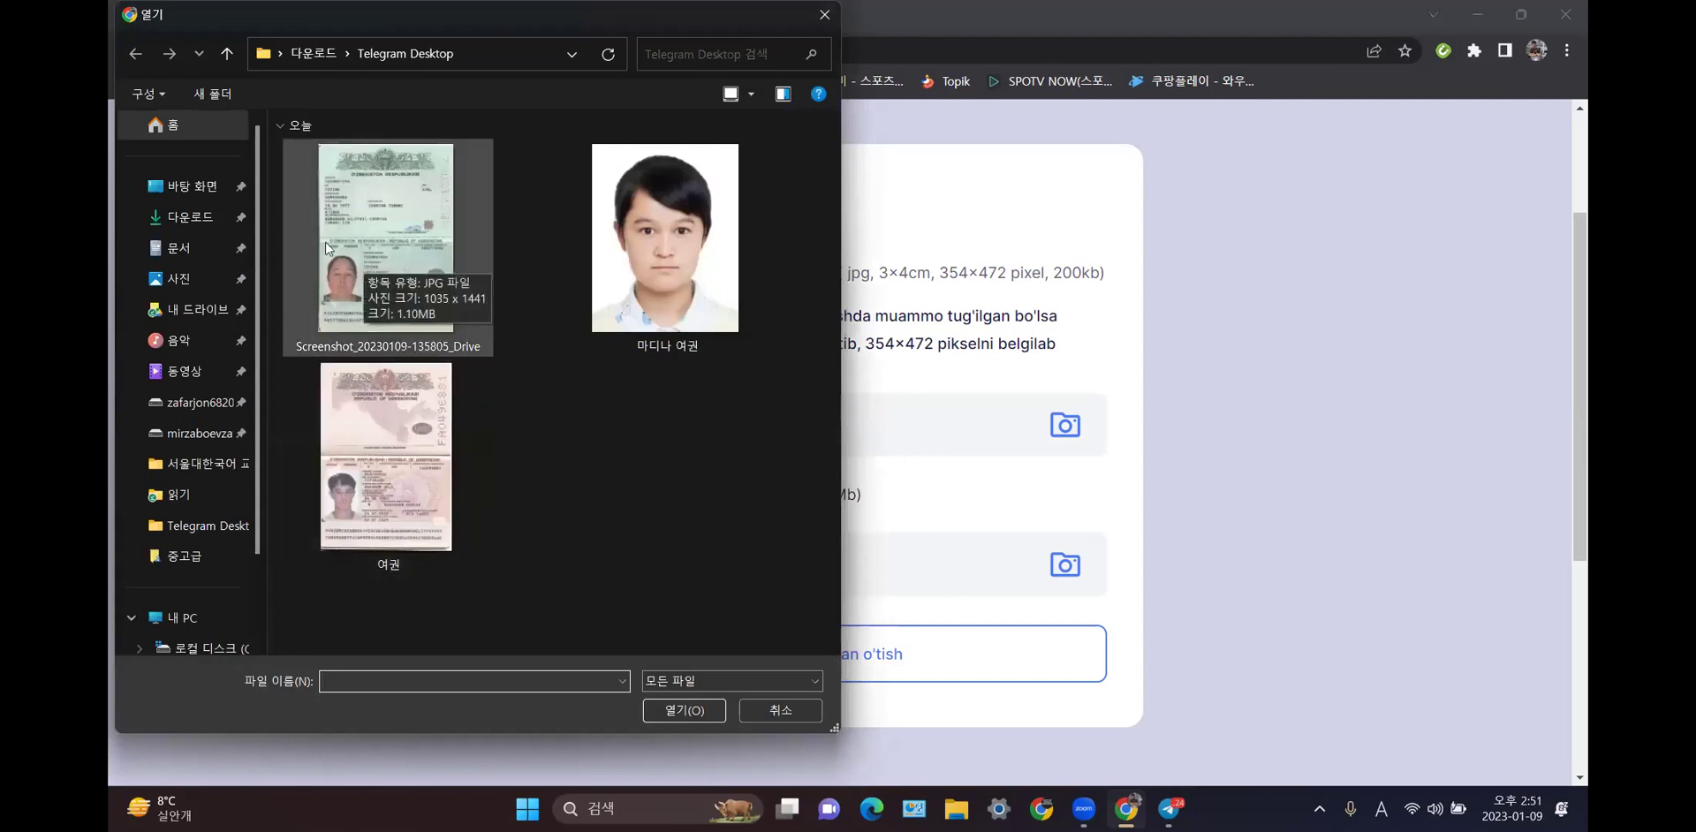
click(642, 227)
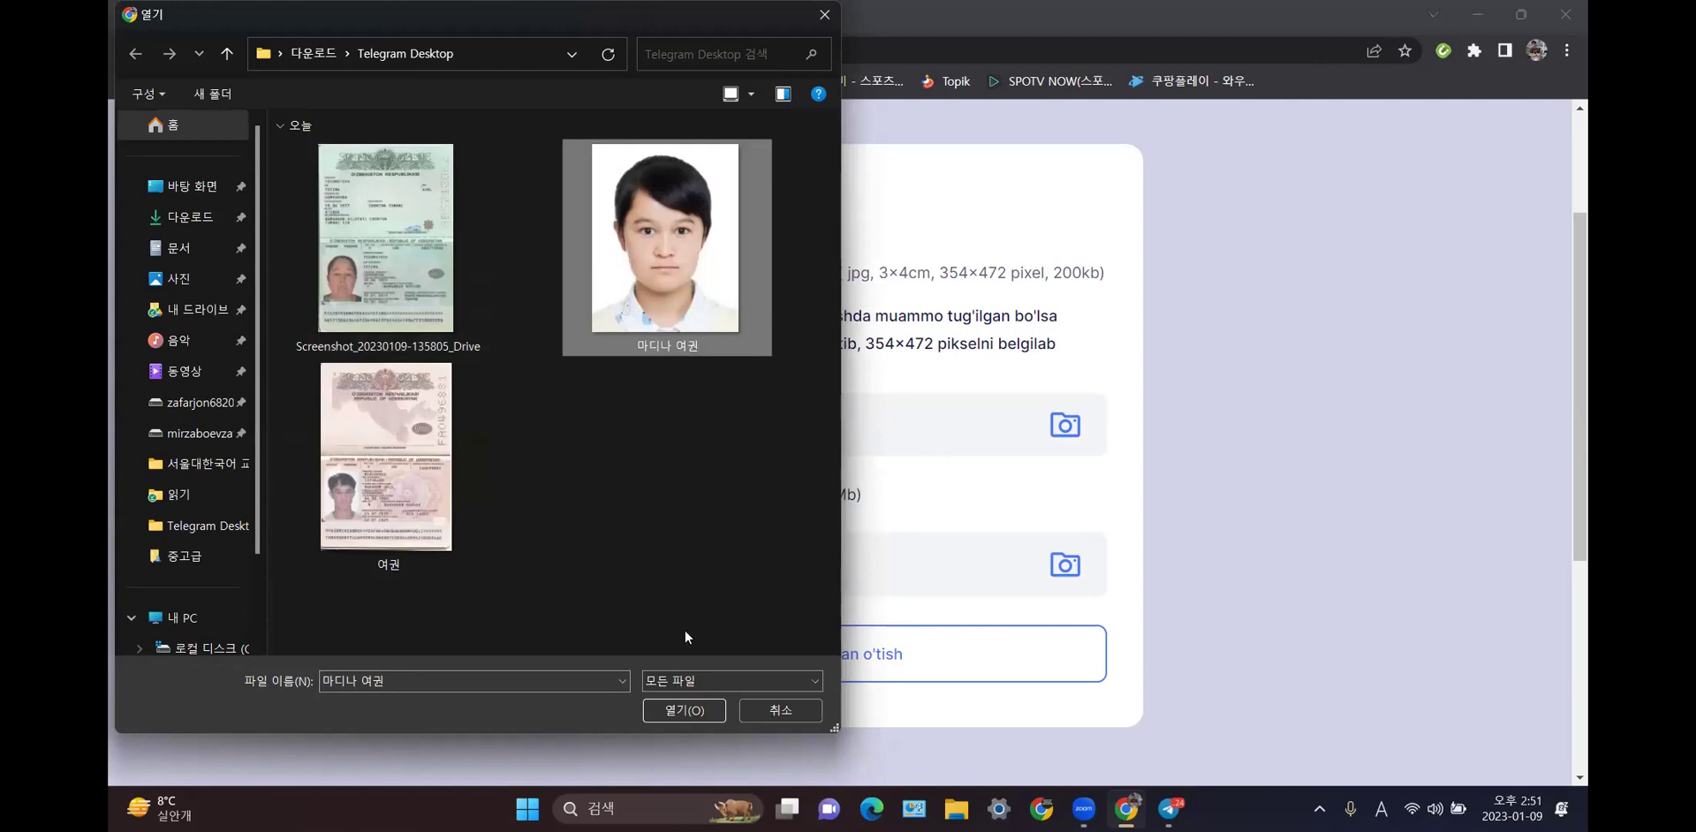
click(686, 710)
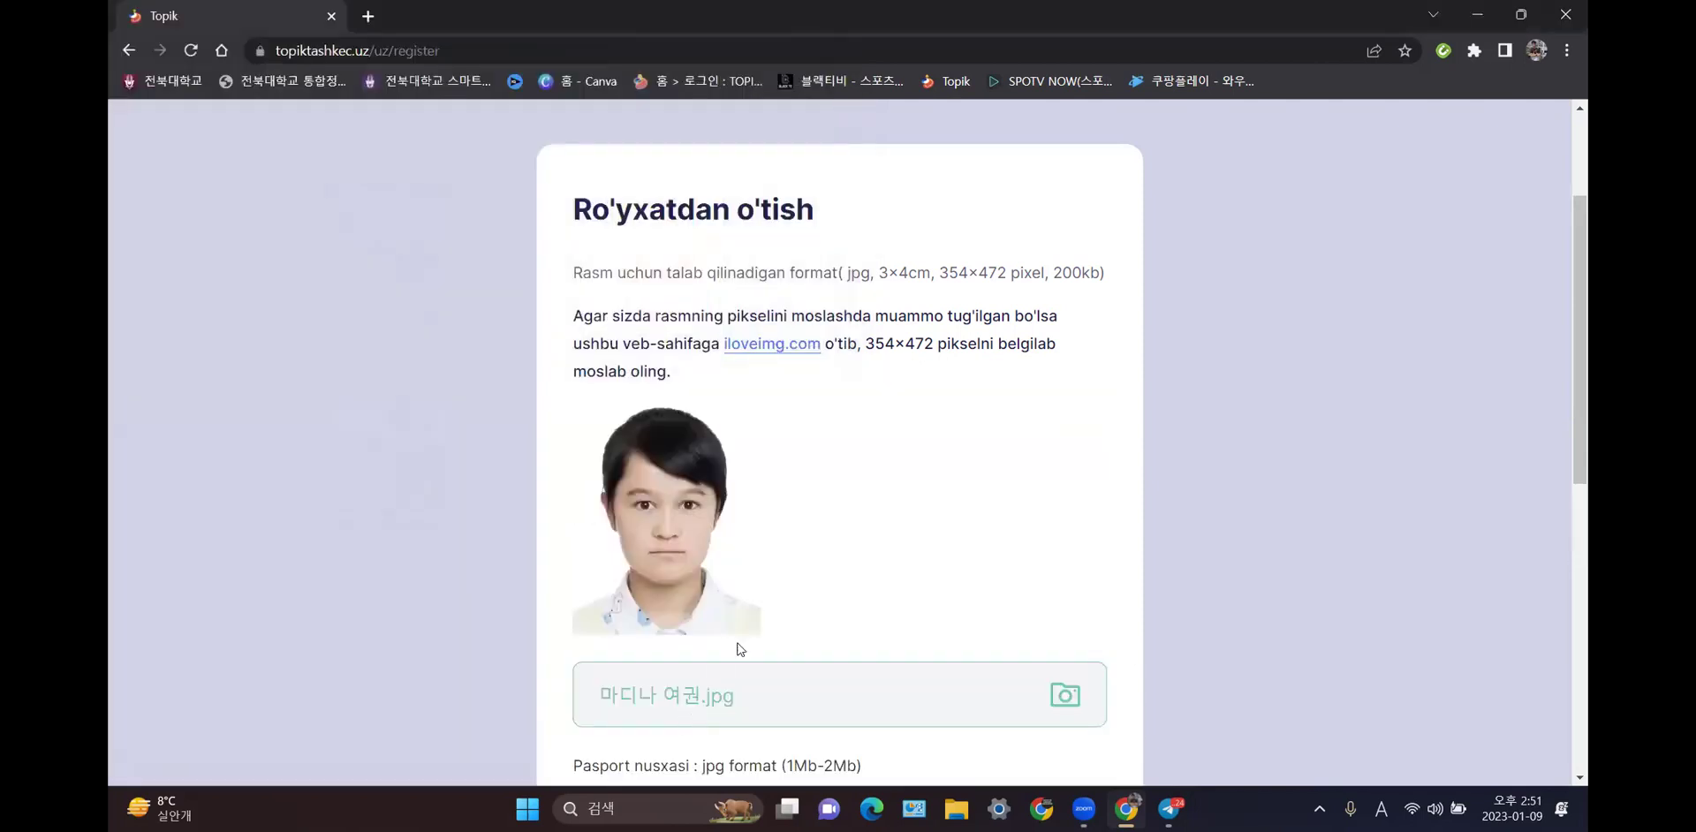
scroll(795, 477, down, 1)
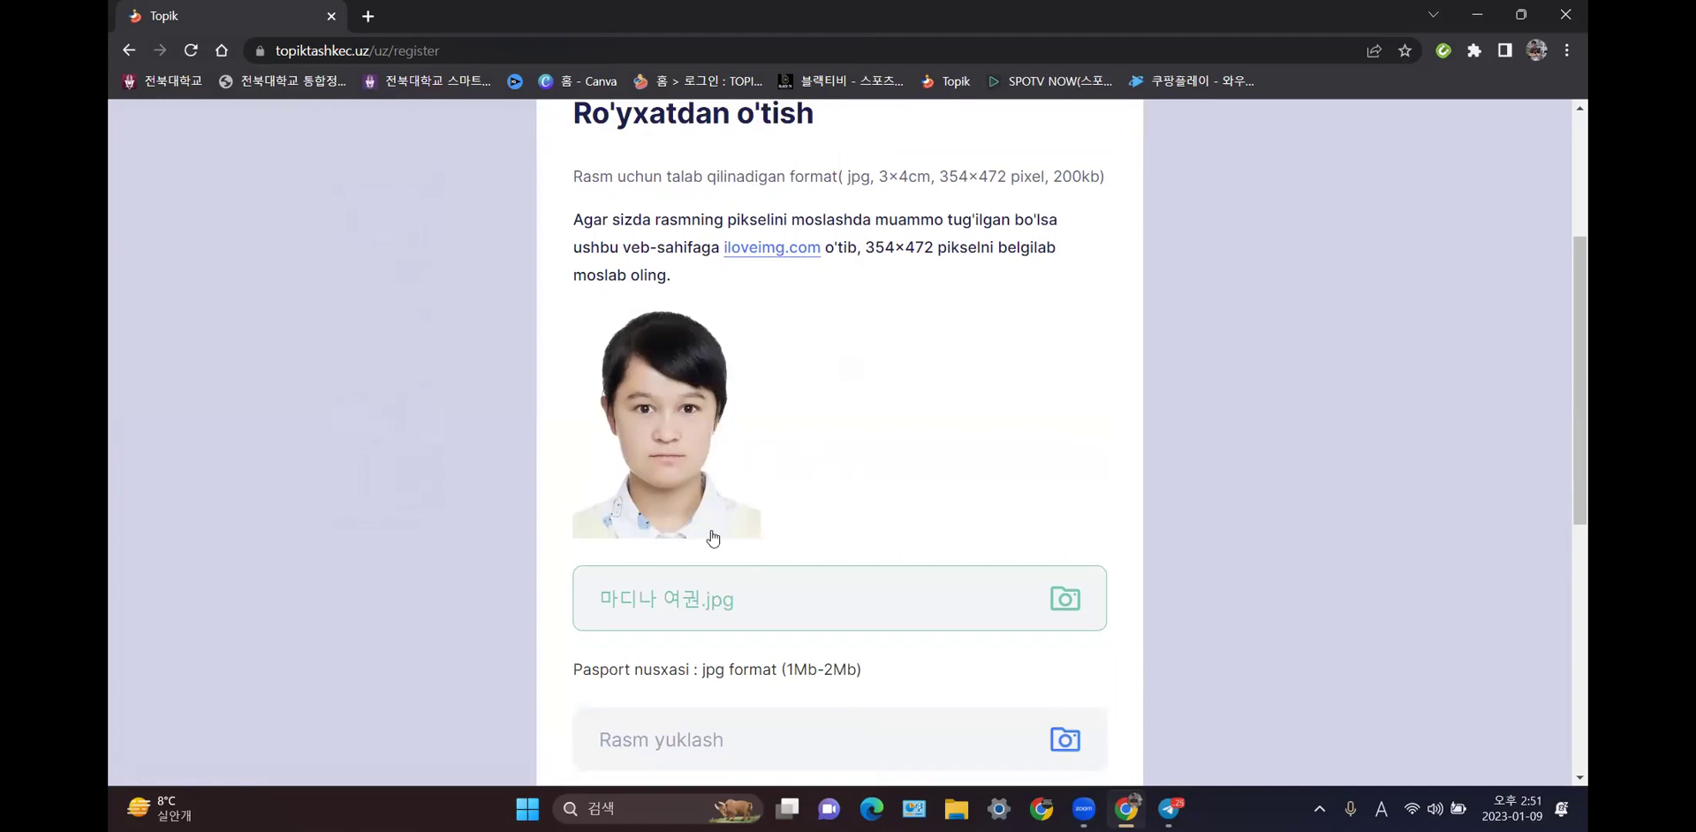
- Open the applicant's photo in iLoveIMG's photo editor from the iloveimg.com link
click(766, 250)
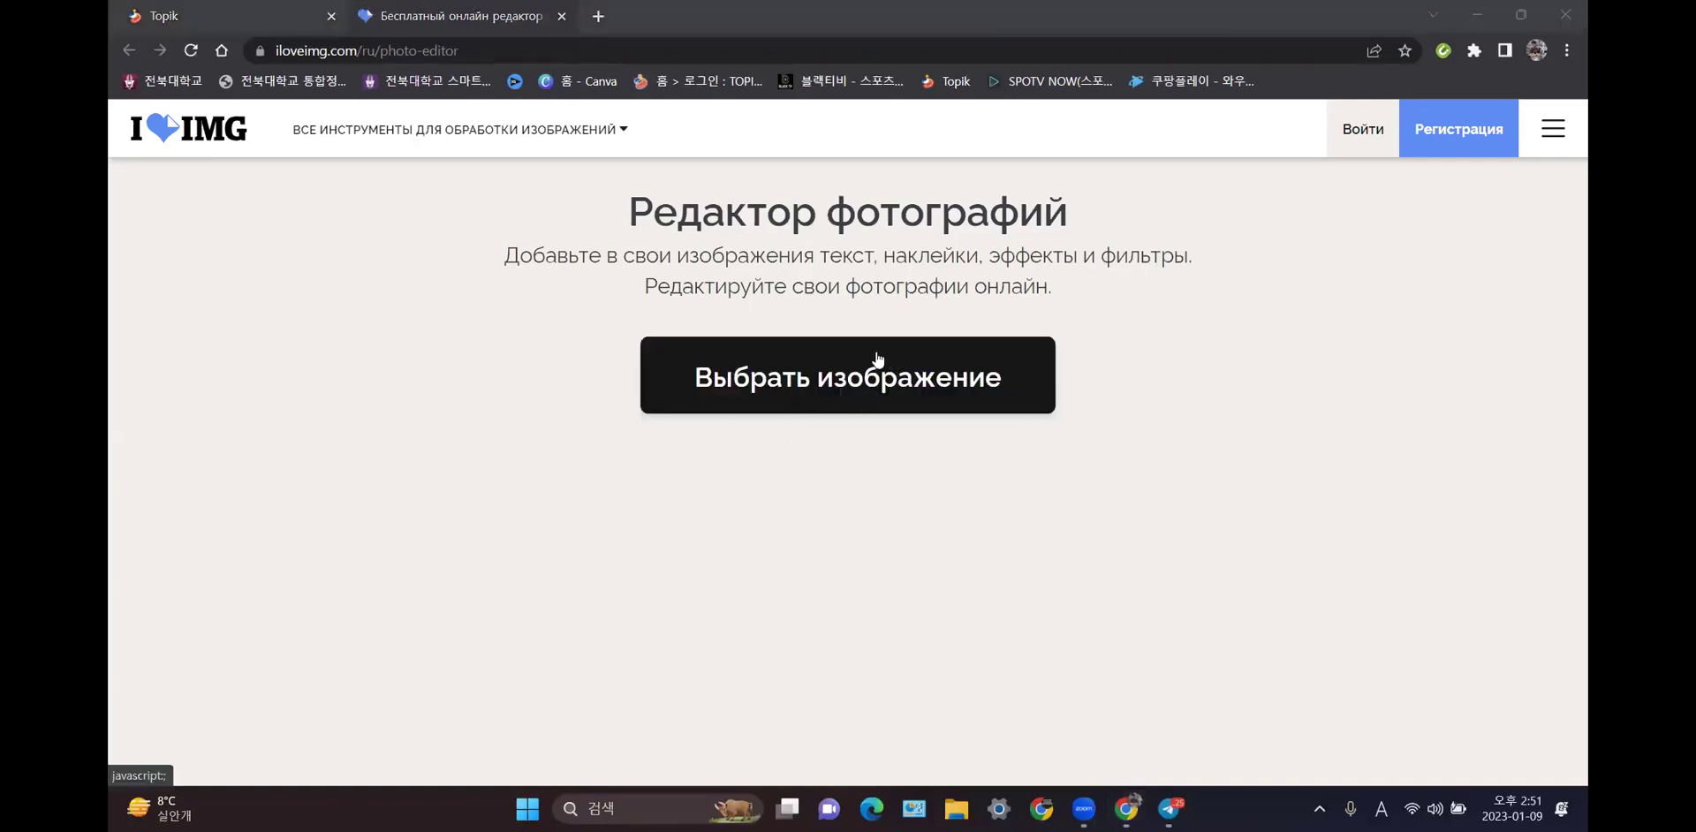
click(884, 381)
click(669, 258)
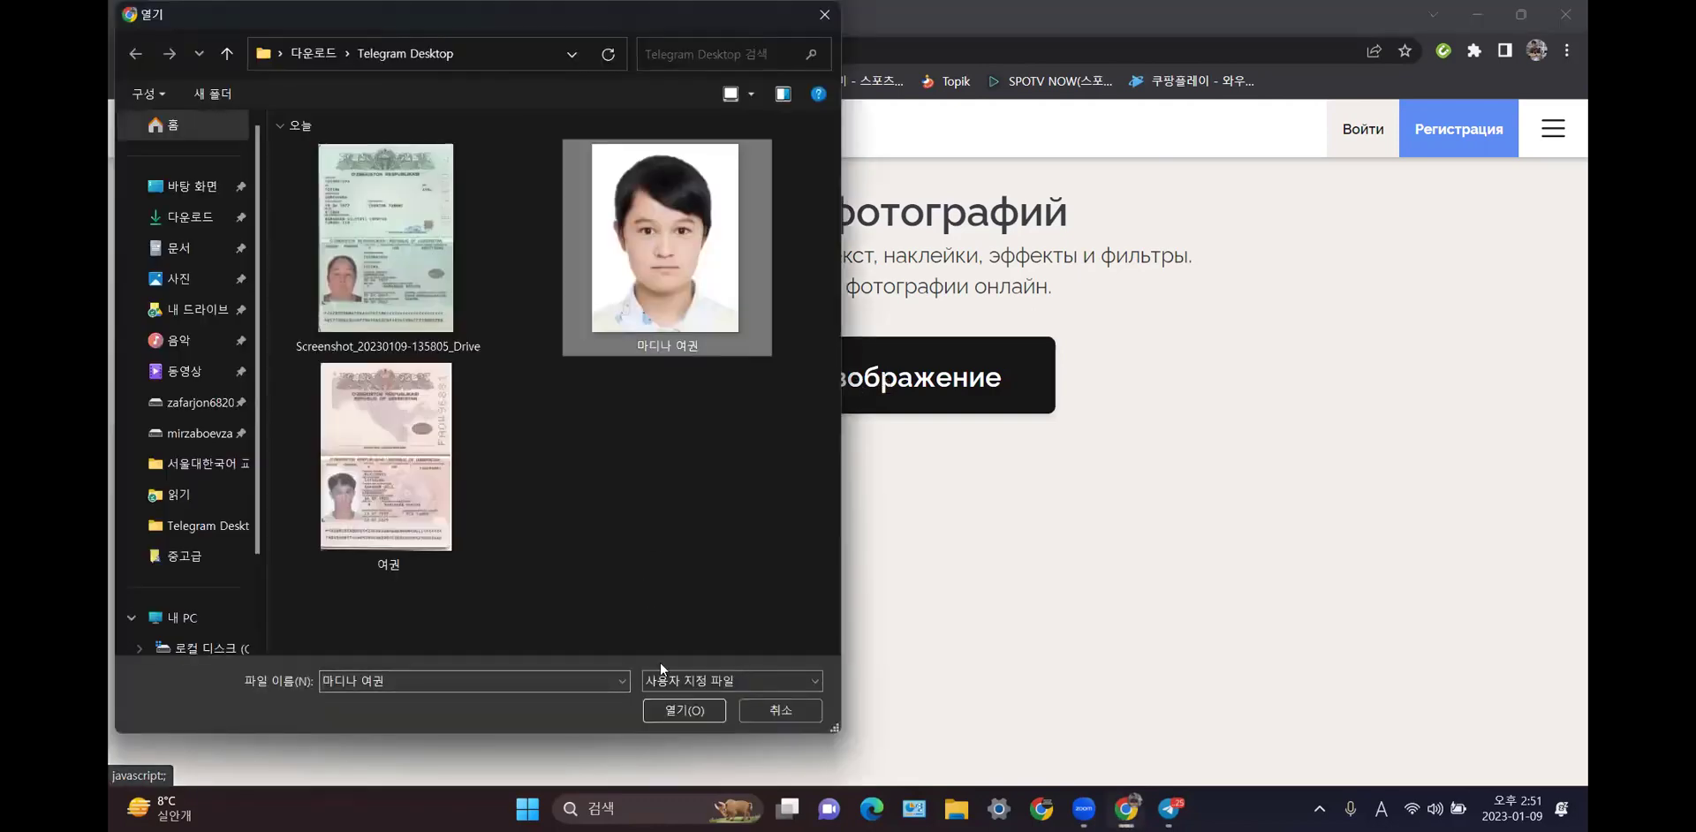
click(686, 713)
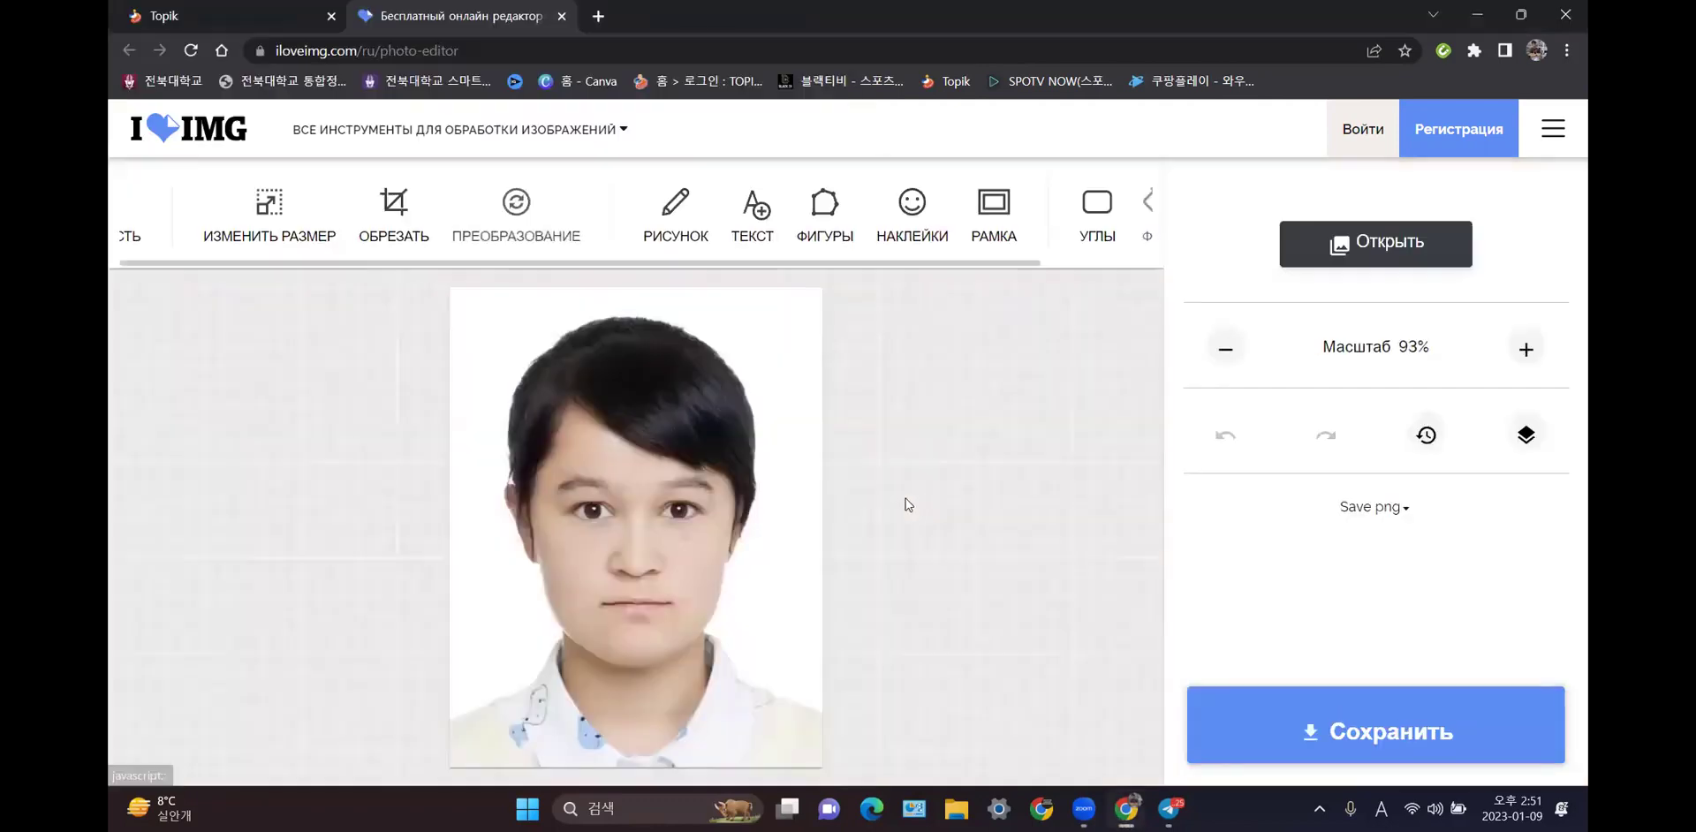
- Set the resize to width 354 and height 472 with Сохранить пропорции unchecked
click(276, 207)
click(430, 235)
scroll(430, 235, up, 1)
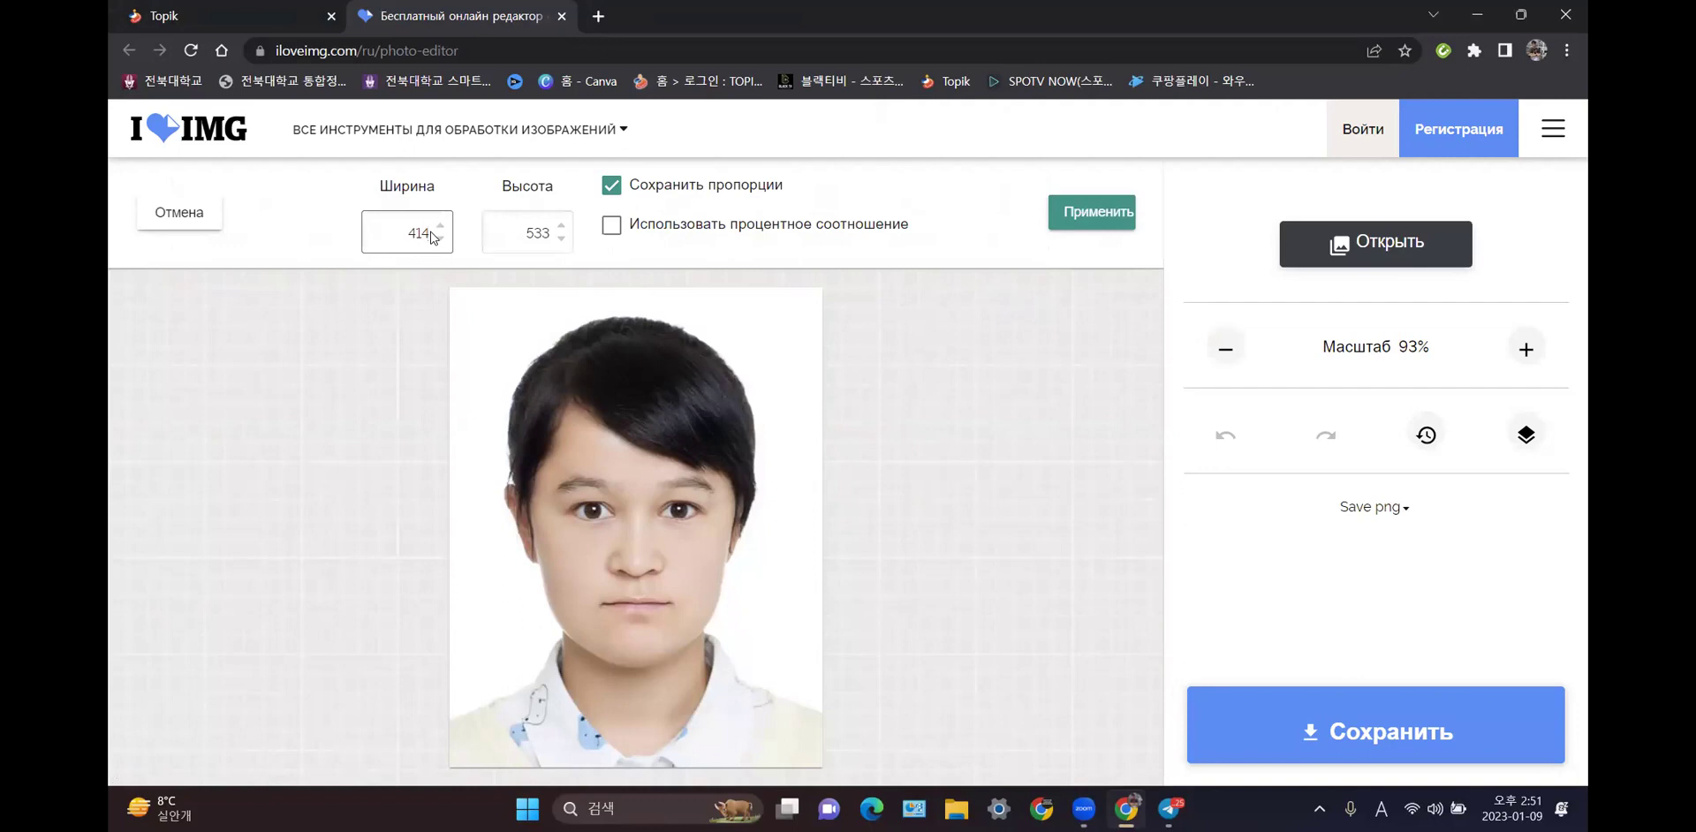
key(BackSpace)
key(BackSpace)
text(354)
click(548, 235)
key(BackSpace)
text(3)
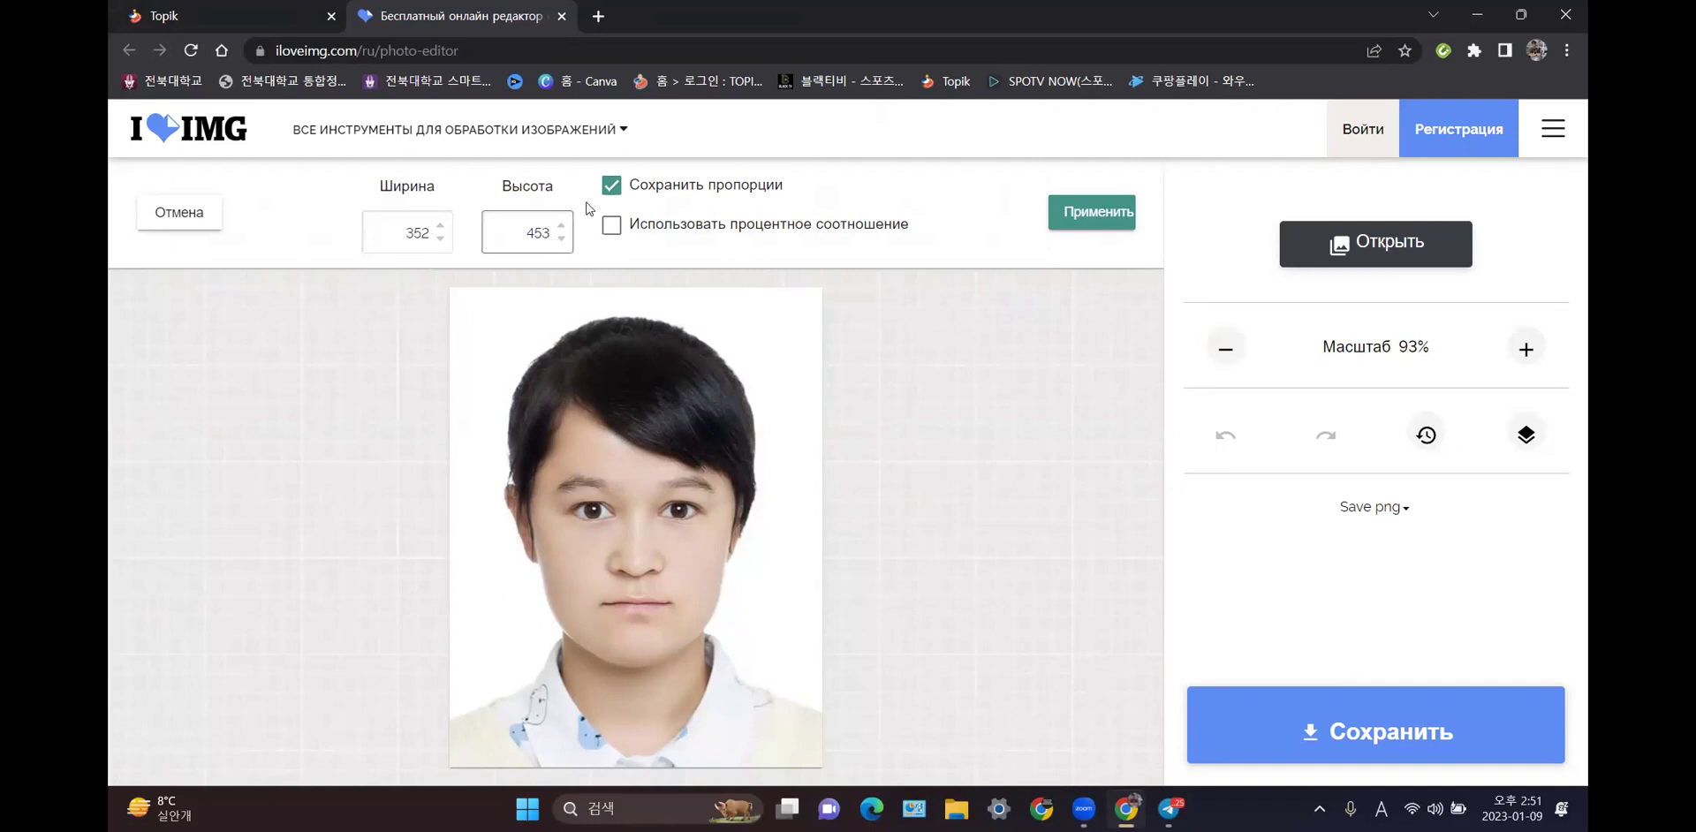
click(611, 186)
click(435, 236)
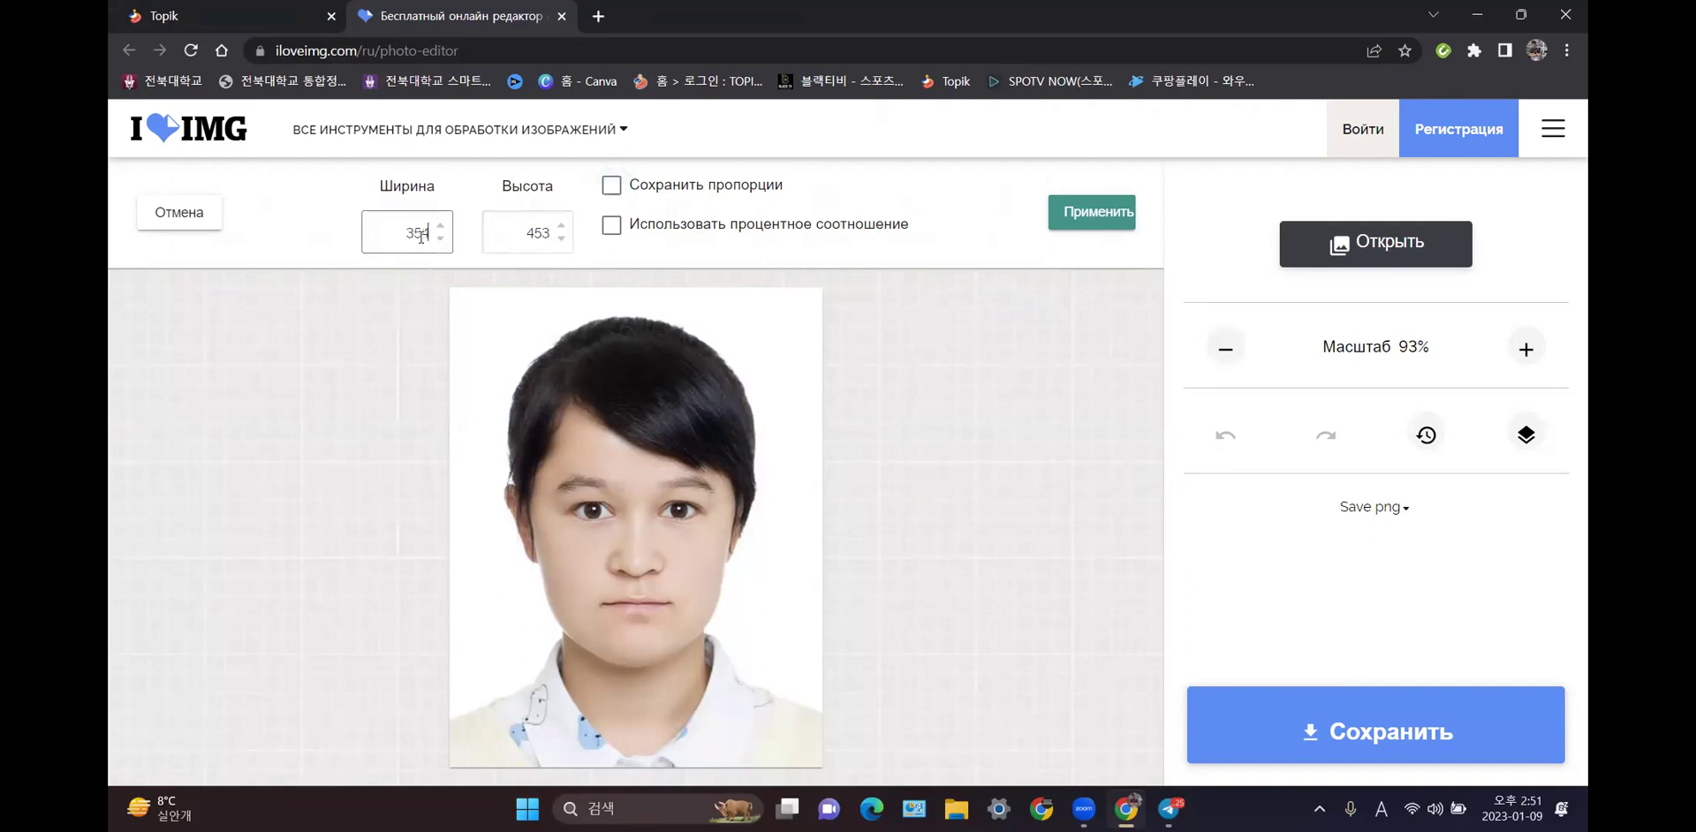
click(548, 235)
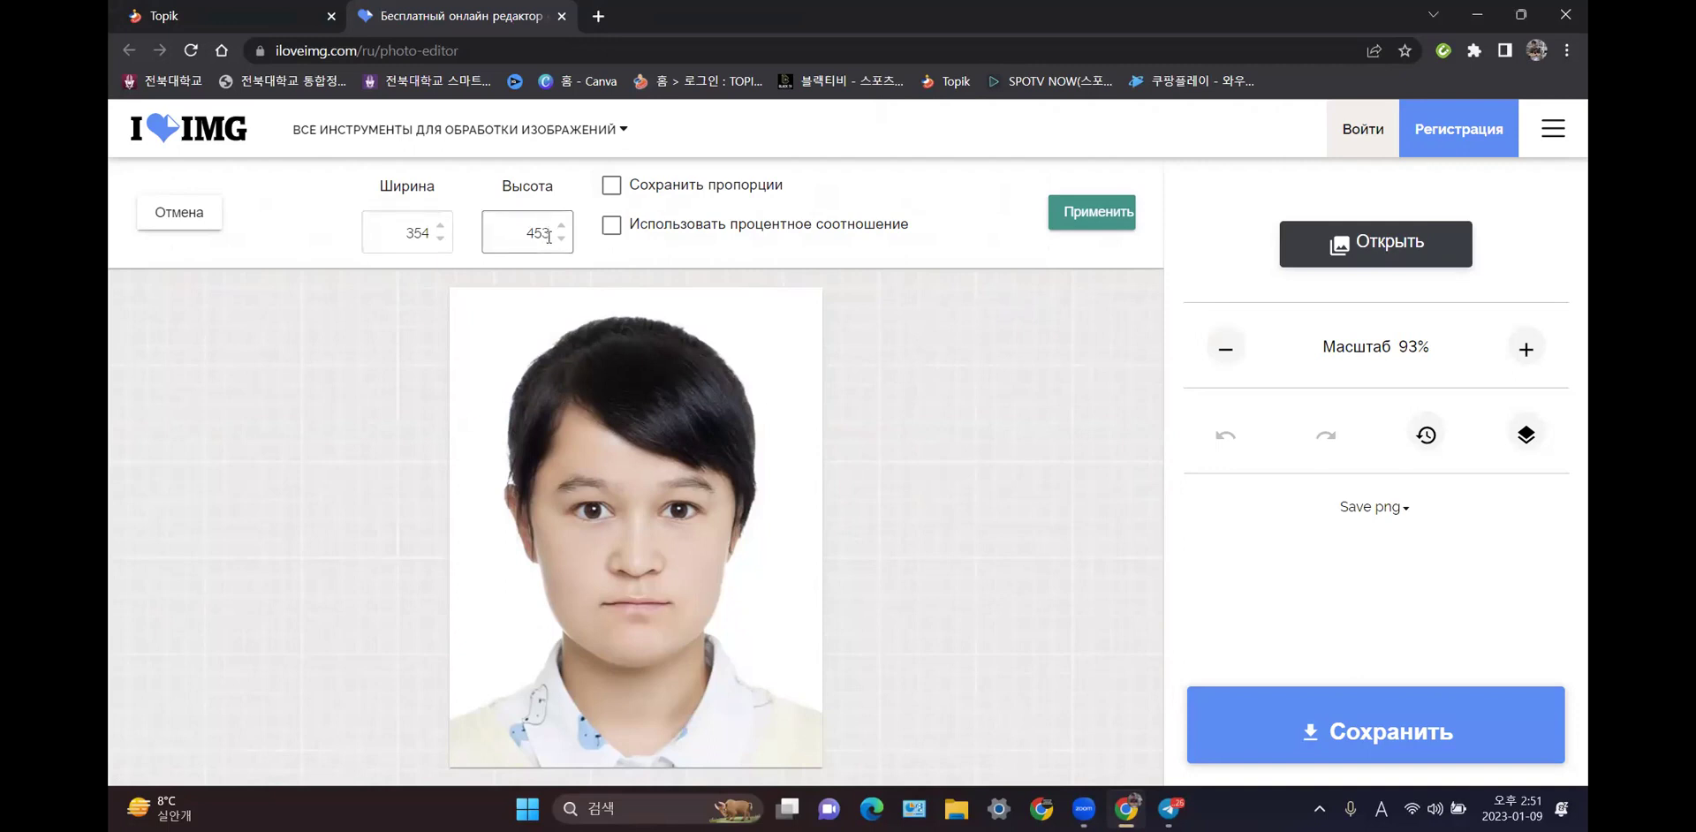
text(472)
- Apply the 354 × 472 resize and save it as 111111.png in 다운로드 > Telegram Desktop
click(1093, 221)
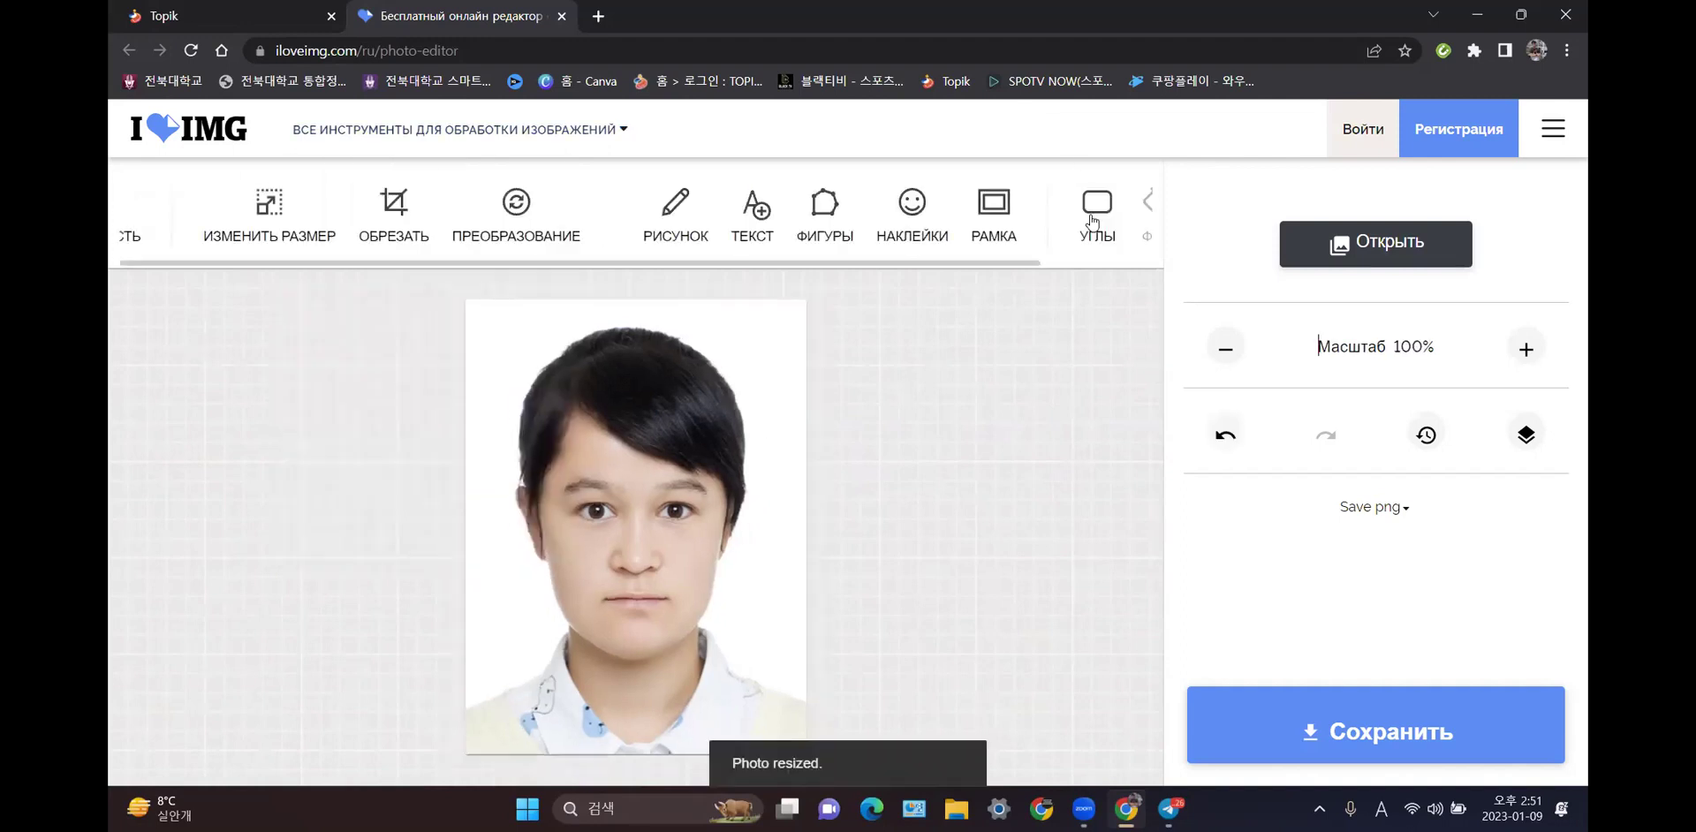
click(1396, 735)
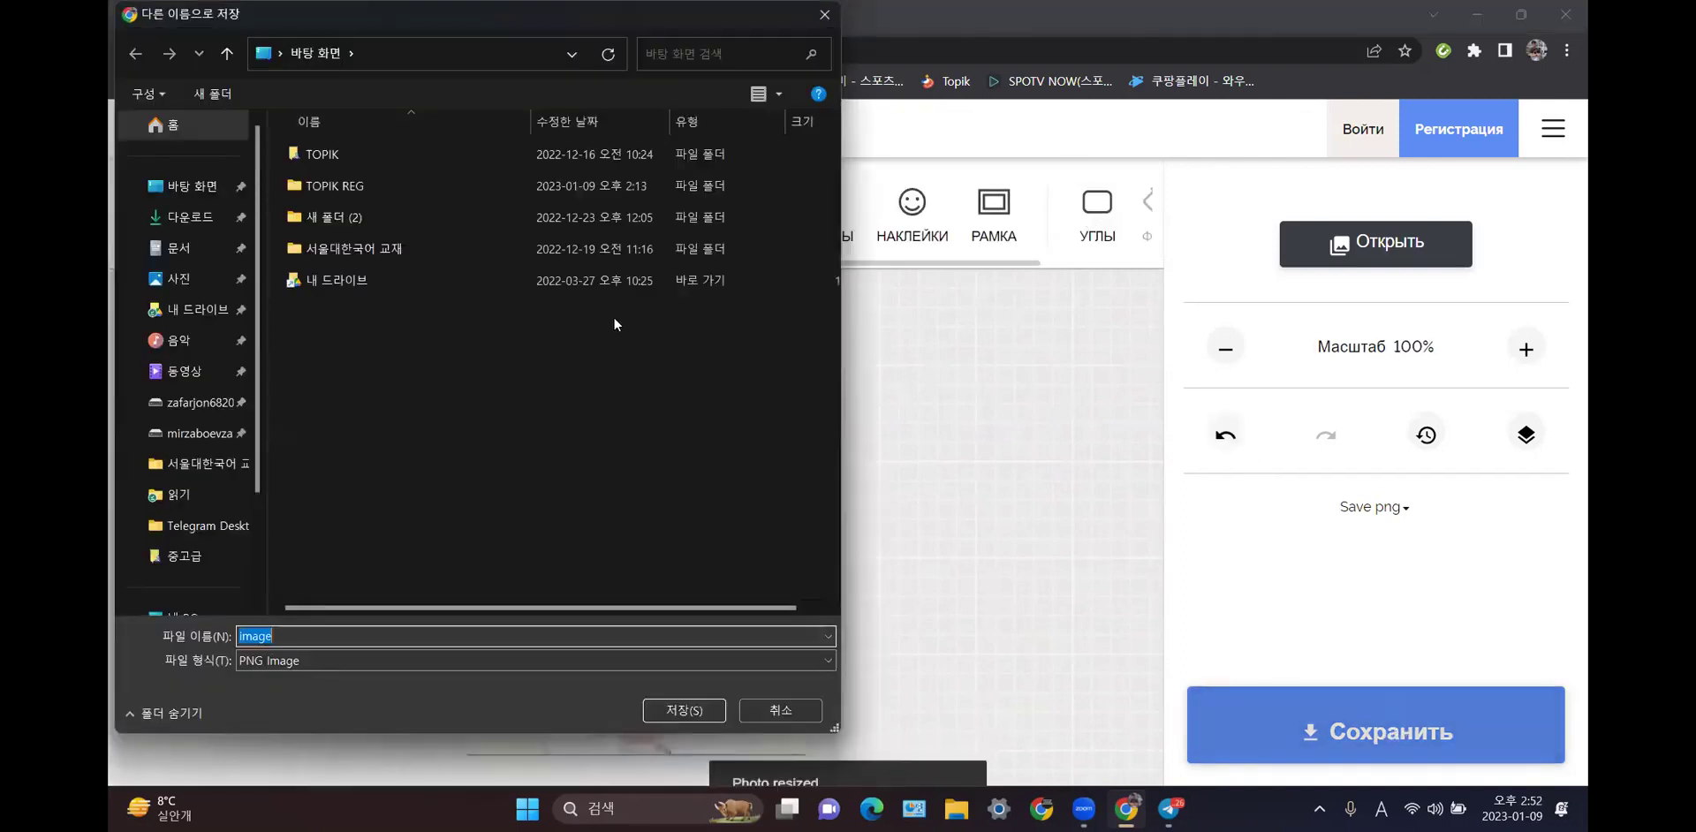
click(223, 217)
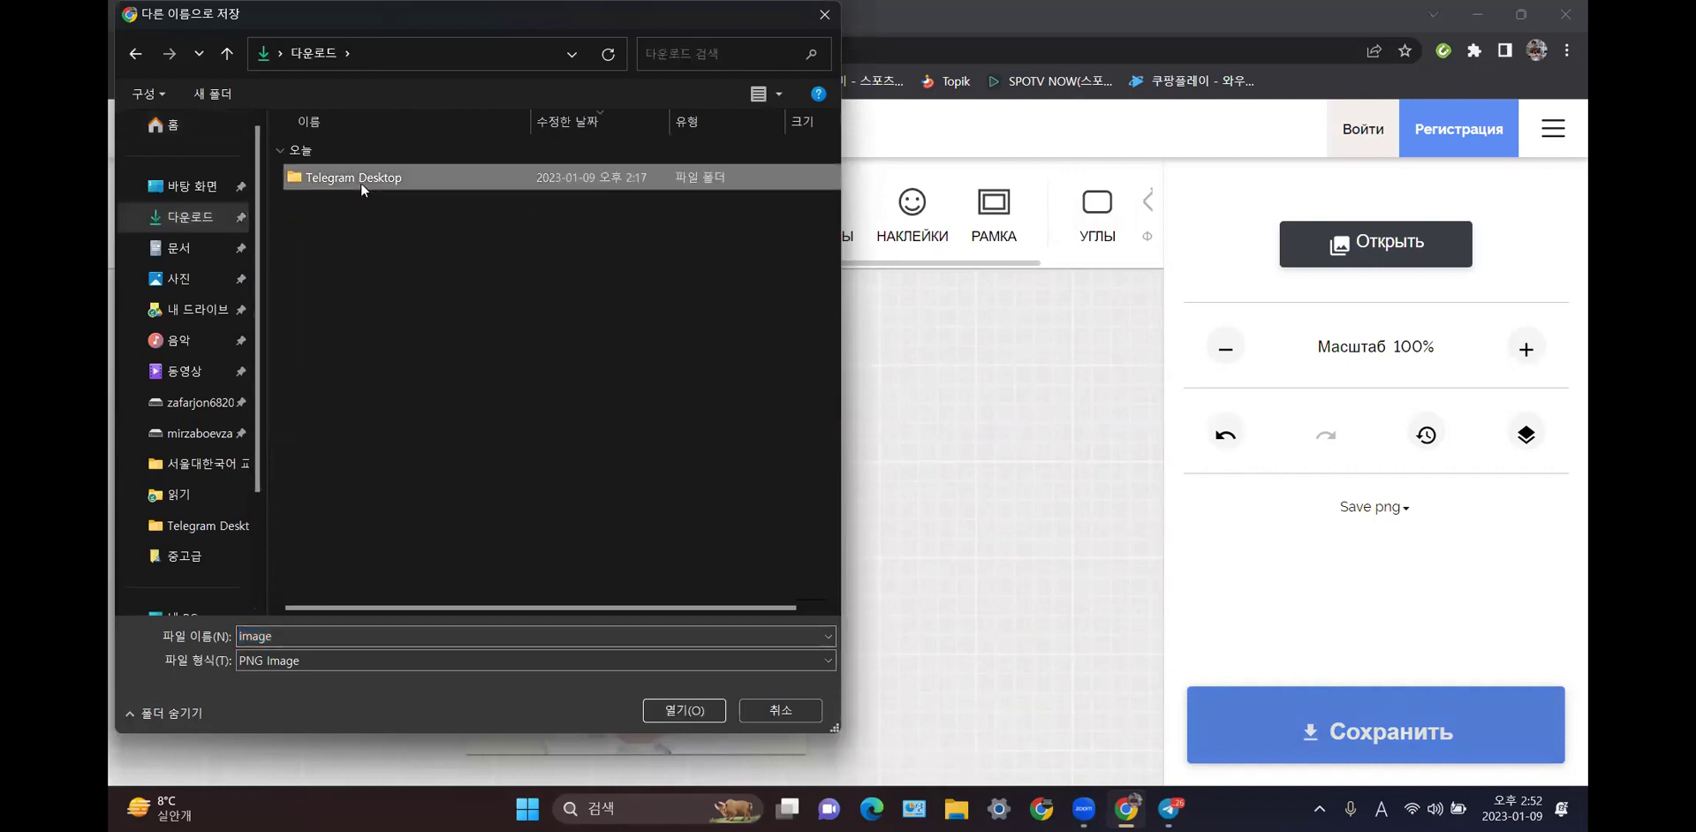
double_click(360, 182)
click(576, 634)
click(576, 631)
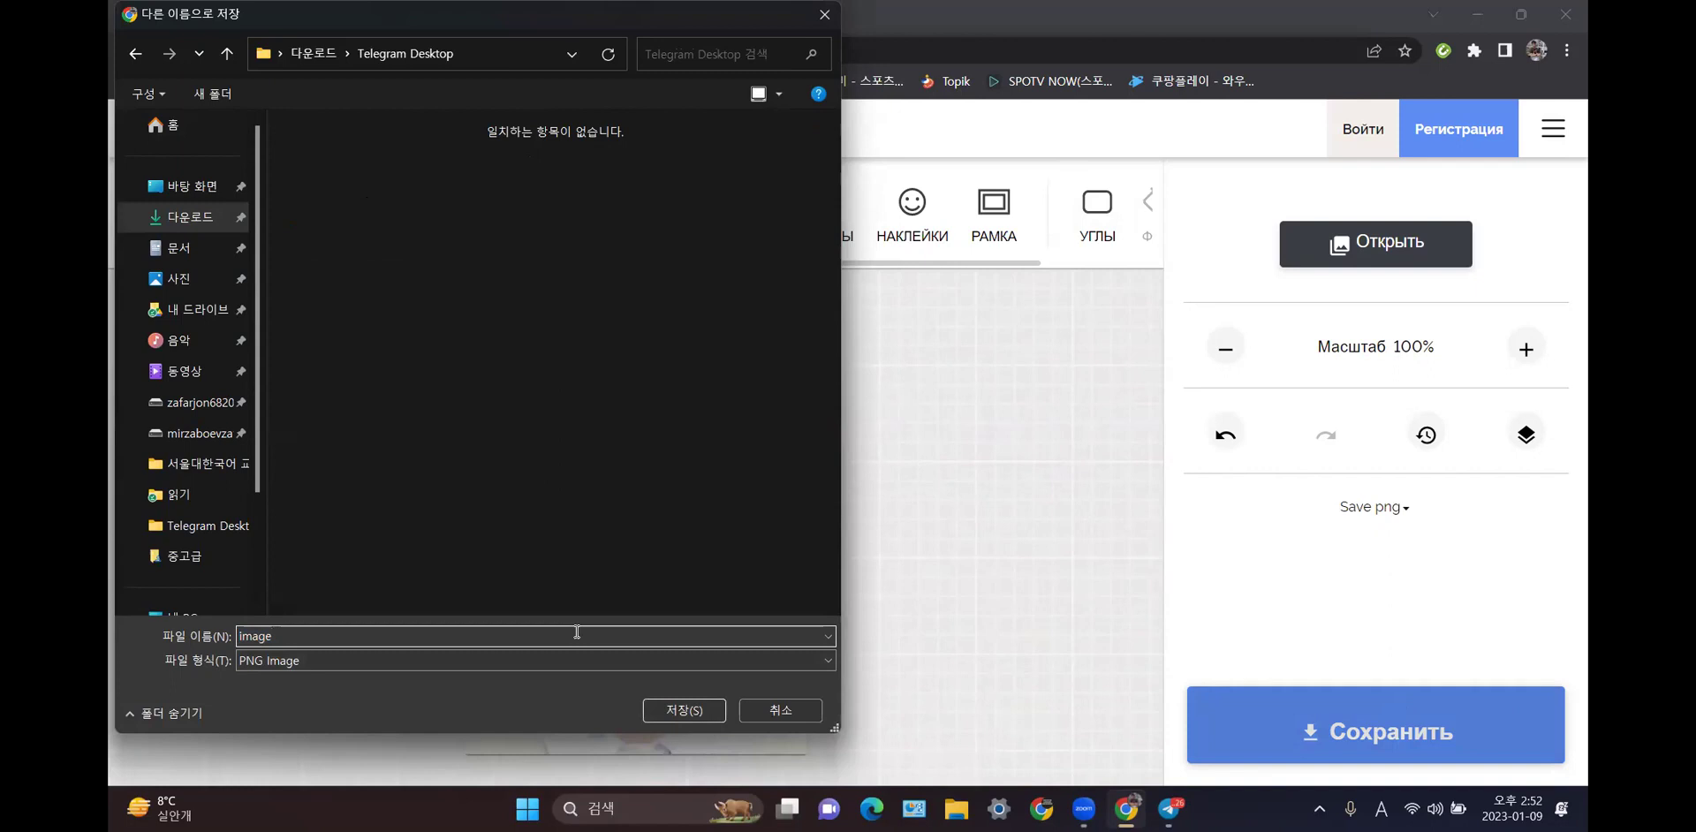
key(BackSpace)
key(BackSpace)
key(BackSpace)
key(BackSpace)
text(111111)
click(697, 712)
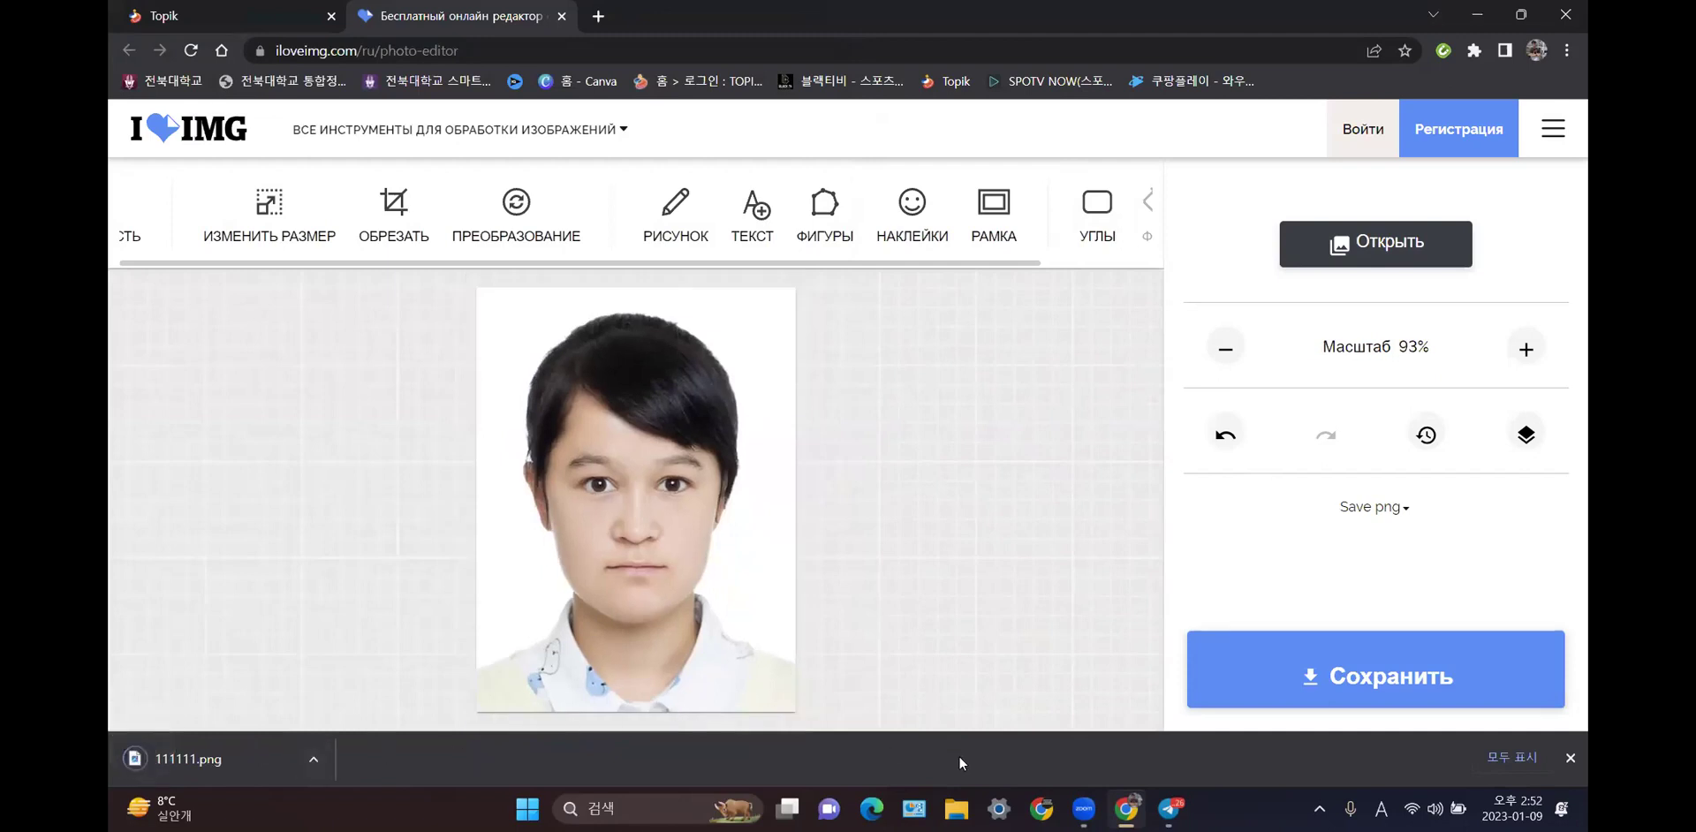
click(956, 809)
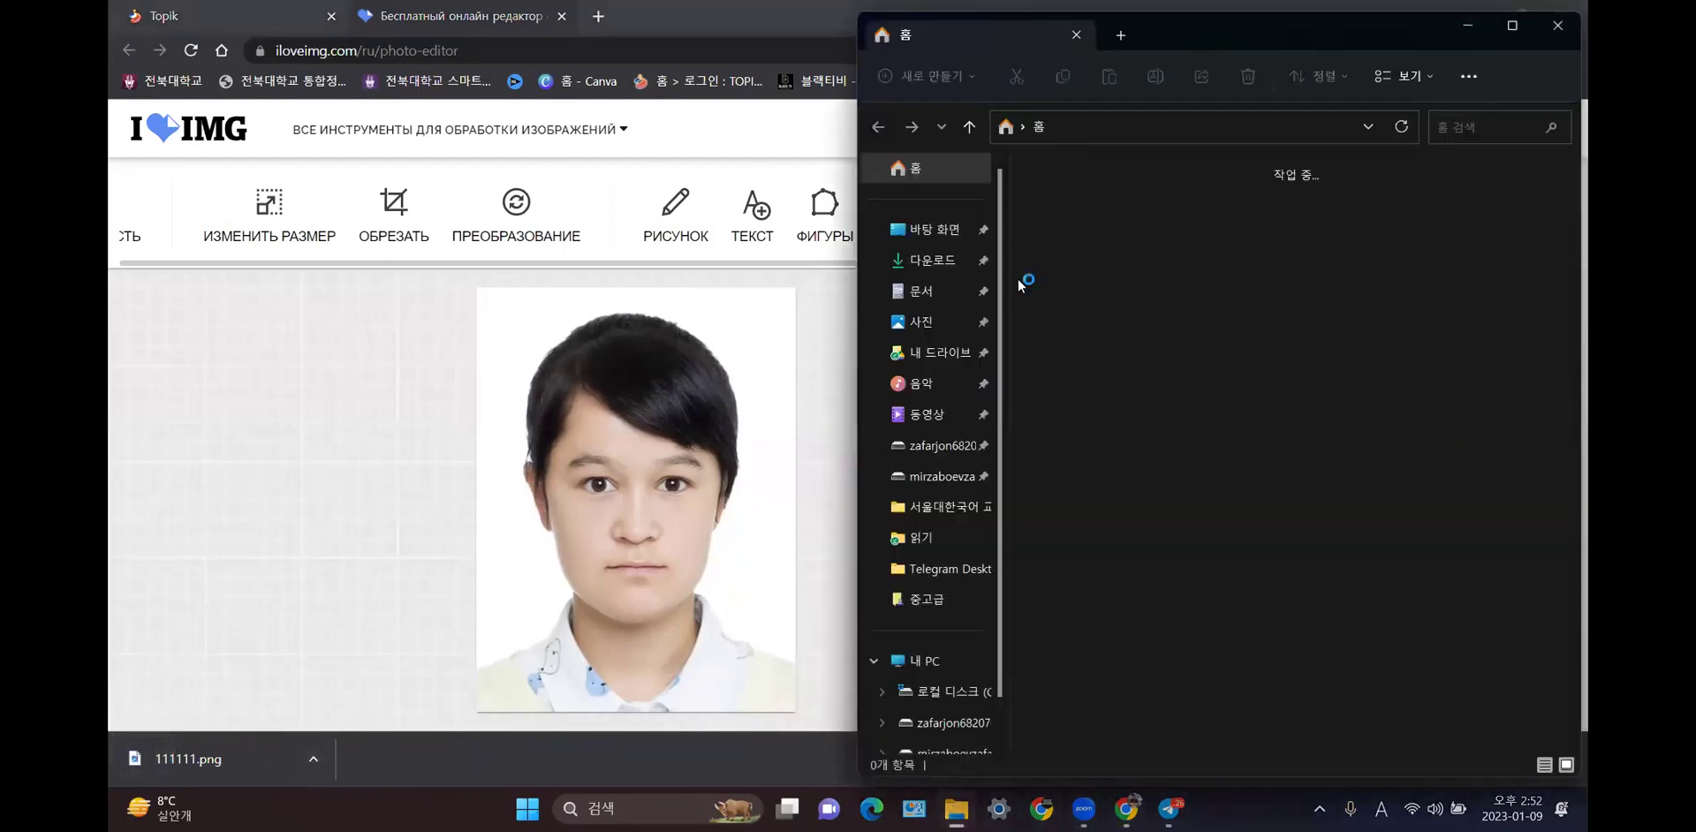
click(932, 260)
double_click(1131, 218)
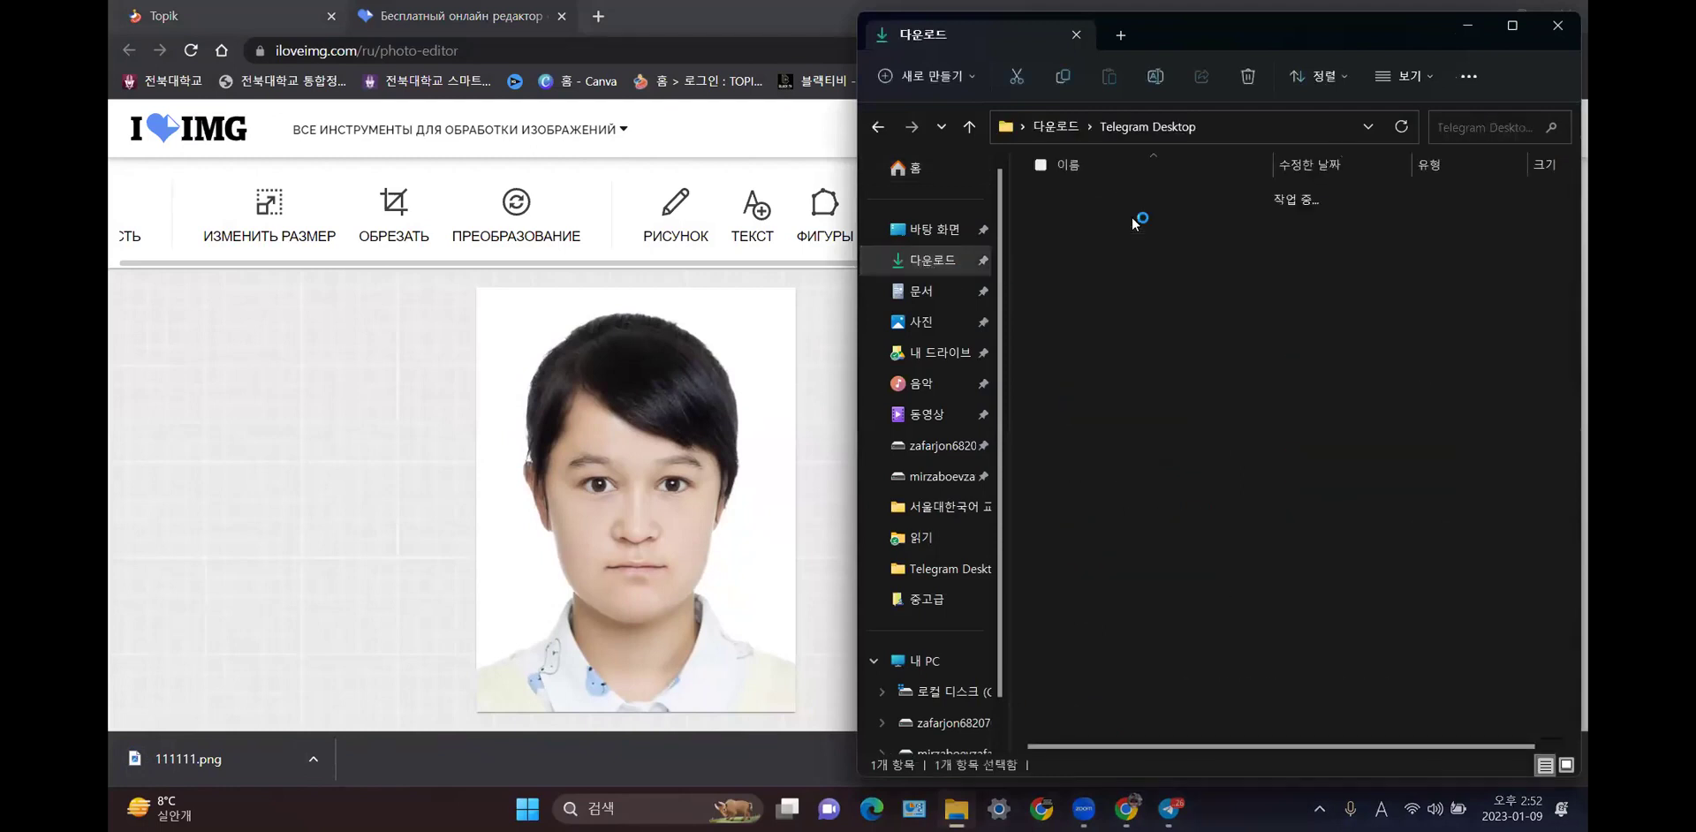
click(1125, 220)
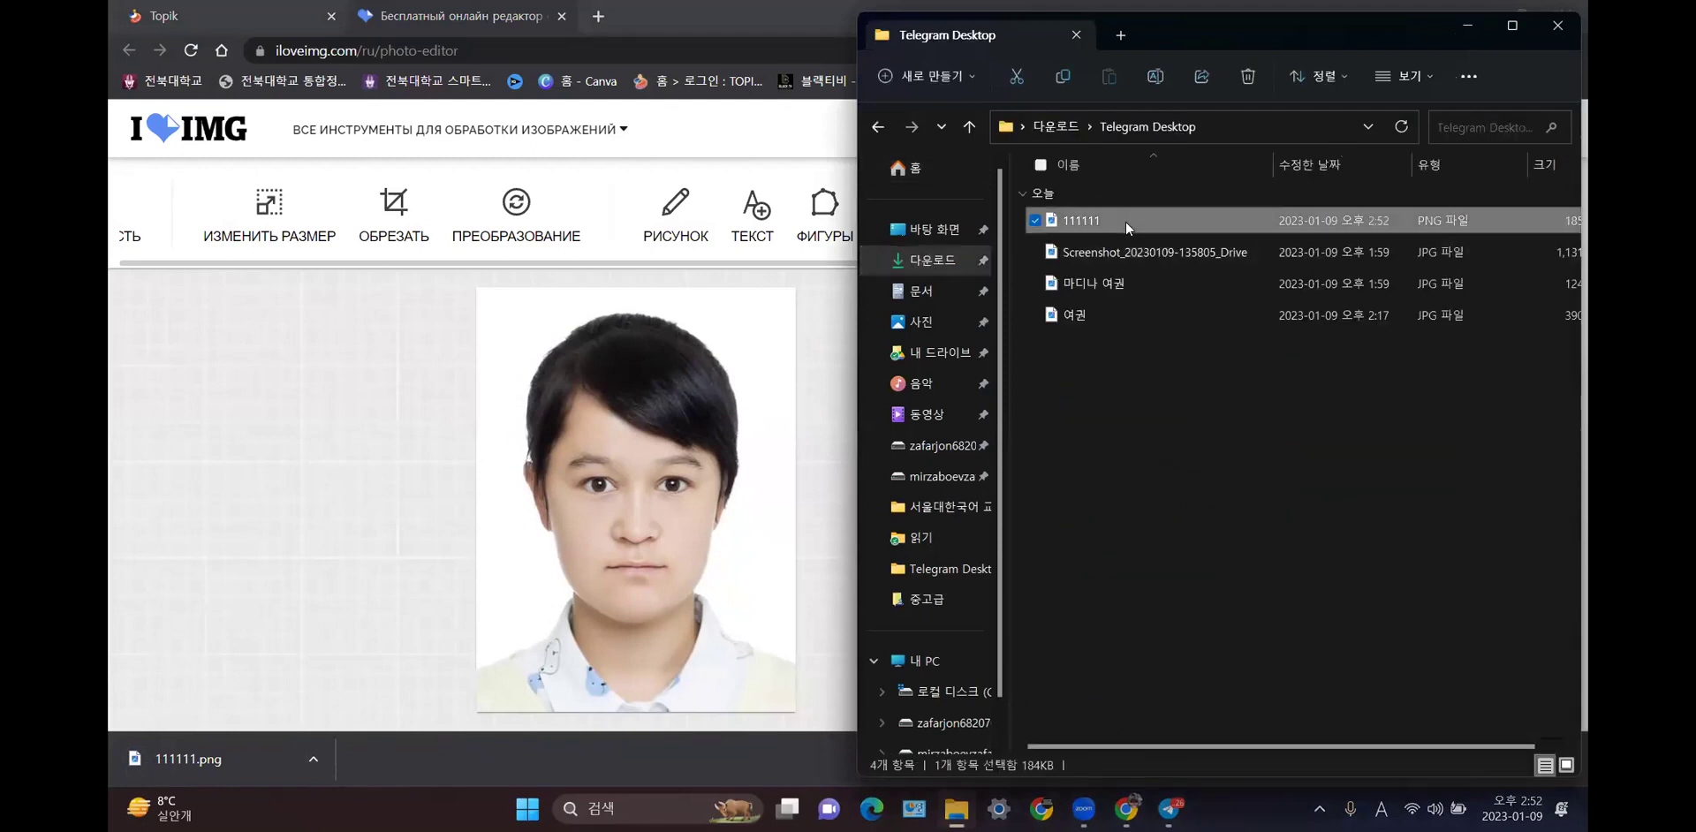
click(1558, 25)
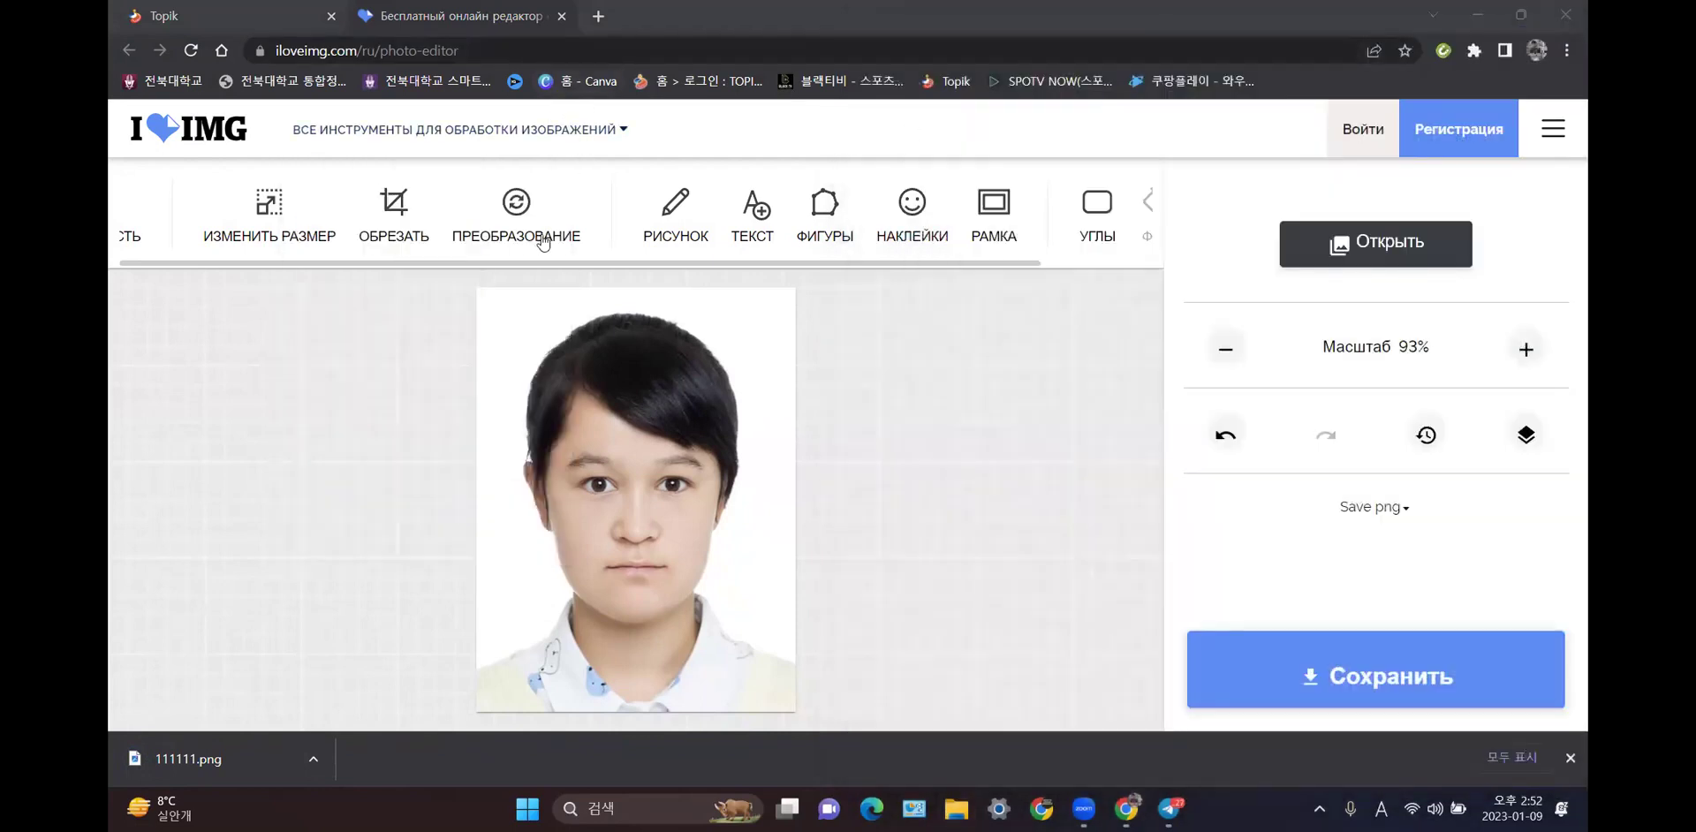
- Back on the Topik tab, check the 354×472 / 200kb photo rule and reach Pasport nusxasi
click(268, 13)
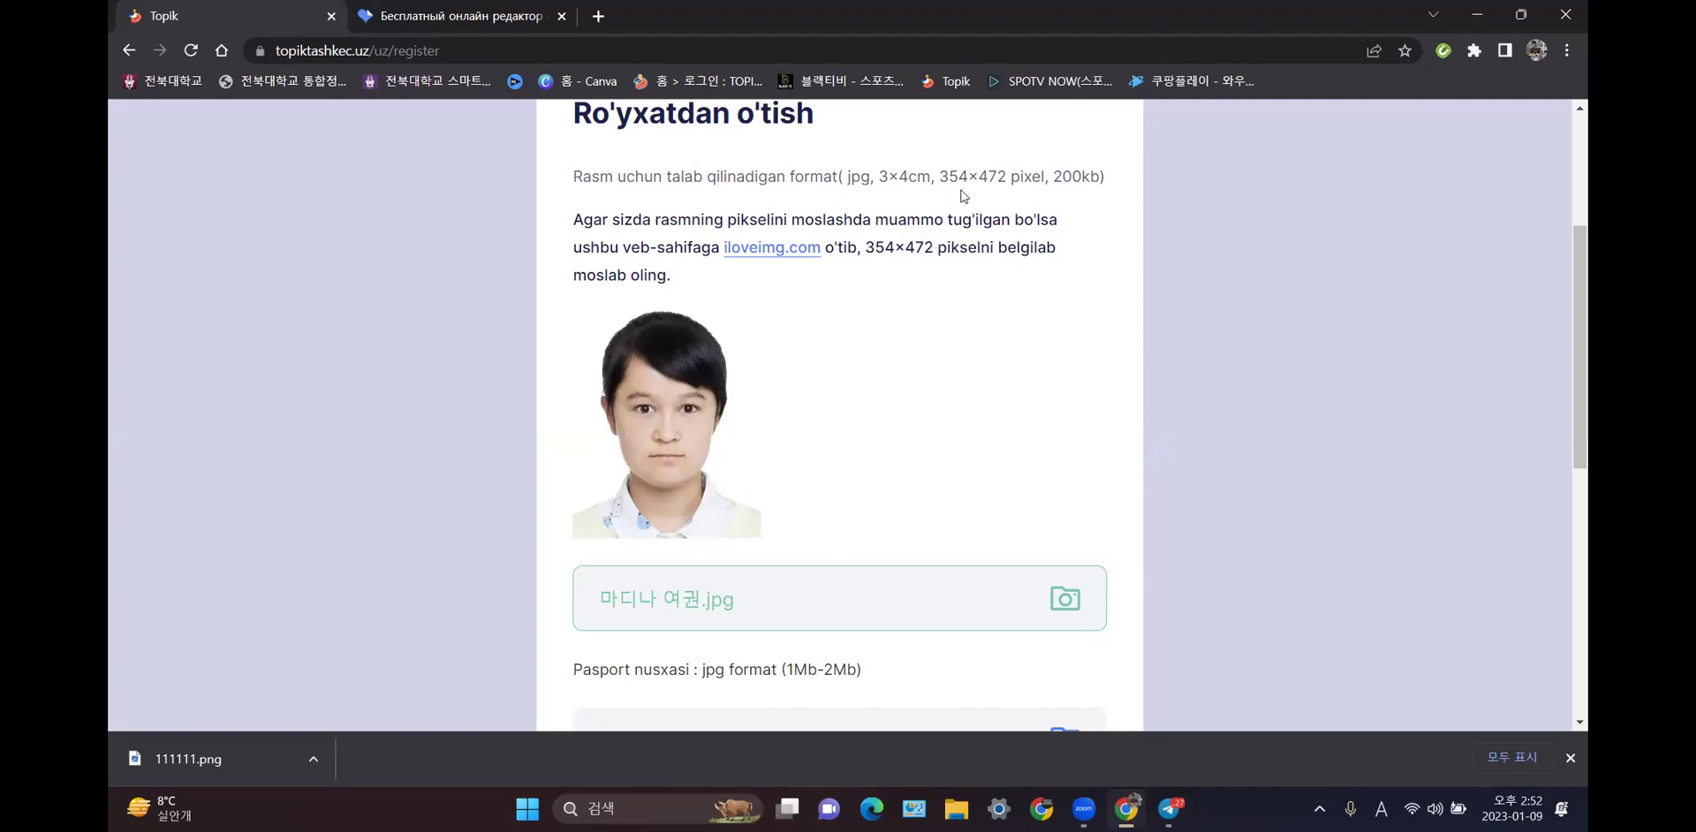
drag(941, 177, 1096, 177)
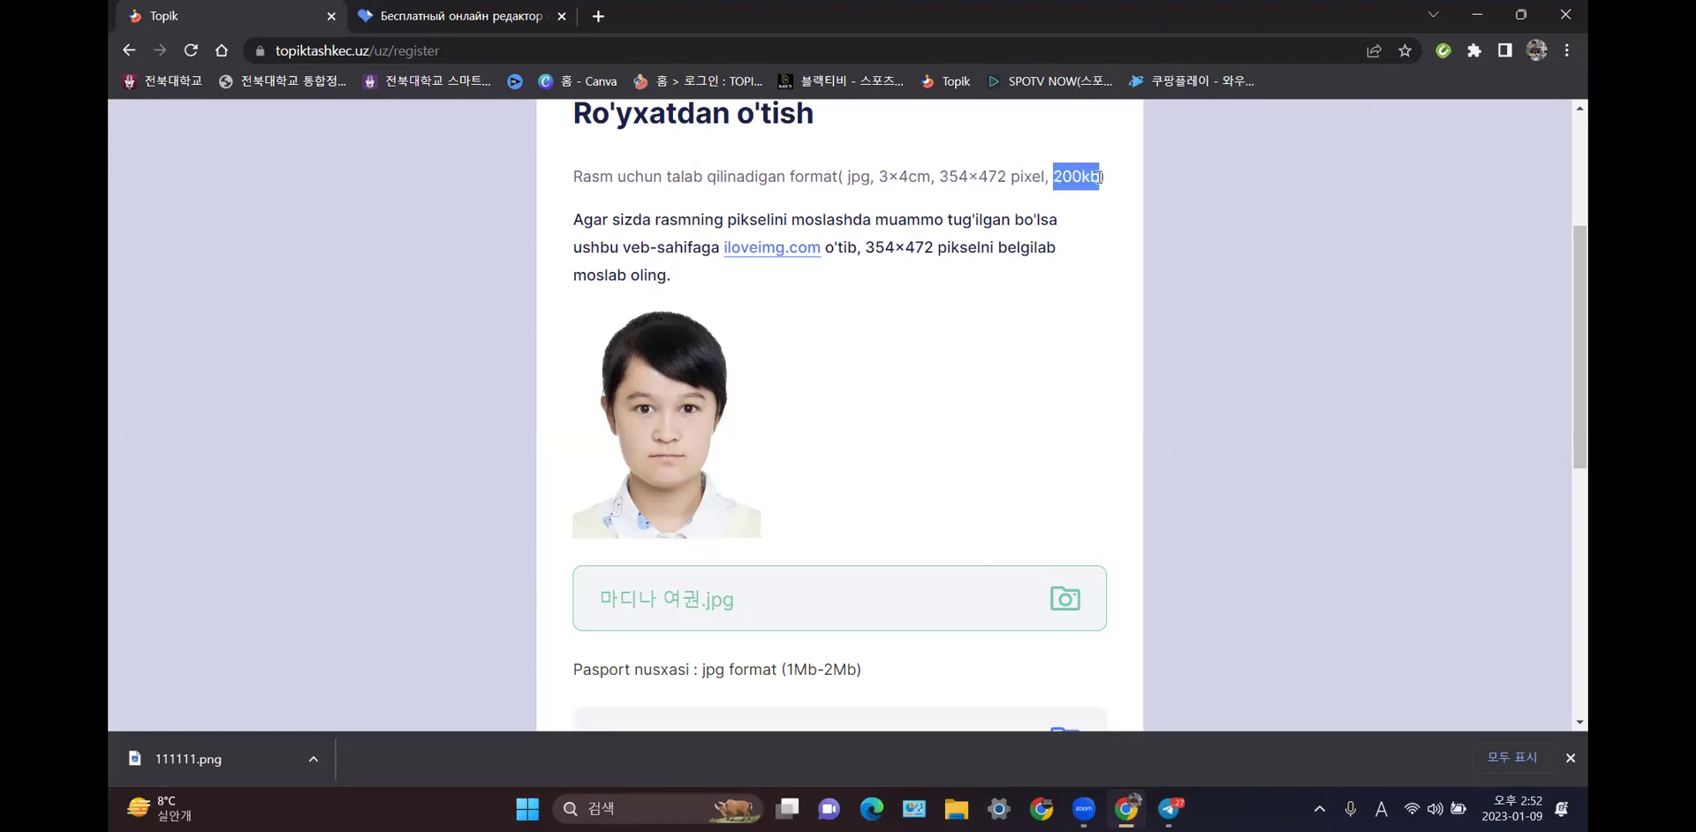
click(1115, 247)
scroll(1075, 263, down, 2)
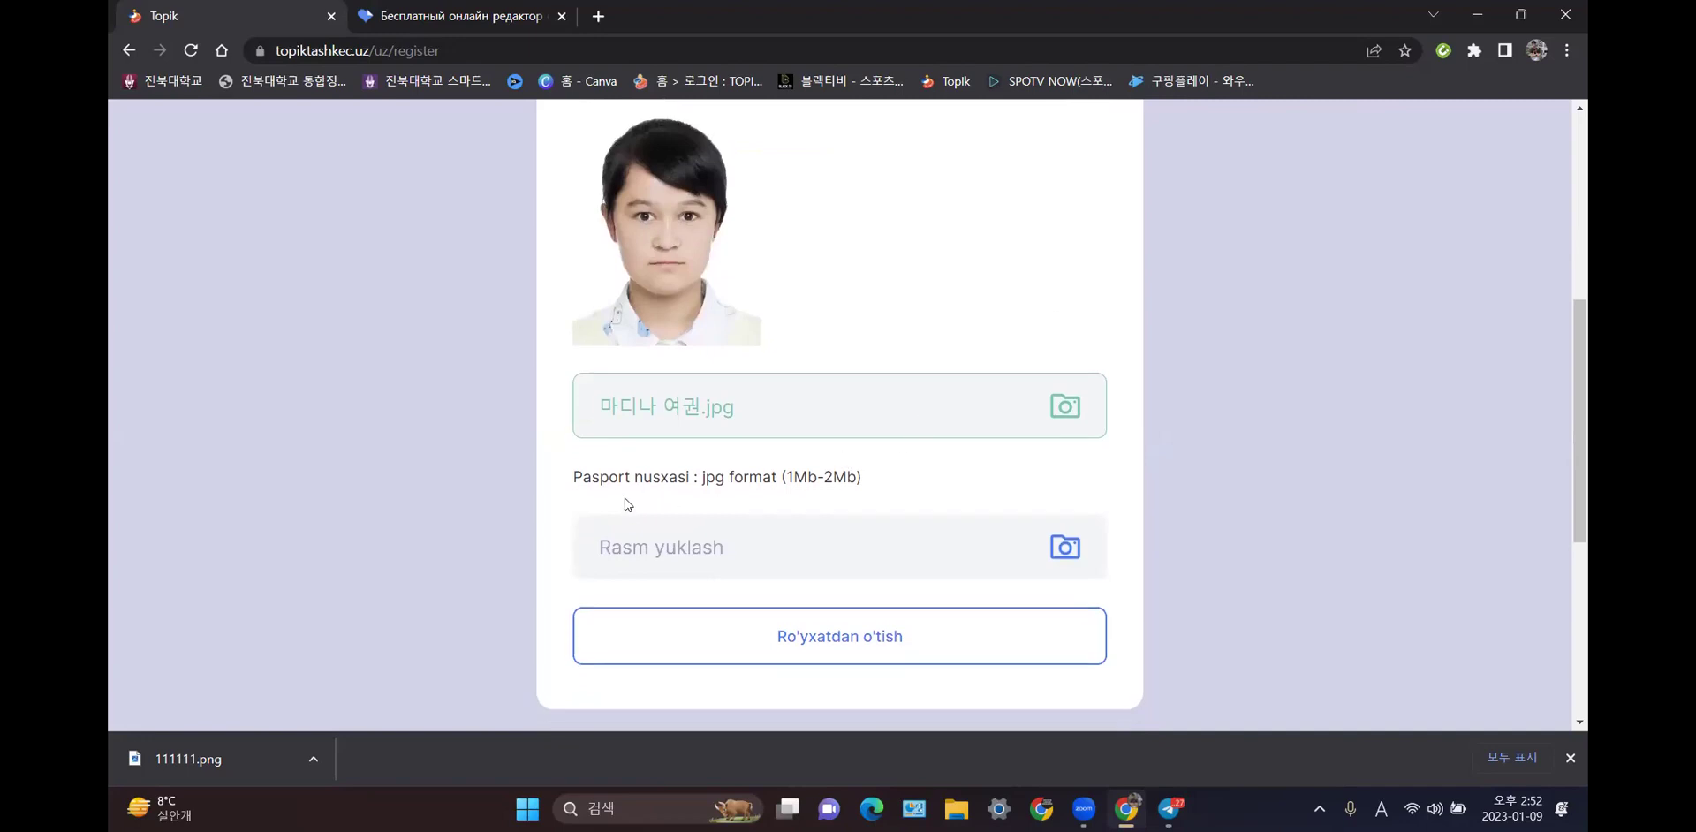
click(998, 556)
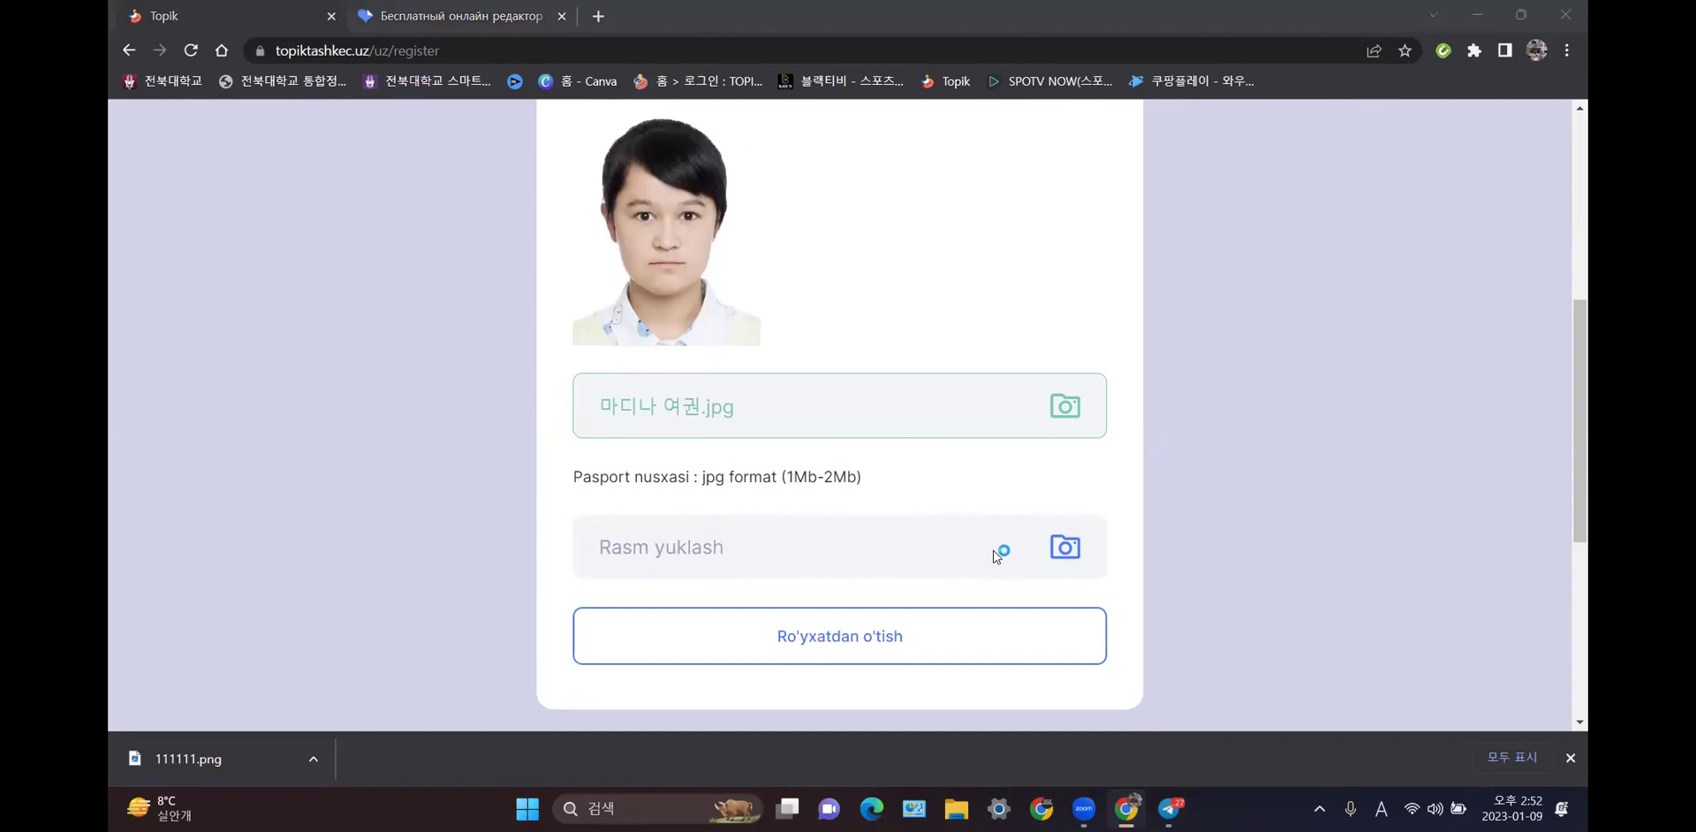
click(650, 268)
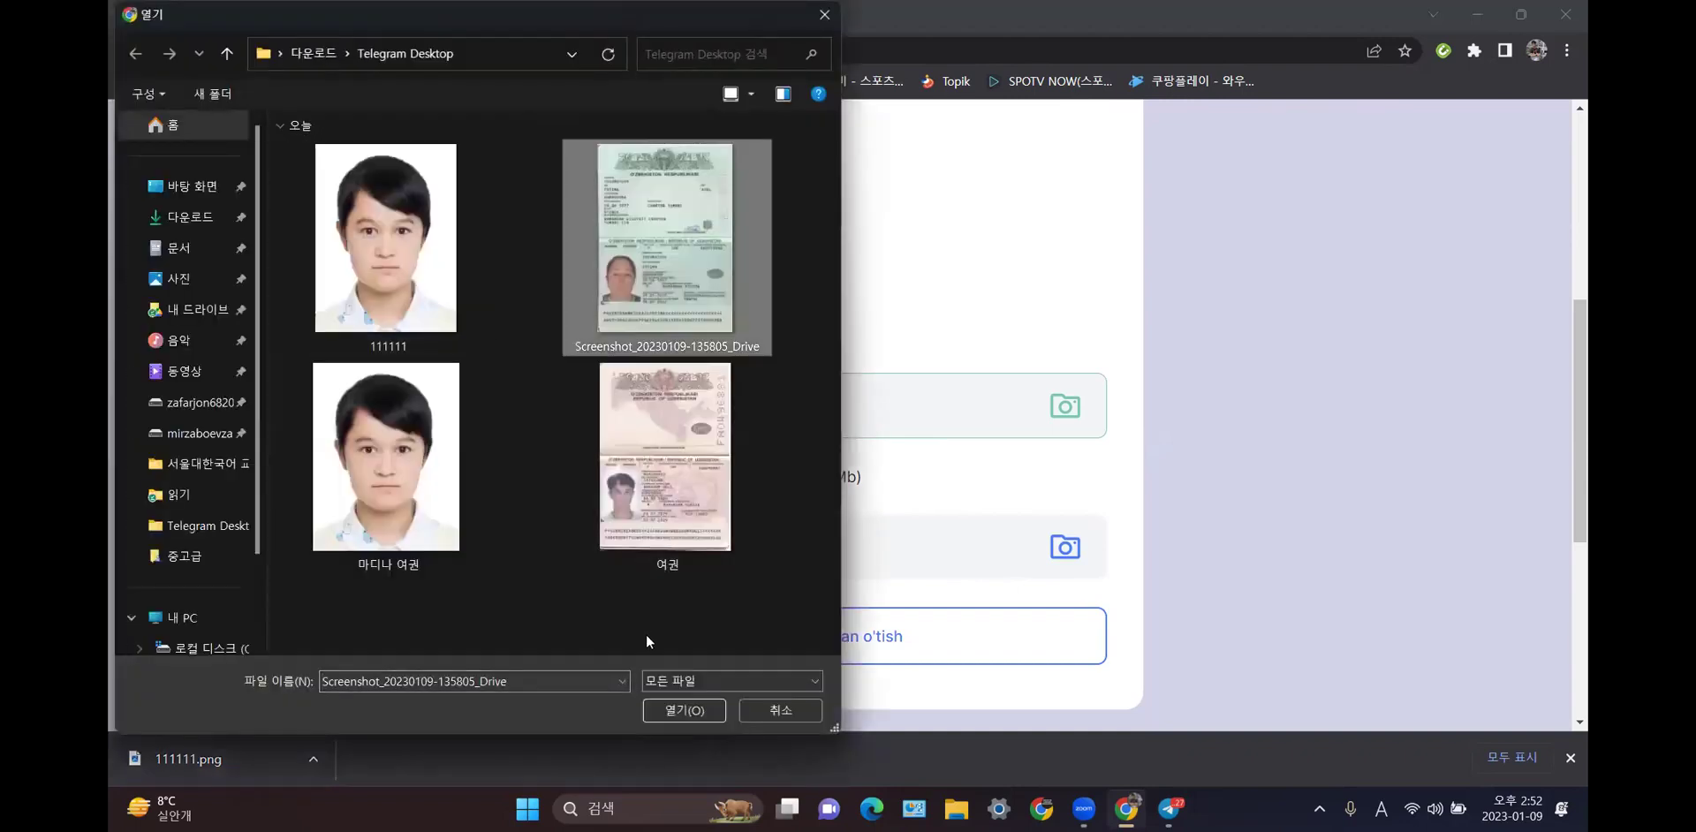
click(700, 702)
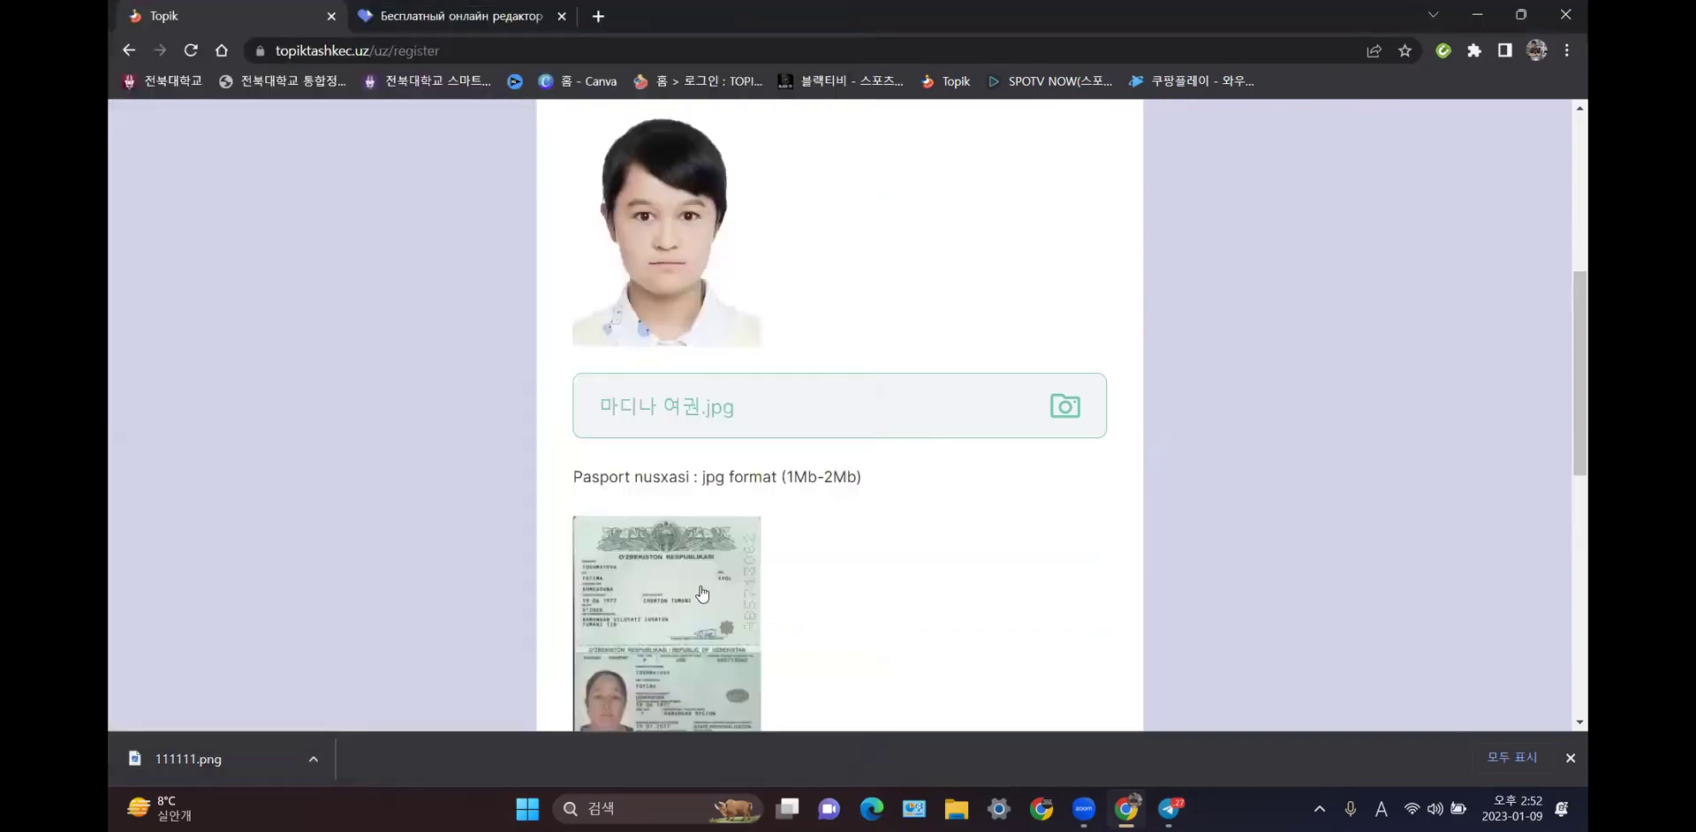
- Submit the registration form with Ro'yxatdan o'tish
scroll(701, 591, down, 2)
scroll(701, 590, down, 2)
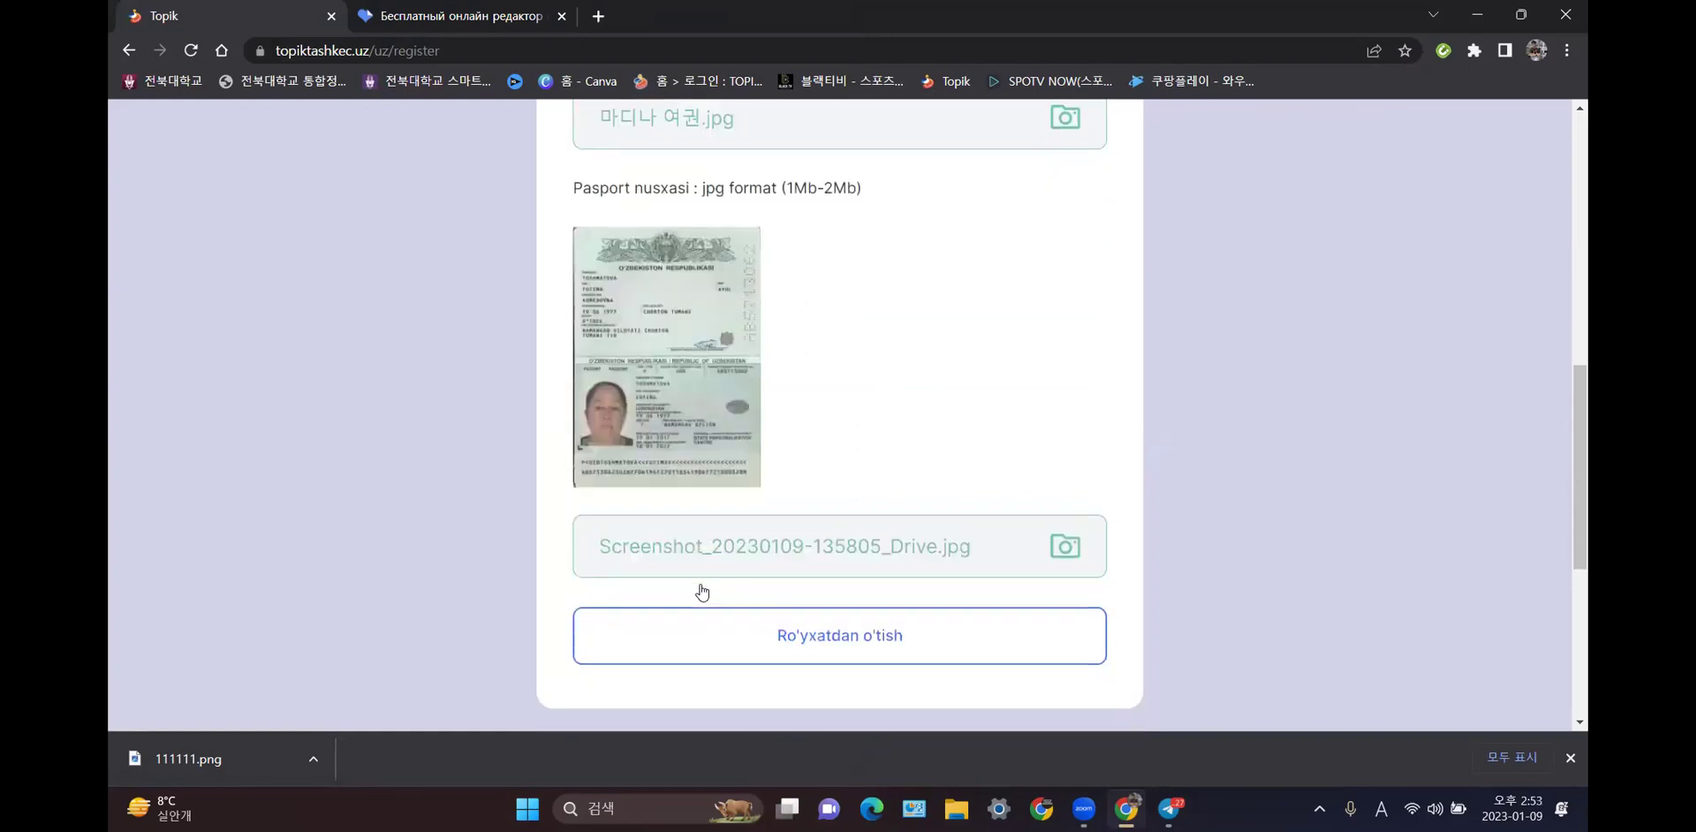
click(867, 548)
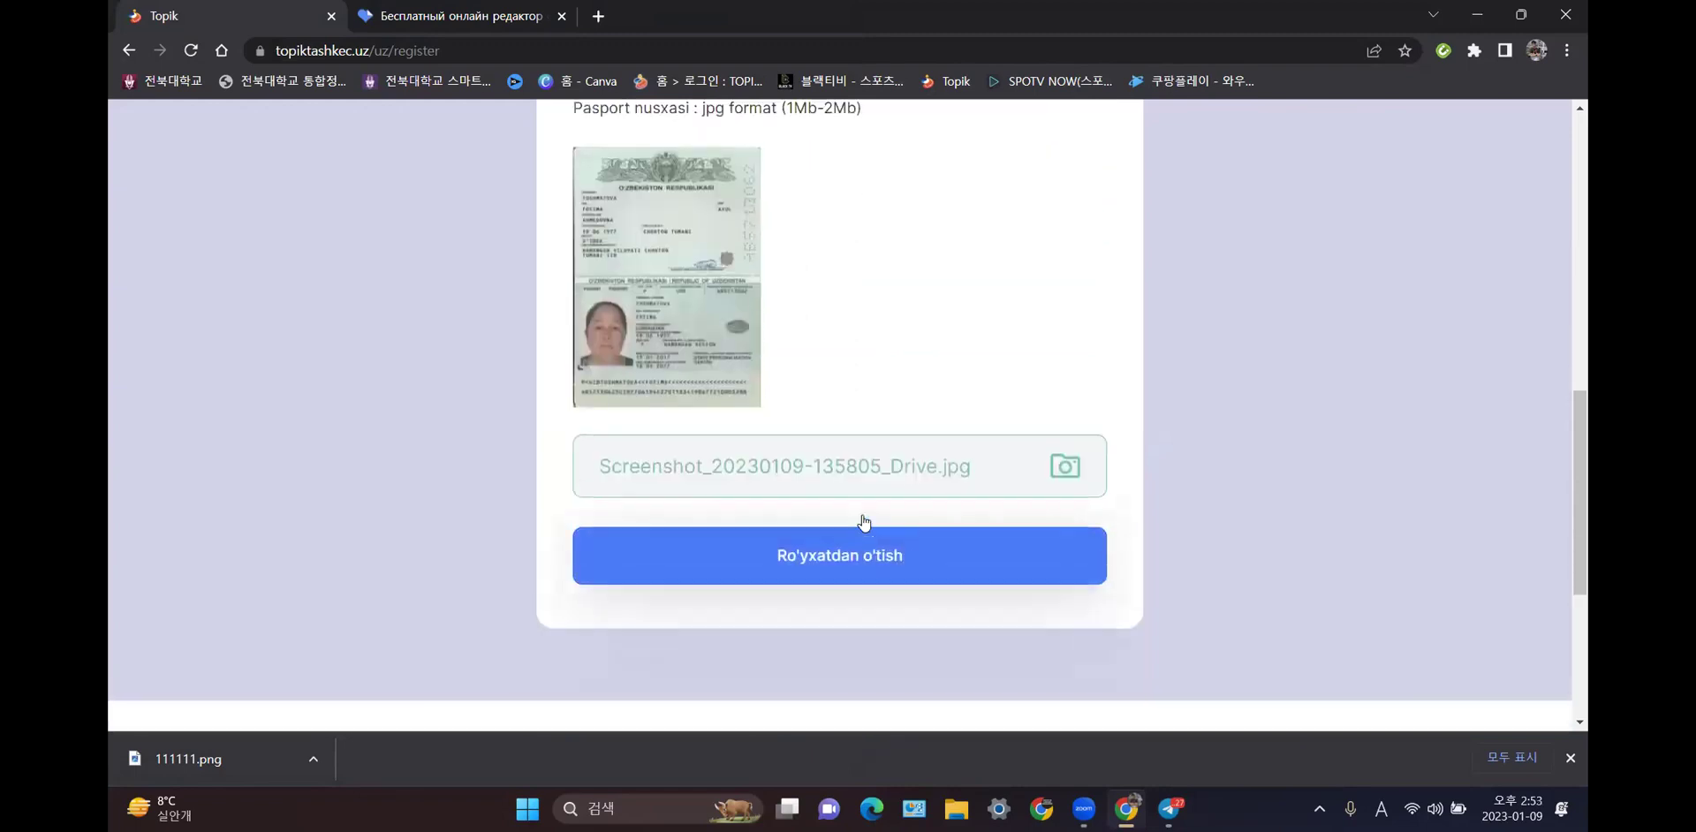
scroll(862, 520, down, 4)
scroll(864, 522, down, 2)
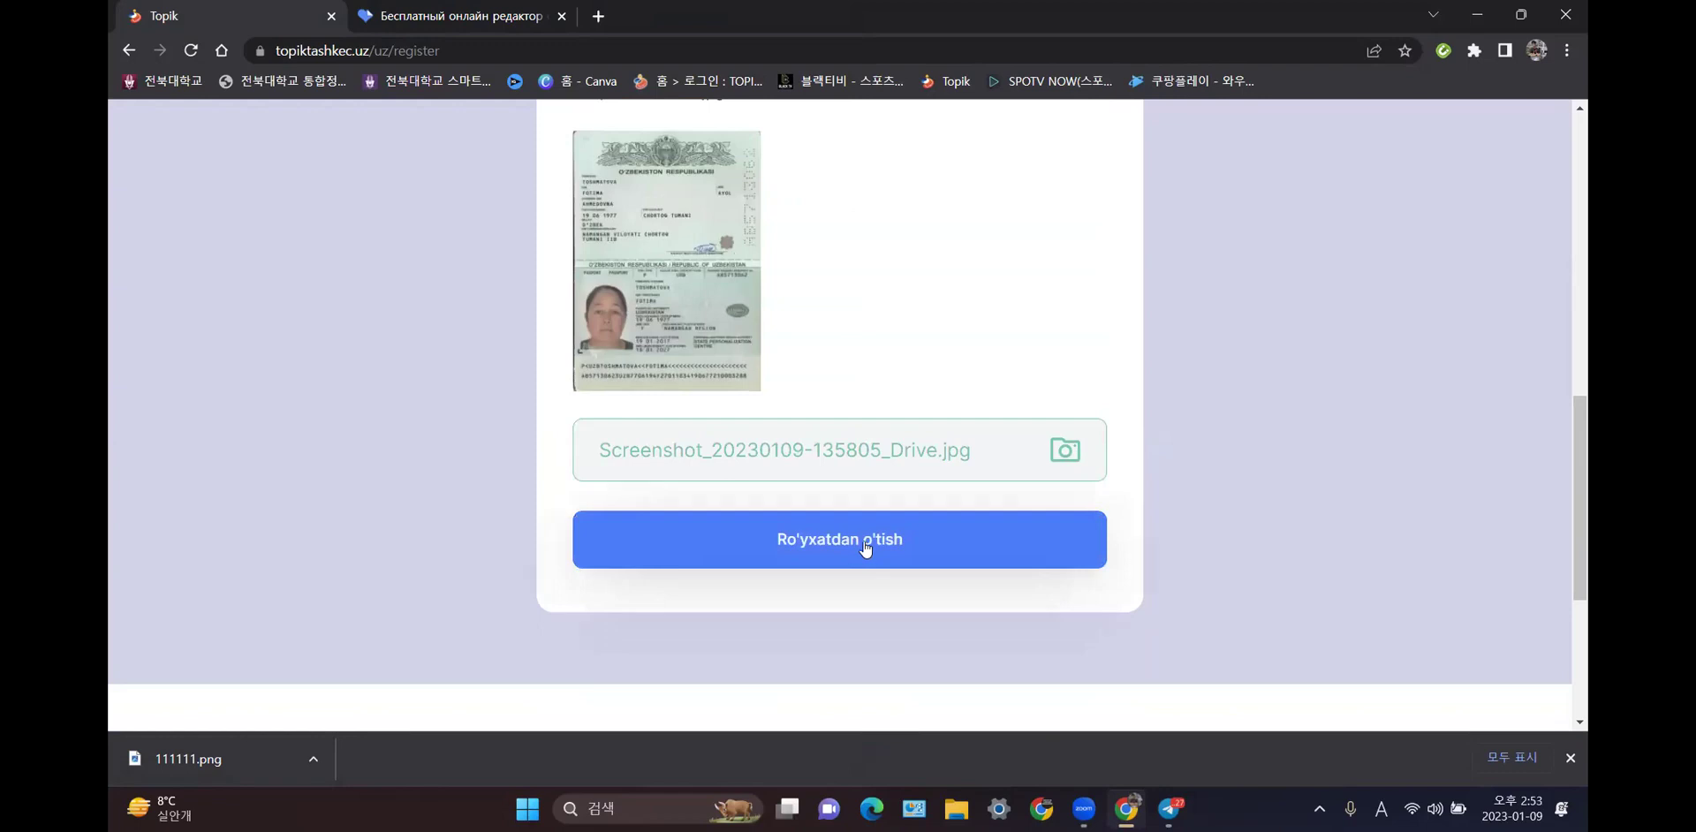
click(867, 548)
- Log in with the applicant's passport series-and-number ID and the account password
scroll(866, 548, up, 3)
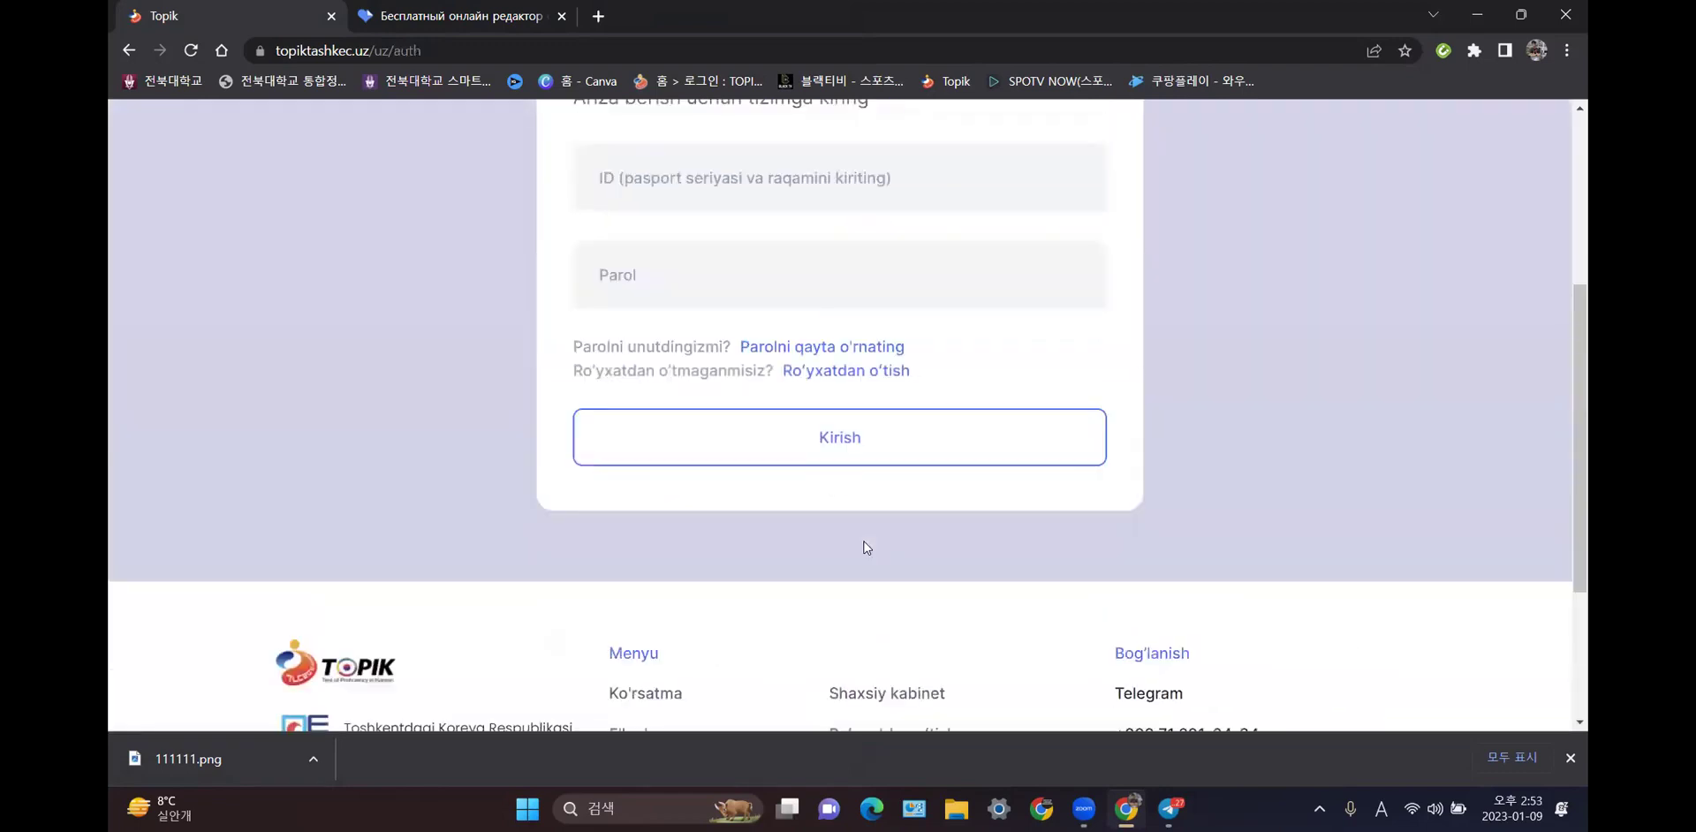
scroll(867, 548, up, 3)
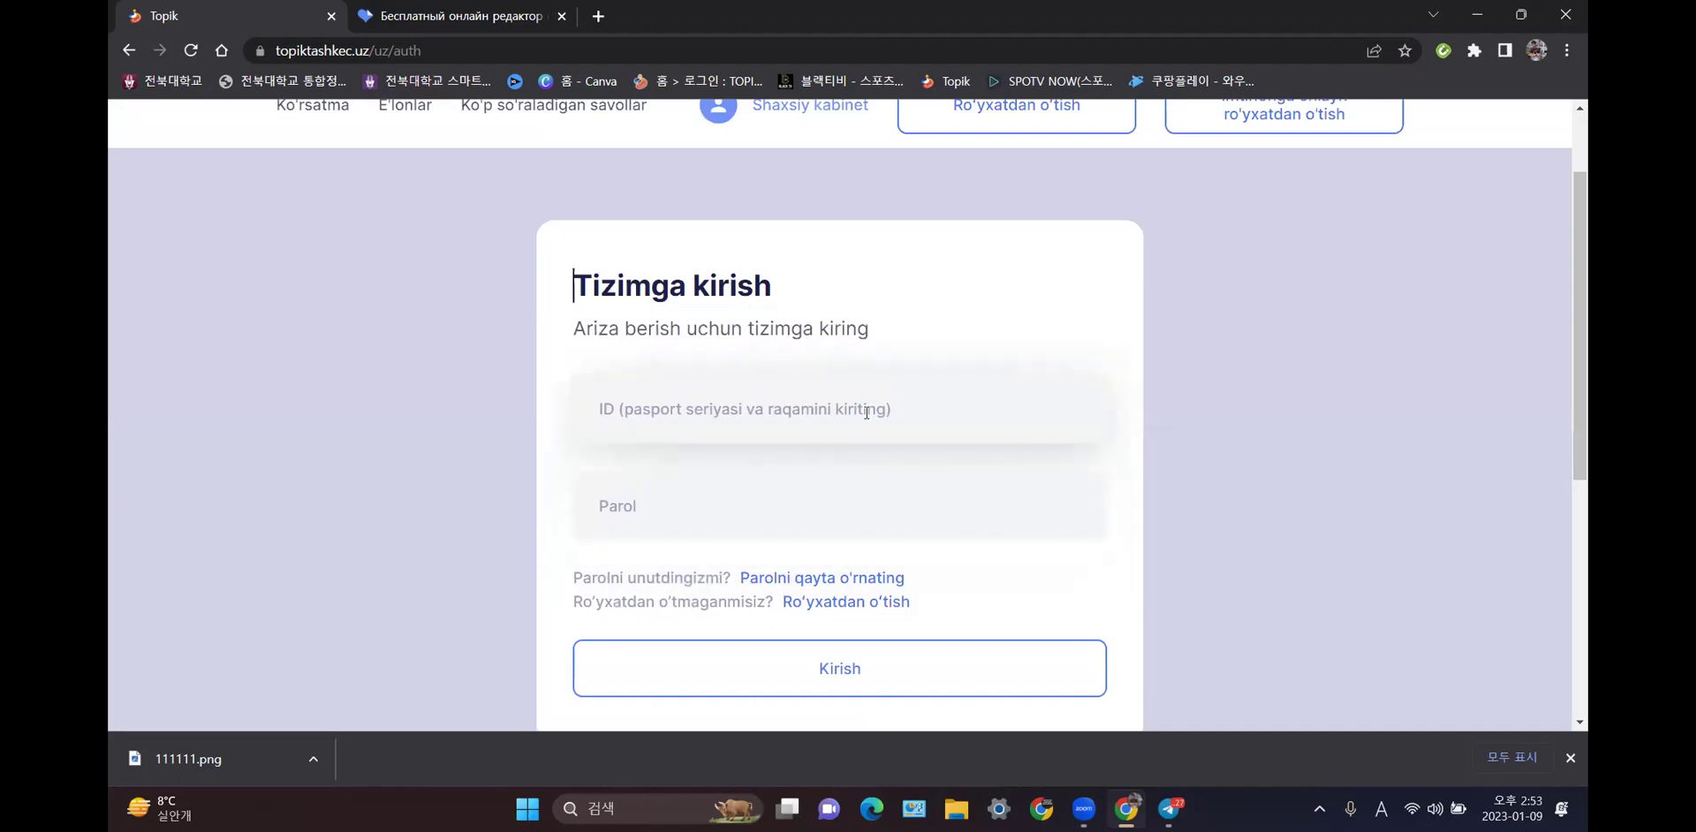
click(866, 411)
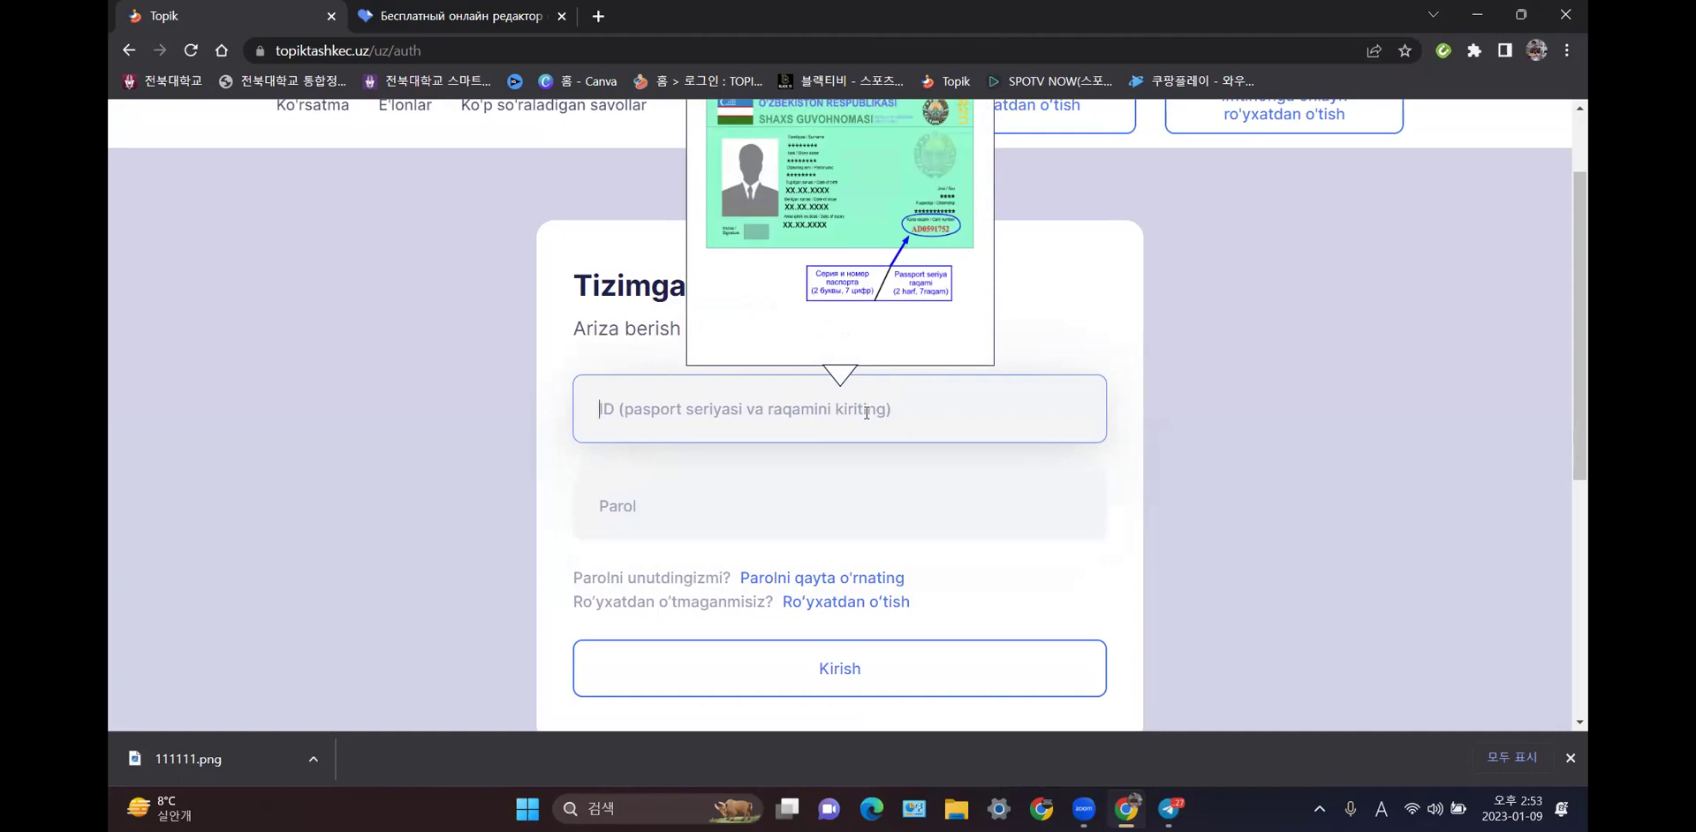
text(AB1234567)
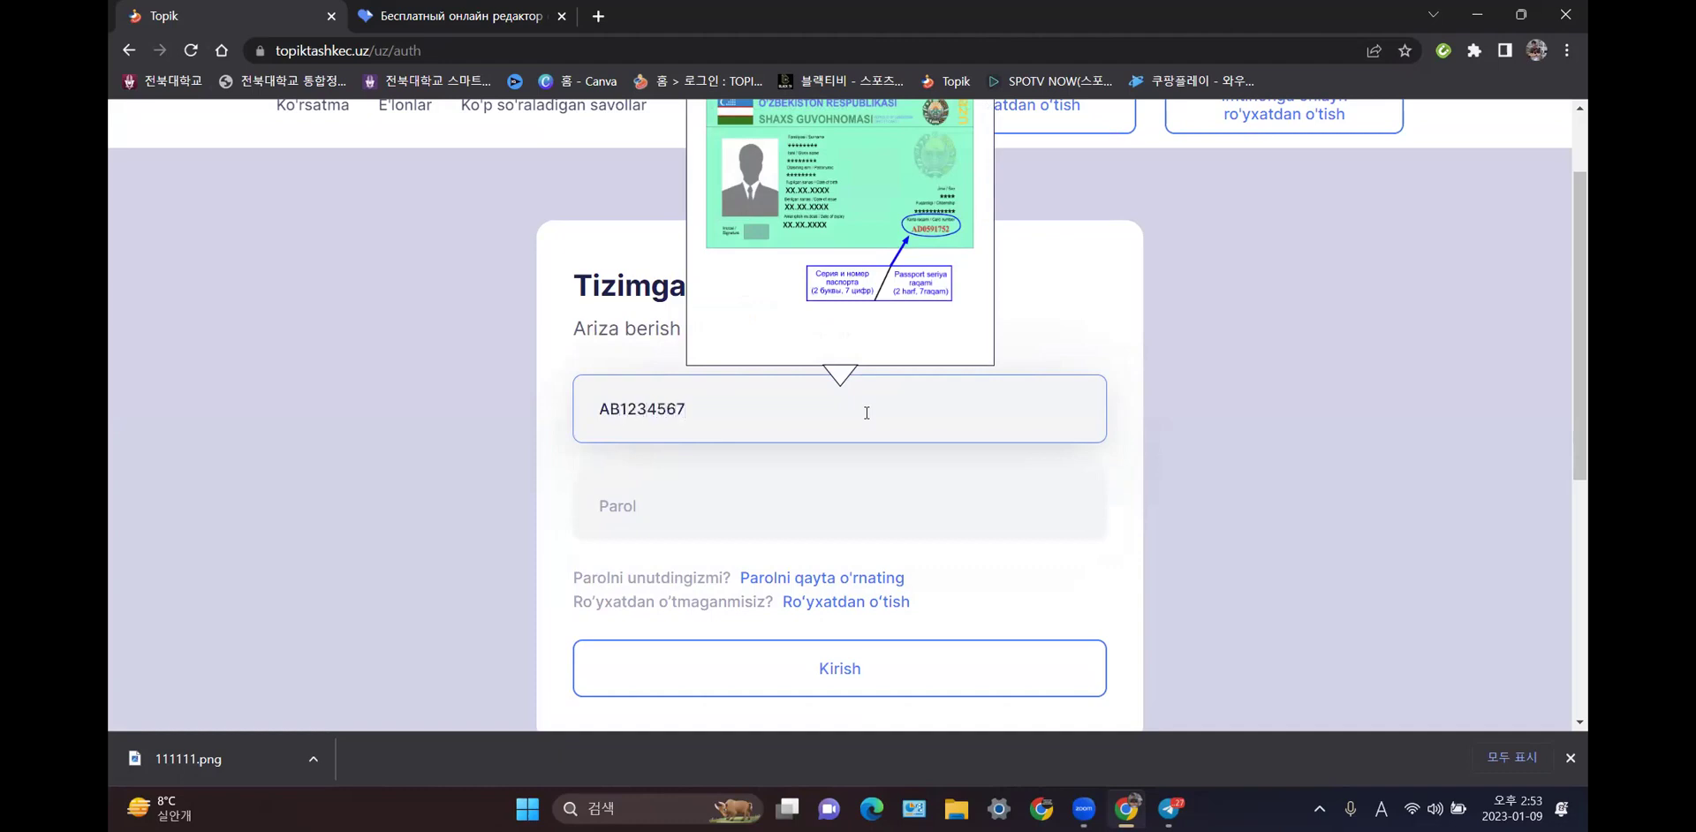
click(864, 477)
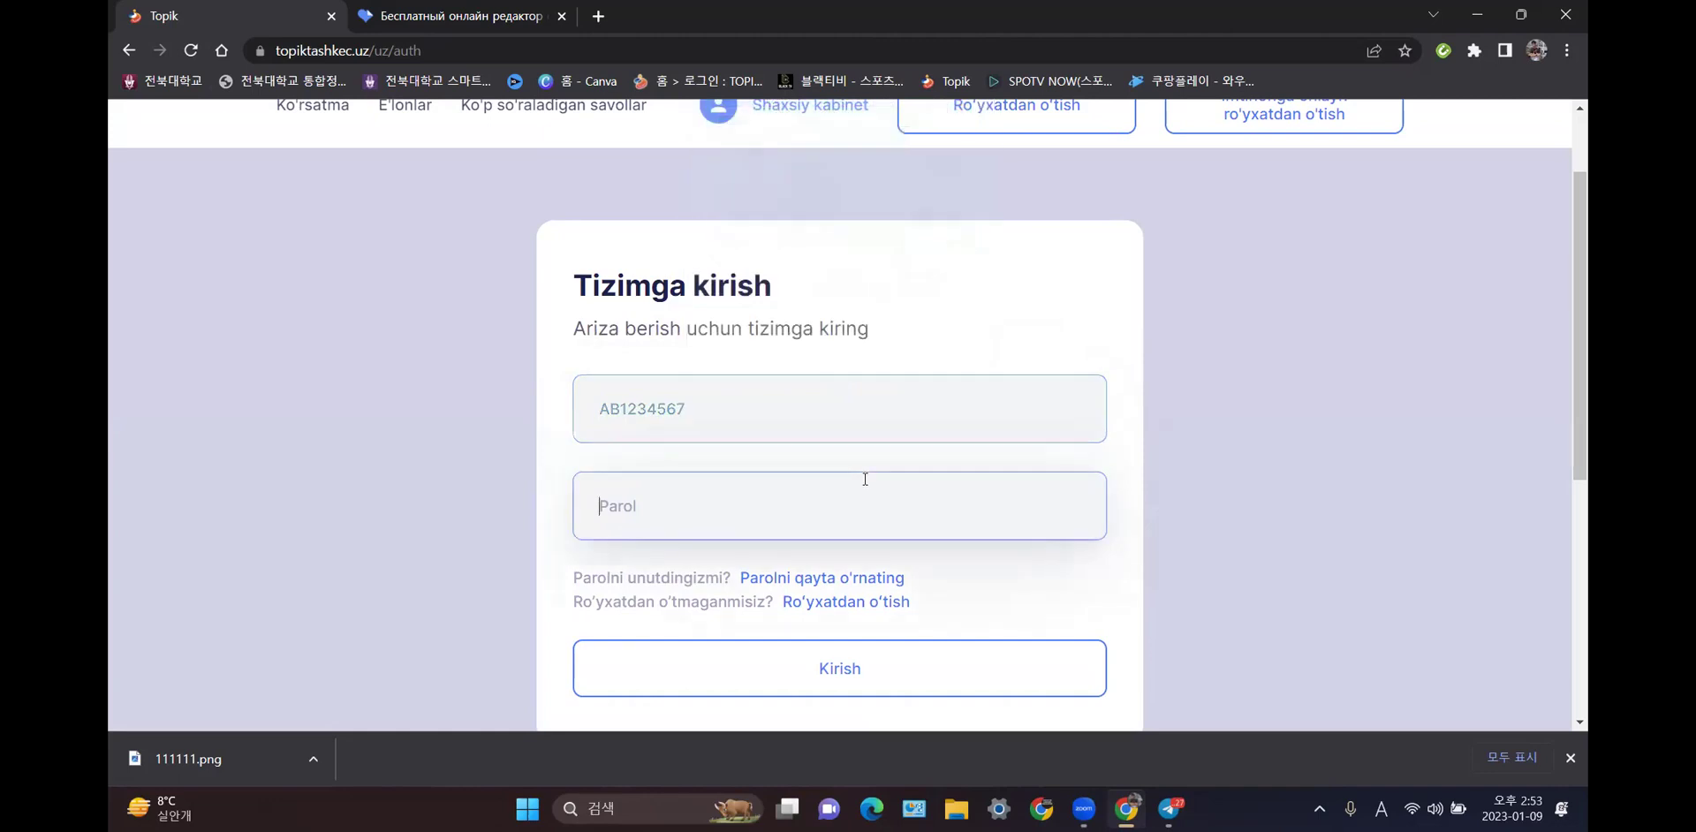
text(topik@2023)
- Sign in to the account, then open the profile edit form and cancel it
click(863, 696)
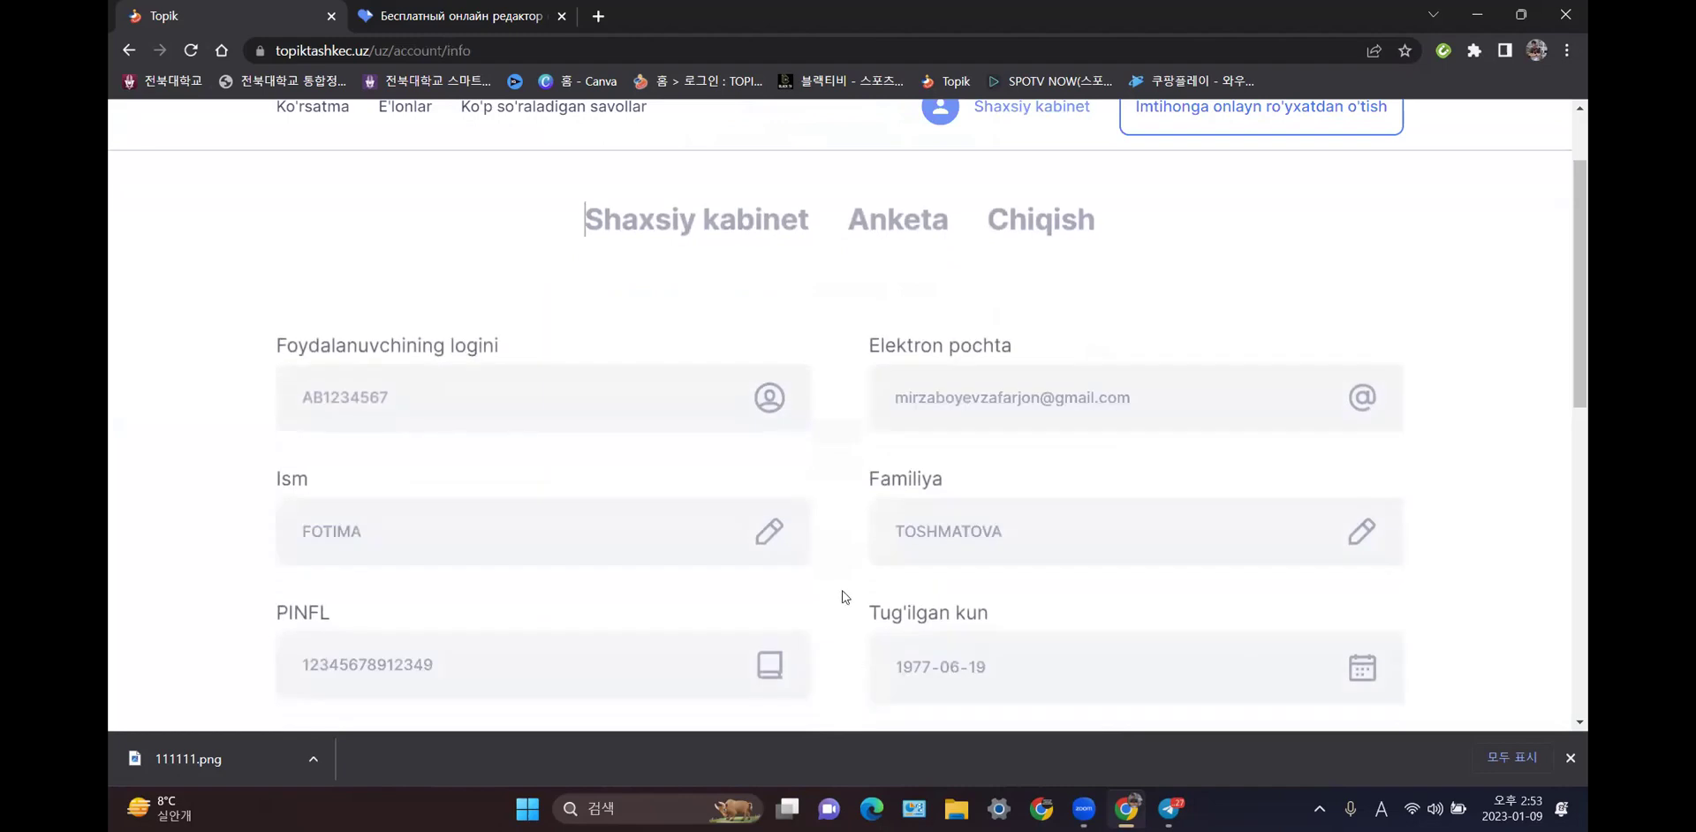
scroll(841, 590, down, 2)
scroll(845, 578, down, 4)
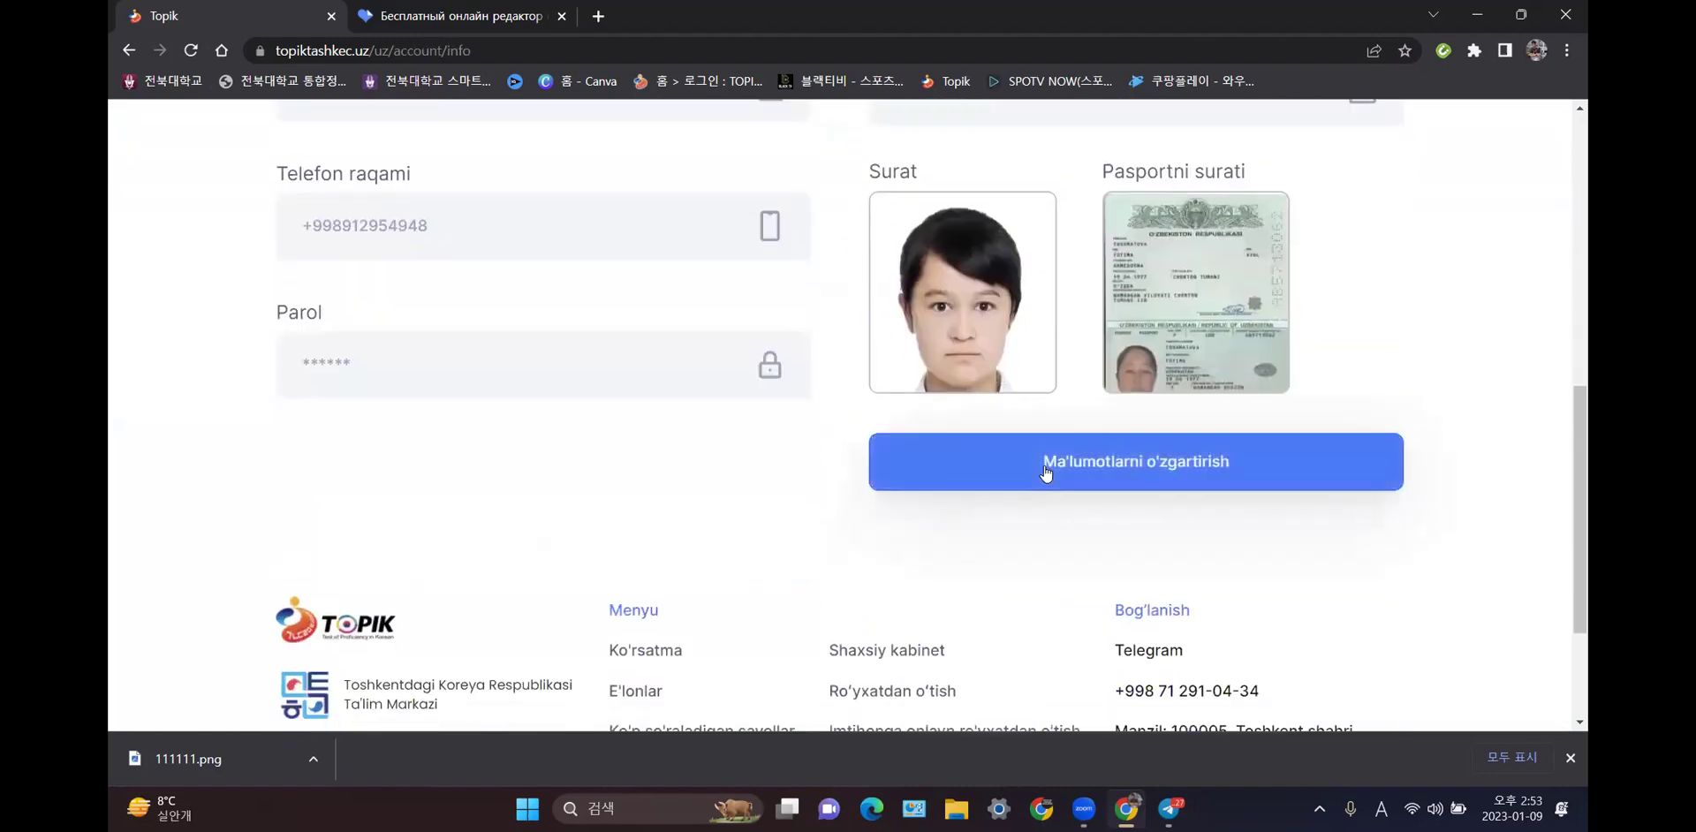
click(1045, 471)
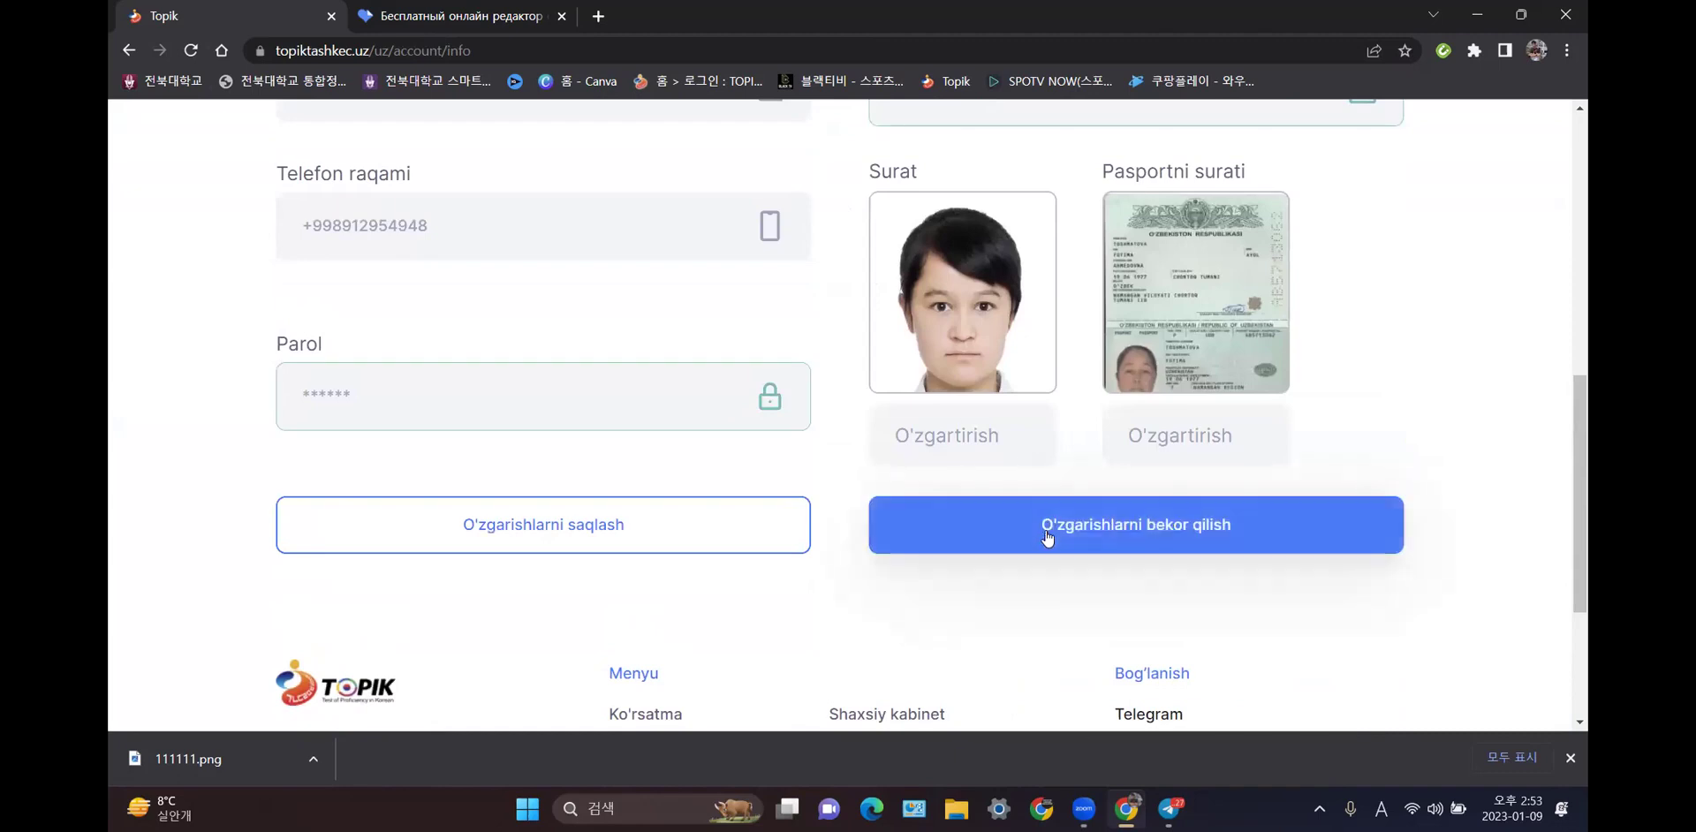
click(987, 532)
scroll(982, 523, down, 3)
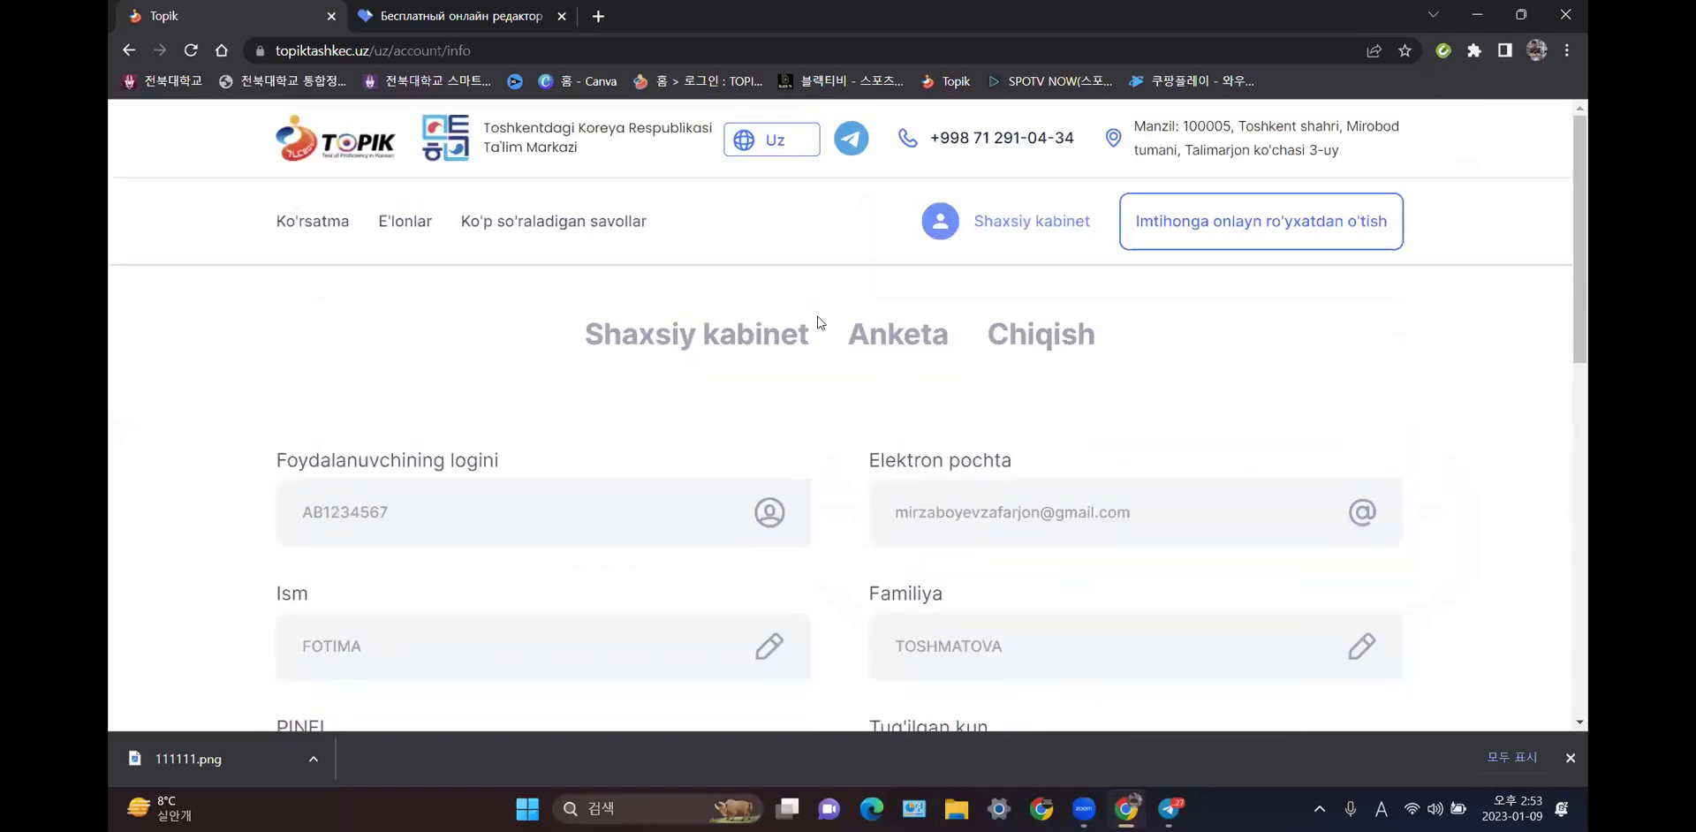
scroll(927, 336, down, 4)
scroll(918, 371, down, 6)
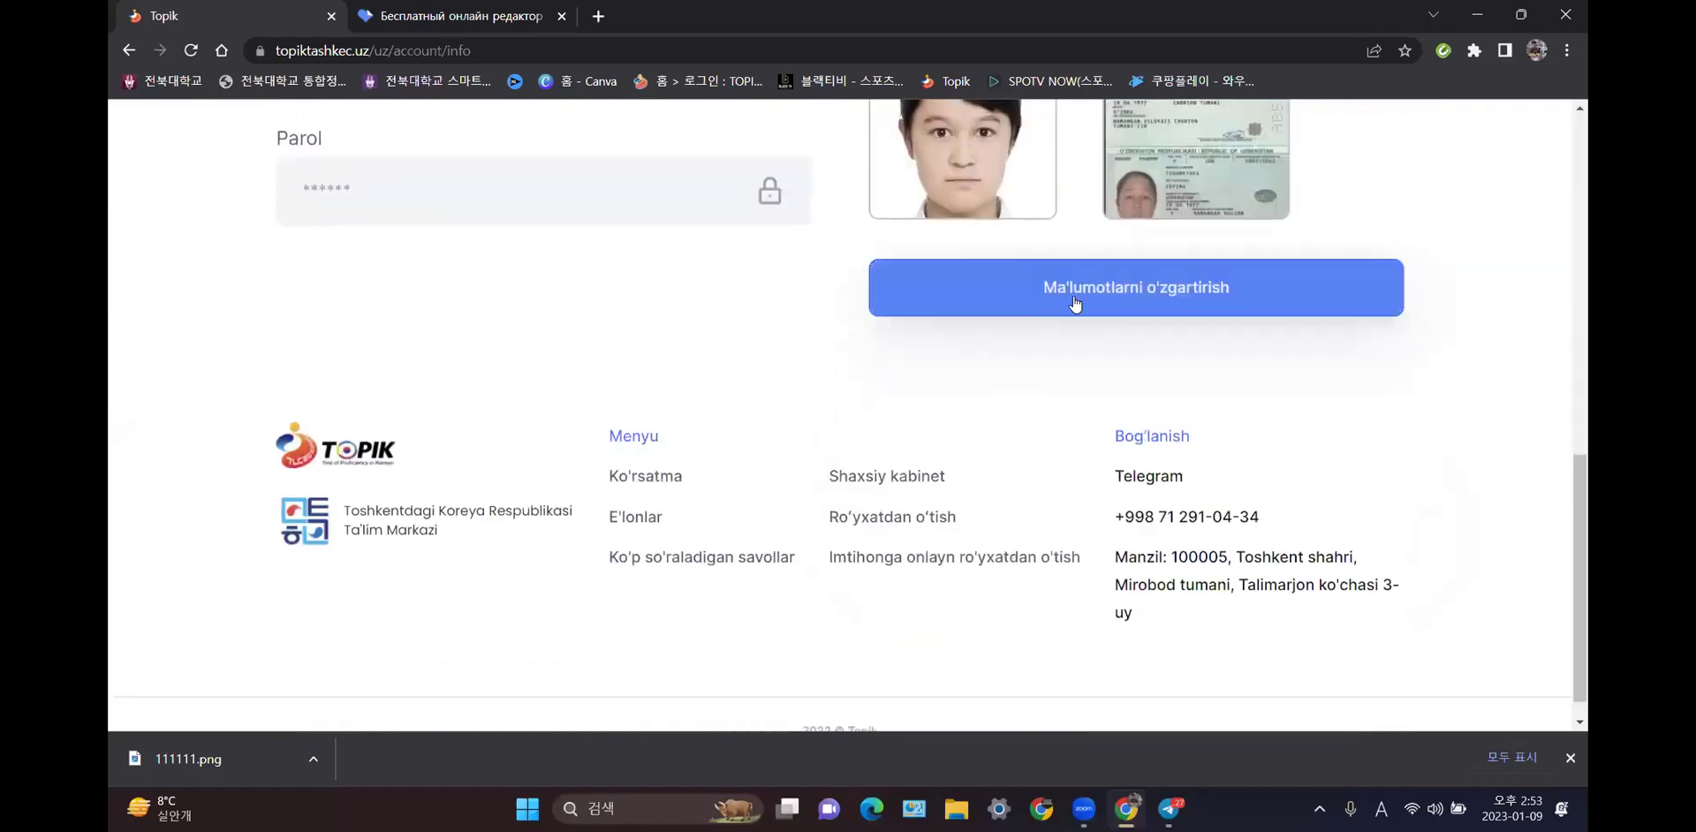
scroll(1130, 353, up, 1)
- Reopen the profile for editing and review the PINFL and first-name fields
click(1177, 394)
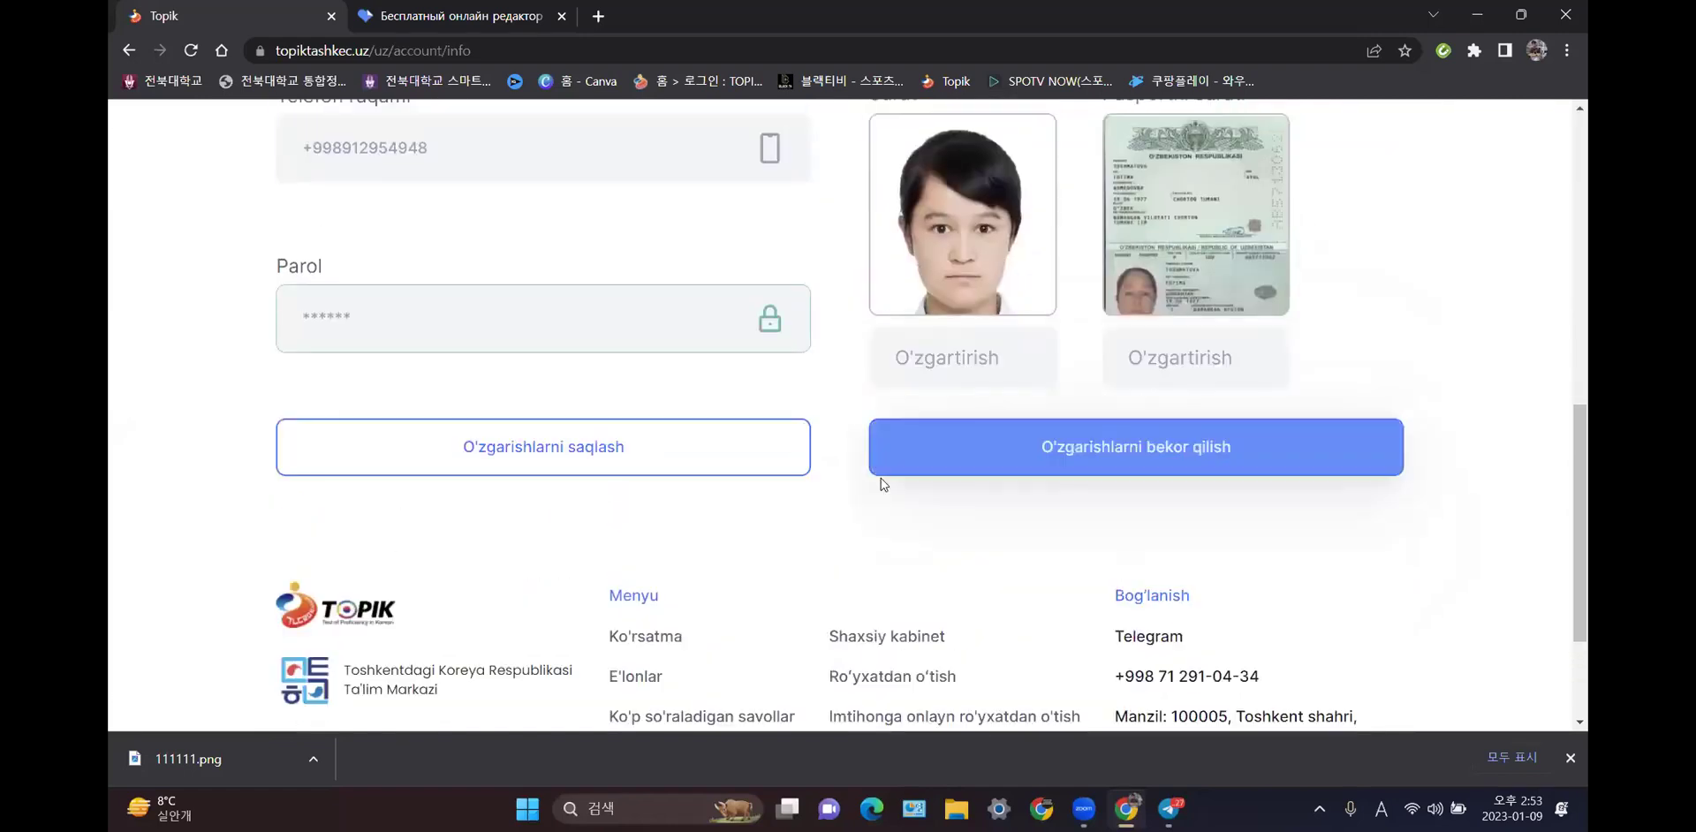
scroll(662, 458, up, 4)
click(480, 393)
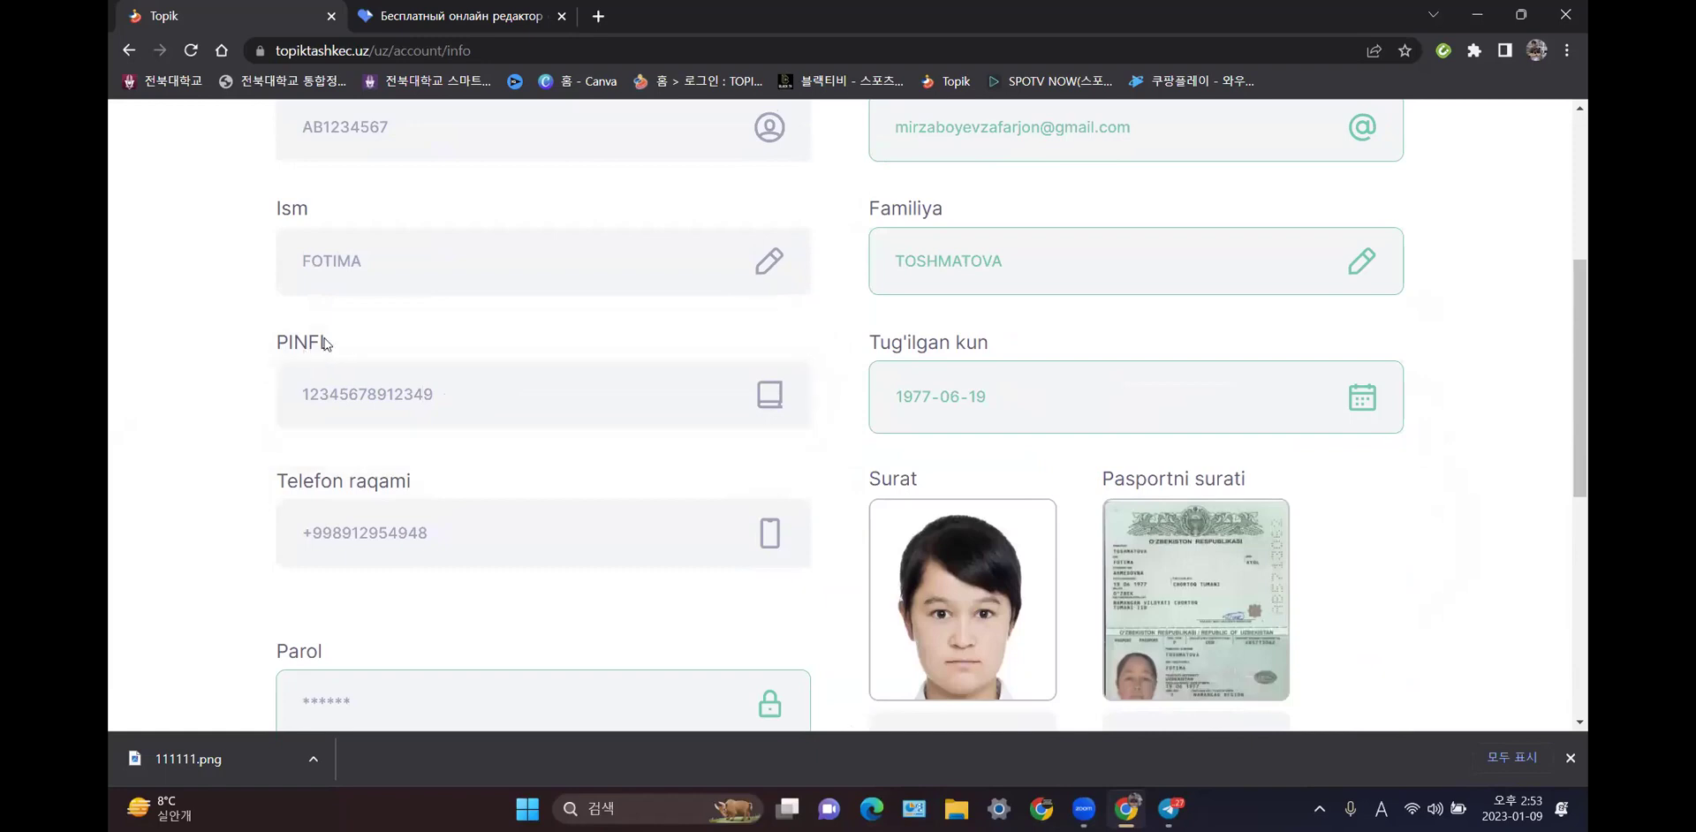
click(432, 262)
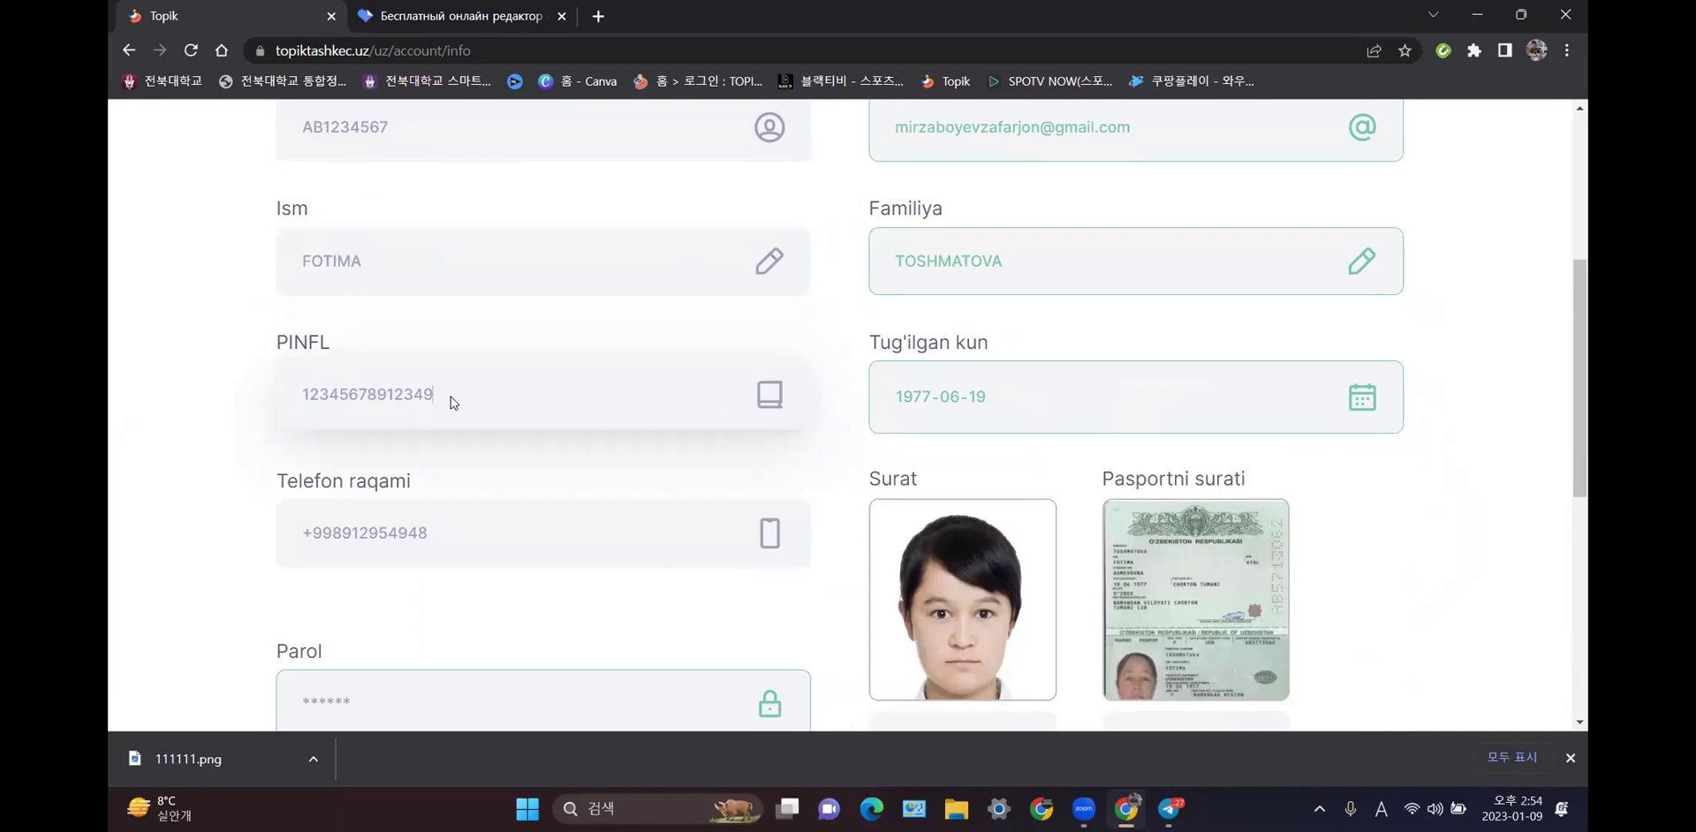
scroll(477, 461, down, 2)
scroll(548, 433, up, 3)
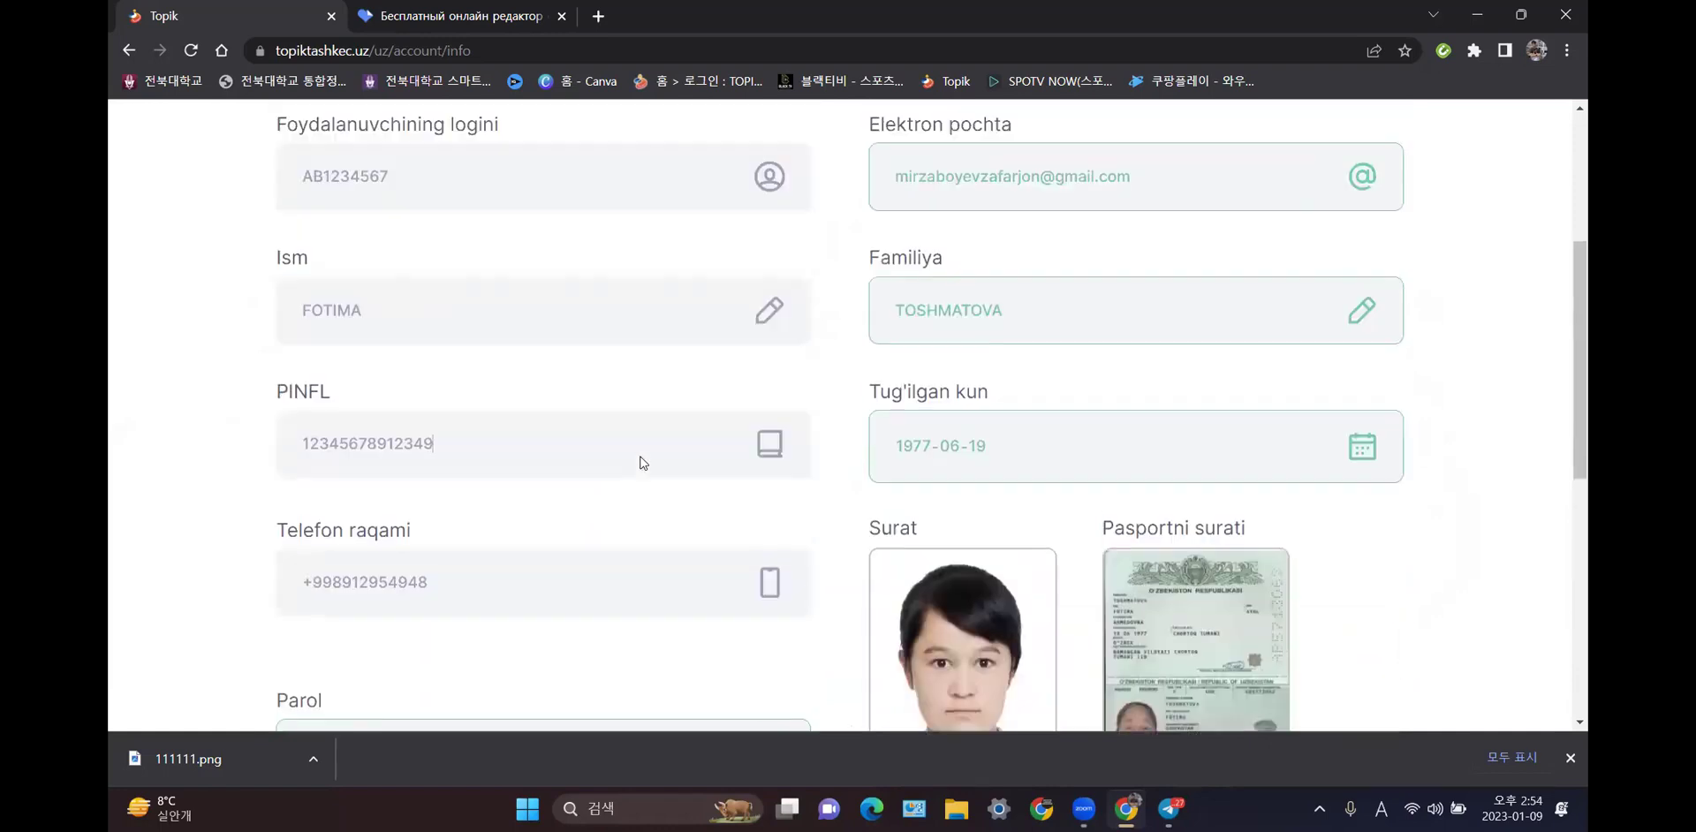
click(616, 351)
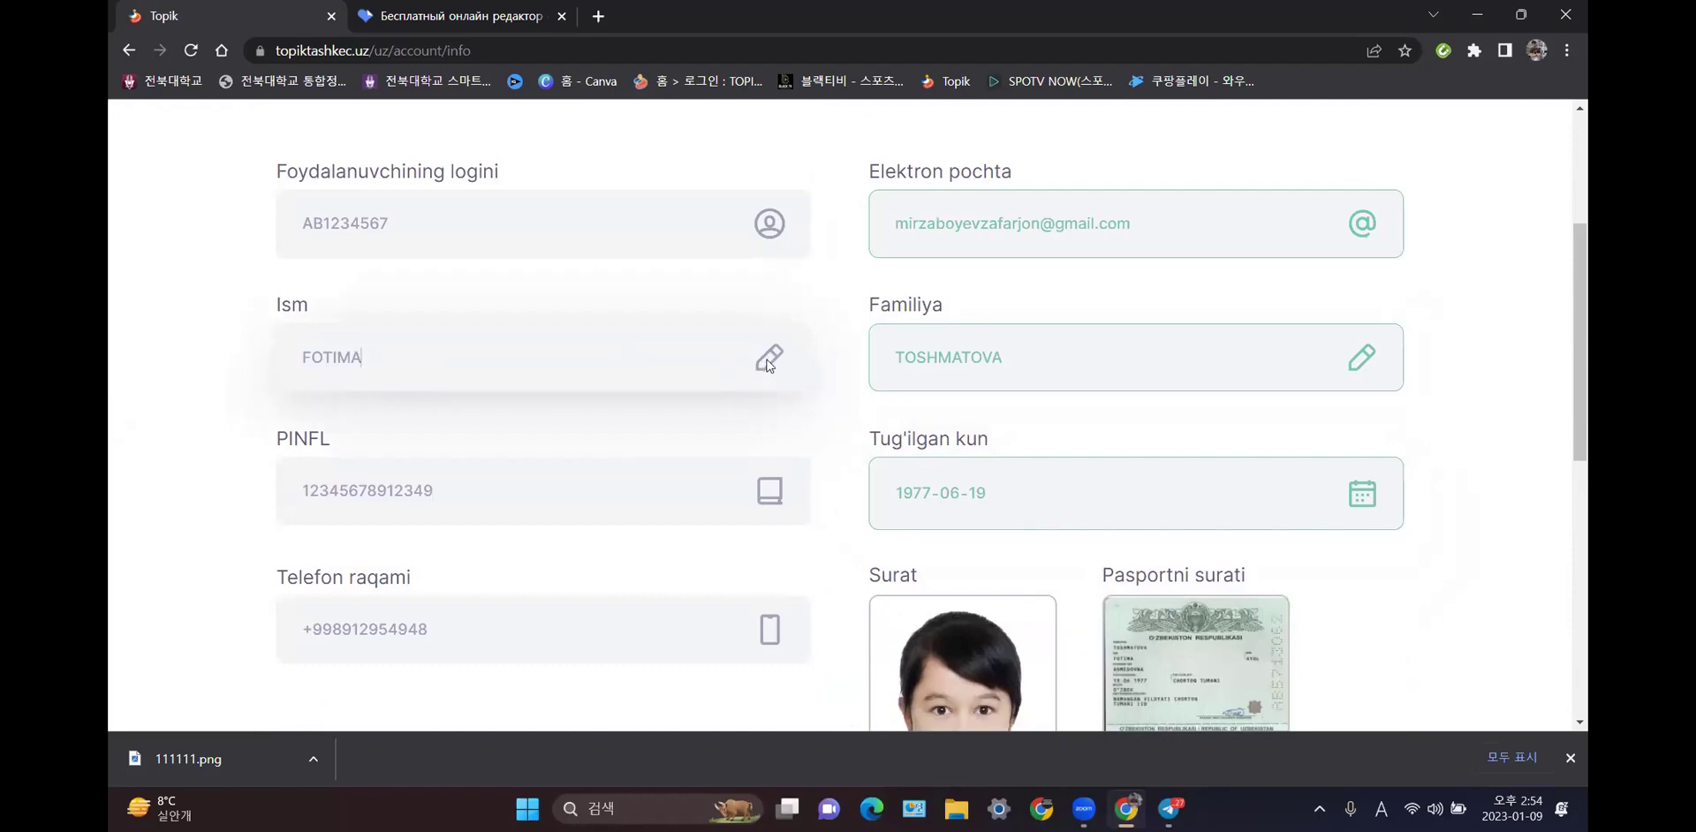
key(ctrl+a)
click(678, 368)
- Save the profile changes and get the Saqlandi confirmation
scroll(678, 367, down, 6)
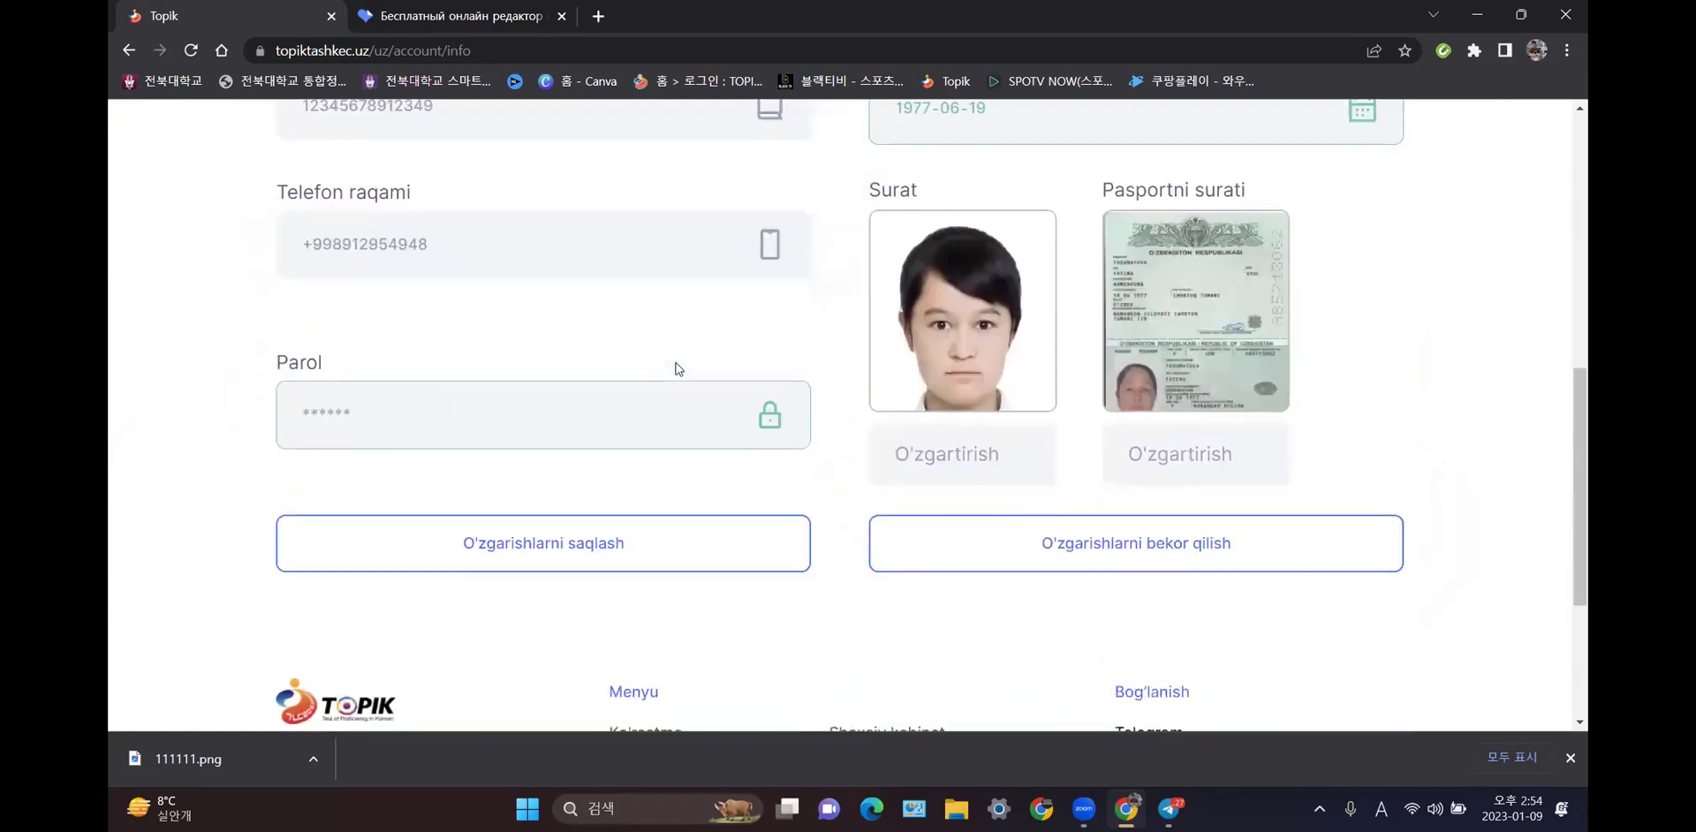
scroll(670, 375, up, 4)
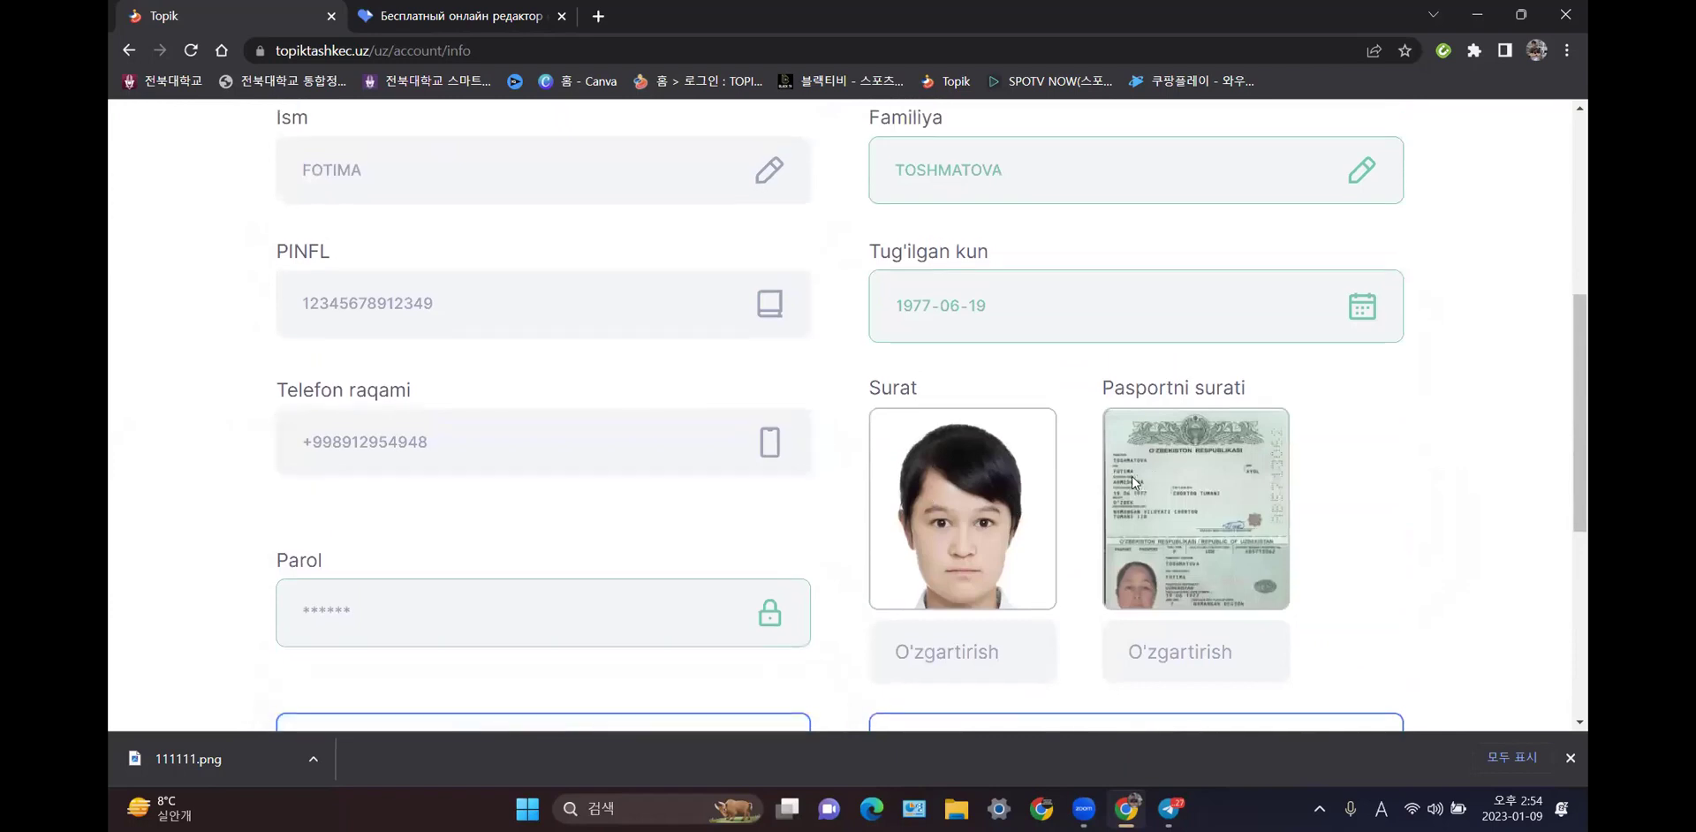
scroll(1132, 475, up, 3)
scroll(1133, 475, down, 5)
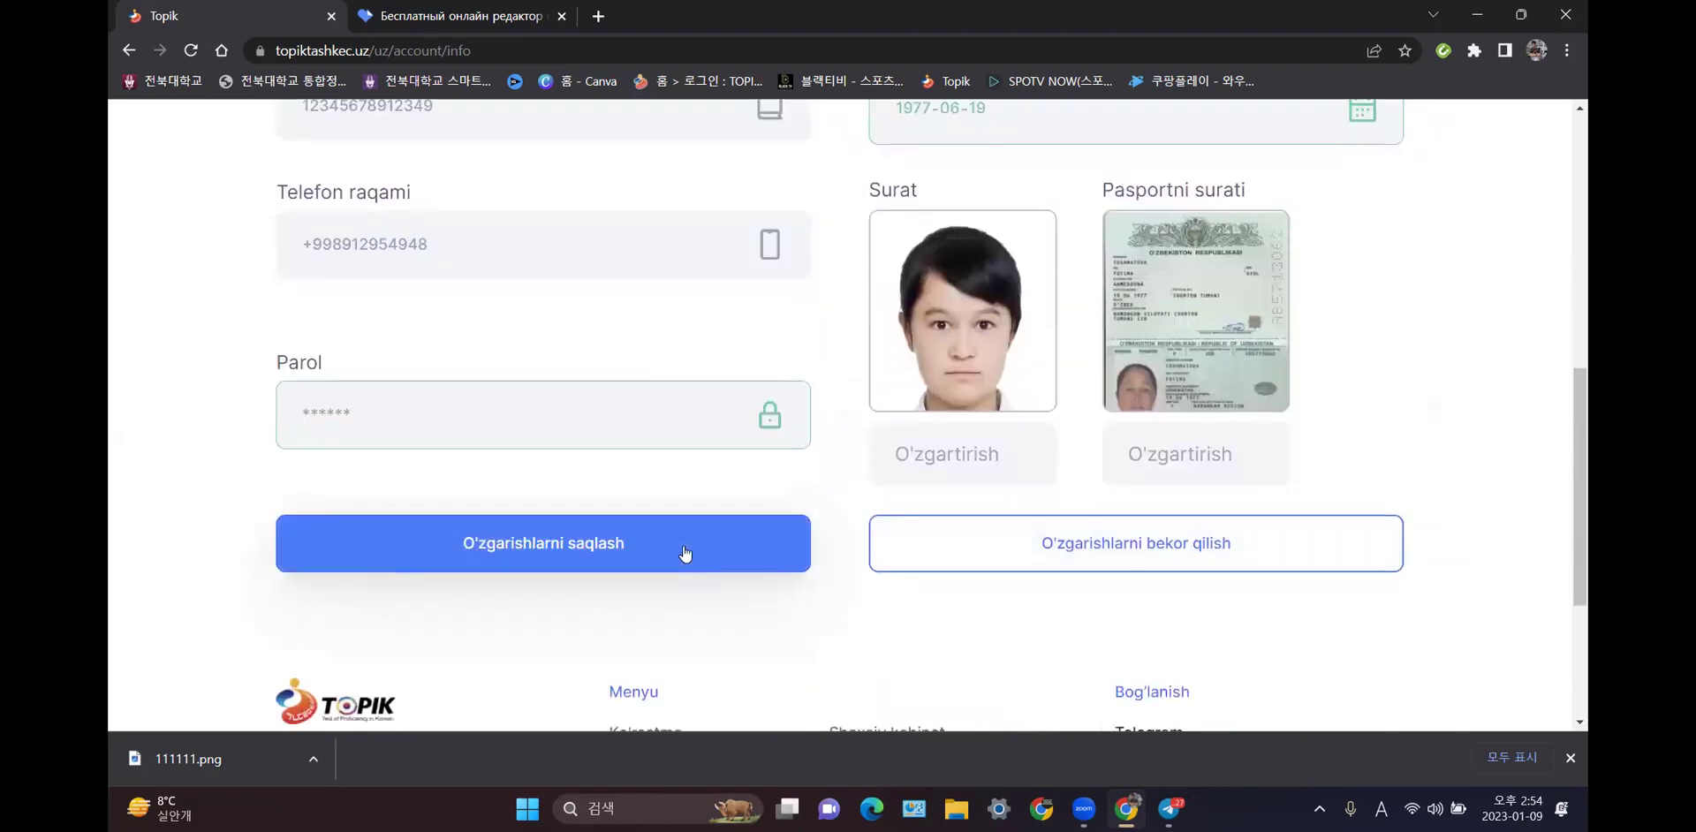
click(685, 553)
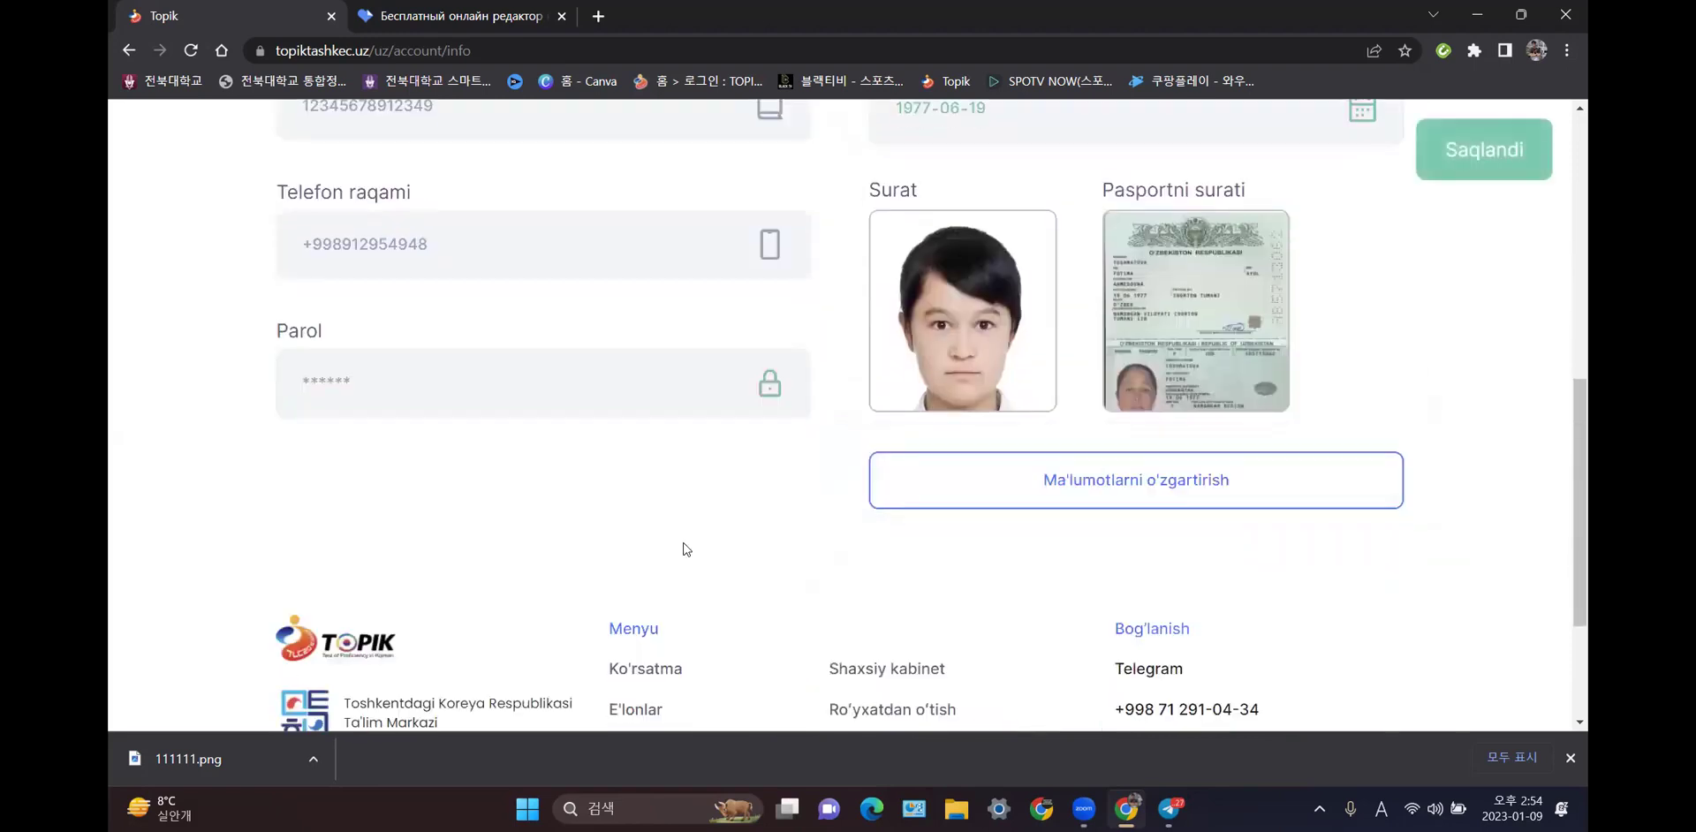
scroll(734, 523, up, 3)
scroll(734, 527, up, 4)
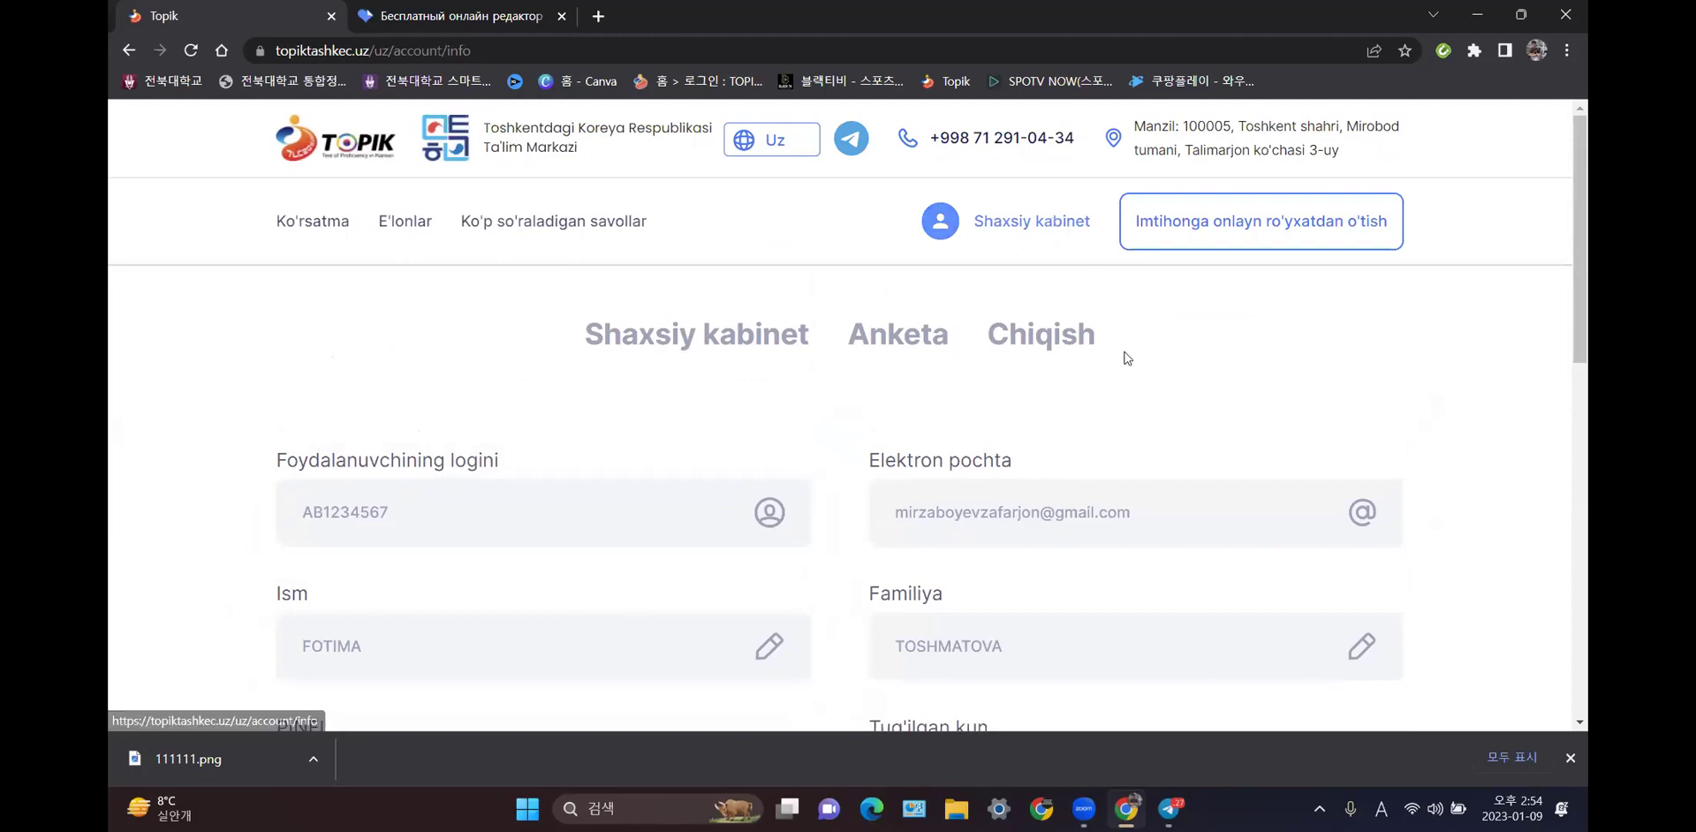
- Return to the TOPIK Tashkent home page using the TOPIK header logo
click(362, 139)
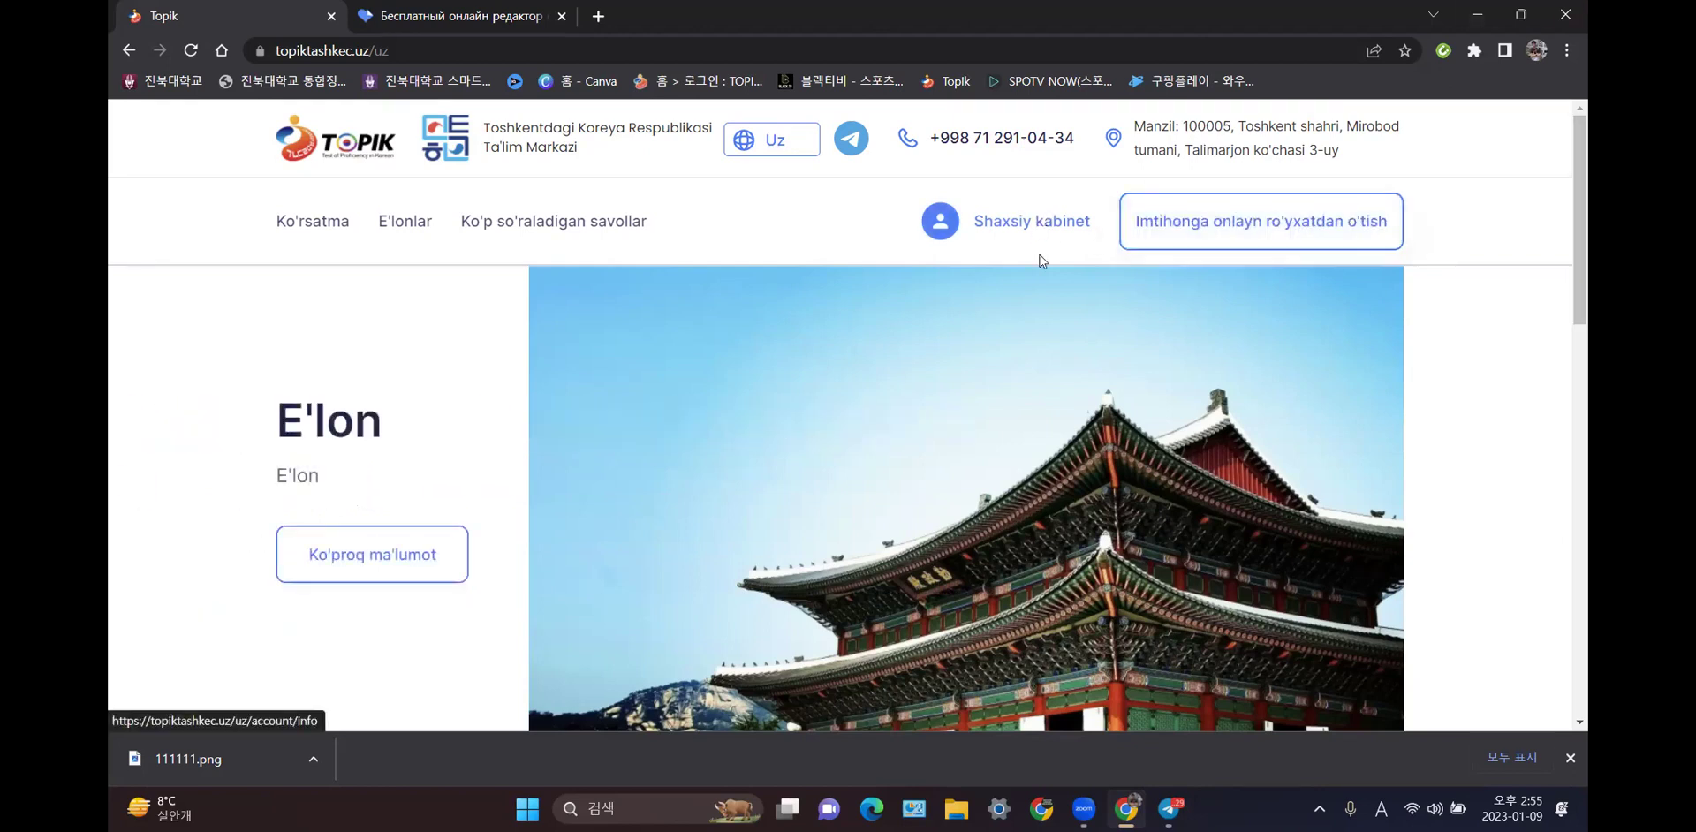
- Open the personal cabinet profile for editing, touch the Parol field, then discard the edits
click(1041, 219)
scroll(1086, 397, down, 6)
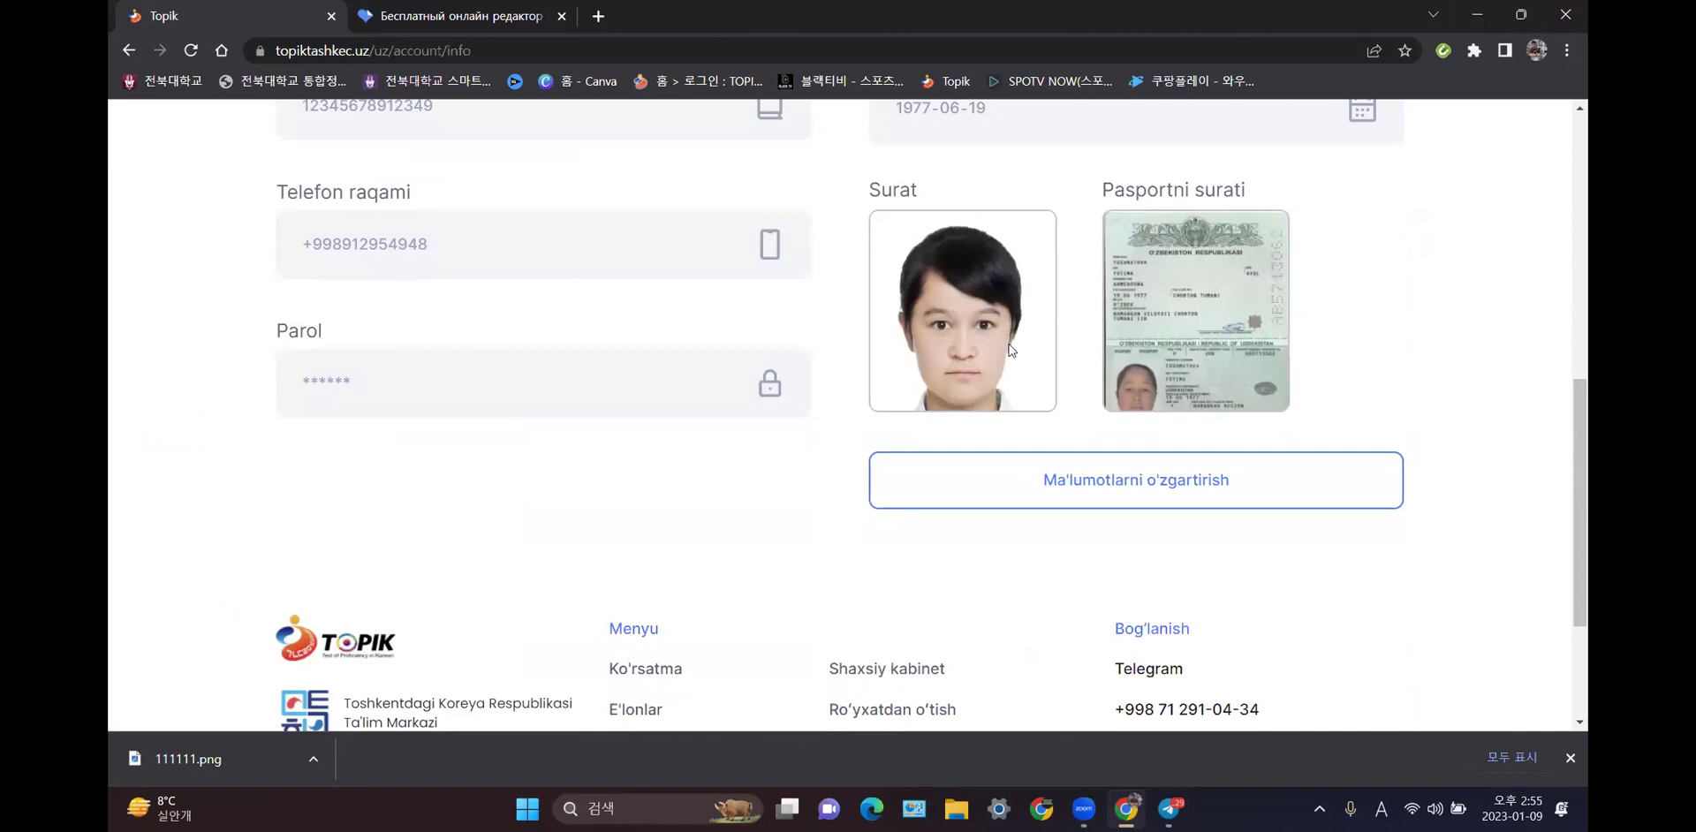
click(1148, 494)
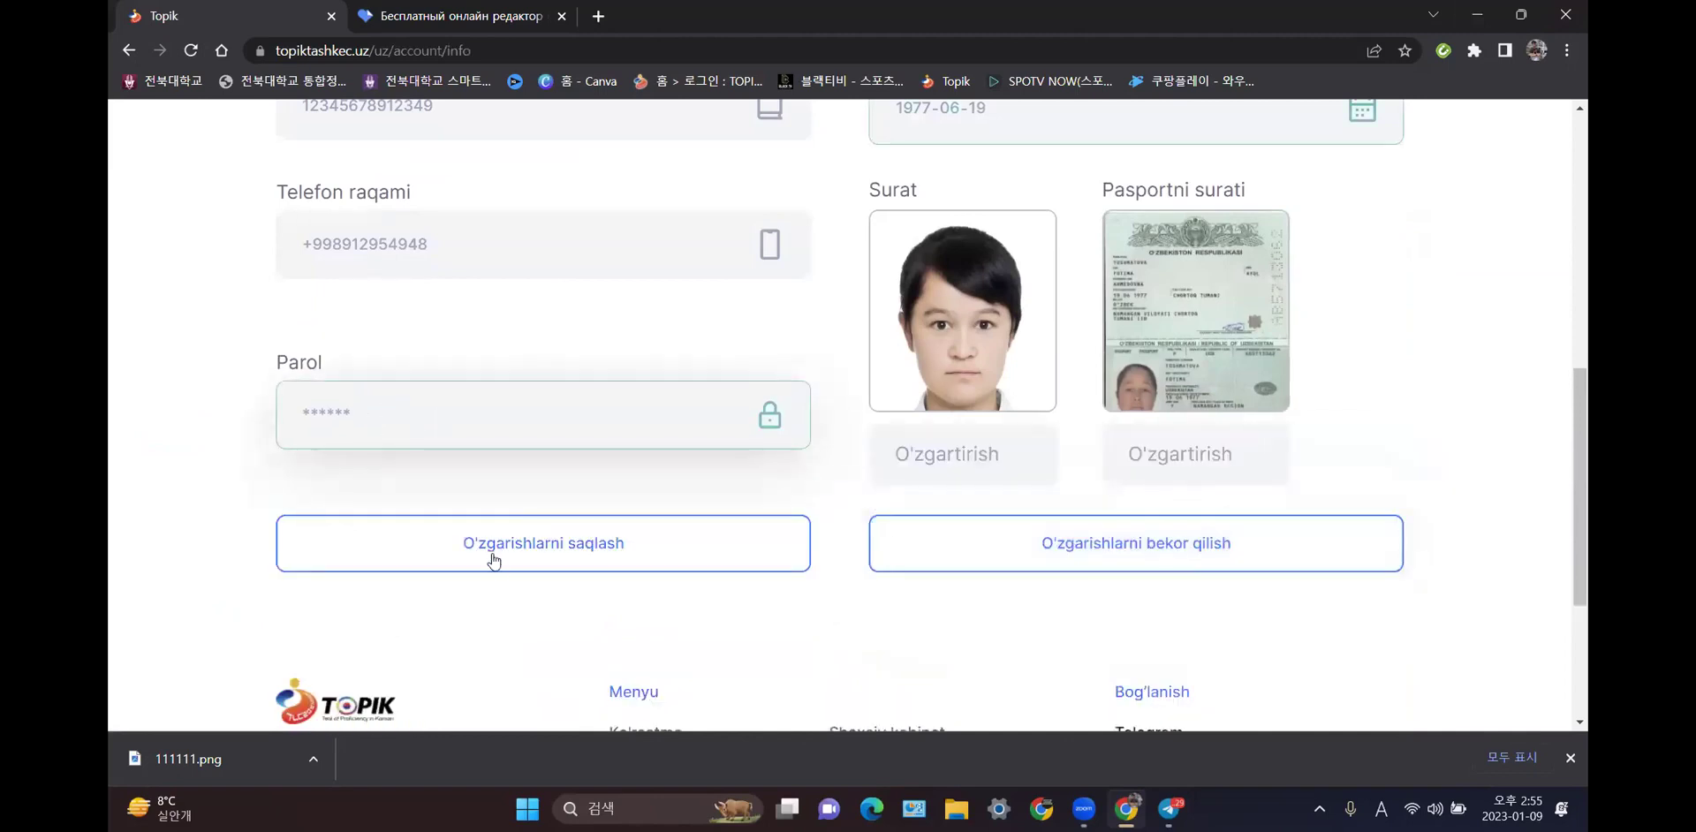
click(501, 424)
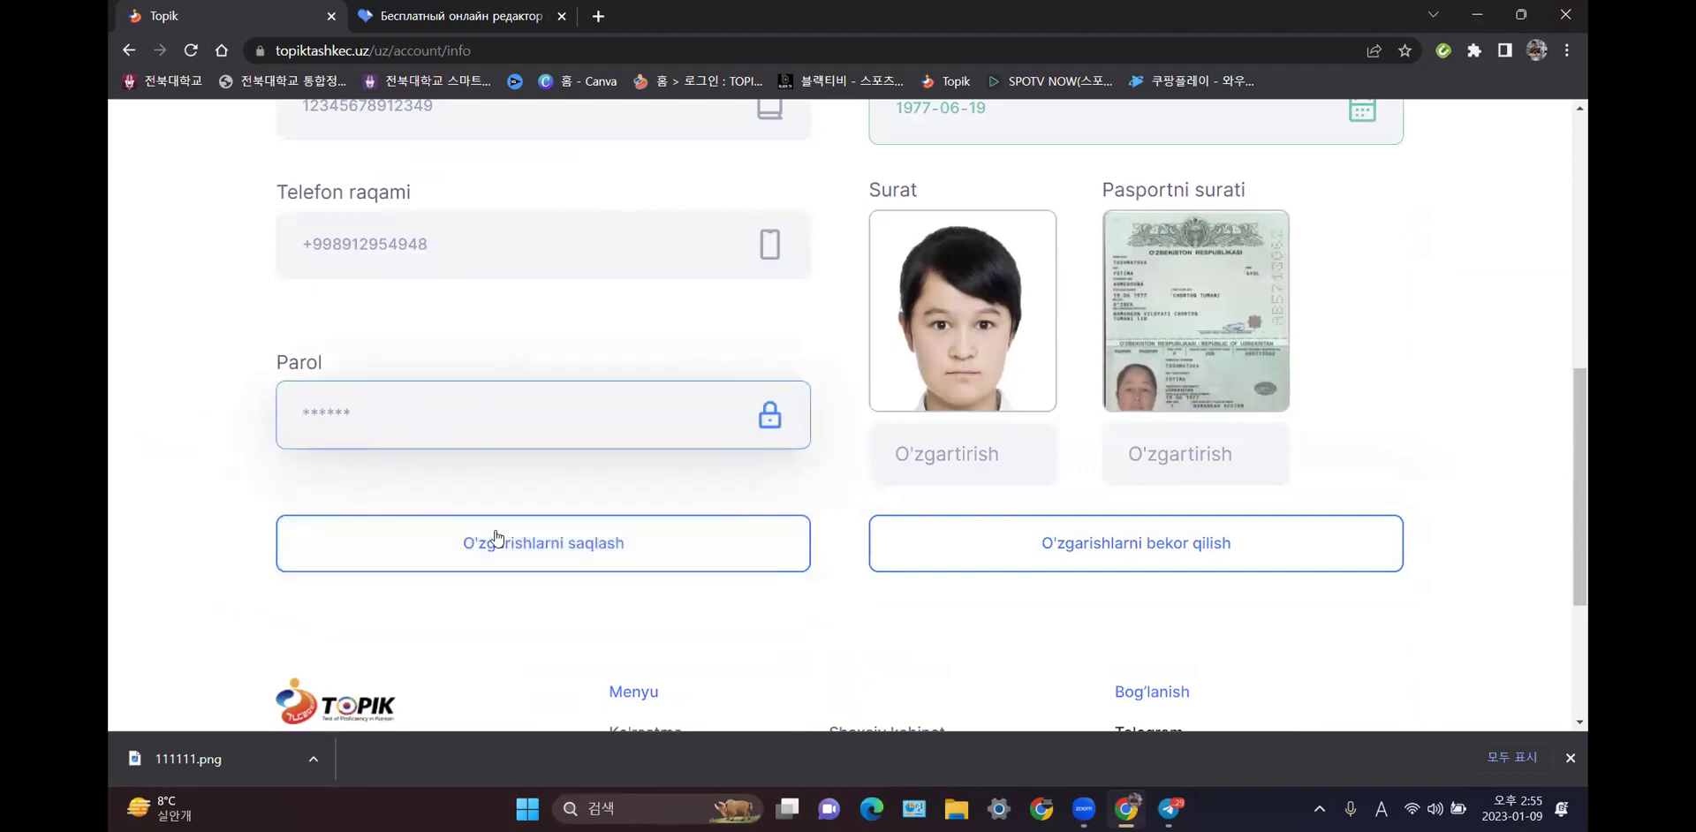
click(1095, 552)
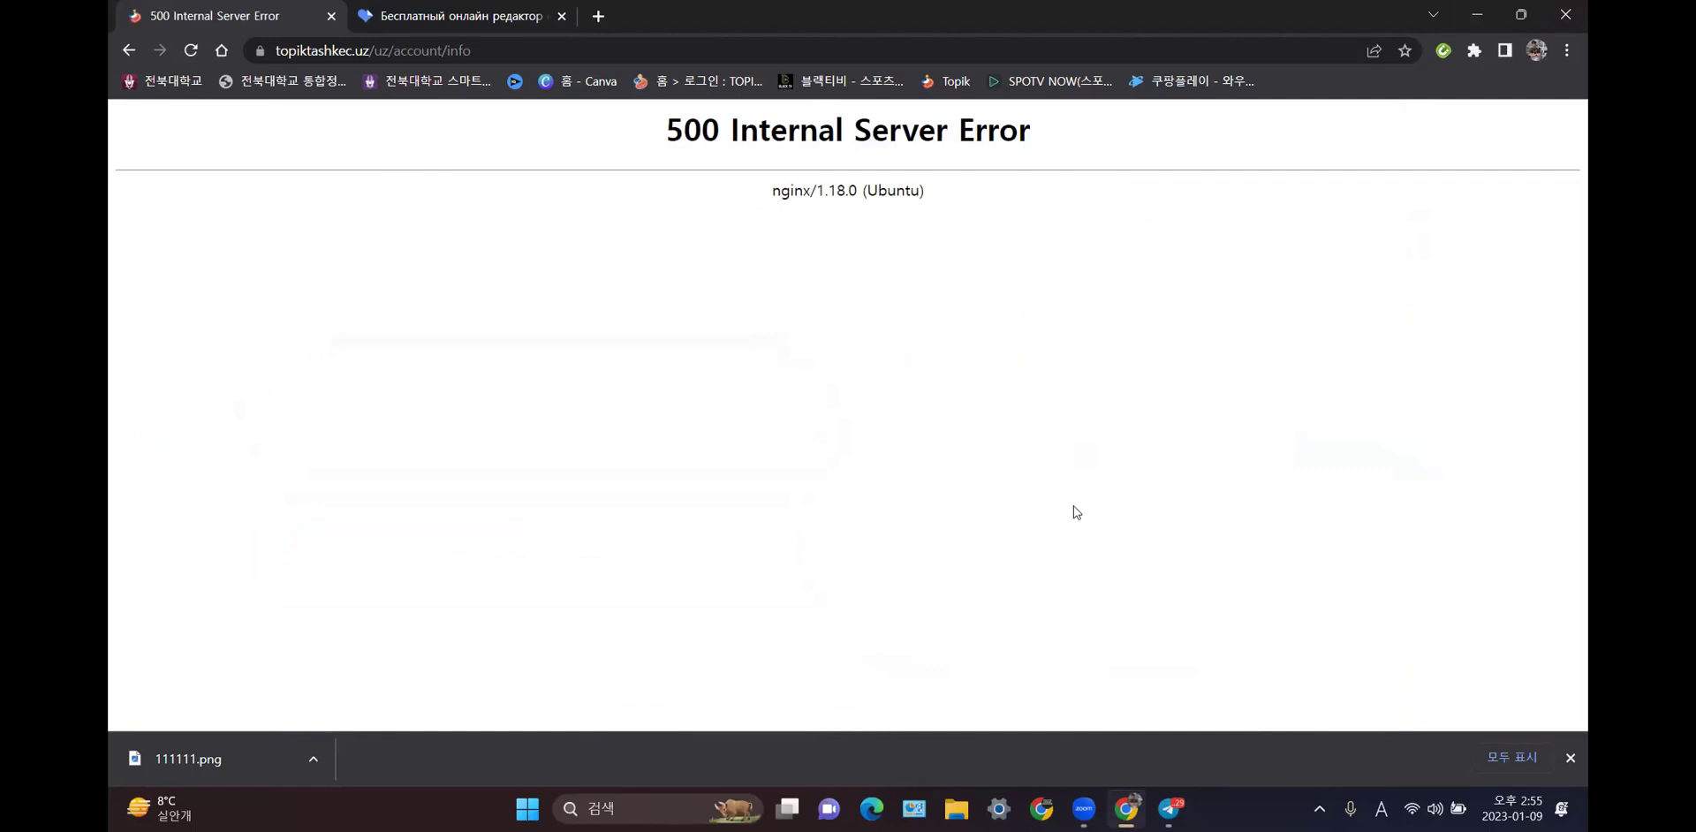
- Load the TOPIK homepage from the Topik bookmark to leave the 500 error page
click(966, 87)
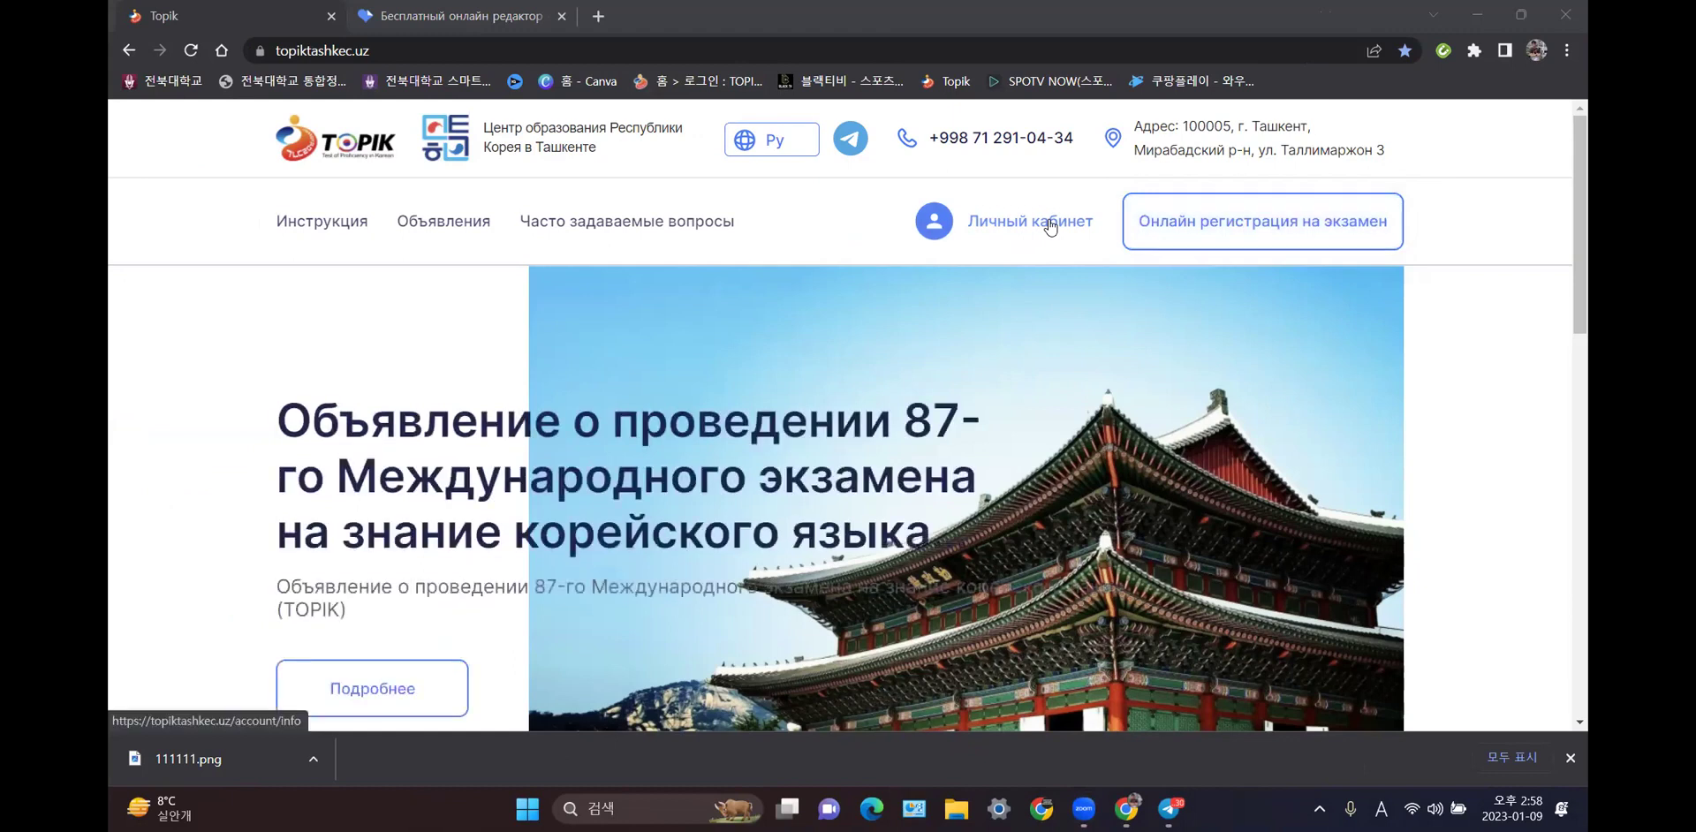
- Change the site language from Ру to Uz
click(781, 145)
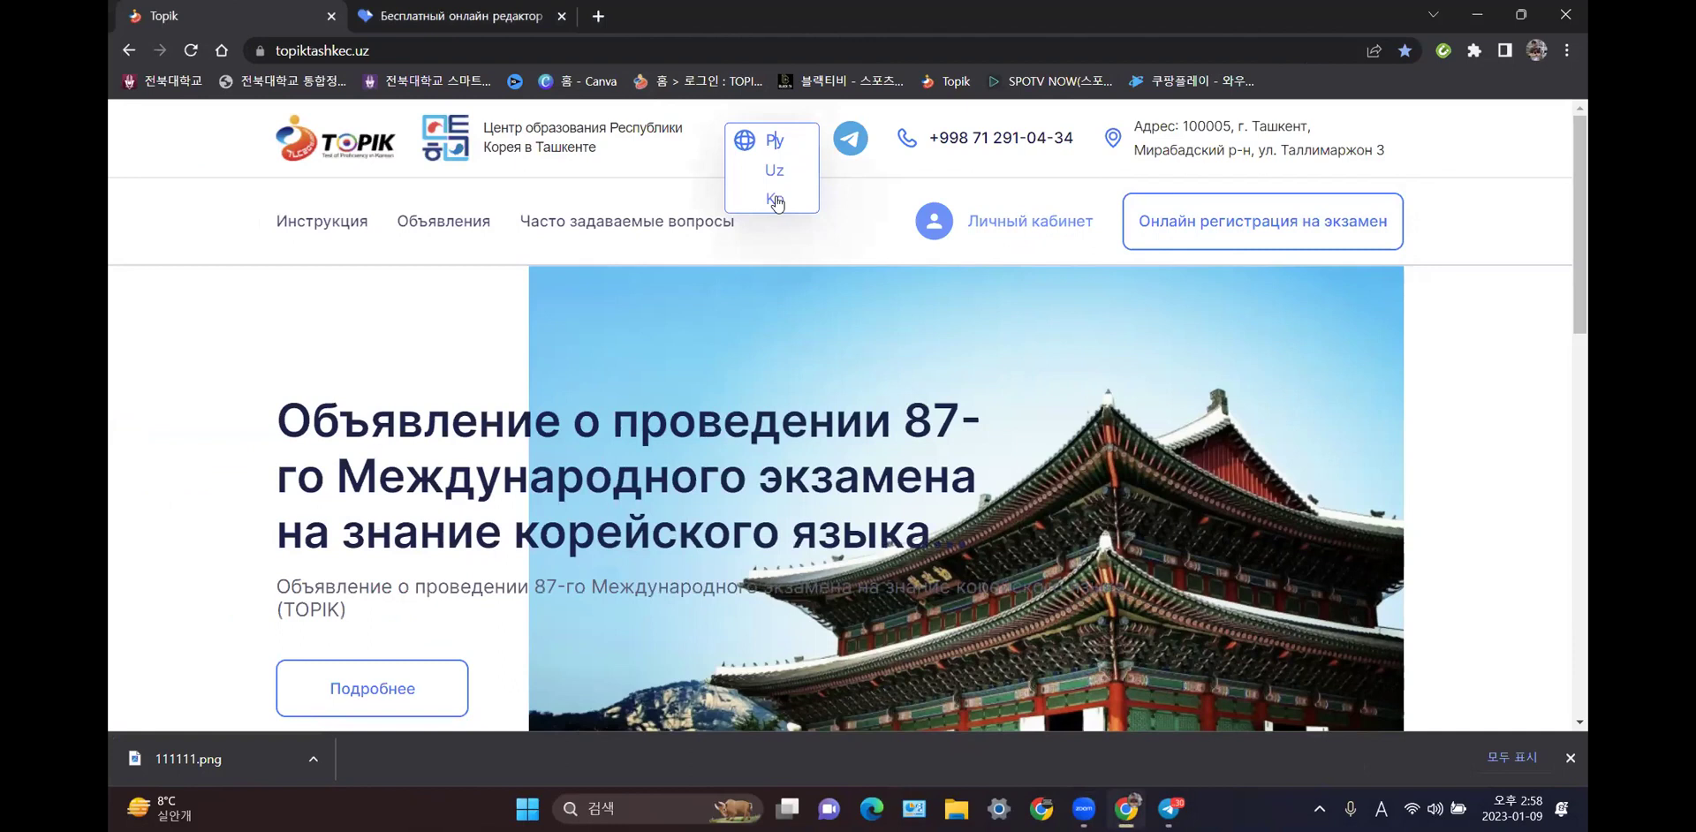
click(774, 175)
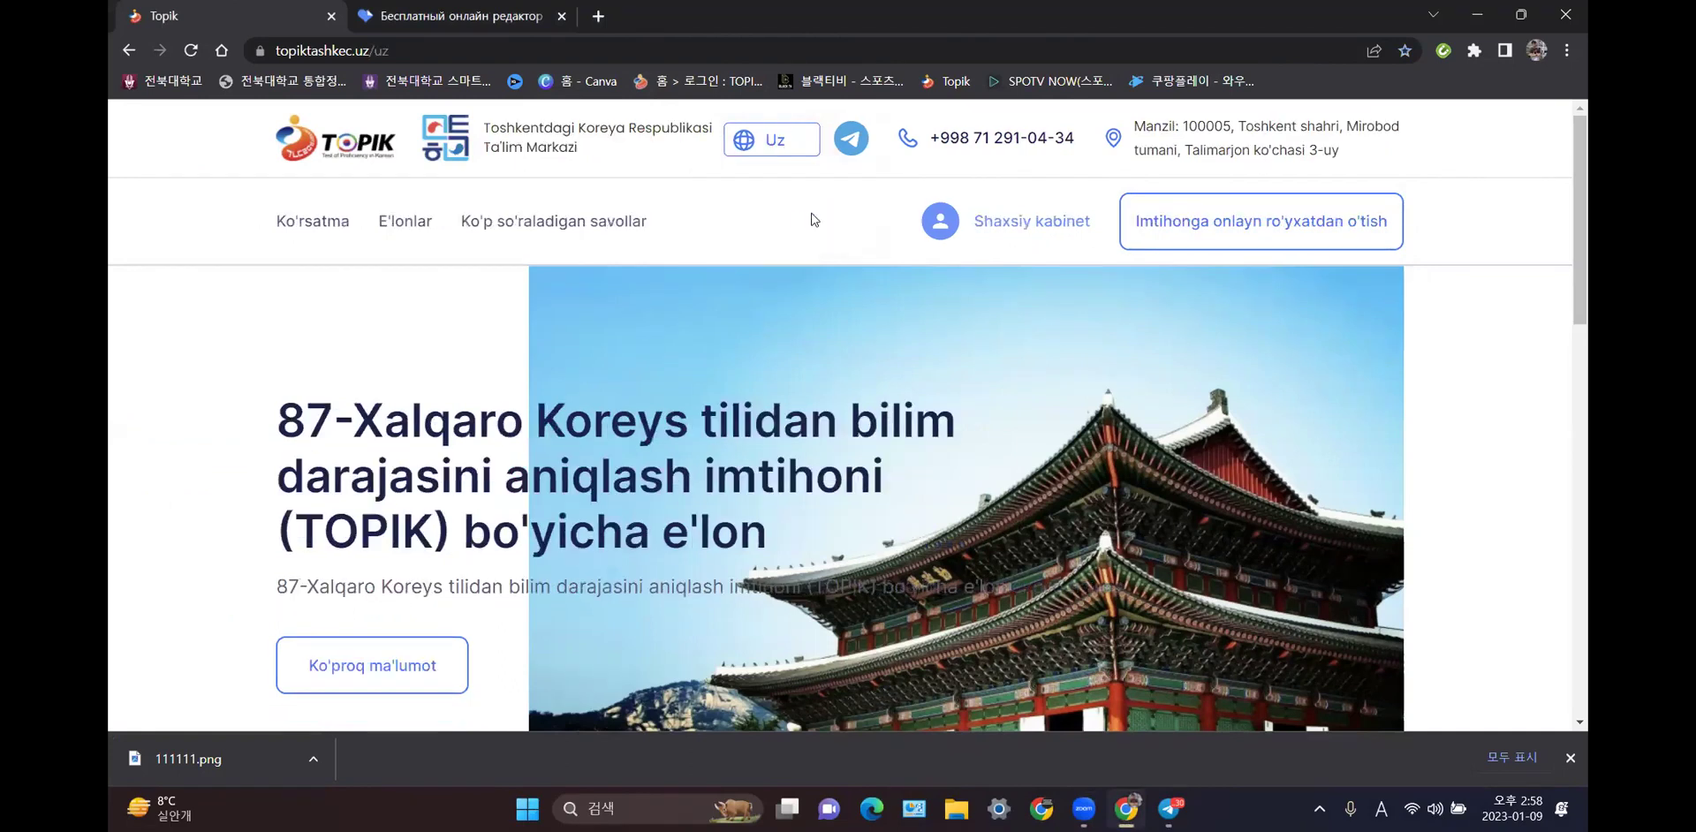
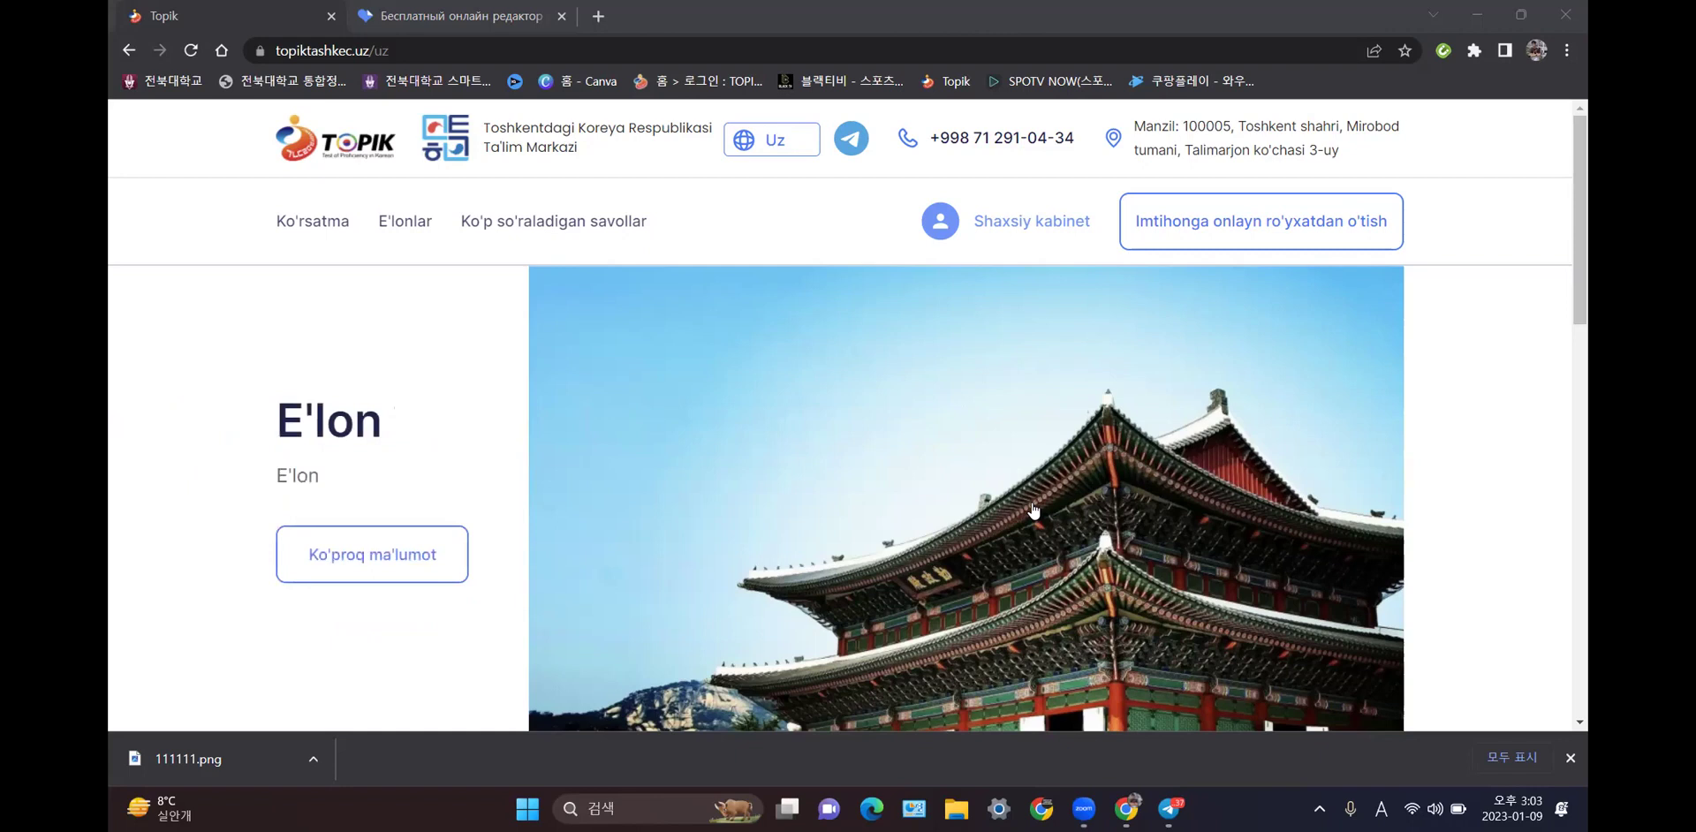
- Log out of the TOPIK Tashkent personal account with Chiqish
click(985, 215)
scroll(989, 369, down, 1)
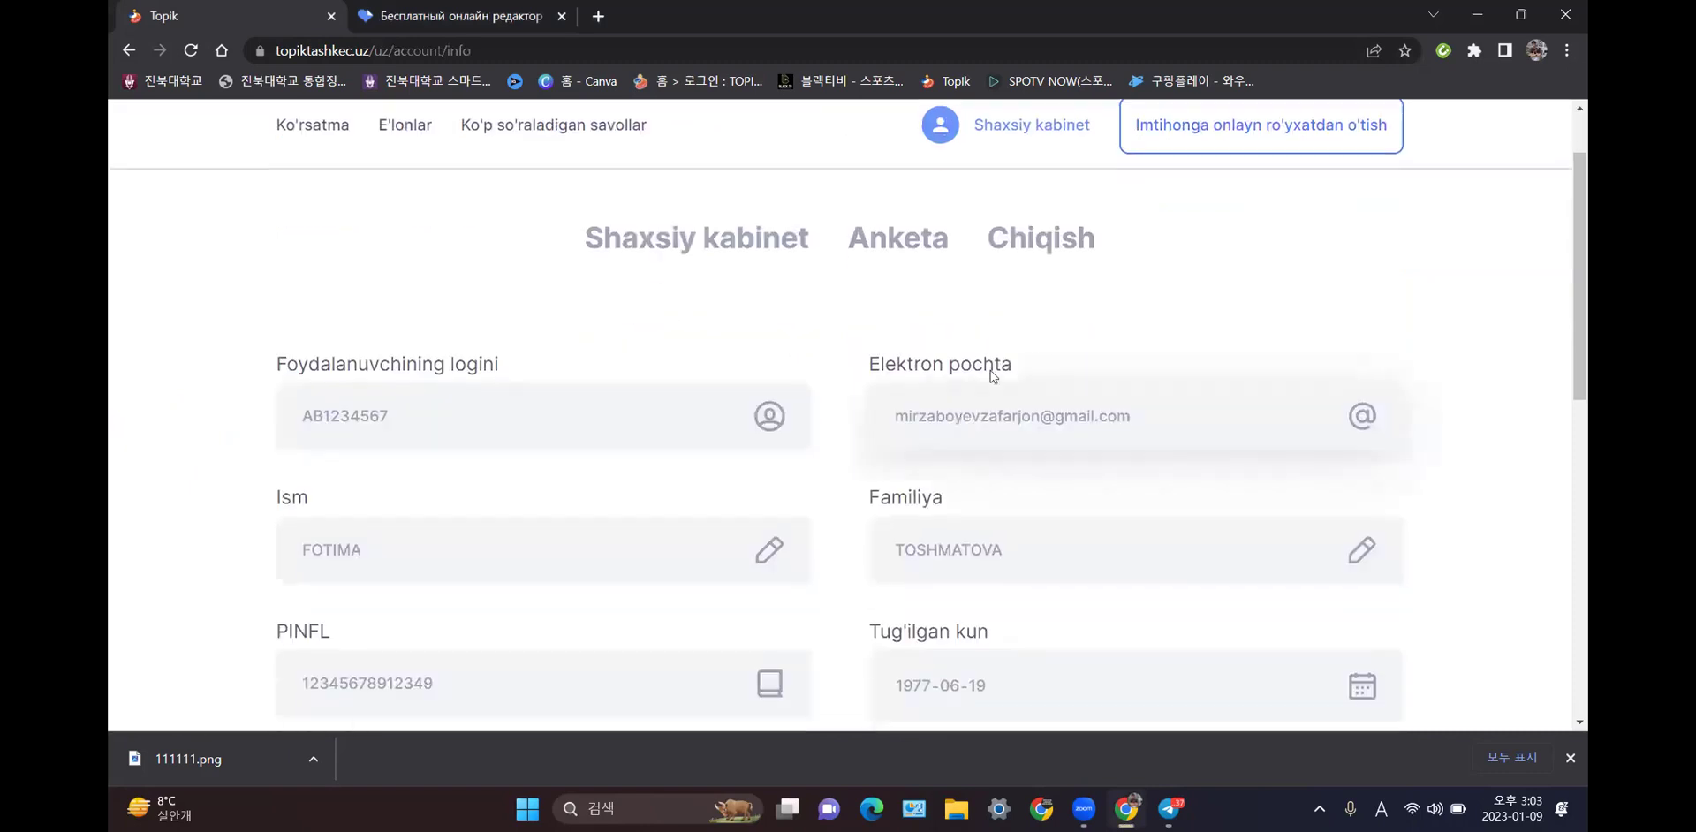
click(1051, 239)
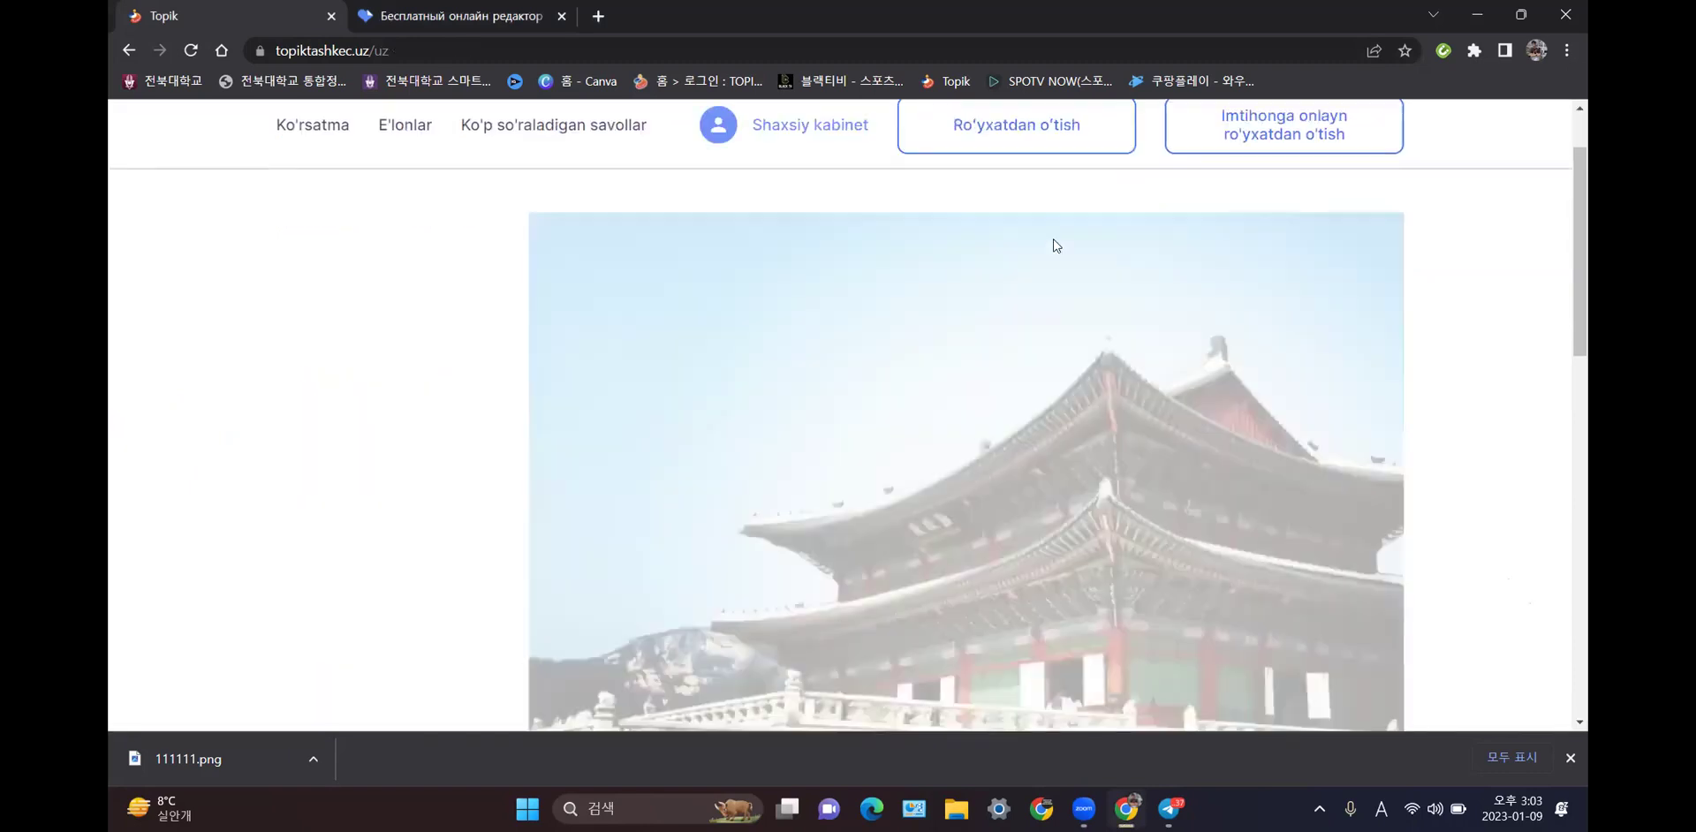
- Return to Shaxsiy kabinet and enter the passport number and account password in the login form
click(821, 125)
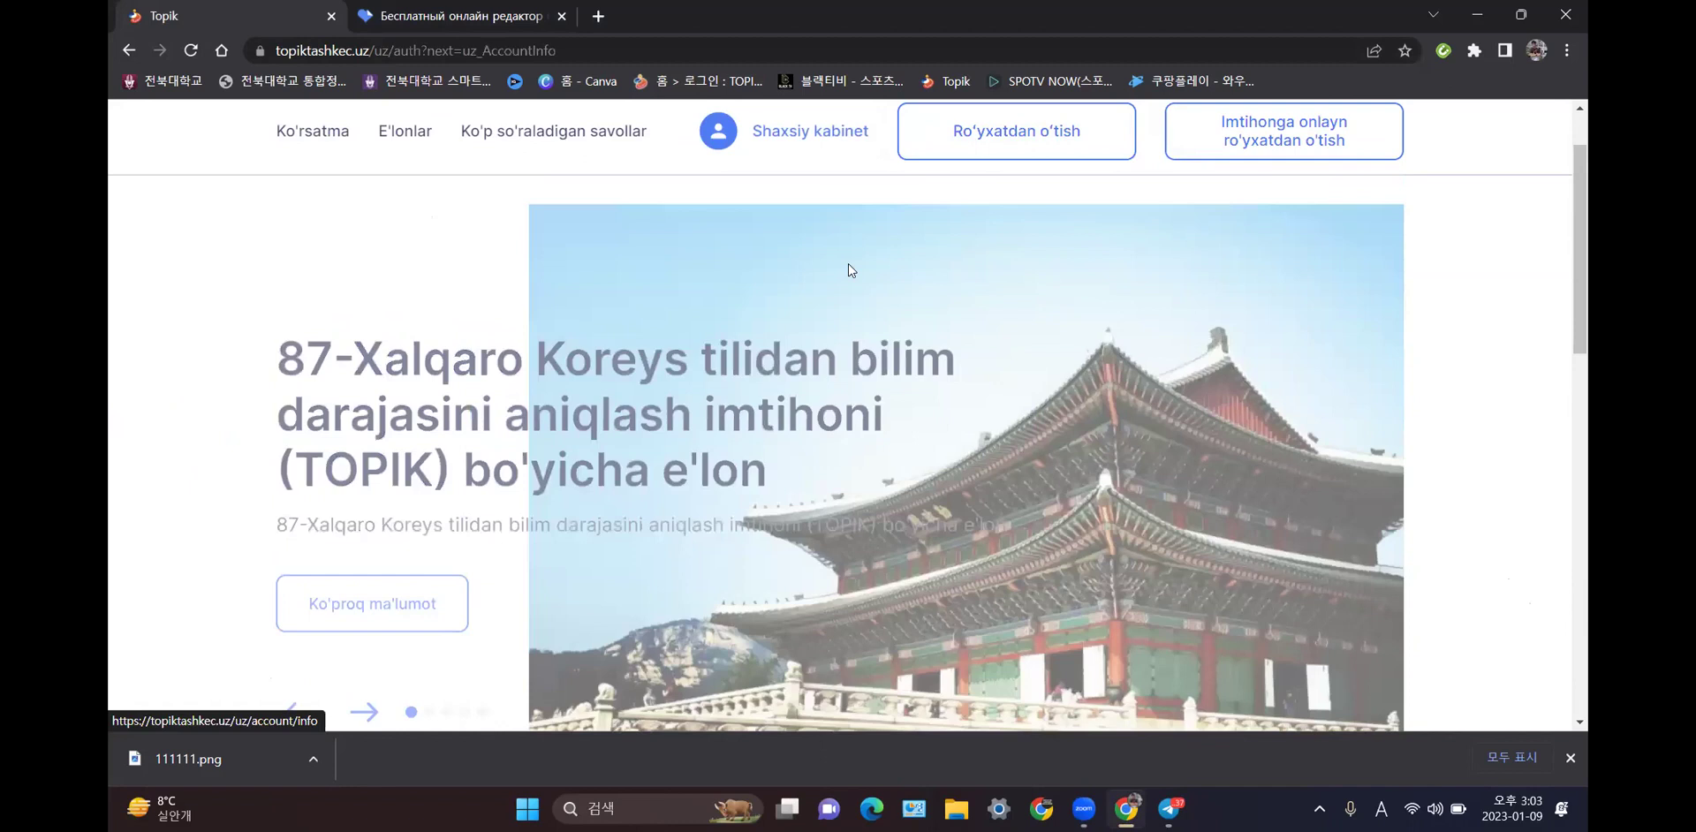
click(831, 430)
text(A)
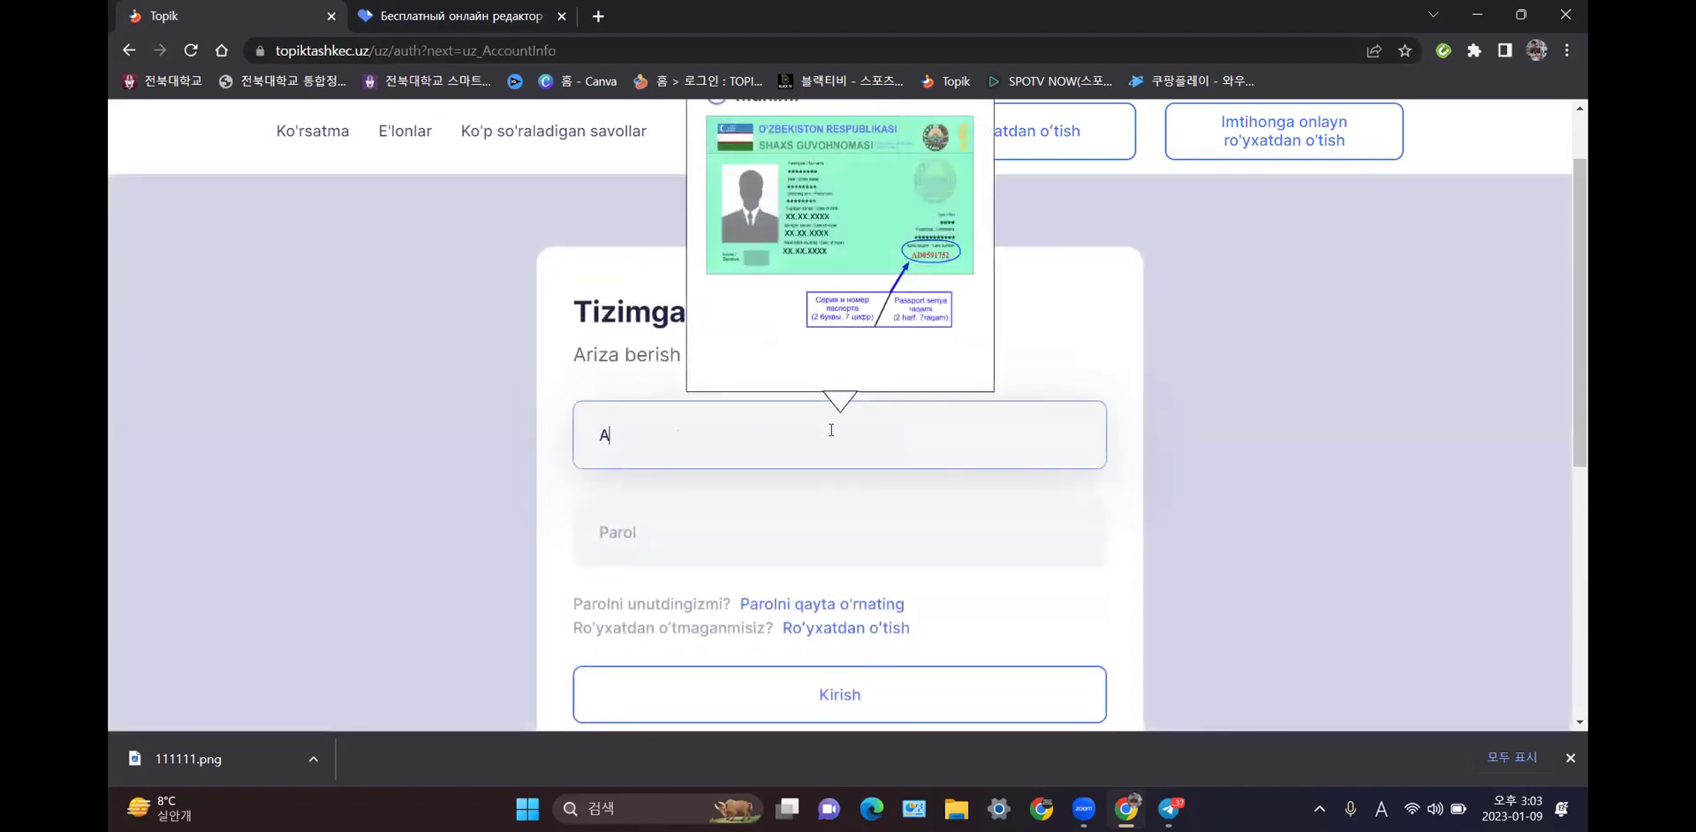
text(B1234567)
click(834, 509)
text(topik)
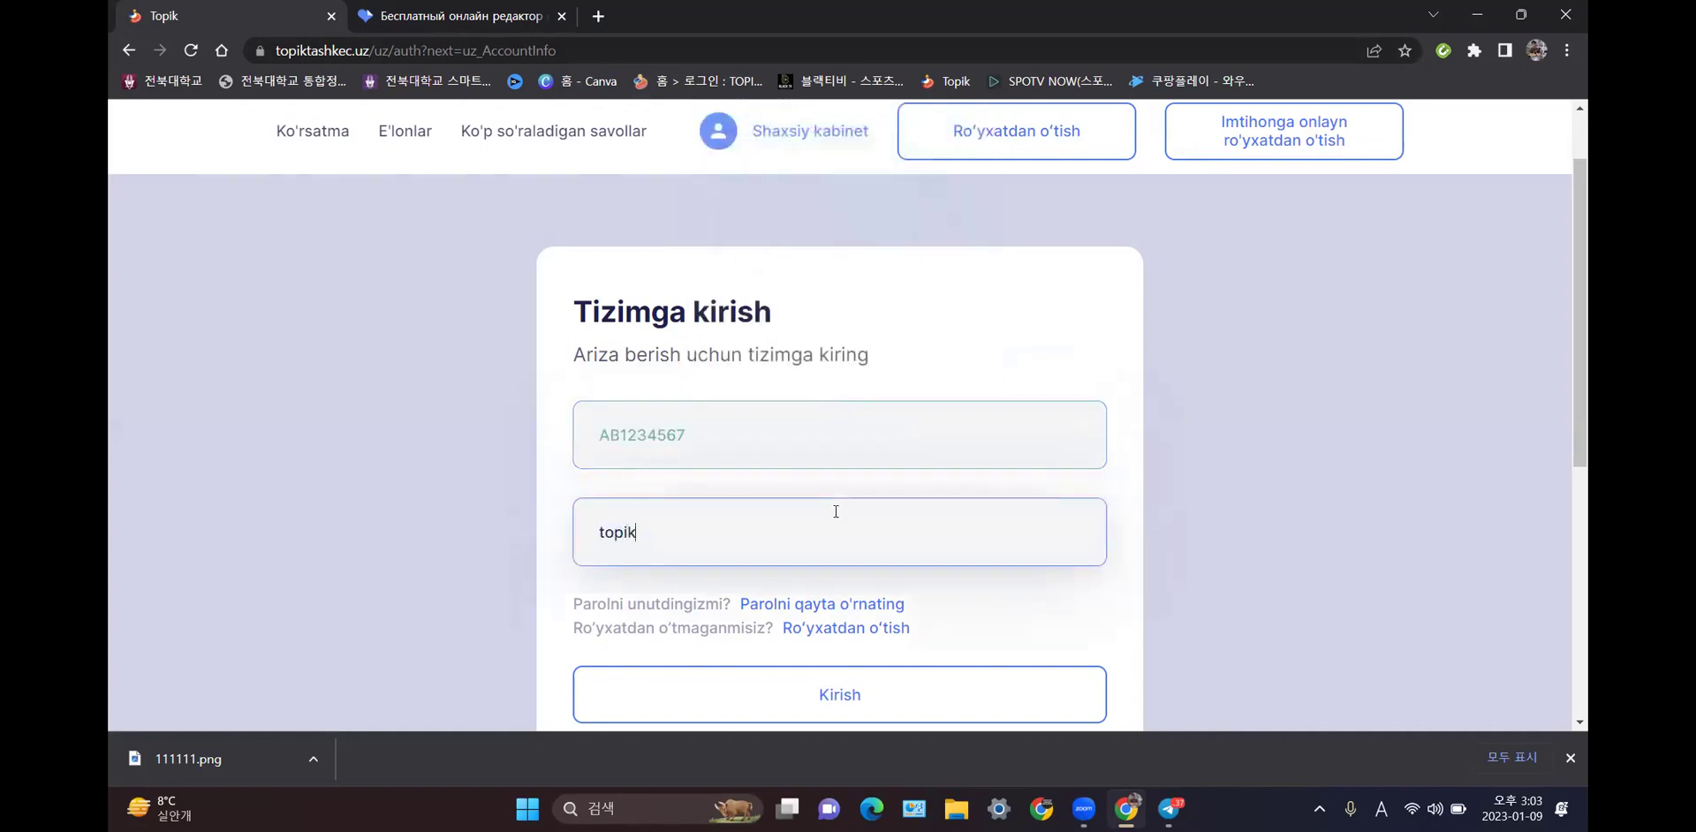
text(@2023)
- Sign in with Kirish and scroll the profile showing login, e-mail, first name and surname
click(867, 716)
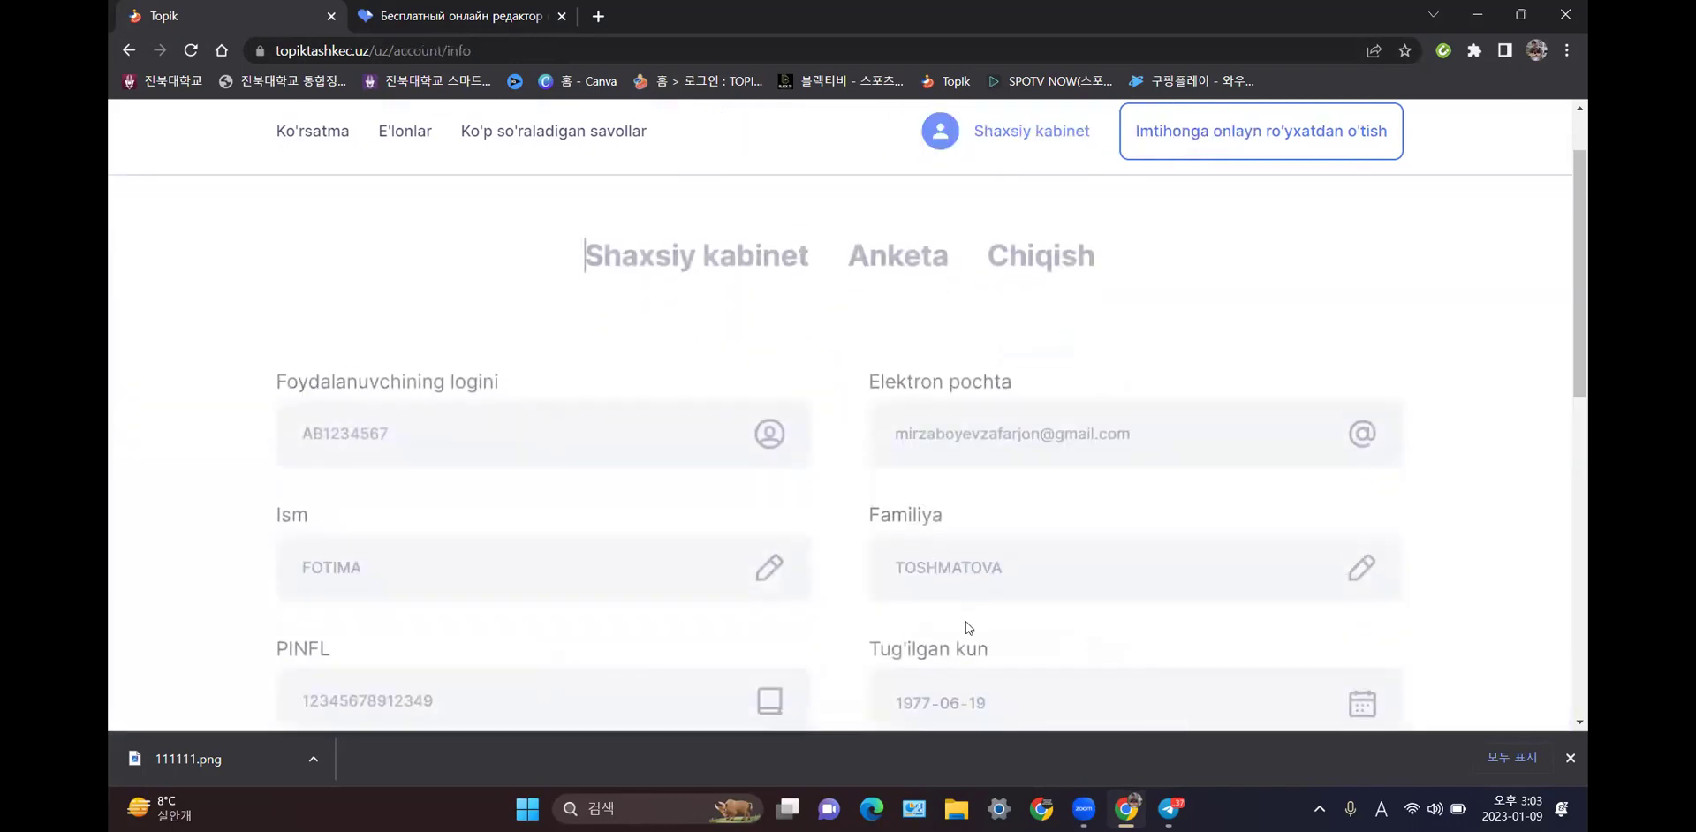
scroll(1000, 535, down, 3)
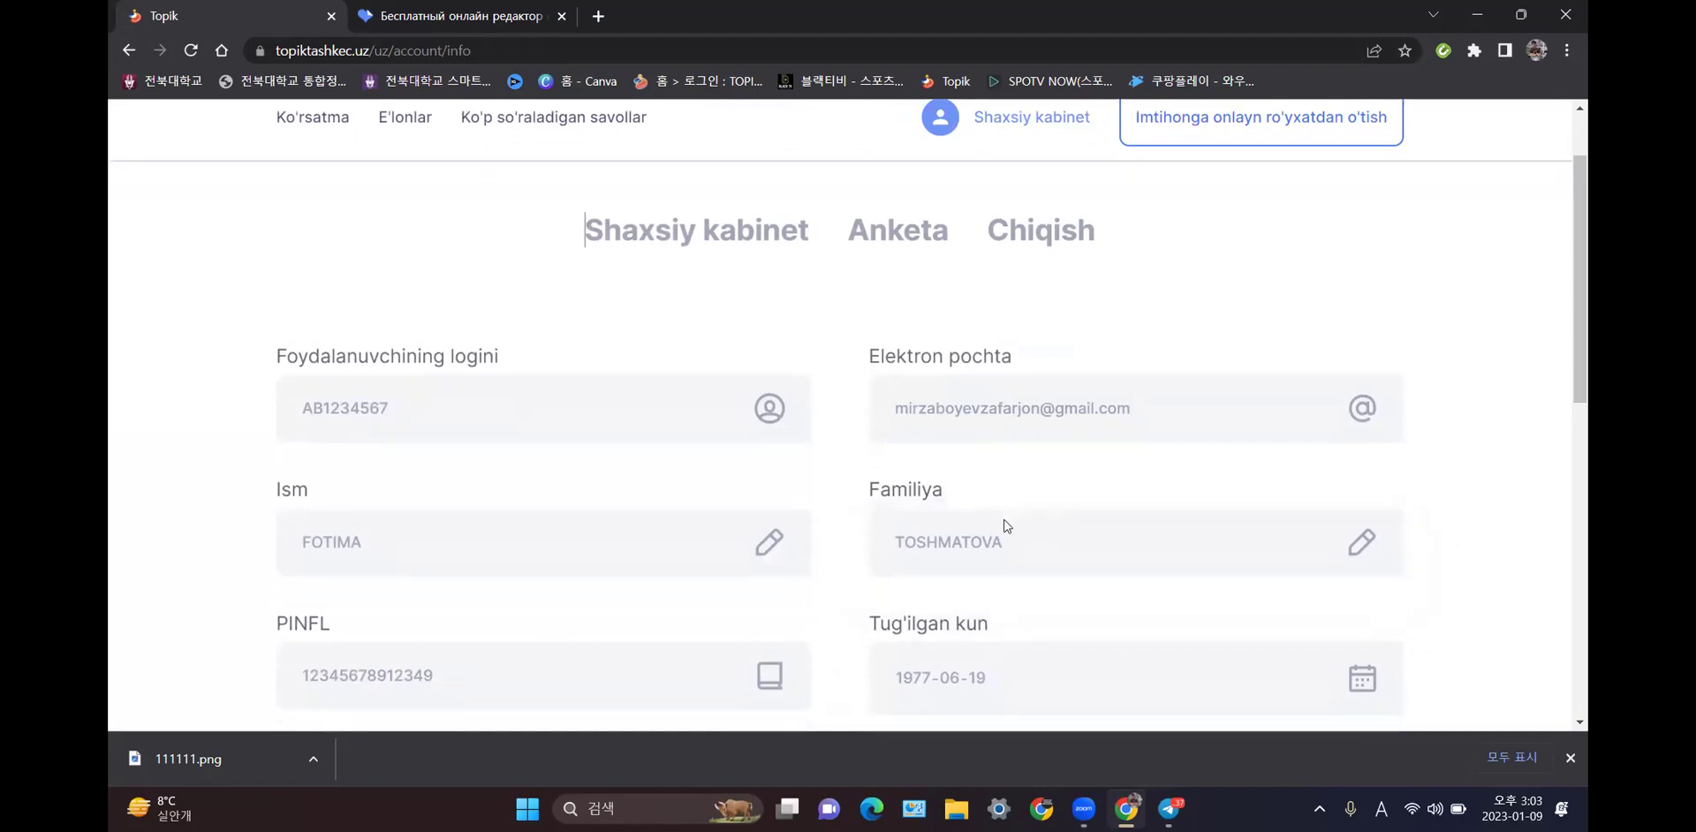
scroll(1005, 523, up, 2)
scroll(1004, 523, up, 2)
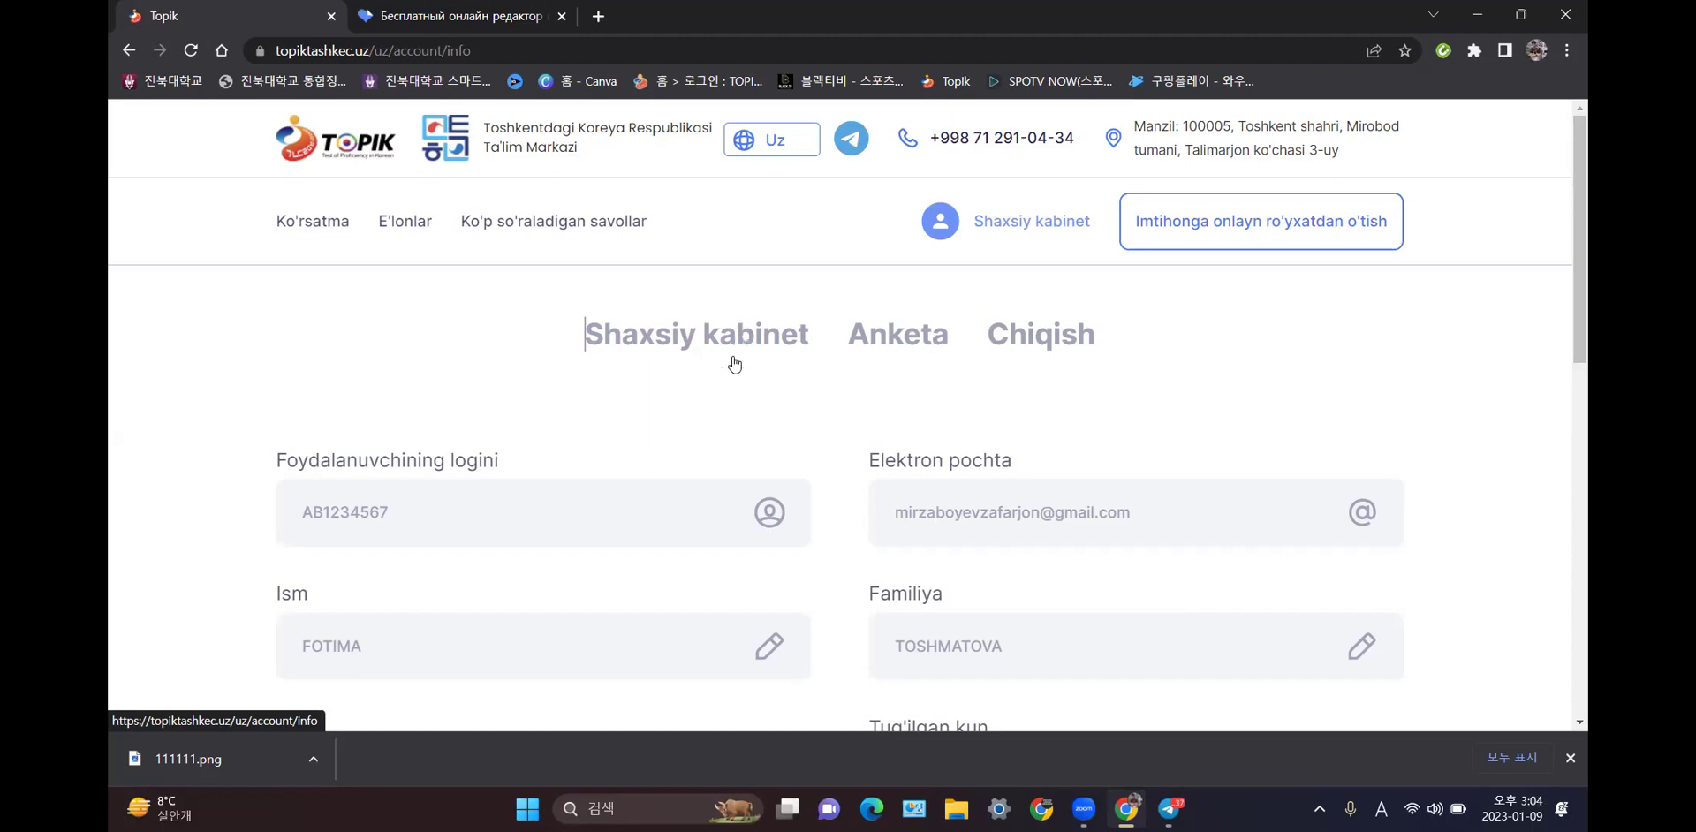
key(Down)
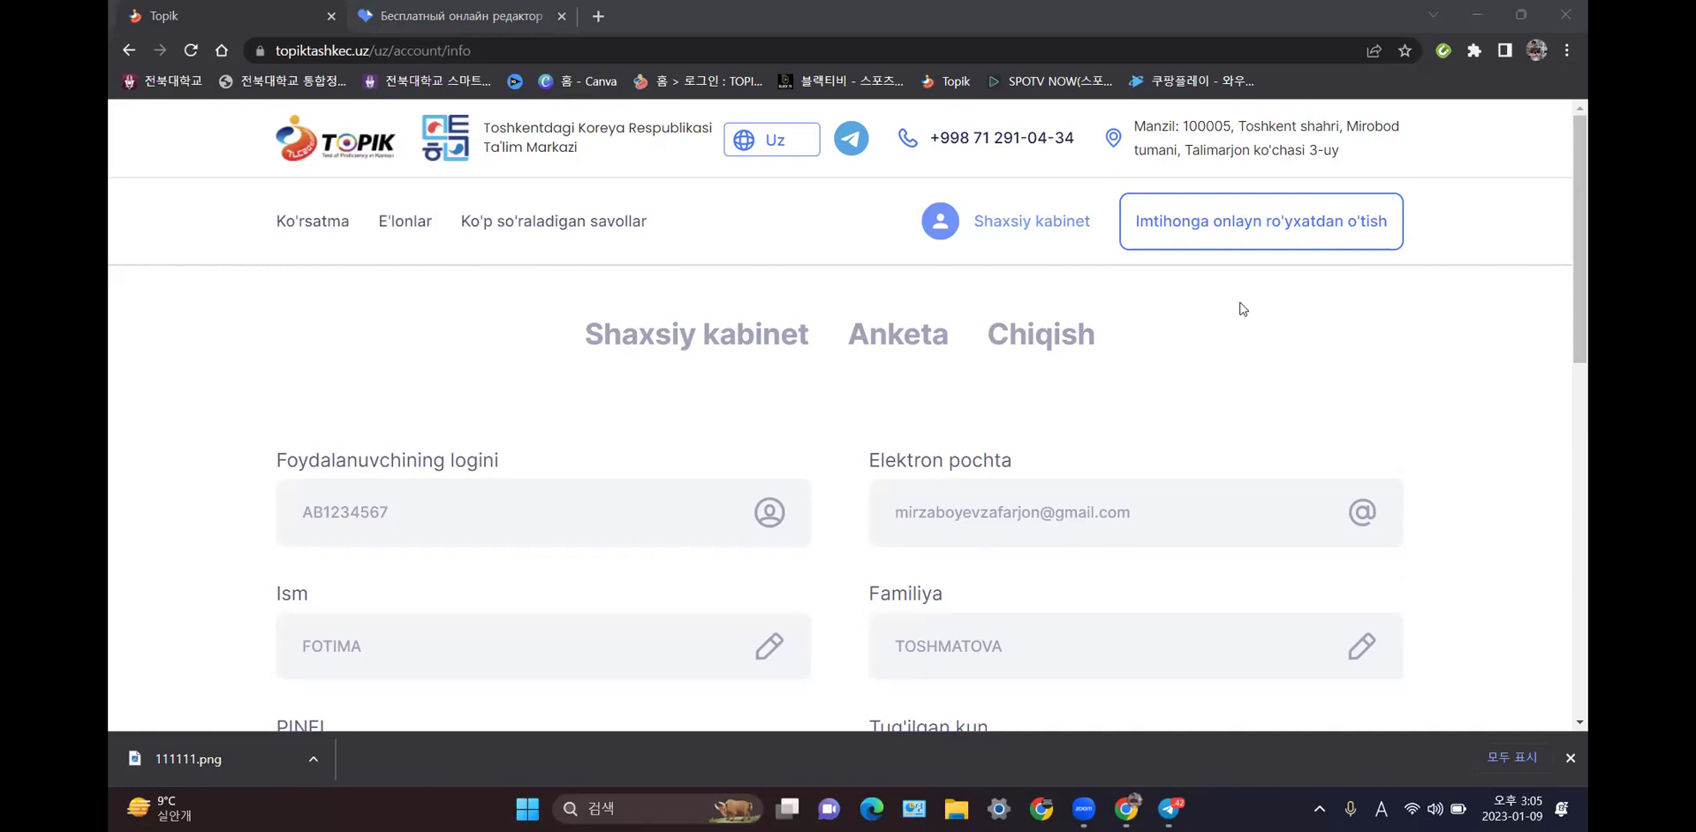
- Bring up Telegram, open the [KLZ] Koreys Tili Maktabi (CHAT) group from all chats, and maximize it
click(1169, 808)
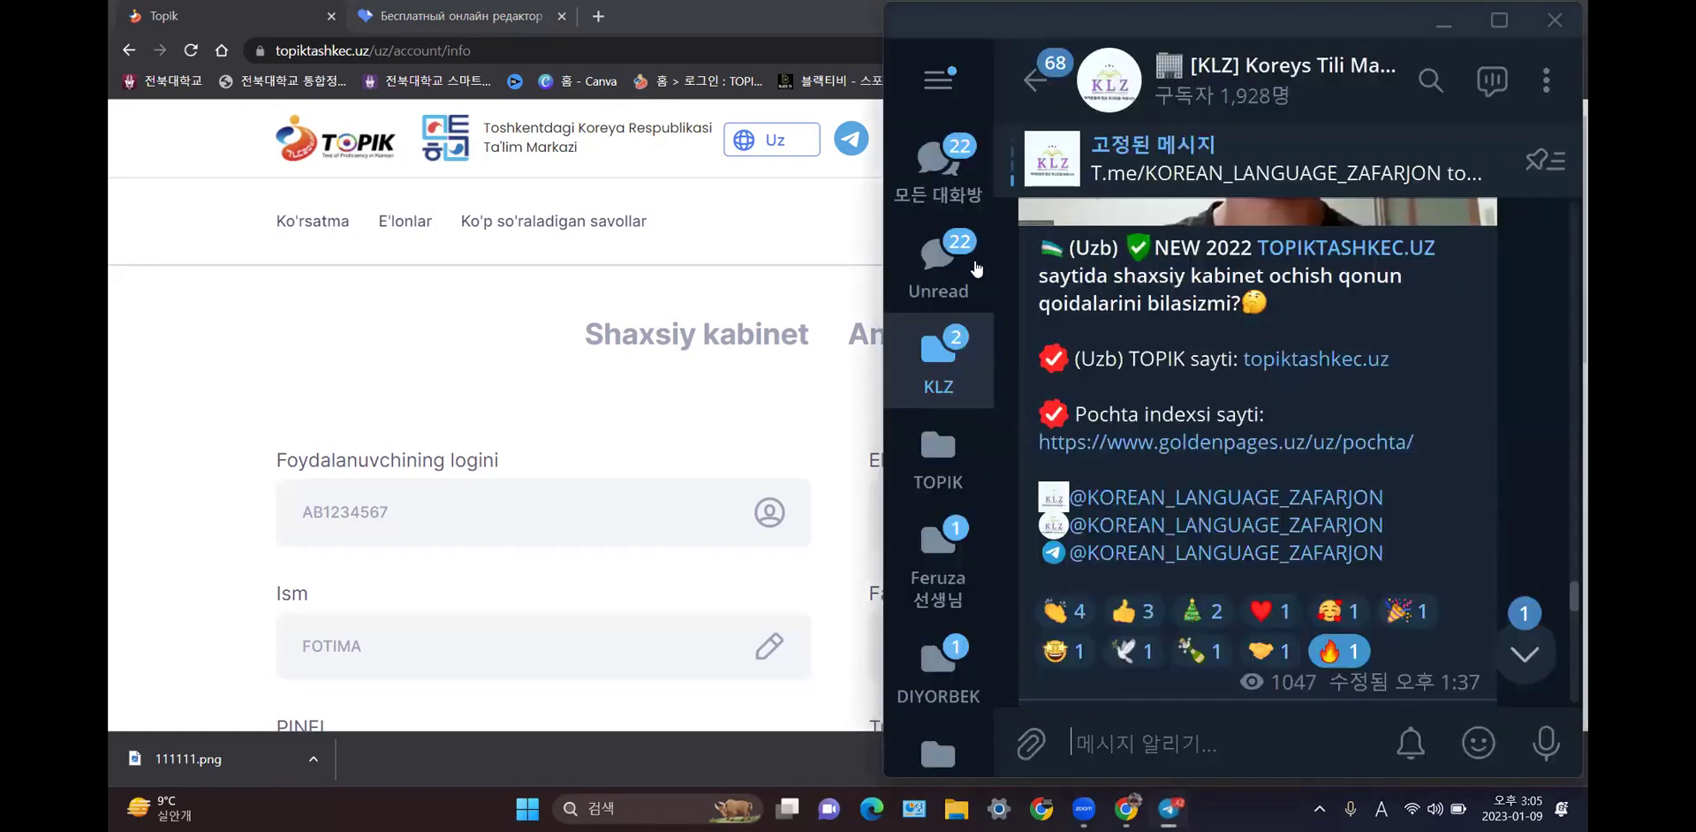
scroll(1152, 628, down, 2)
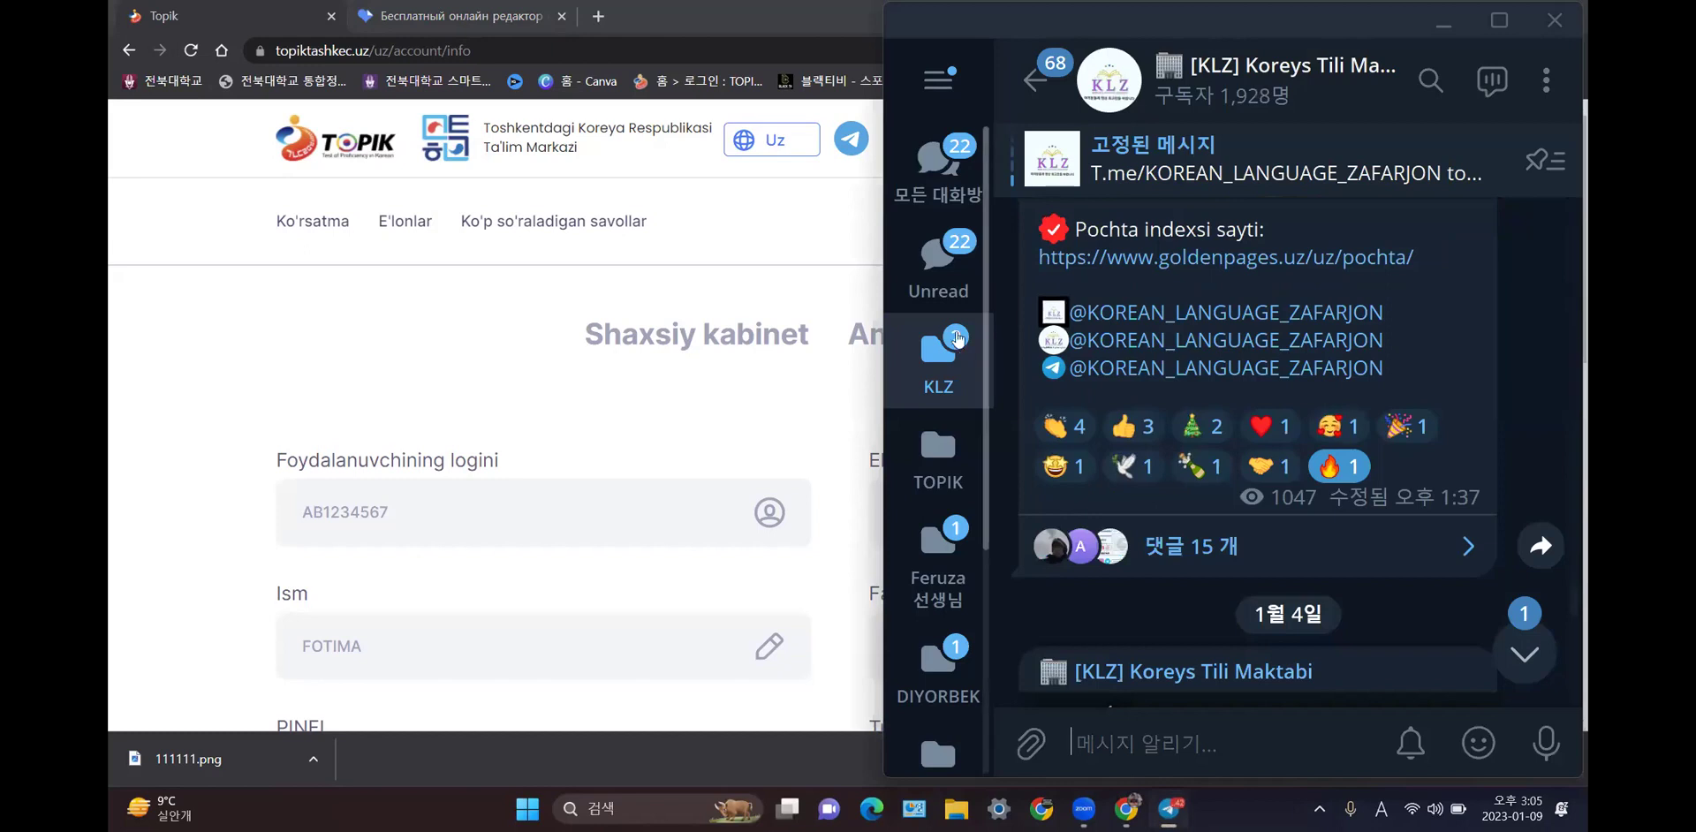
click(940, 354)
click(938, 168)
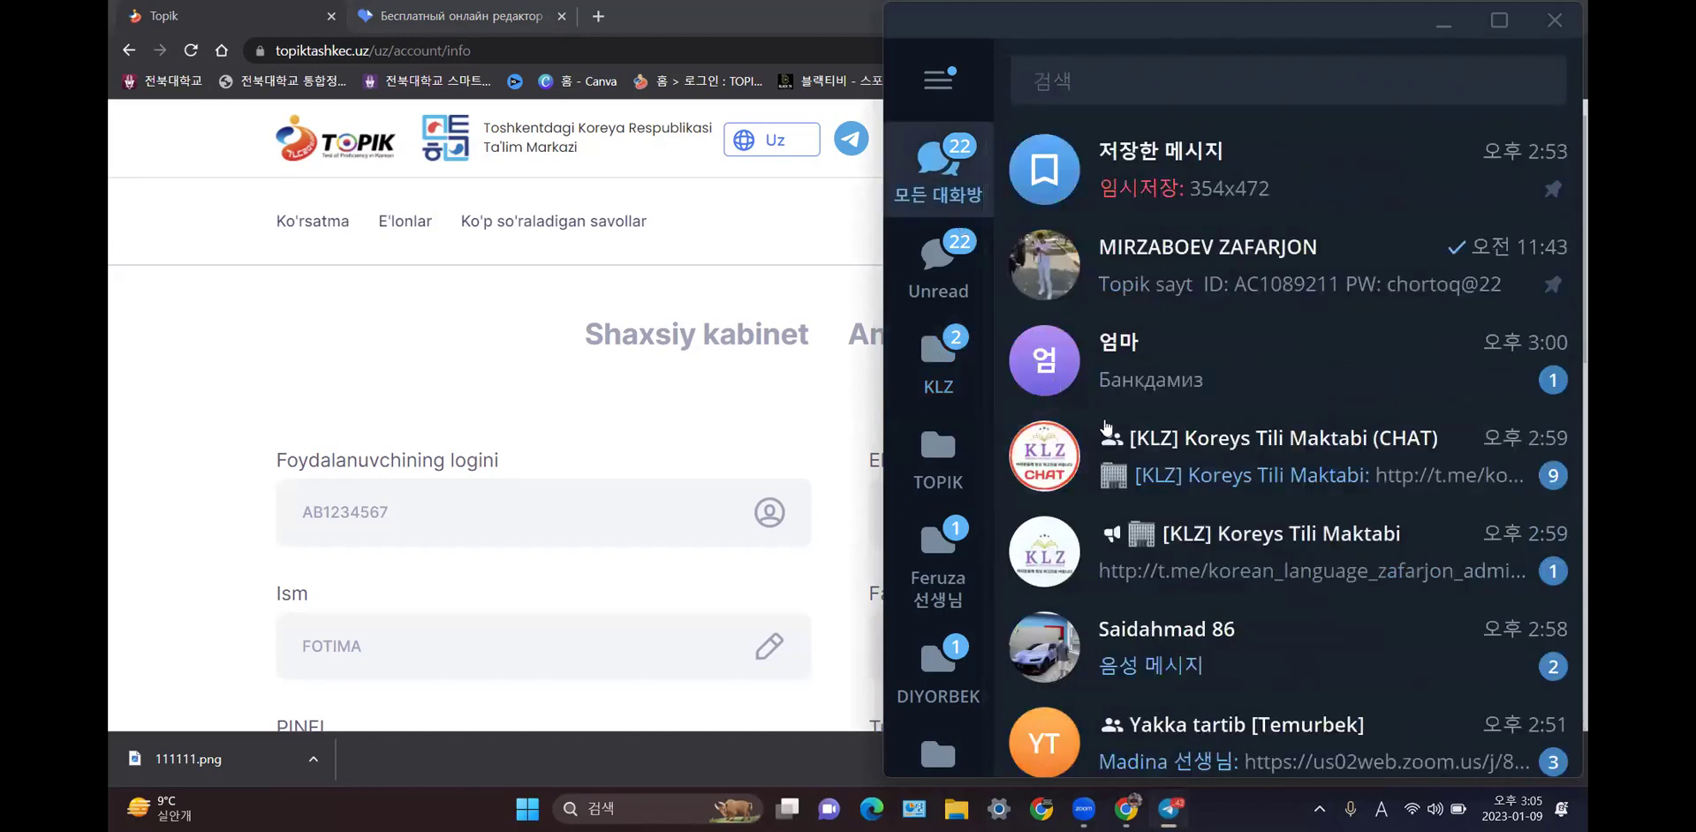
scroll(1179, 356, down, 1)
click(1179, 356)
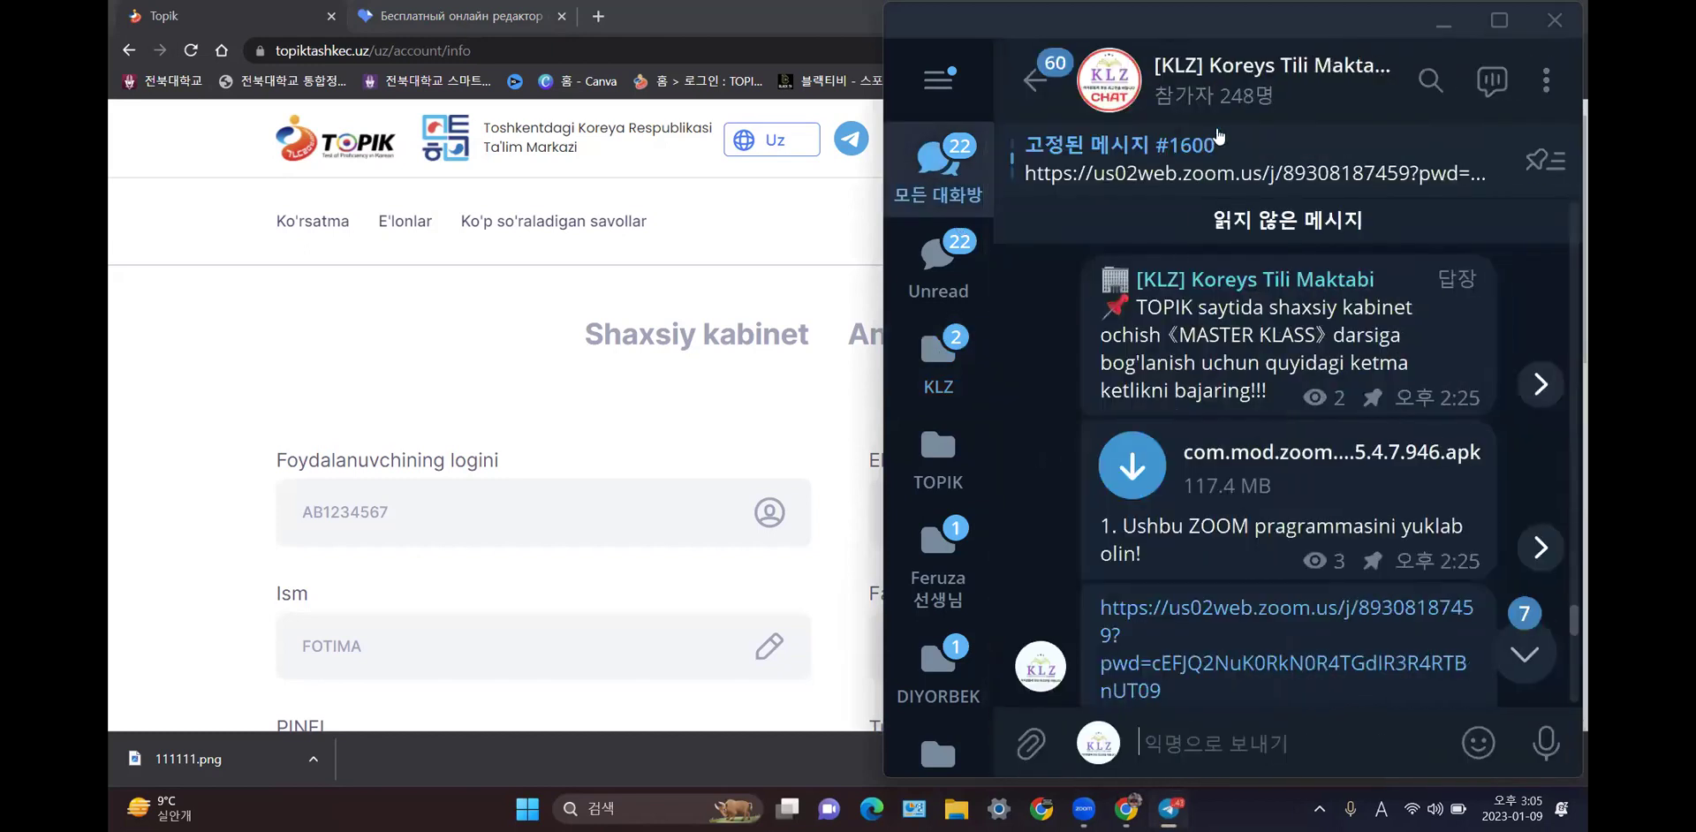
click(1490, 22)
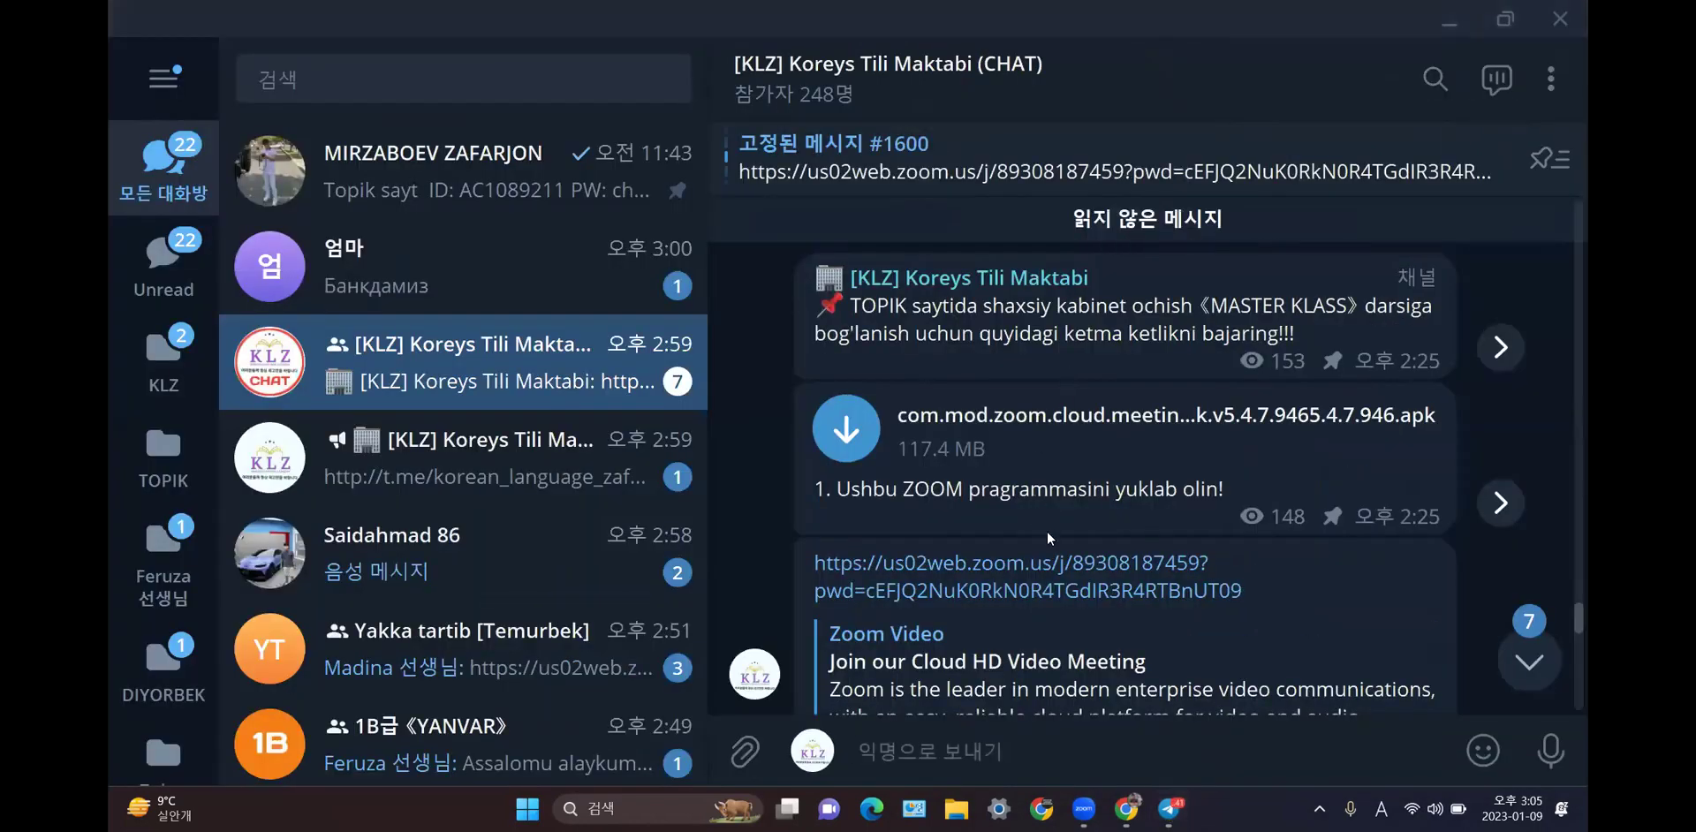
- Read through the KLZ group's messages about sitting TOPIK in Russia, then minimize Telegram
scroll(1048, 552, down, 5)
scroll(1049, 552, up, 5)
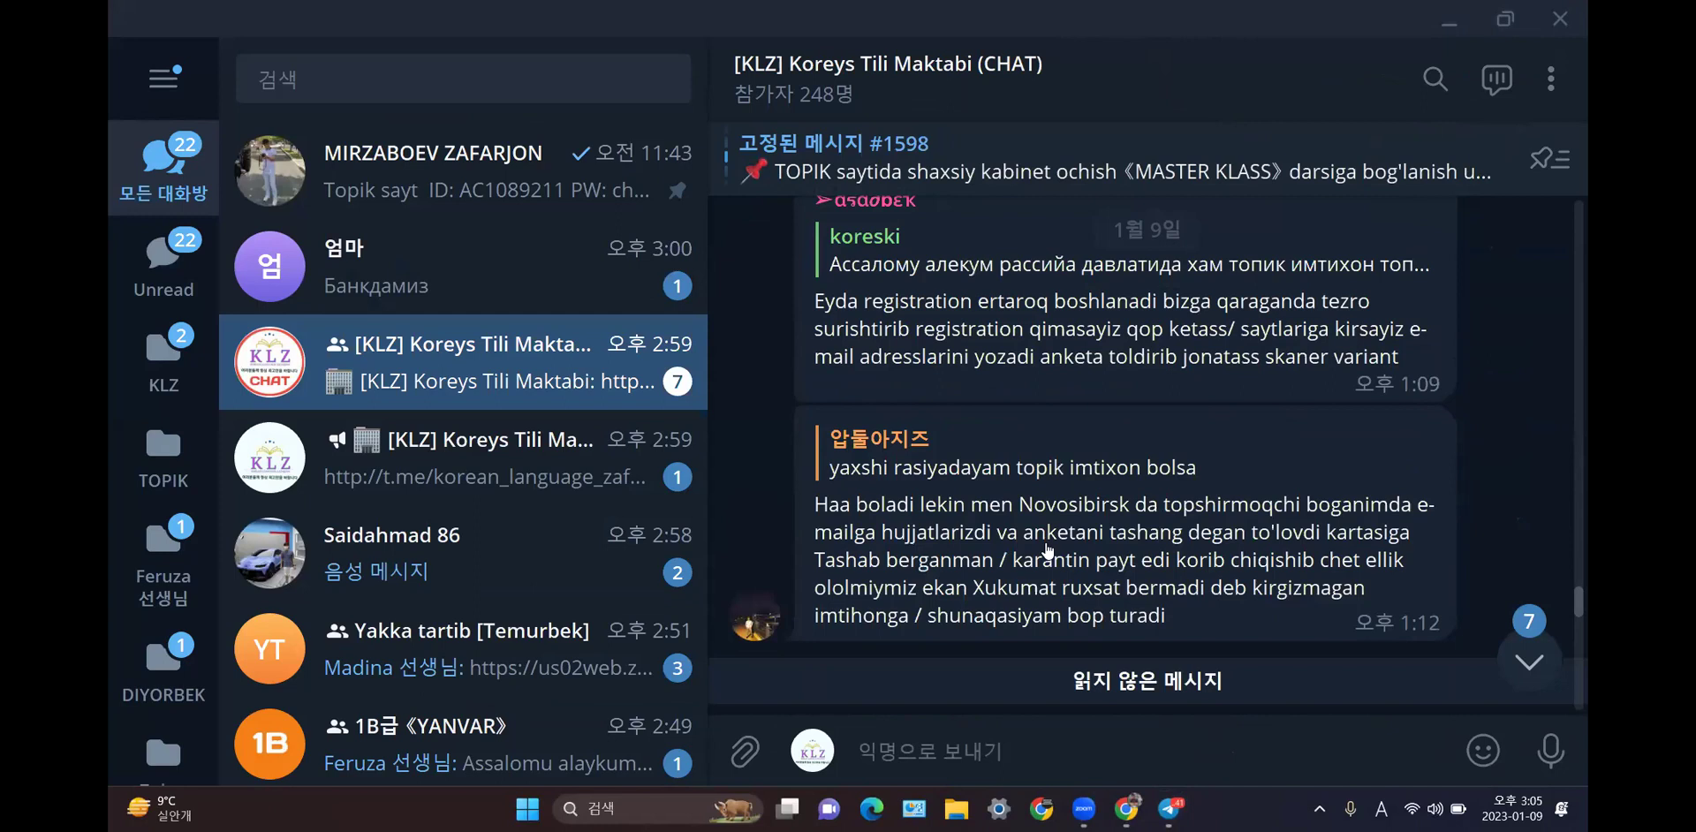
scroll(1029, 523, up, 5)
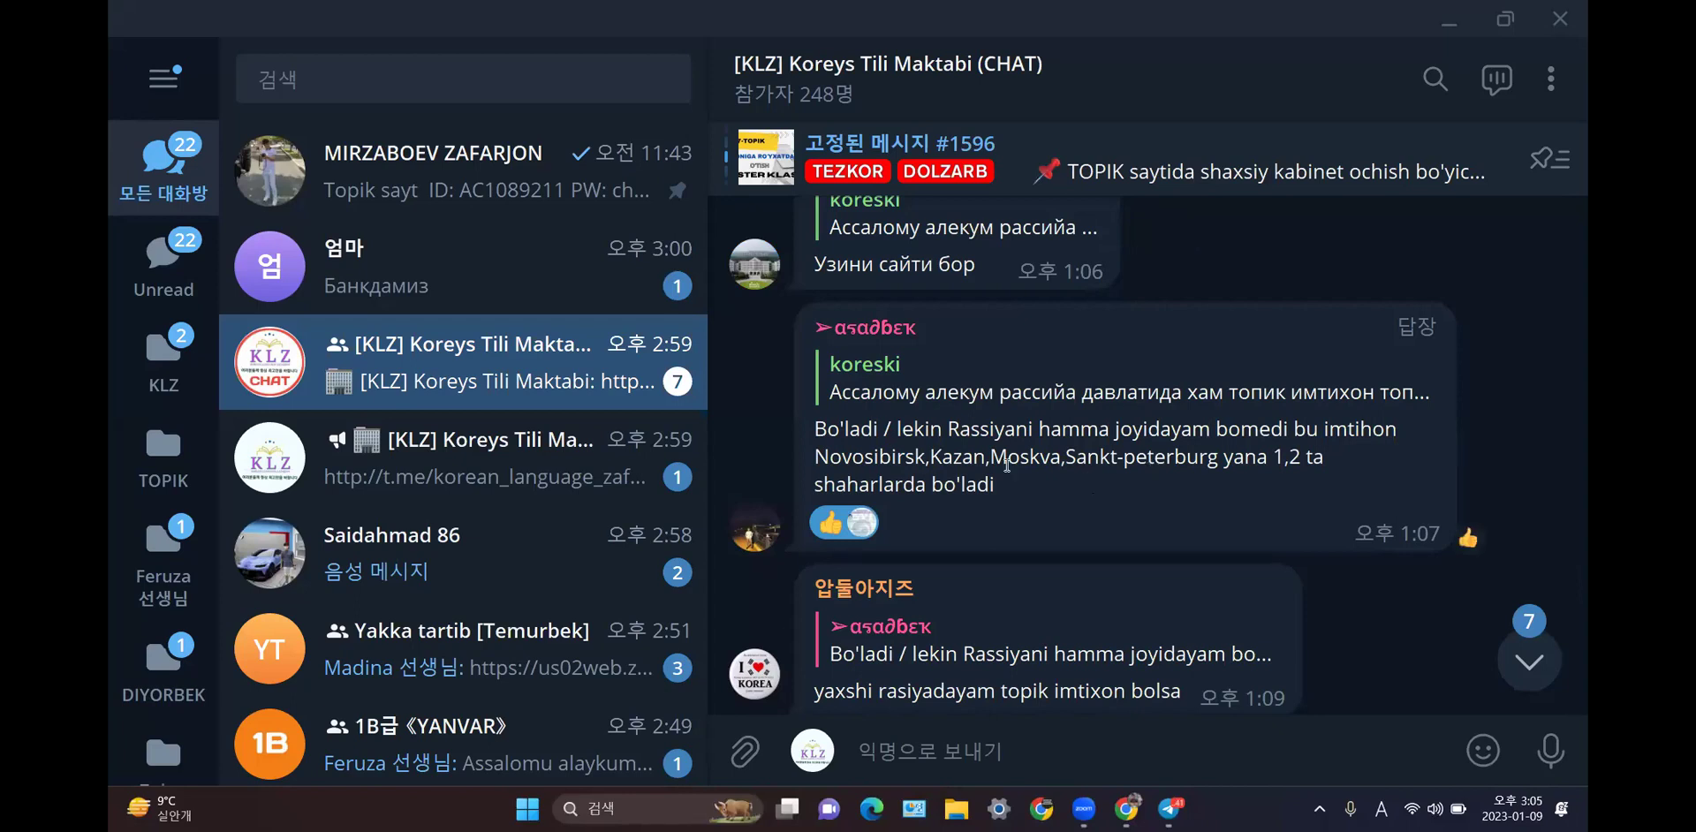
scroll(822, 439, up, 3)
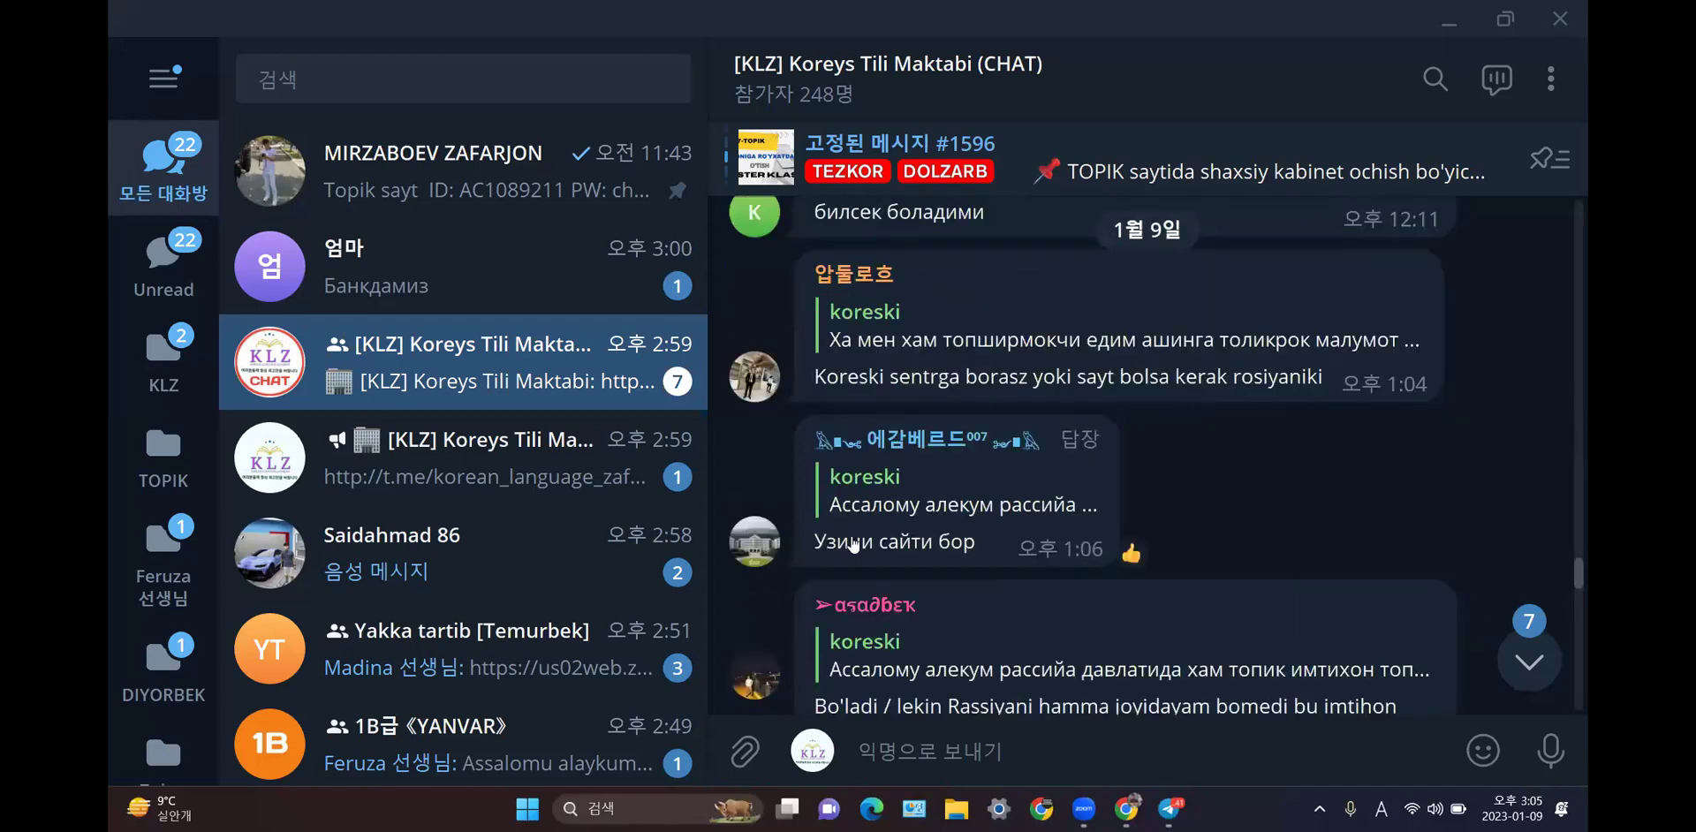
scroll(917, 505, down, 2)
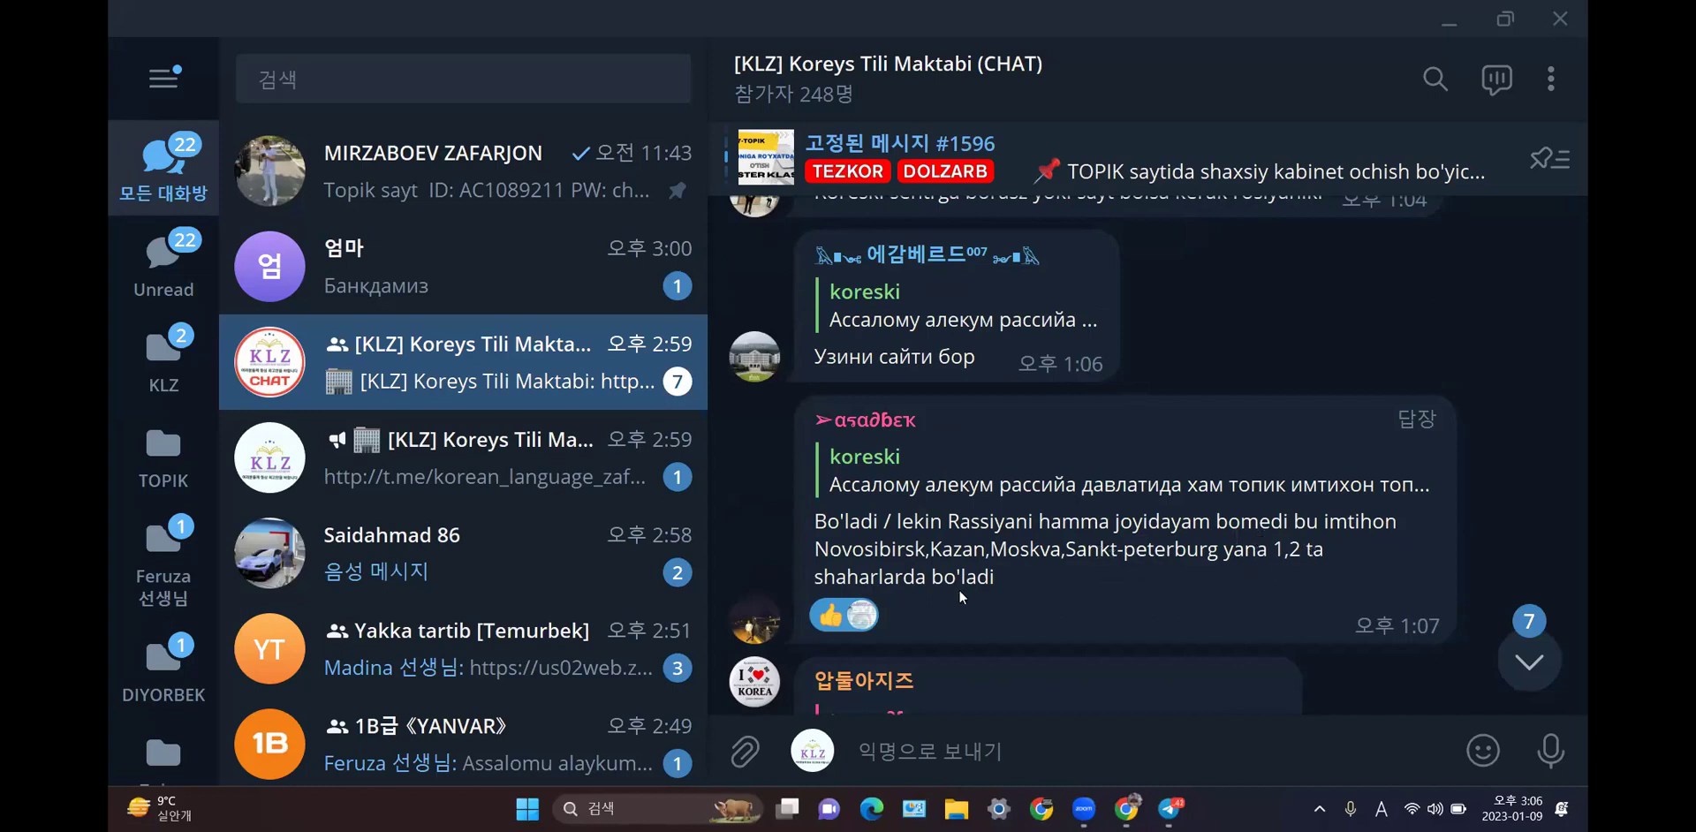
scroll(961, 590, down, 3)
scroll(961, 590, down, 1)
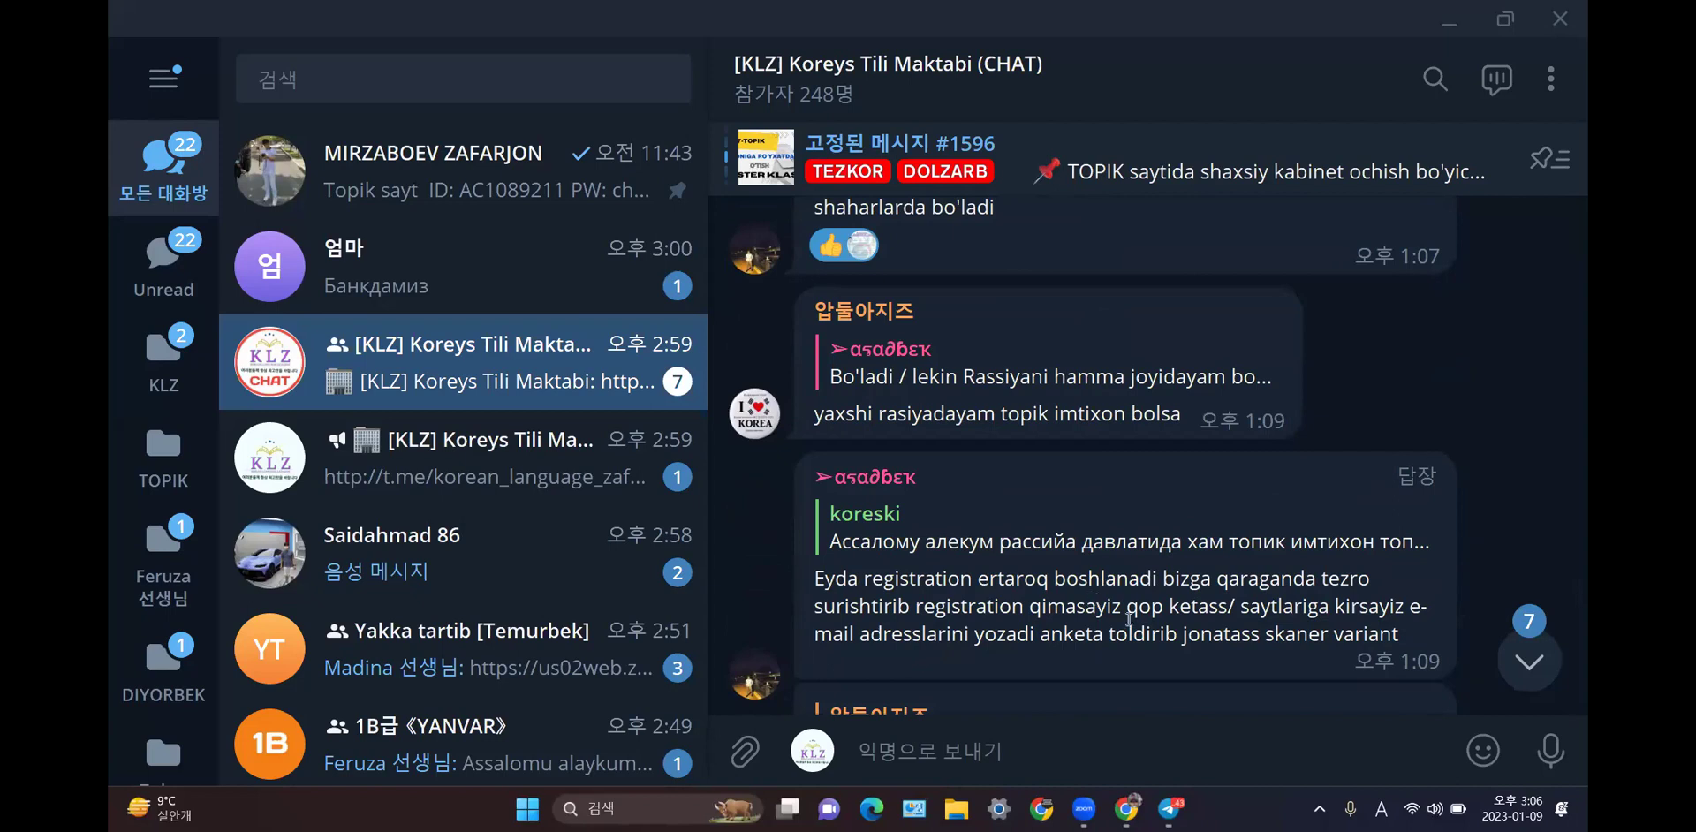
mouse_move(1332, 633)
scroll(1306, 609, down, 1)
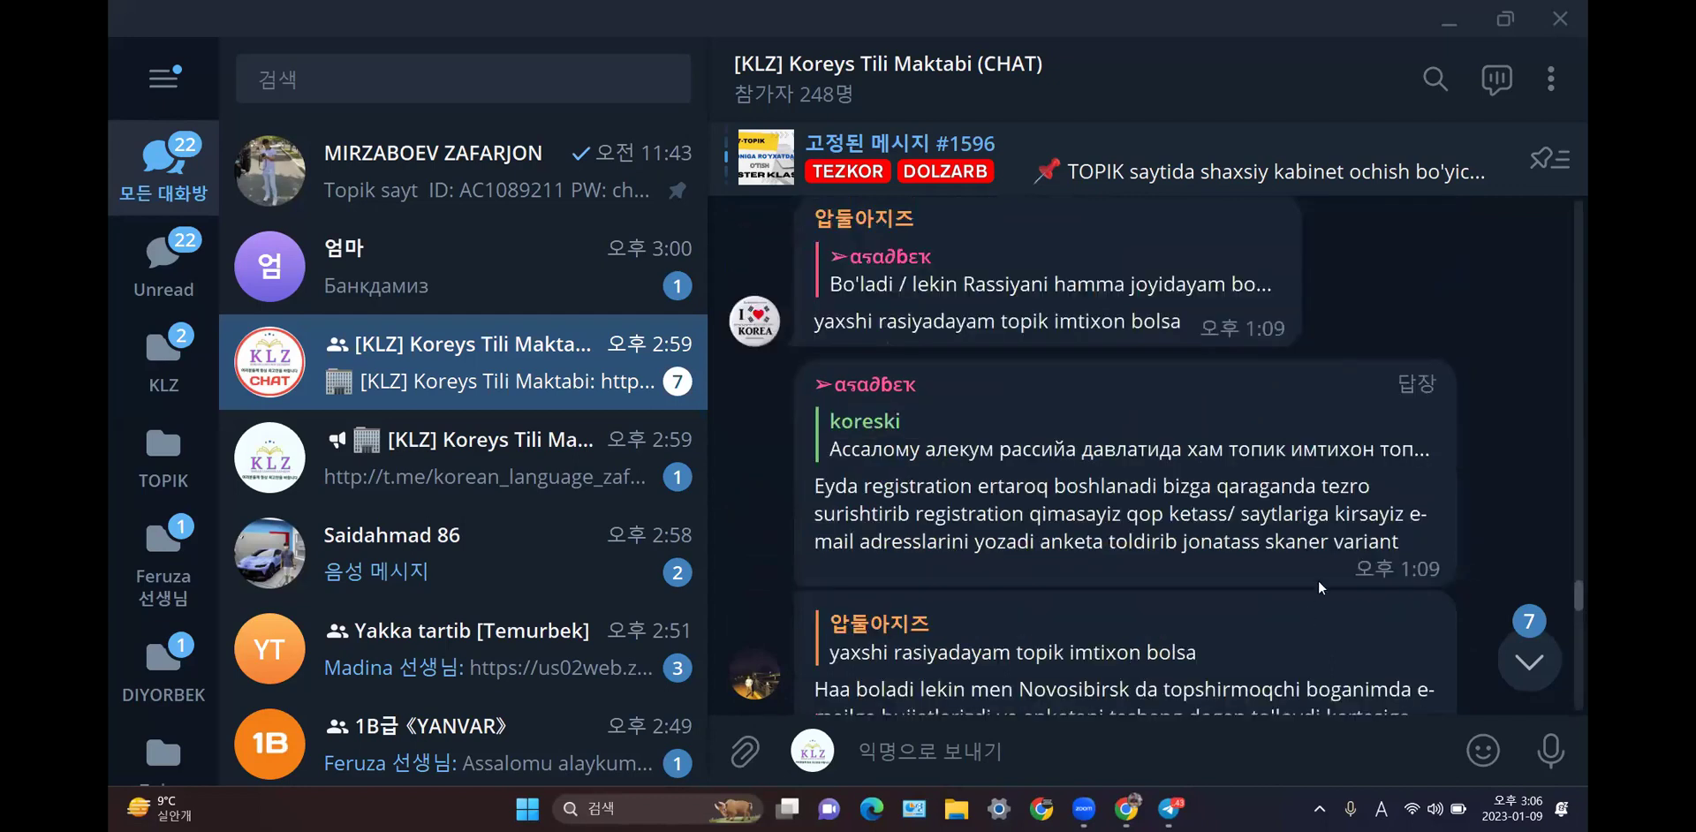
scroll(1318, 548, down, 1)
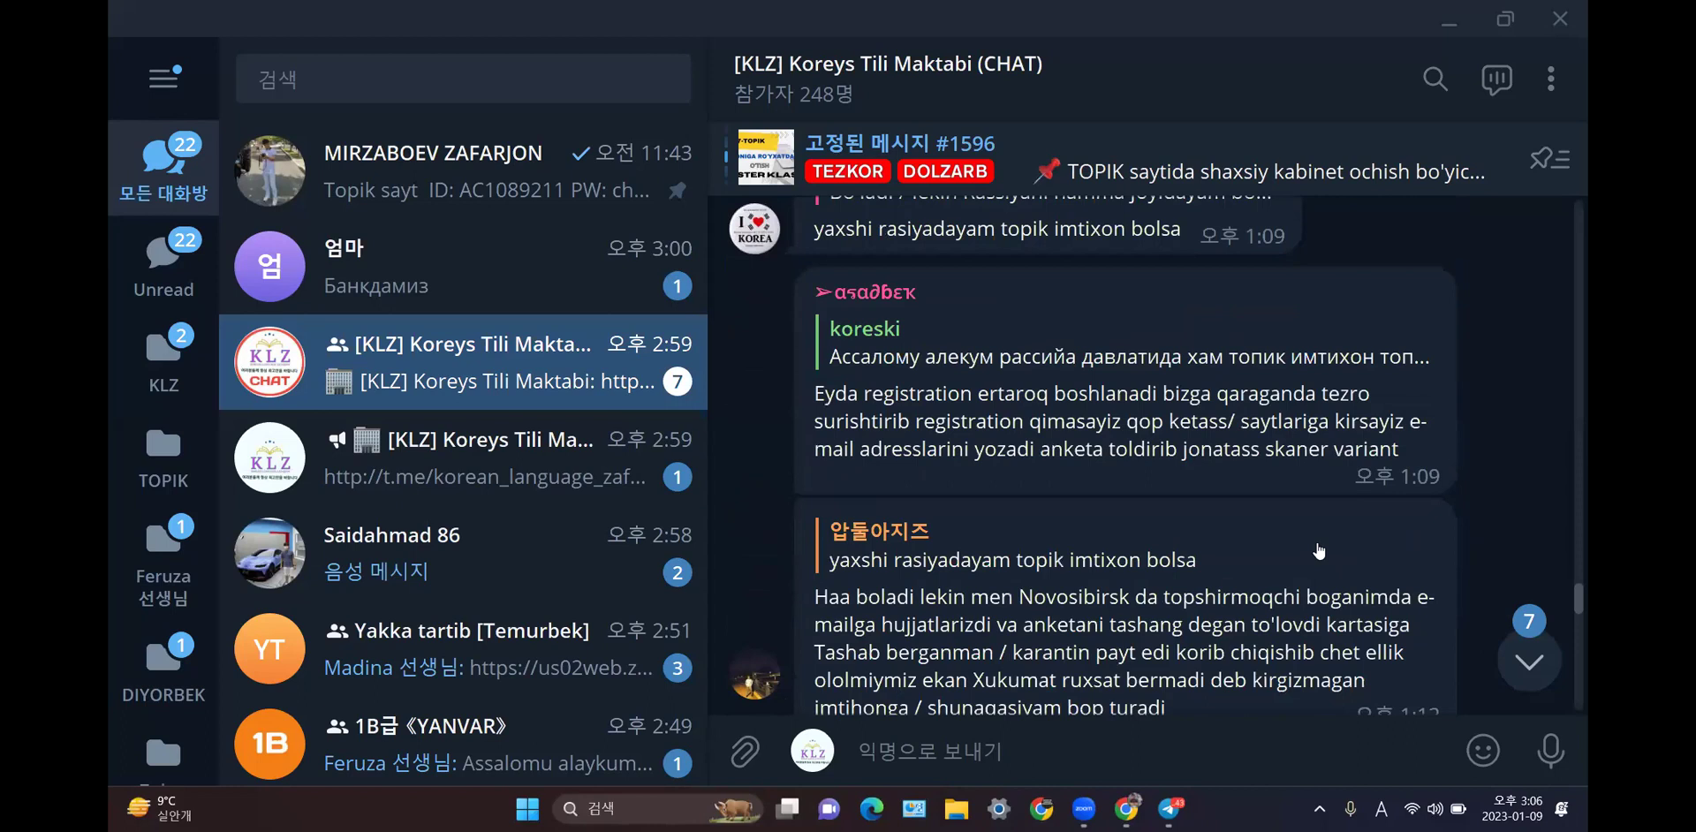
scroll(1318, 550, down, 1)
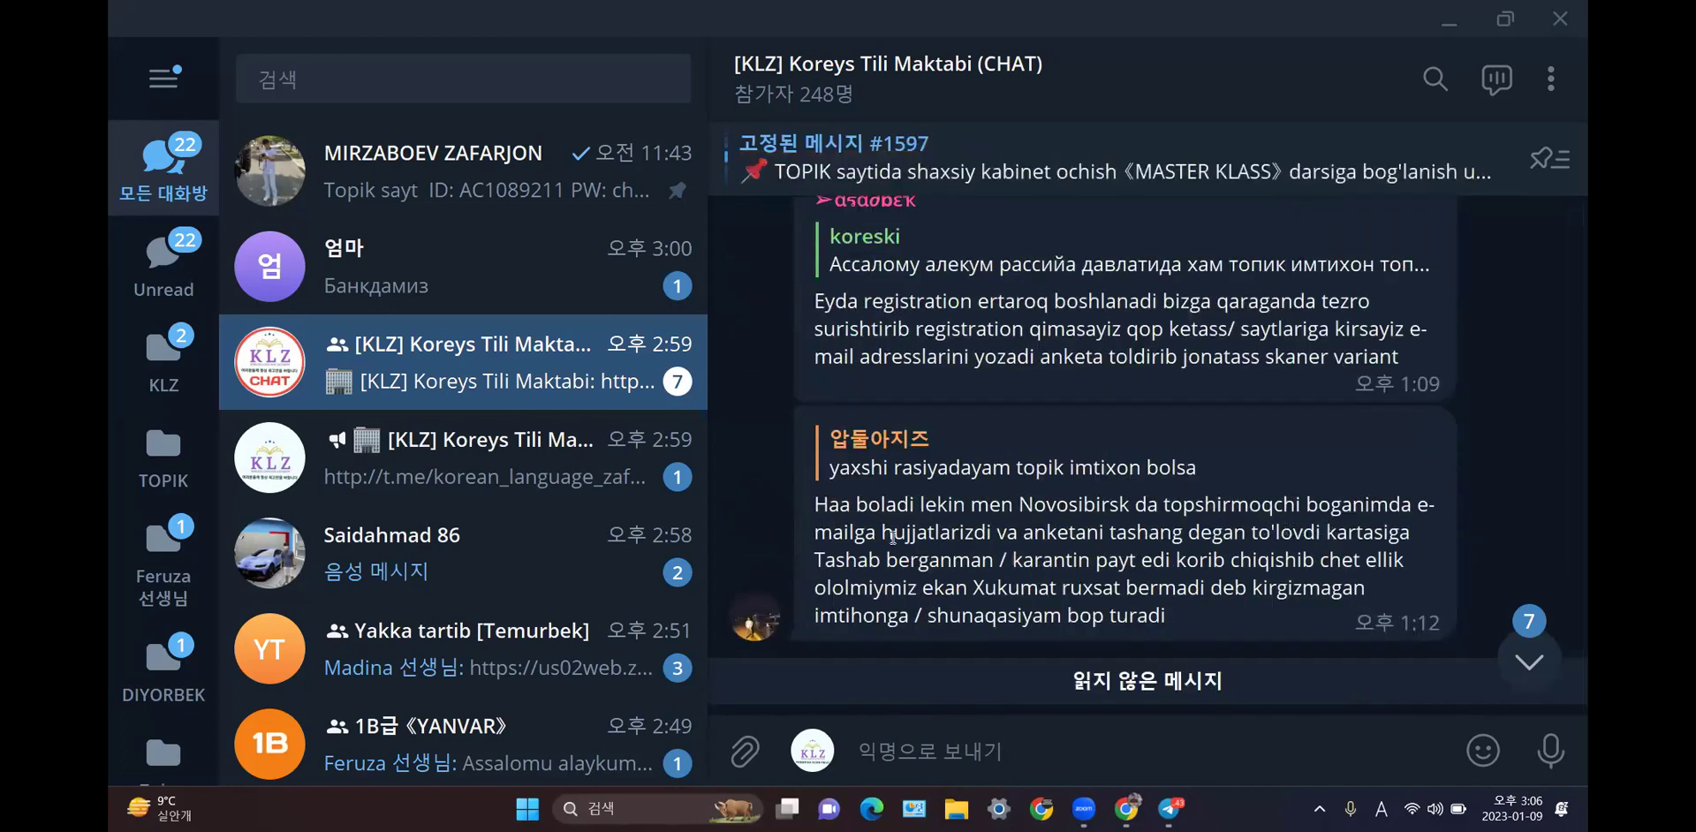
mouse_move(838, 525)
scroll(1126, 558, down, 2)
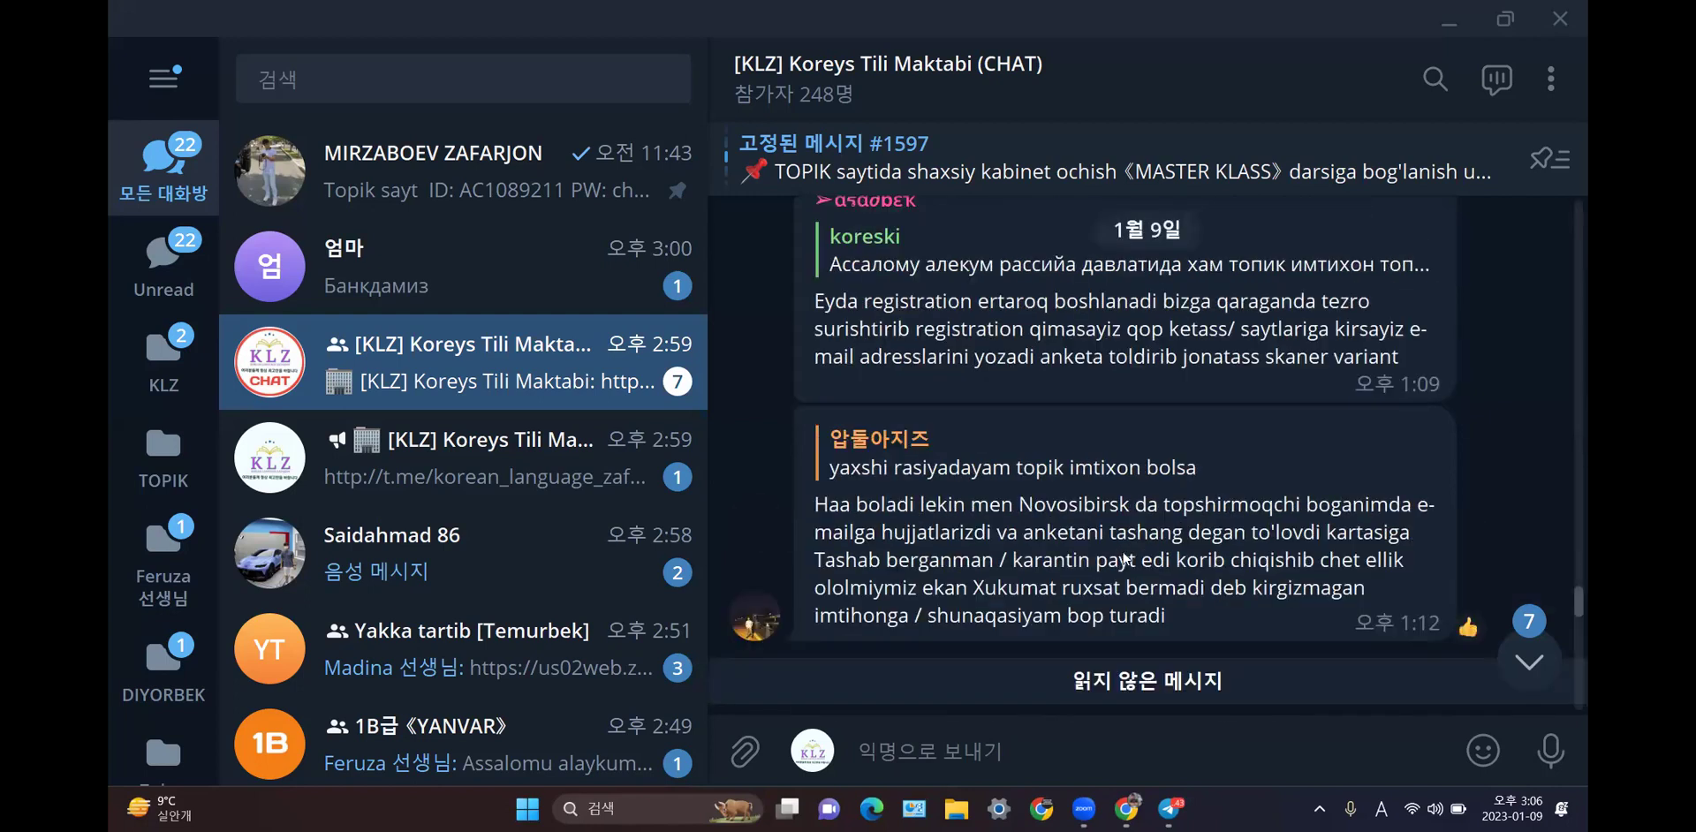
mouse_move(1220, 525)
scroll(1212, 512, down, 2)
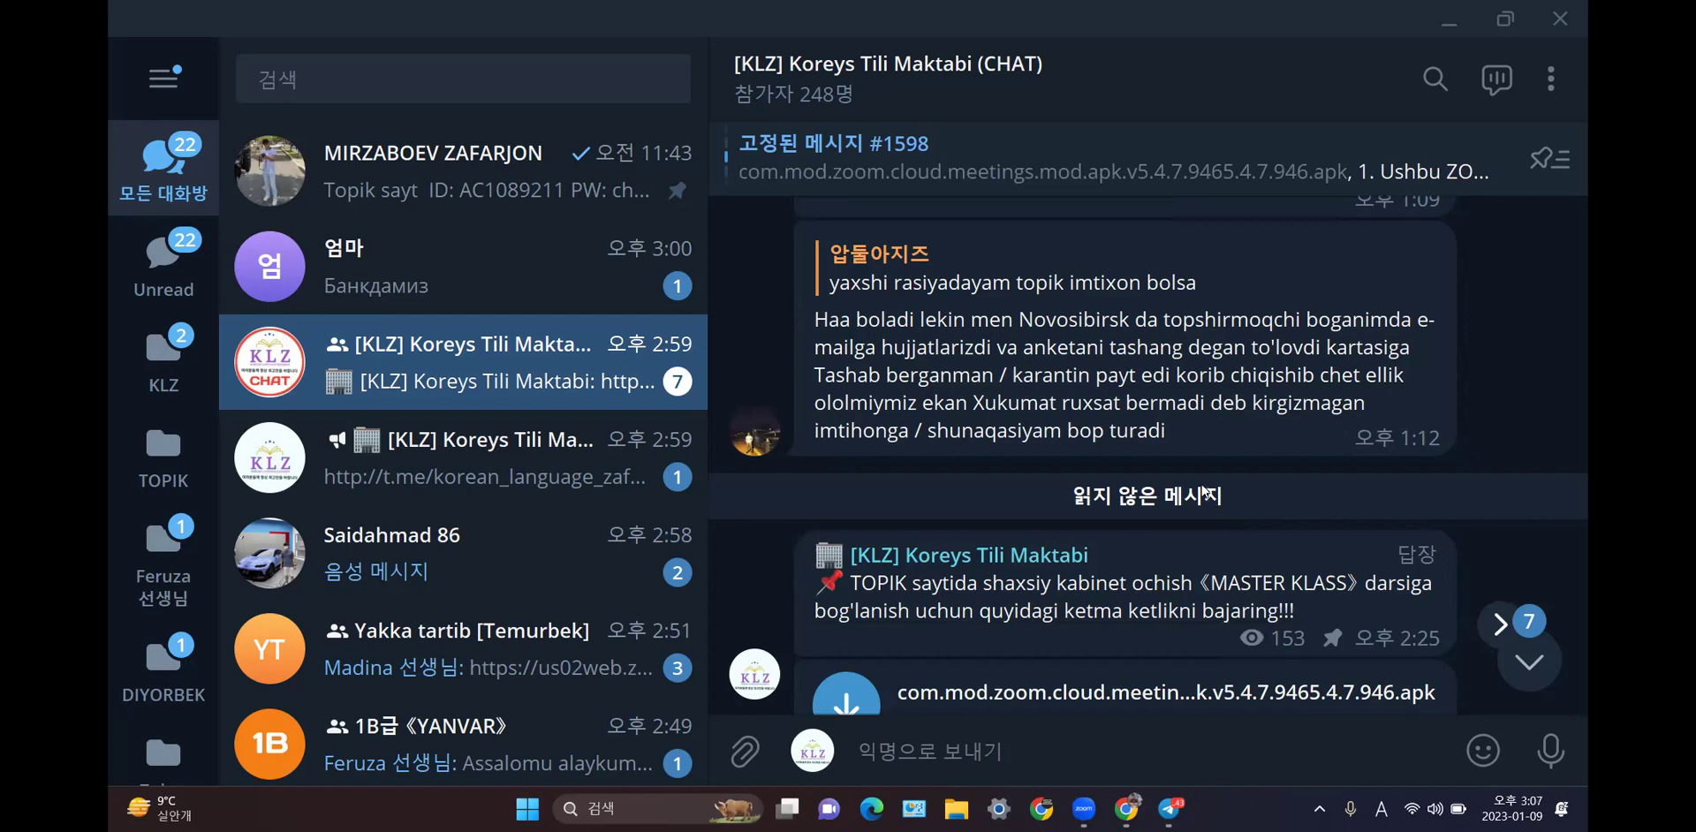
scroll(1203, 490, down, 5)
scroll(1203, 488, up, 4)
scroll(1203, 488, up, 3)
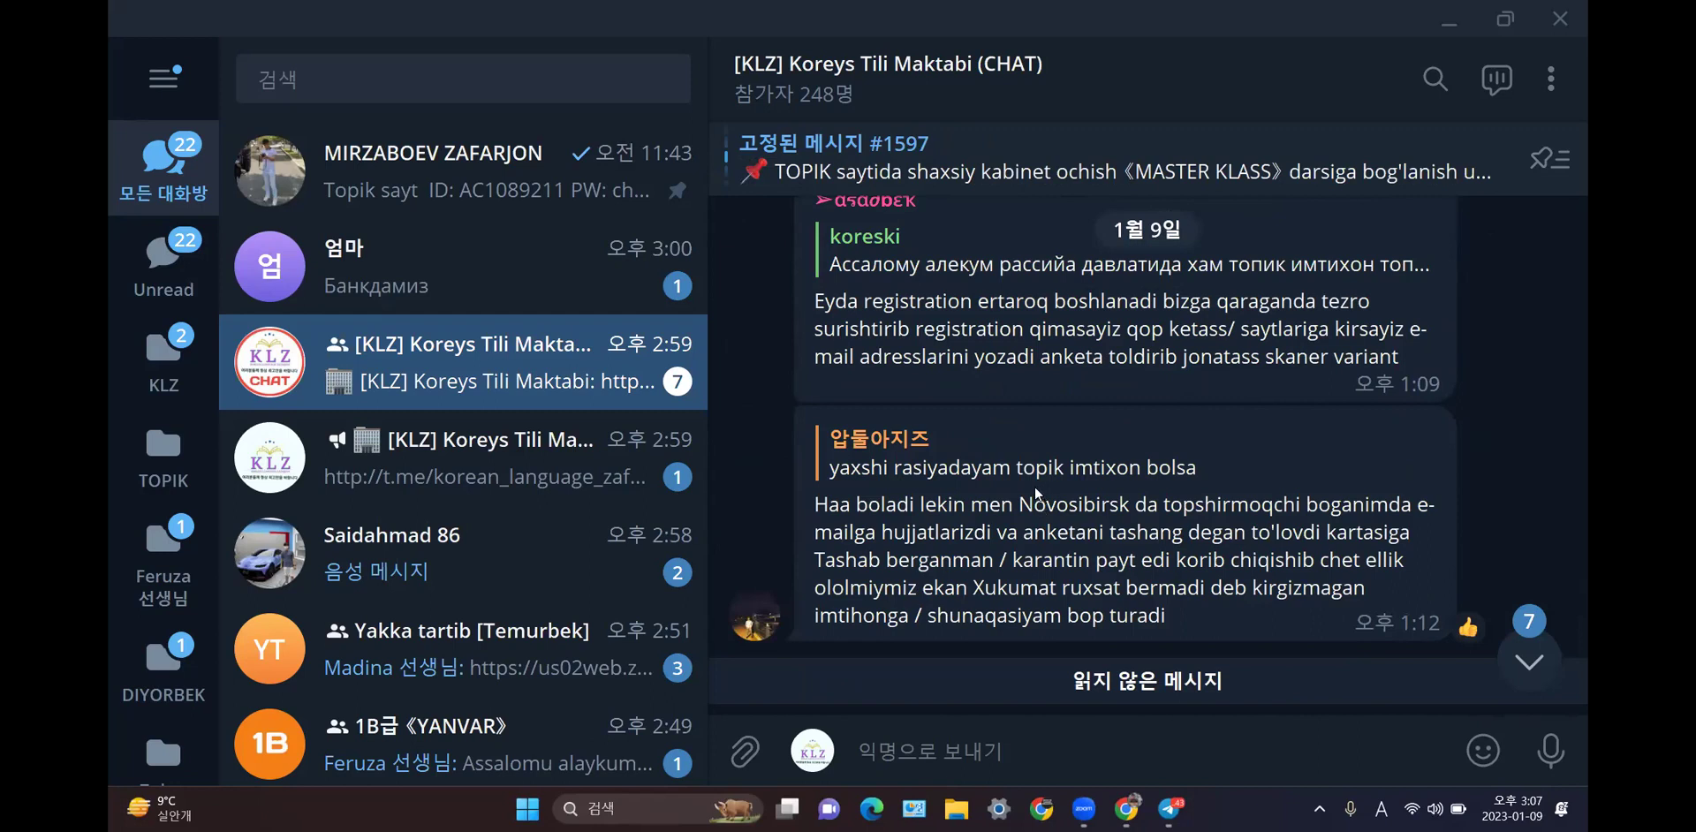
click(1446, 23)
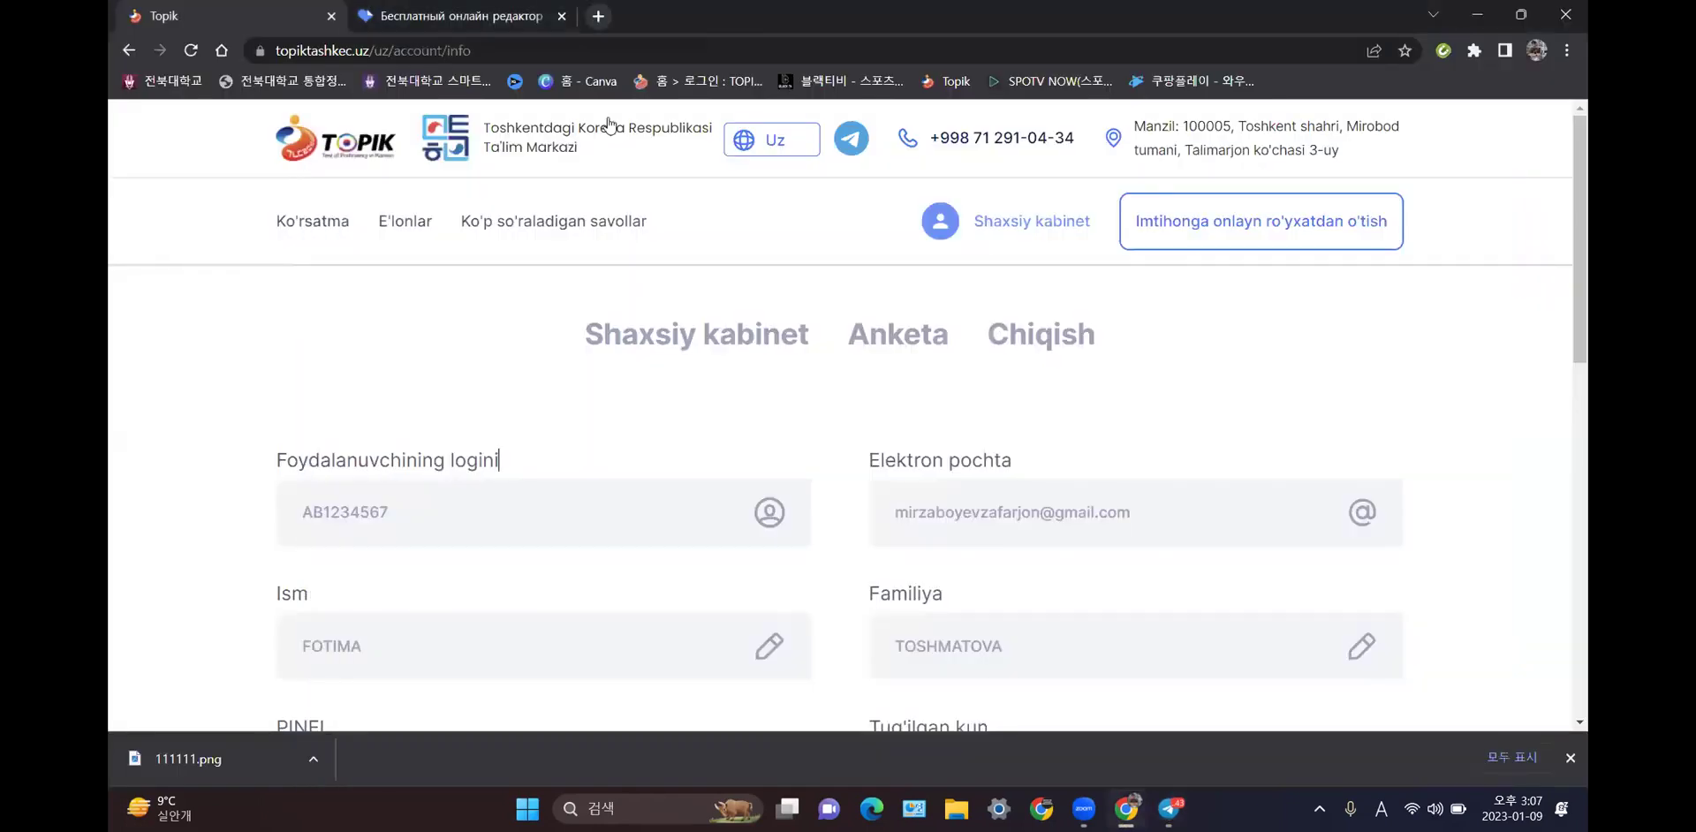
- Search Google for 토픽 러시아 in a new tab, correcting the misspelled query
key(ctrl+t)
click(615, 53)
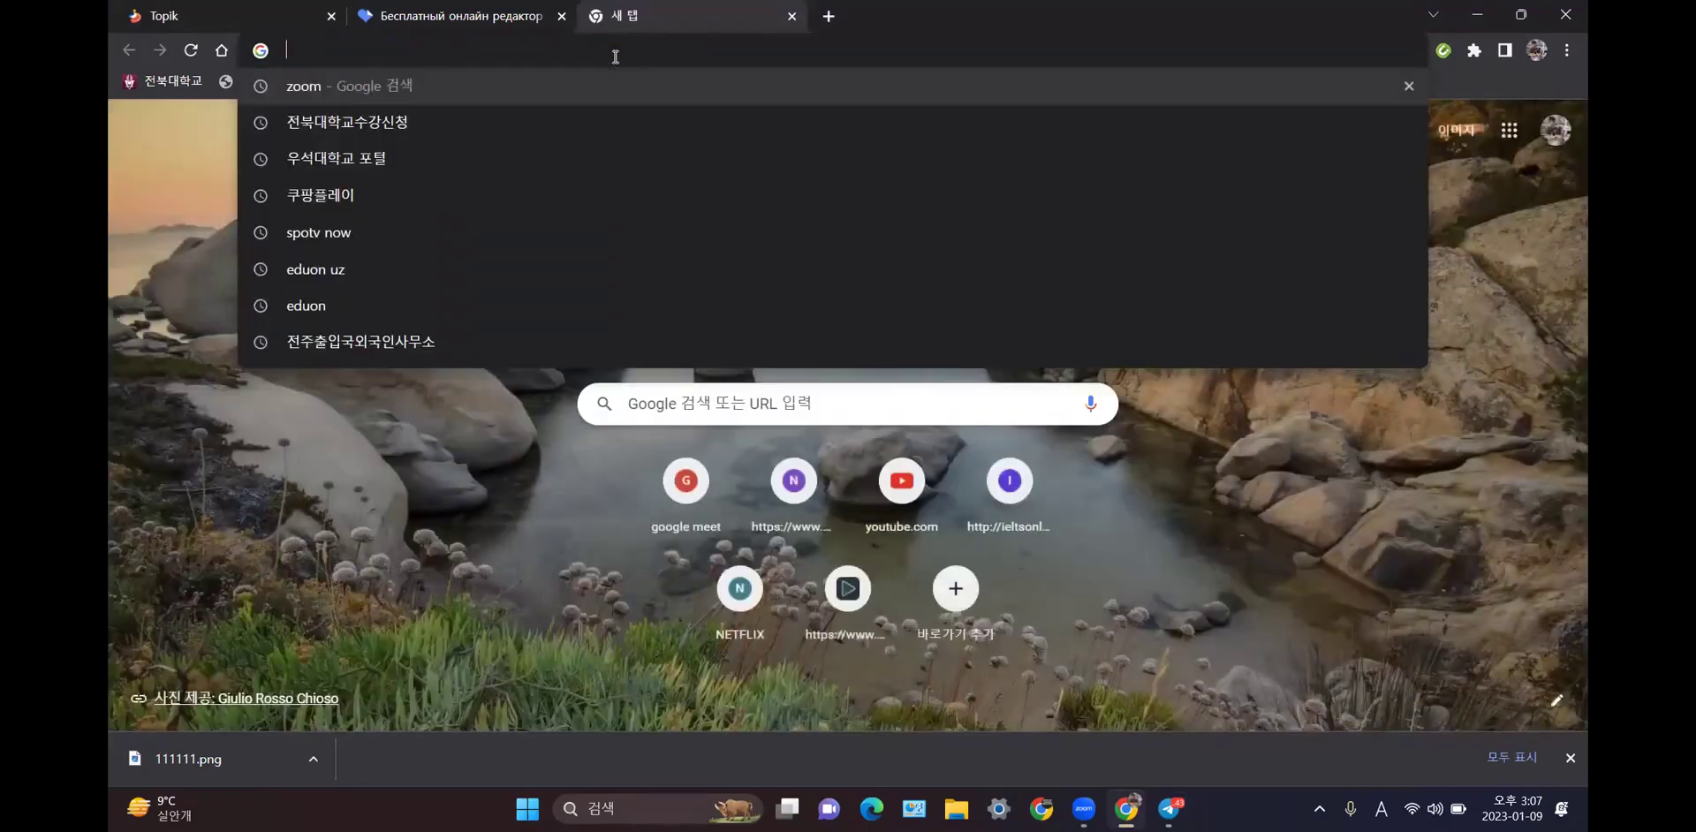
text(x)
key(BackSpace)
key(Hangul)
text(ㅌ)
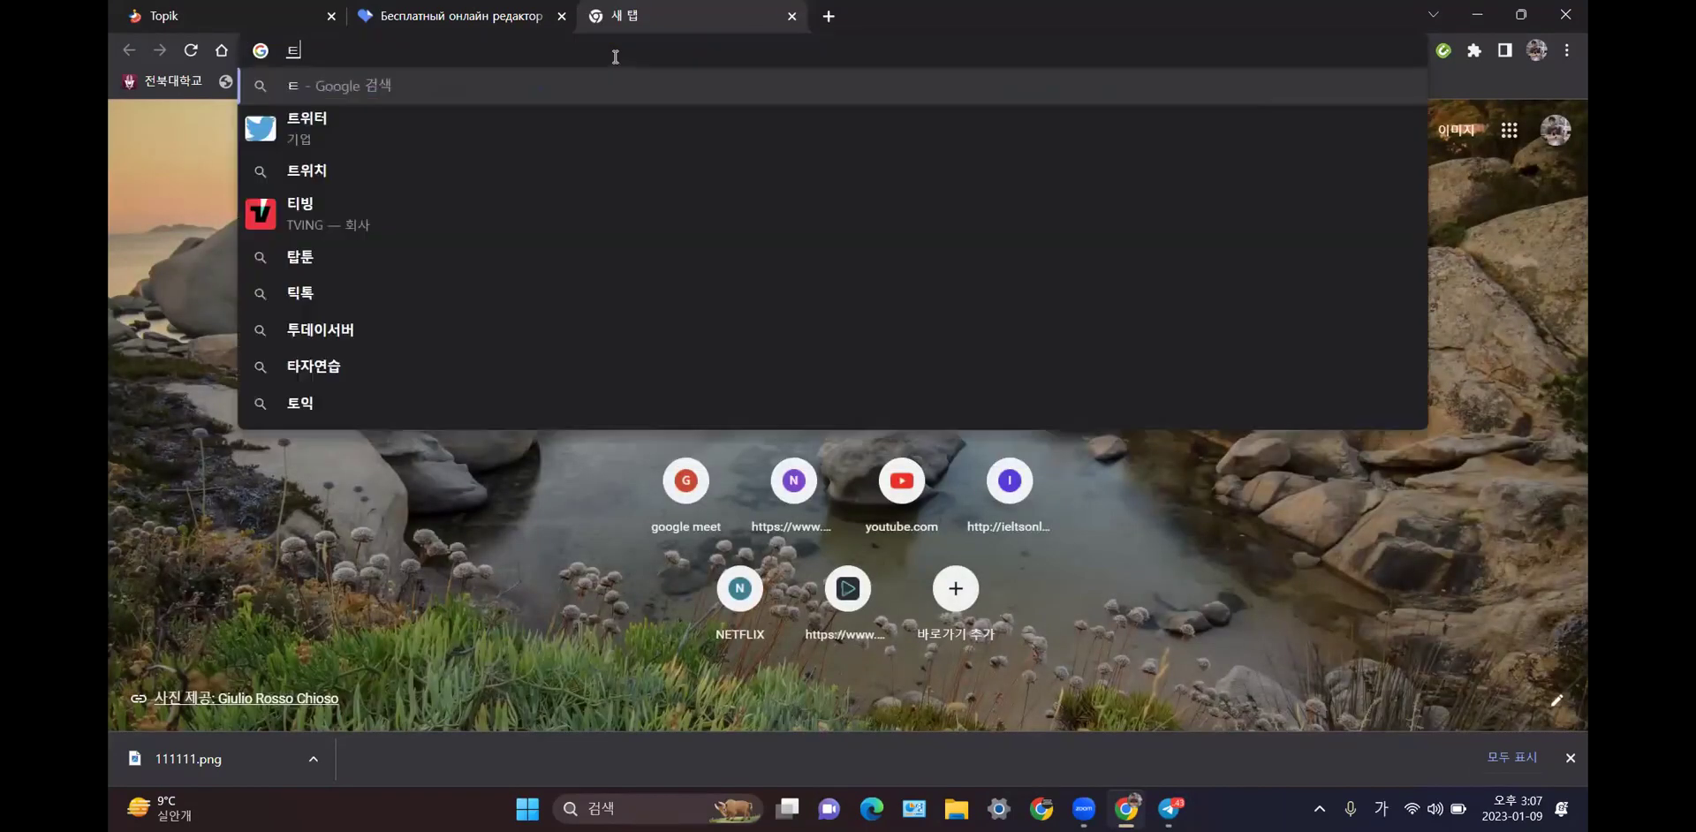
text(ㅗ픽 레)
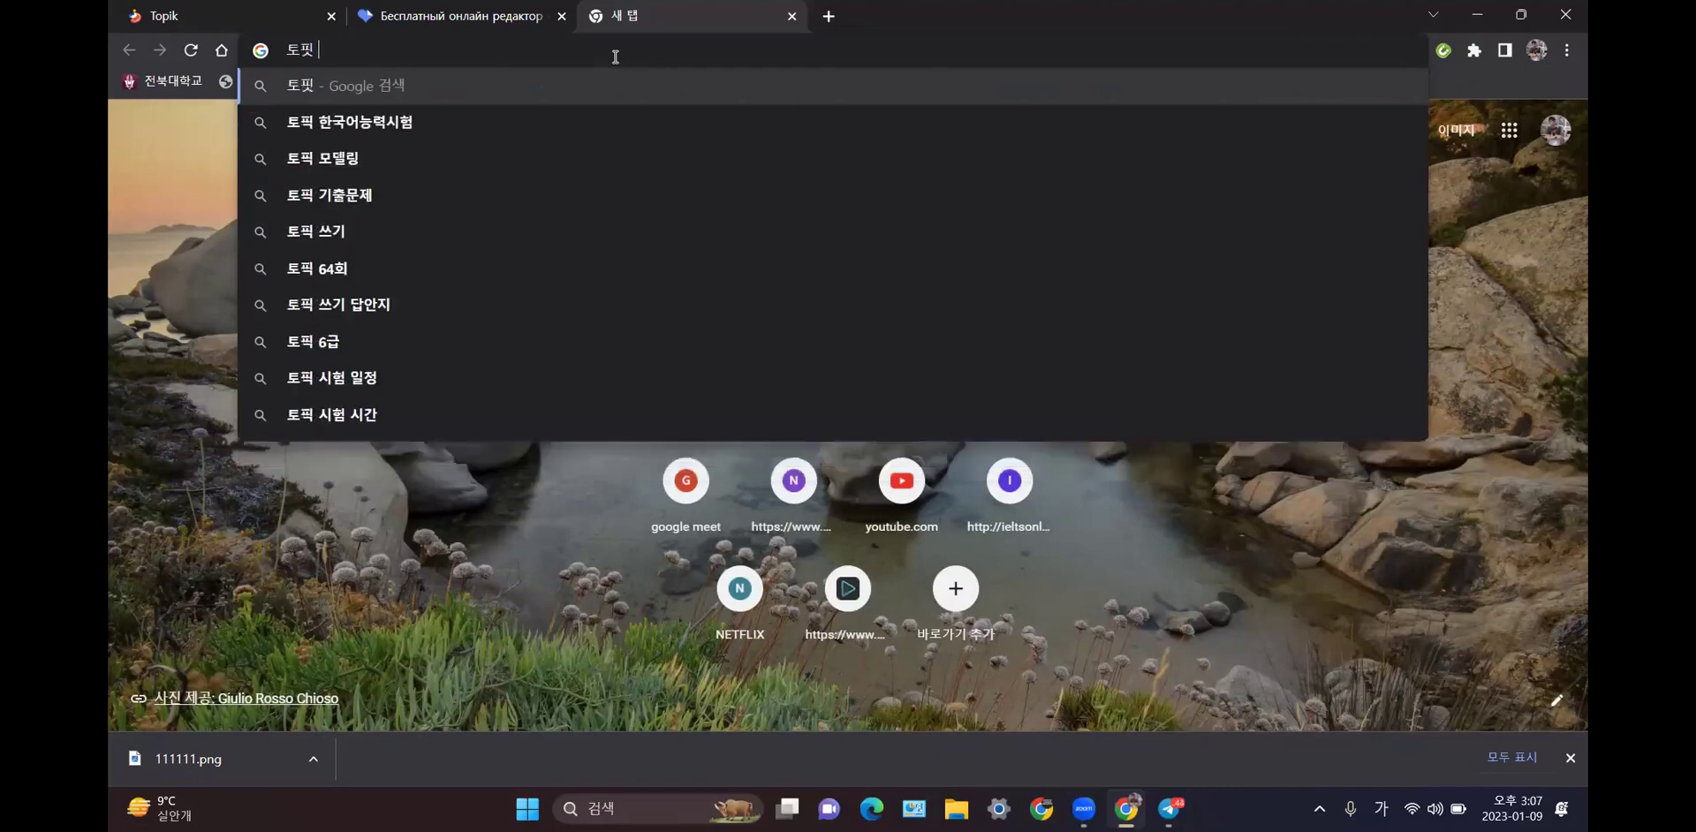
key(BackSpace)
text(ㅓ시아)
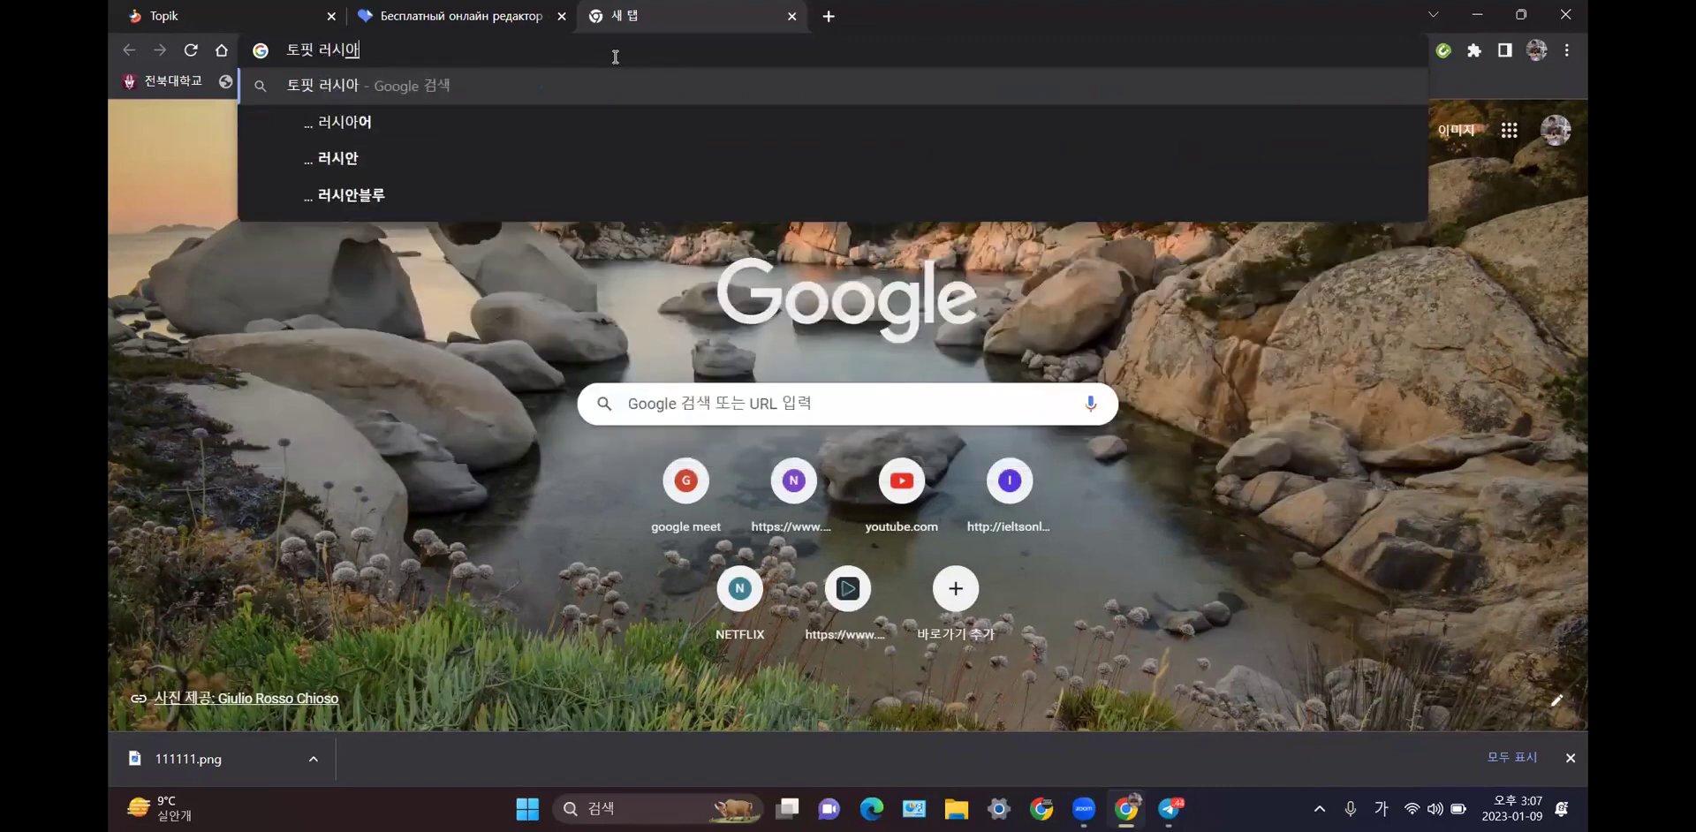
key(Return)
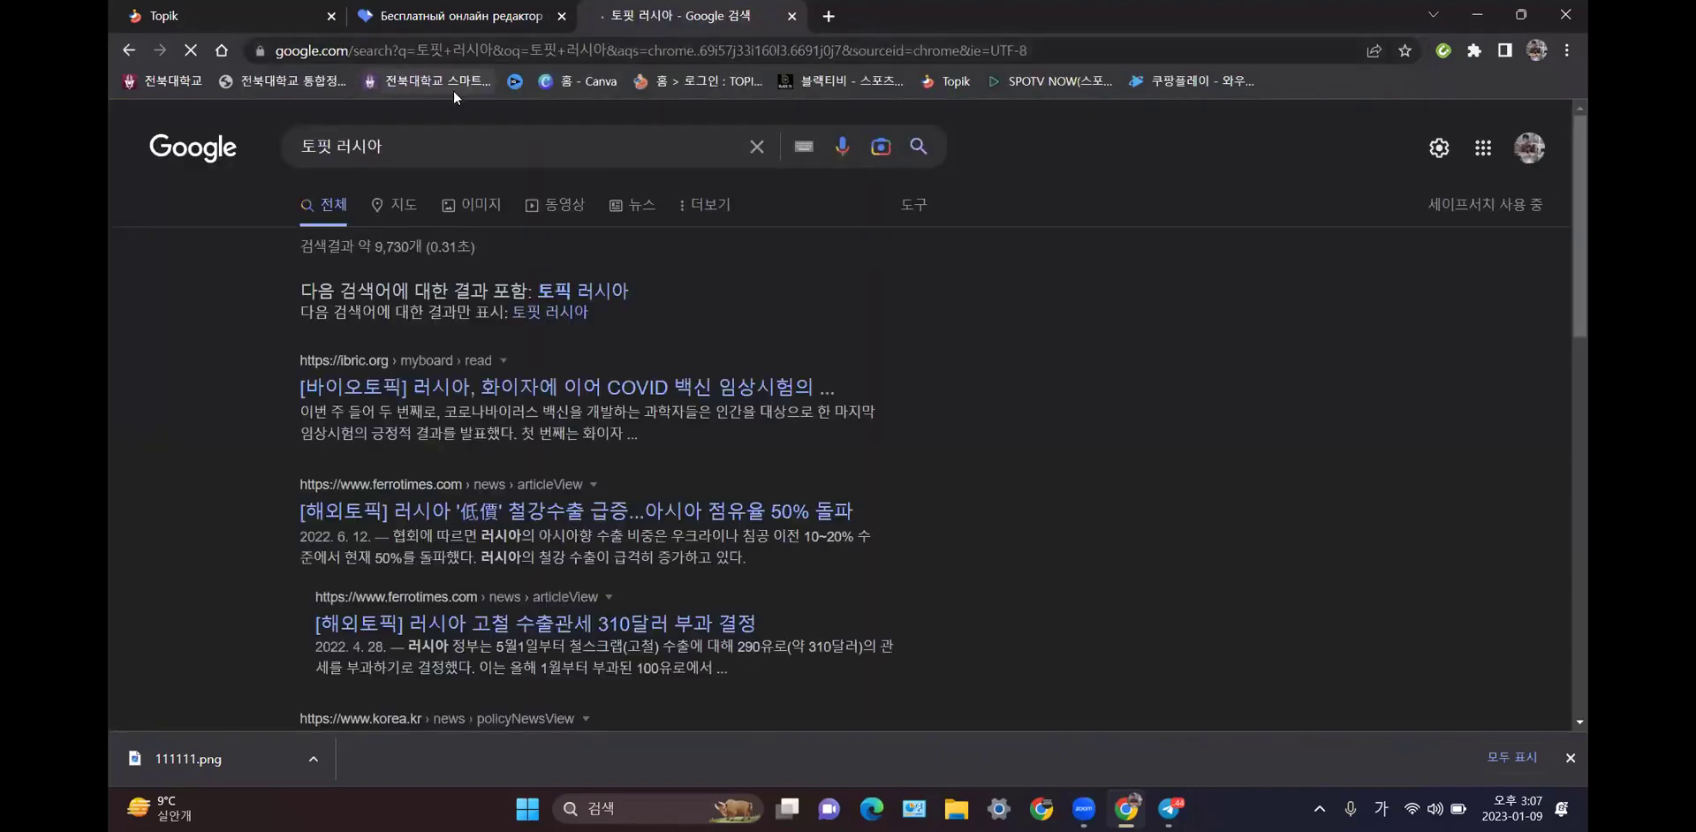
click(332, 146)
key(BackSpace)
text(픽)
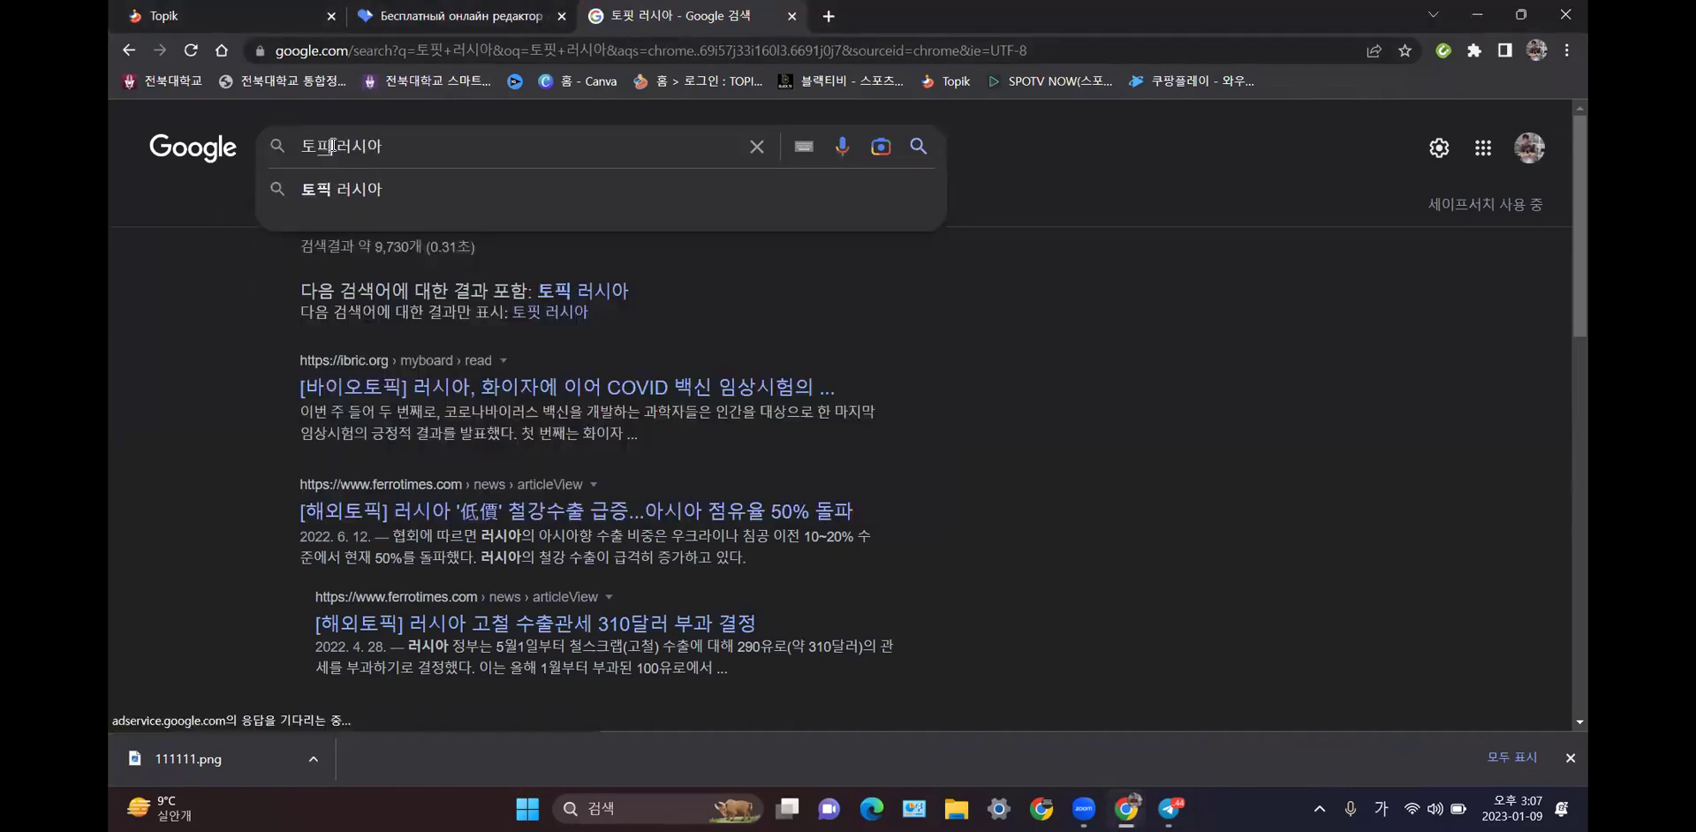
key(Return)
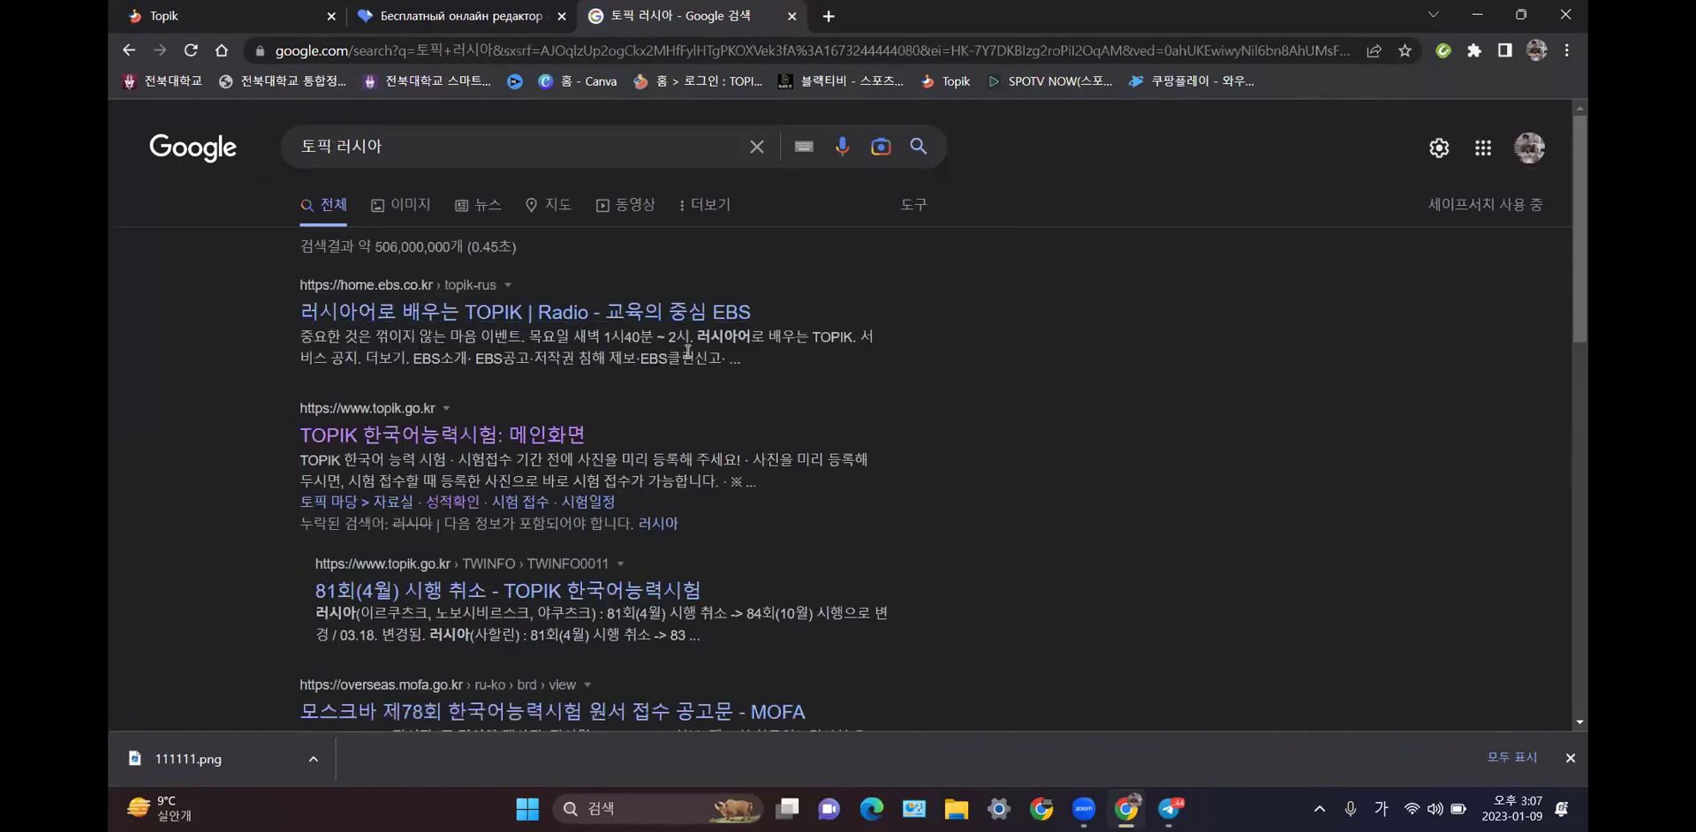
- Open the MOFA result 모스크바 제78회 한국어능력시험 원서 접수 공고문 and read its fees and exam date
scroll(688, 351, down, 1)
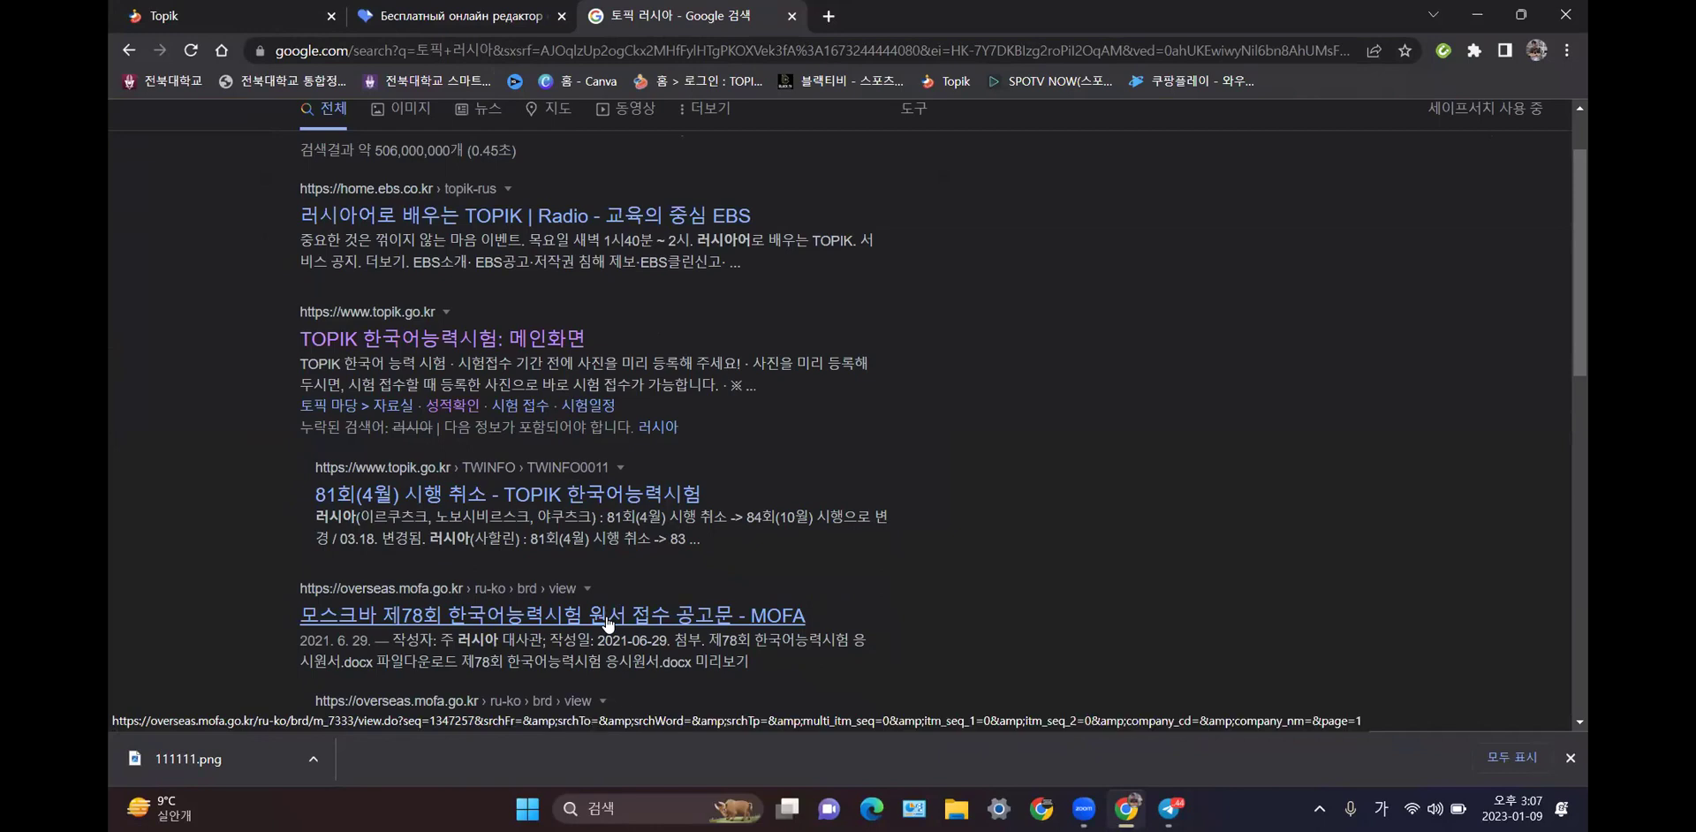
scroll(608, 623, down, 1)
click(639, 531)
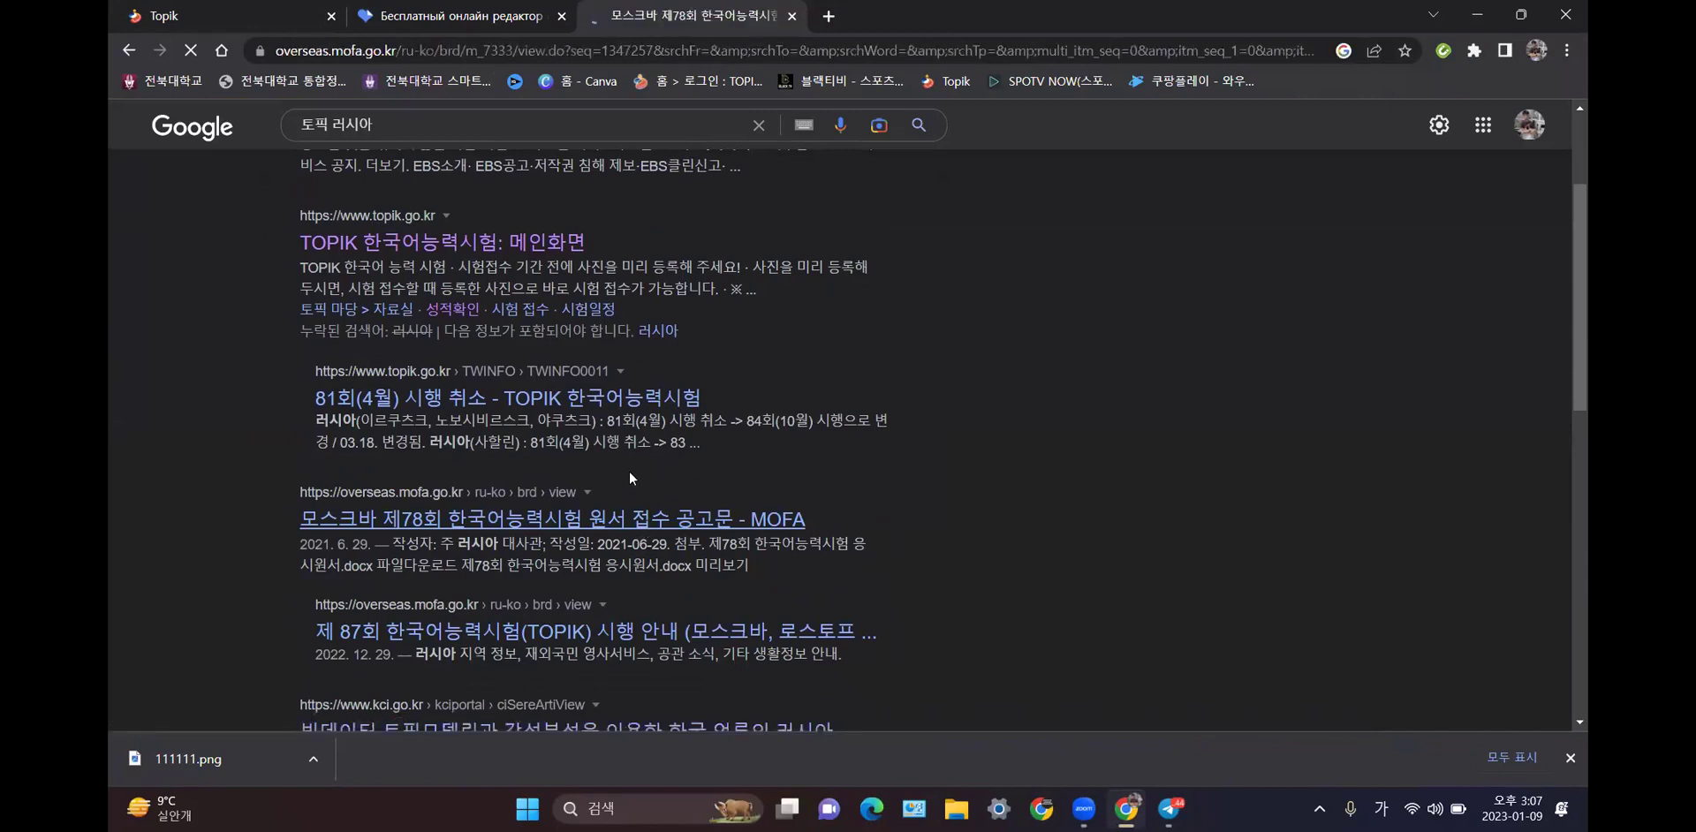
scroll(669, 451, down, 2)
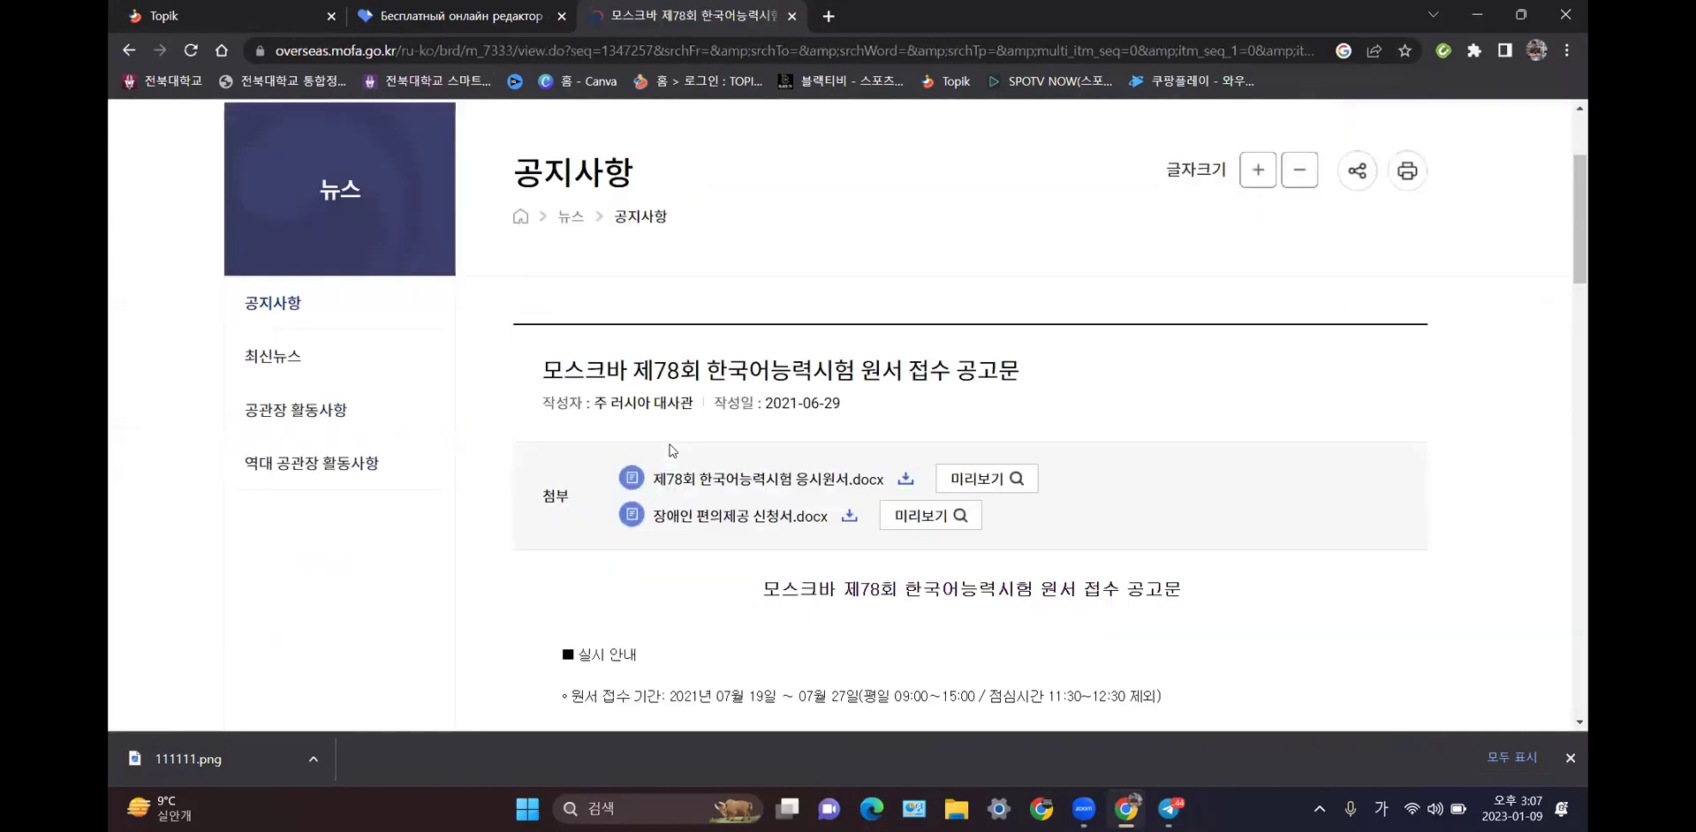
scroll(669, 451, down, 4)
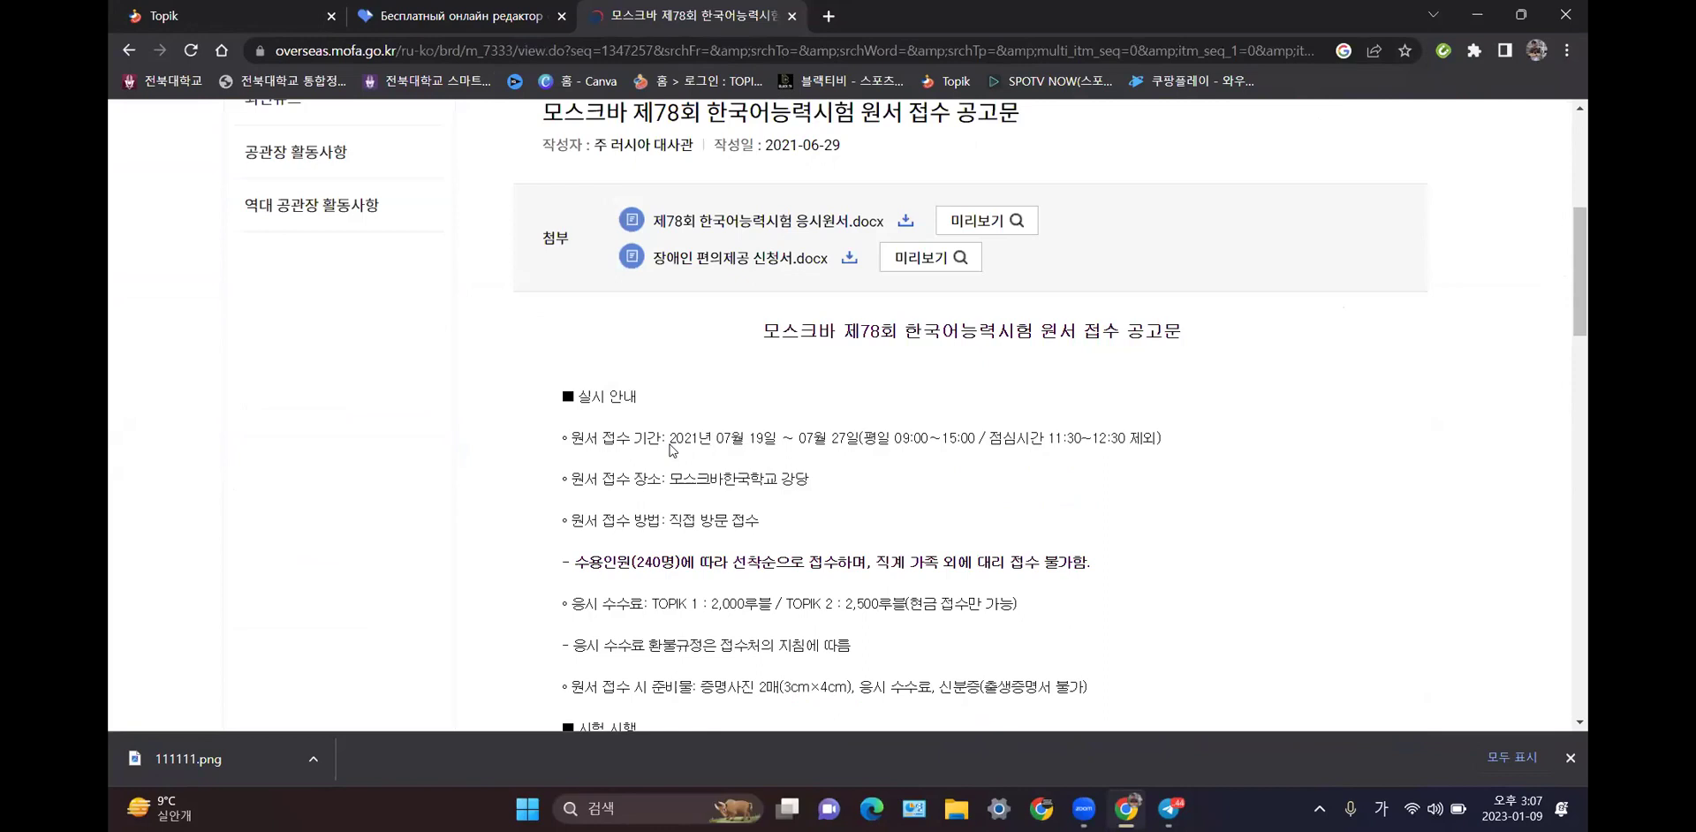
scroll(707, 466, down, 2)
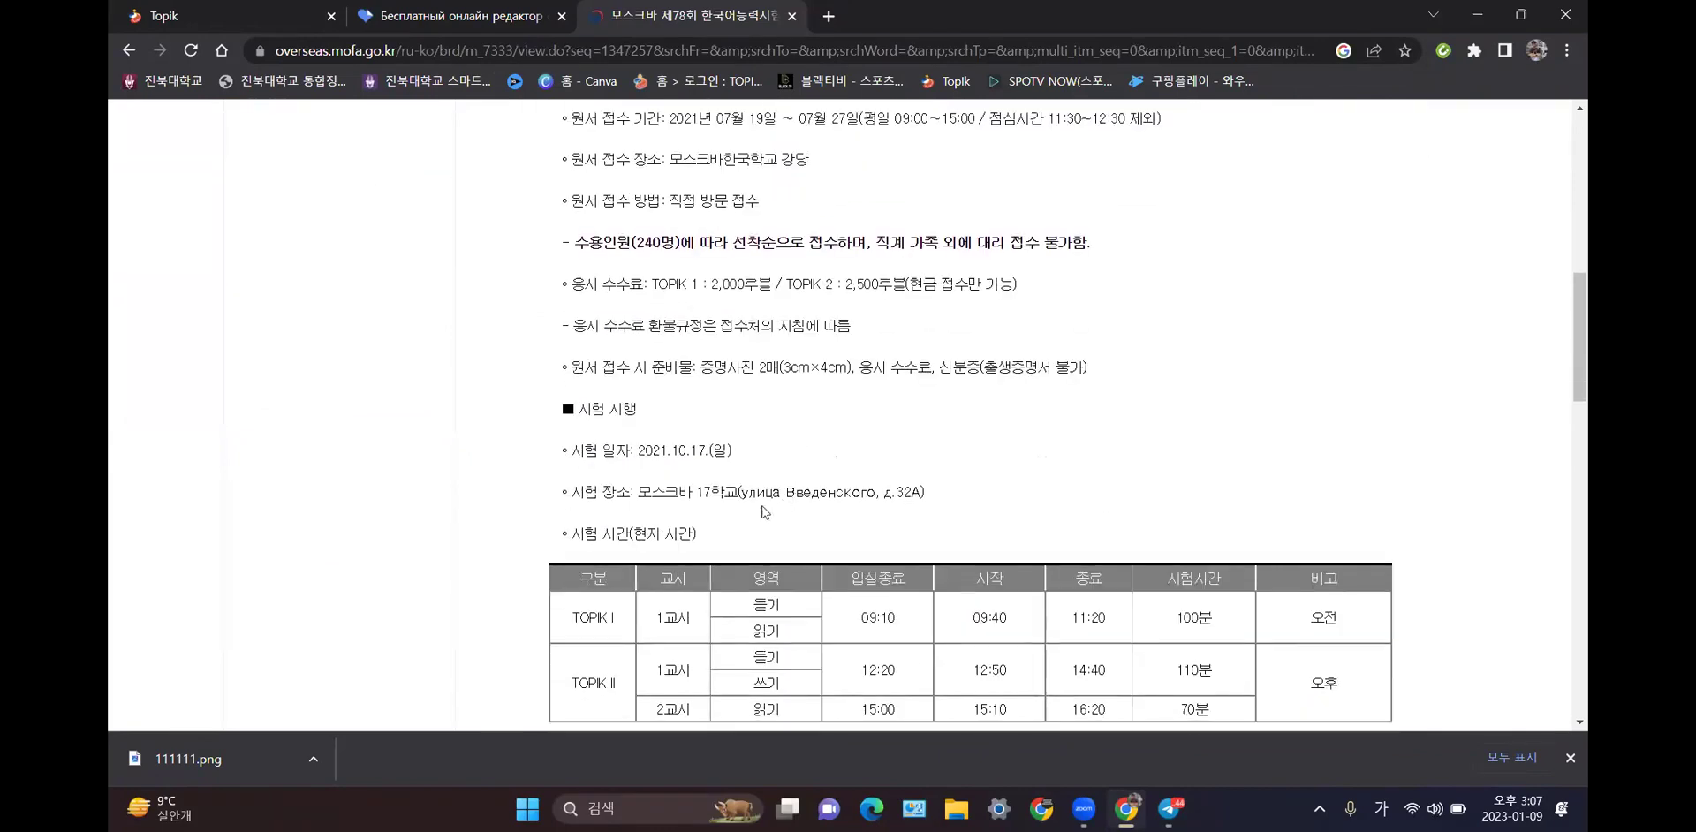
scroll(765, 511, down, 5)
scroll(765, 511, down, 3)
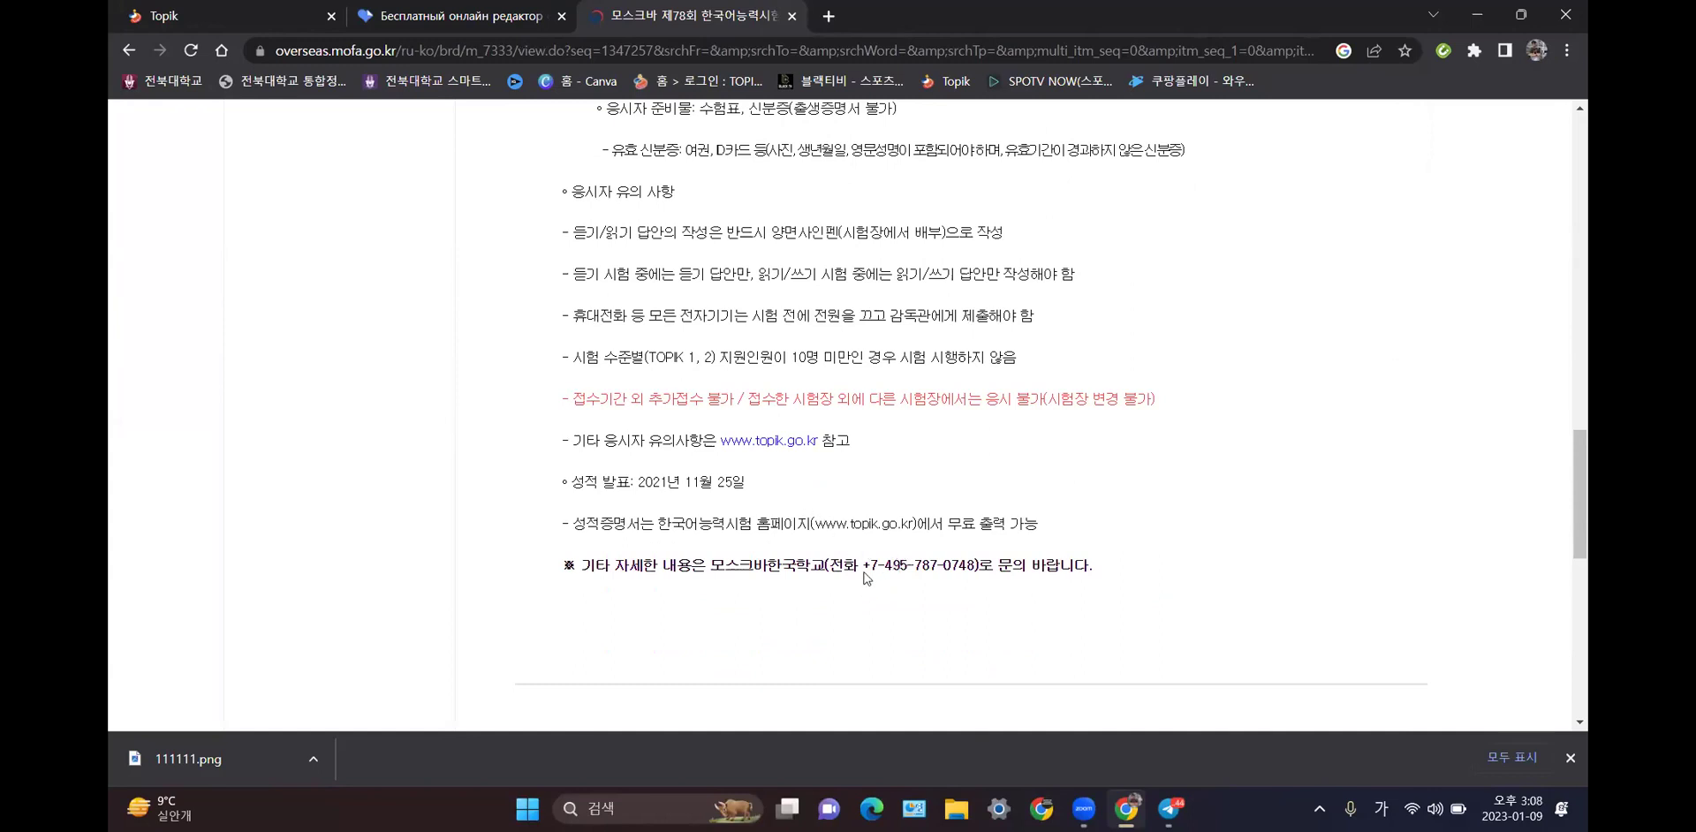
- Select the notice's contact phone number, then scroll back to the top of the page
drag(863, 565, 979, 566)
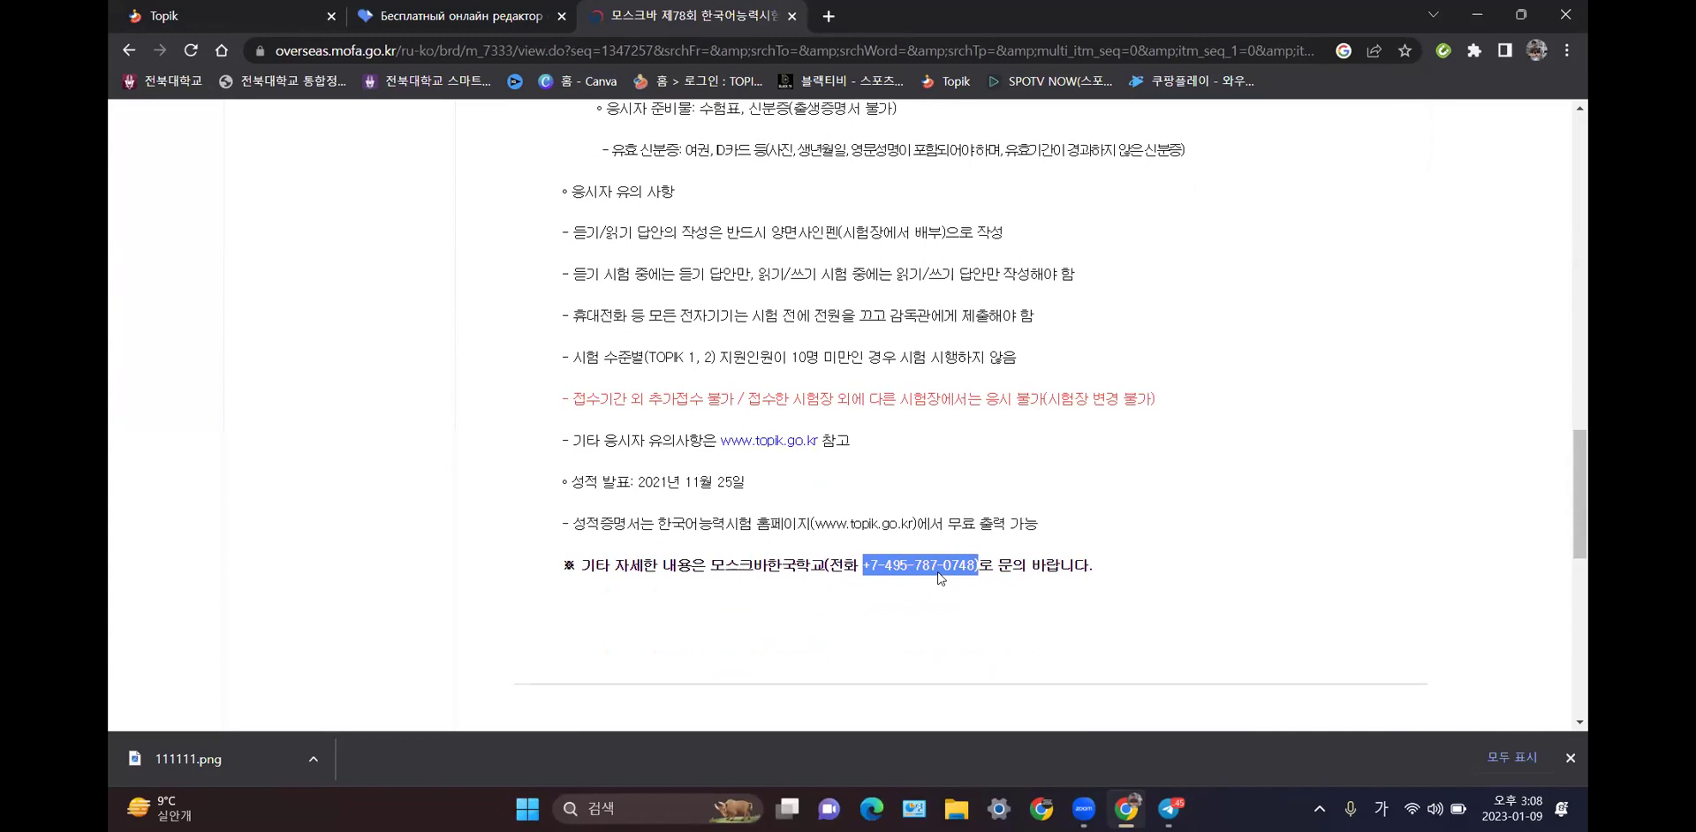
click(1025, 447)
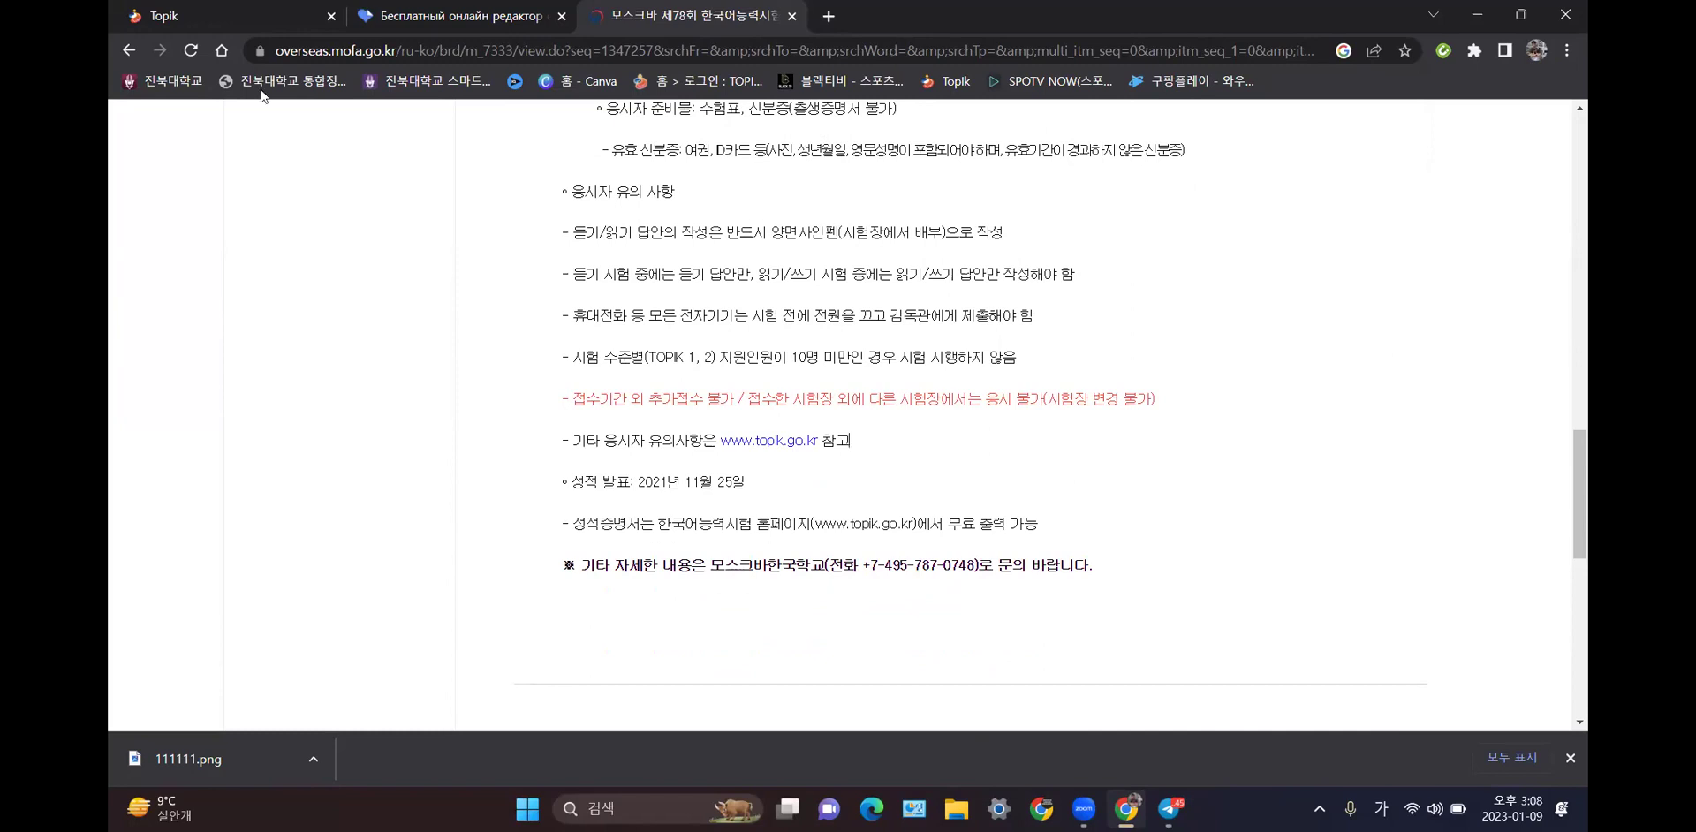
scroll(629, 397, up, 7)
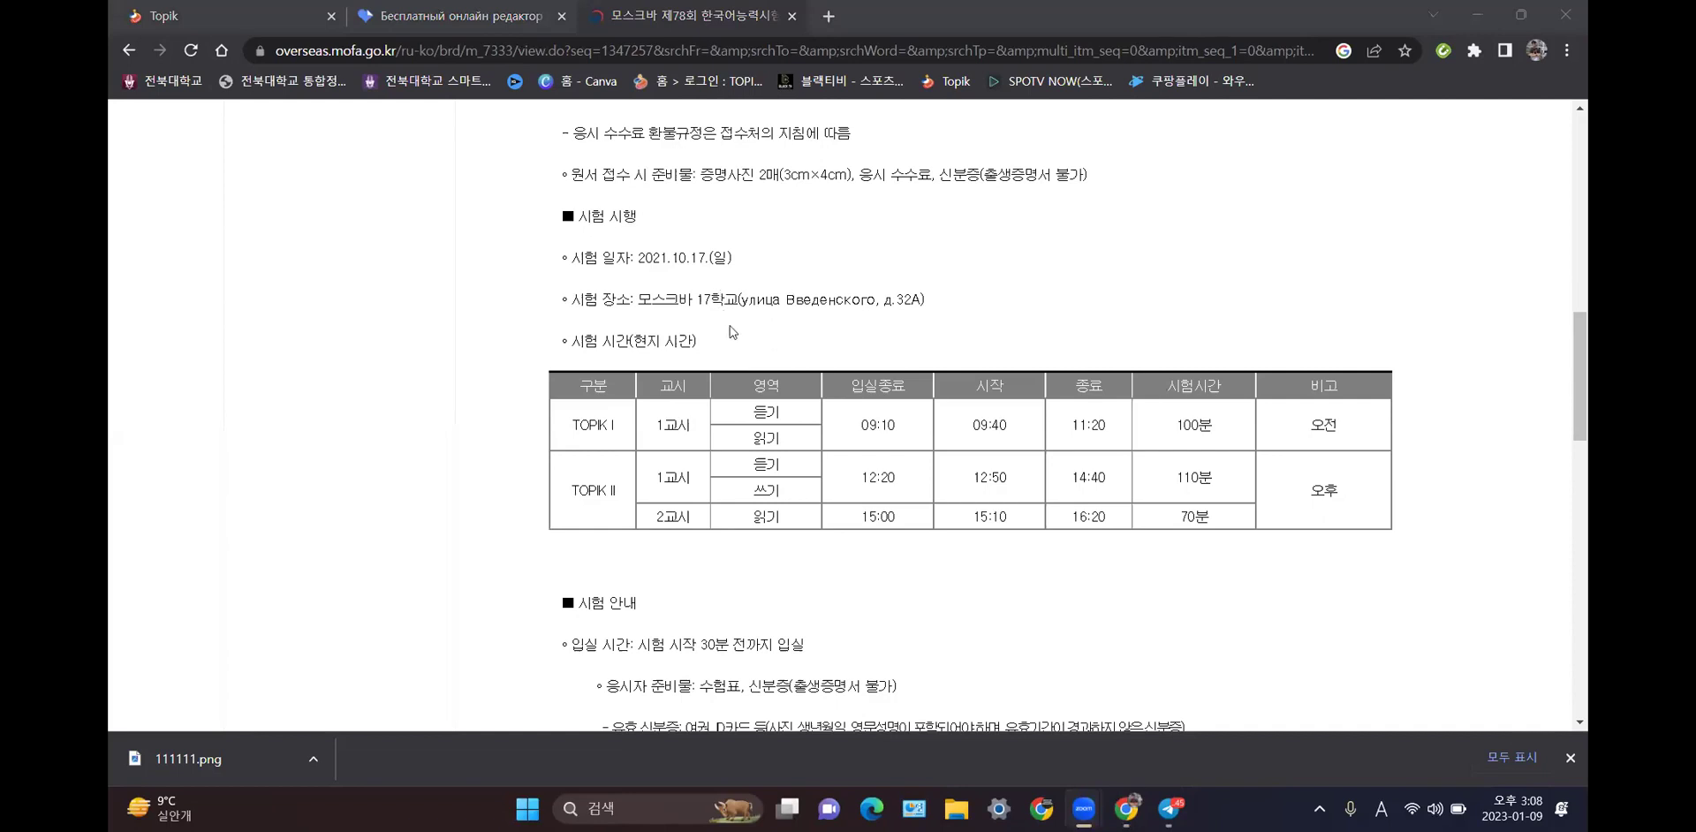
scroll(728, 332, up, 1)
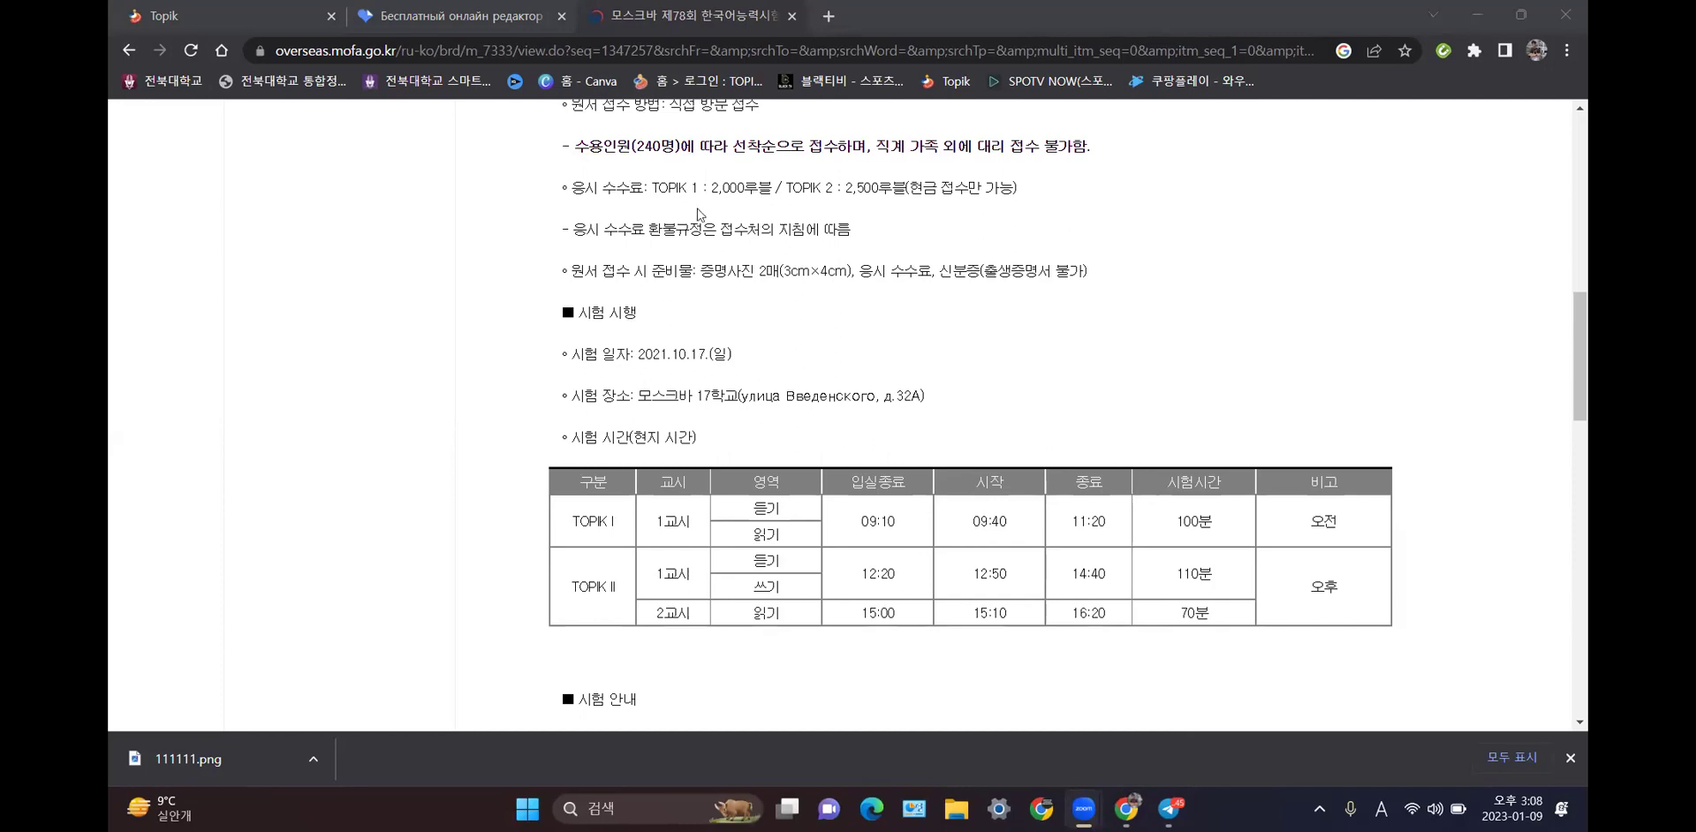
scroll(698, 212, up, 9)
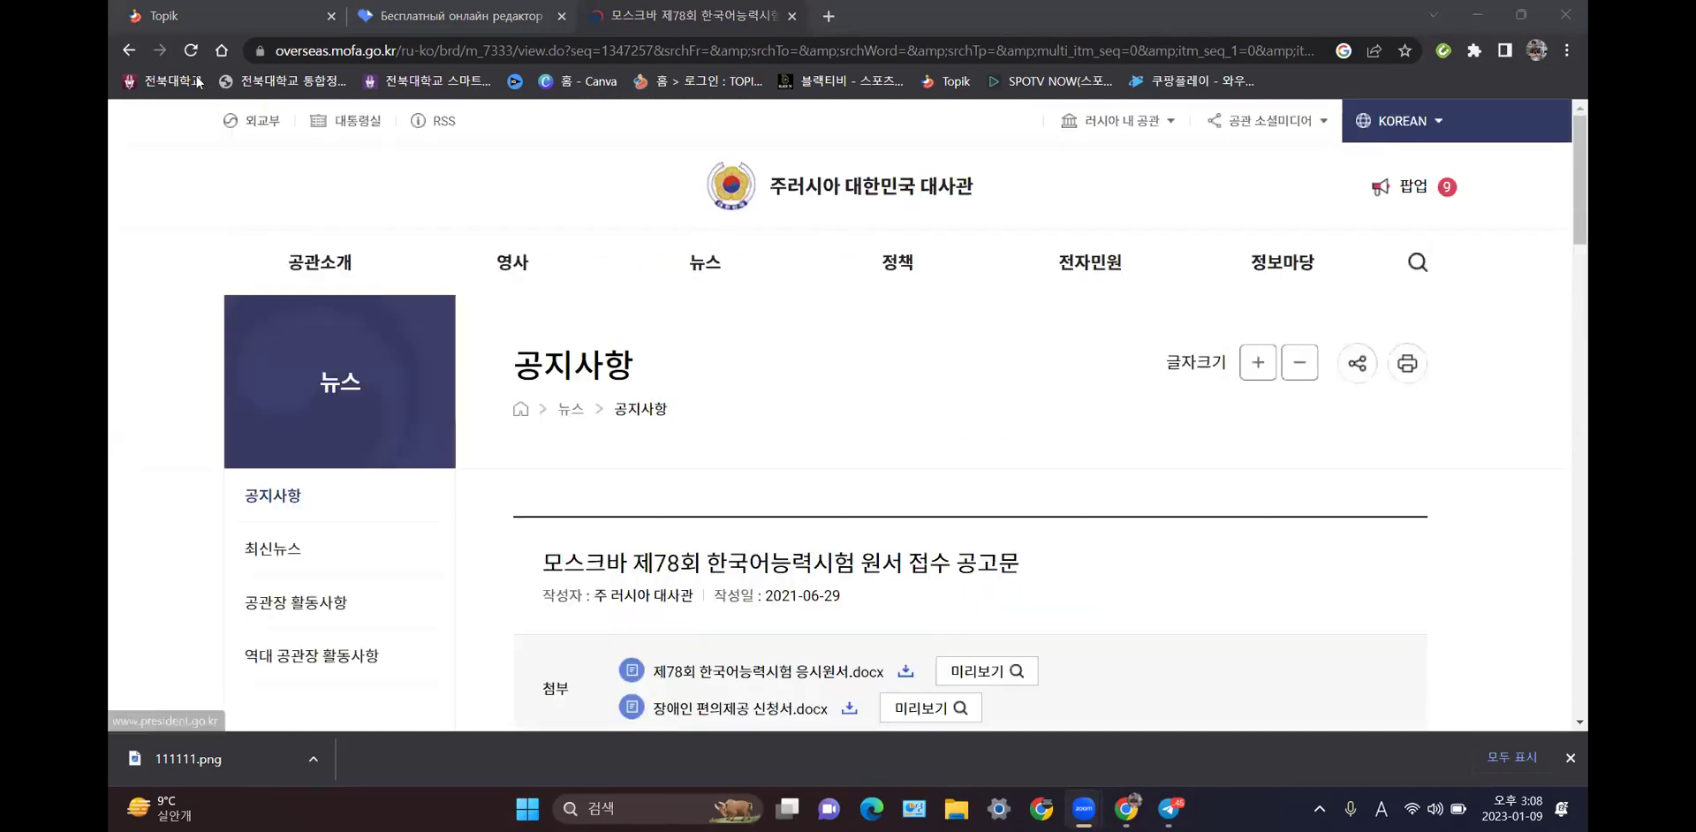
- Go back to the 토픽 러시아 results and open the 87th TOPIK Moscow notice
click(129, 50)
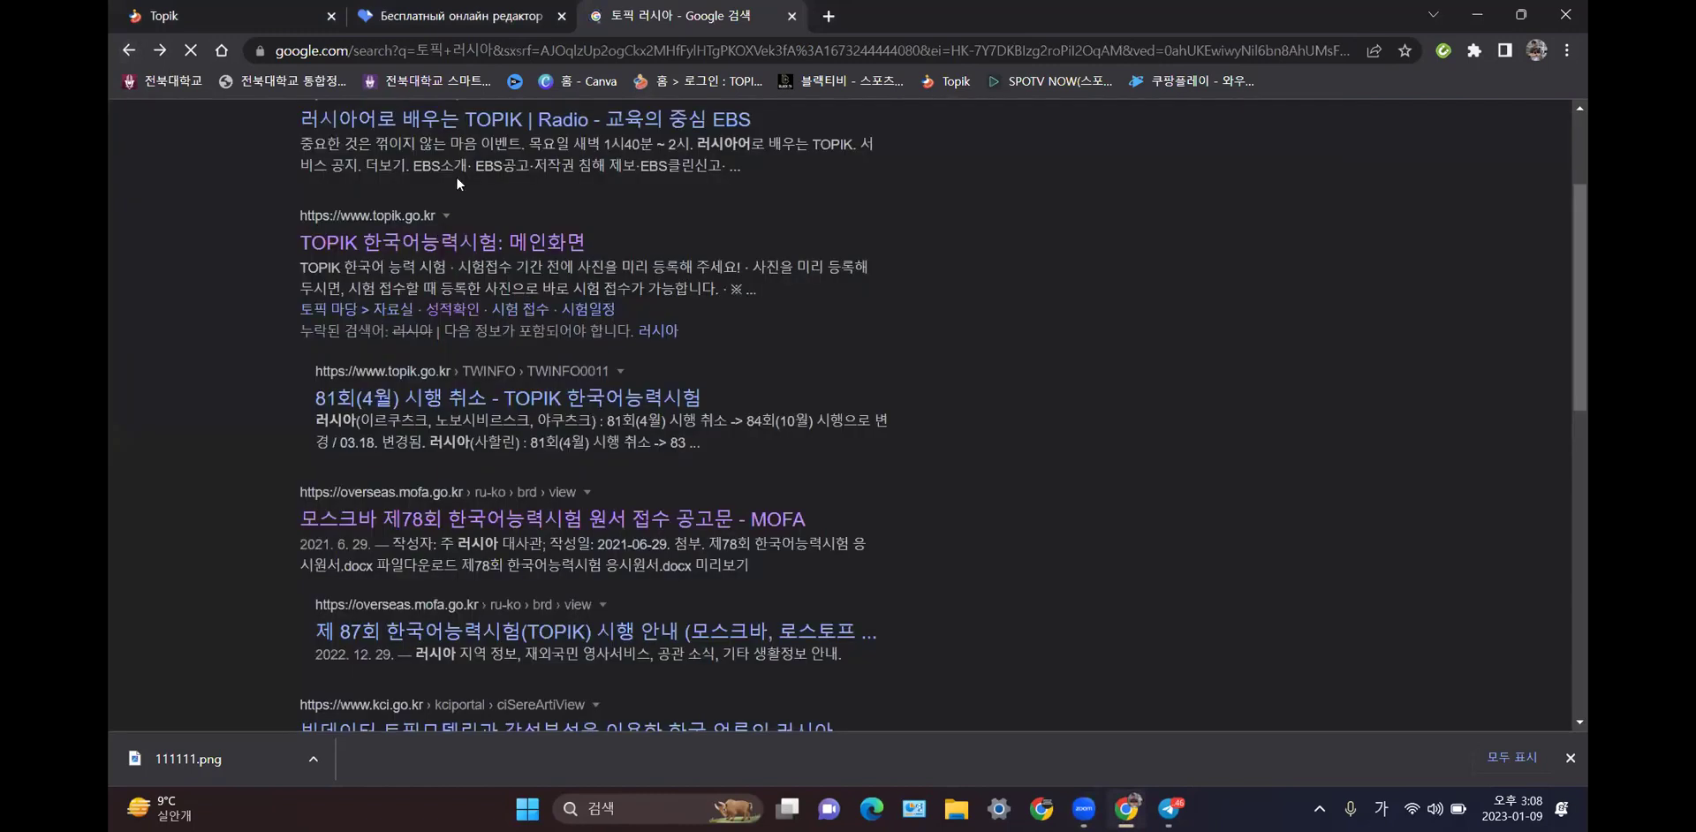
scroll(456, 177, up, 2)
drag(389, 141, 295, 141)
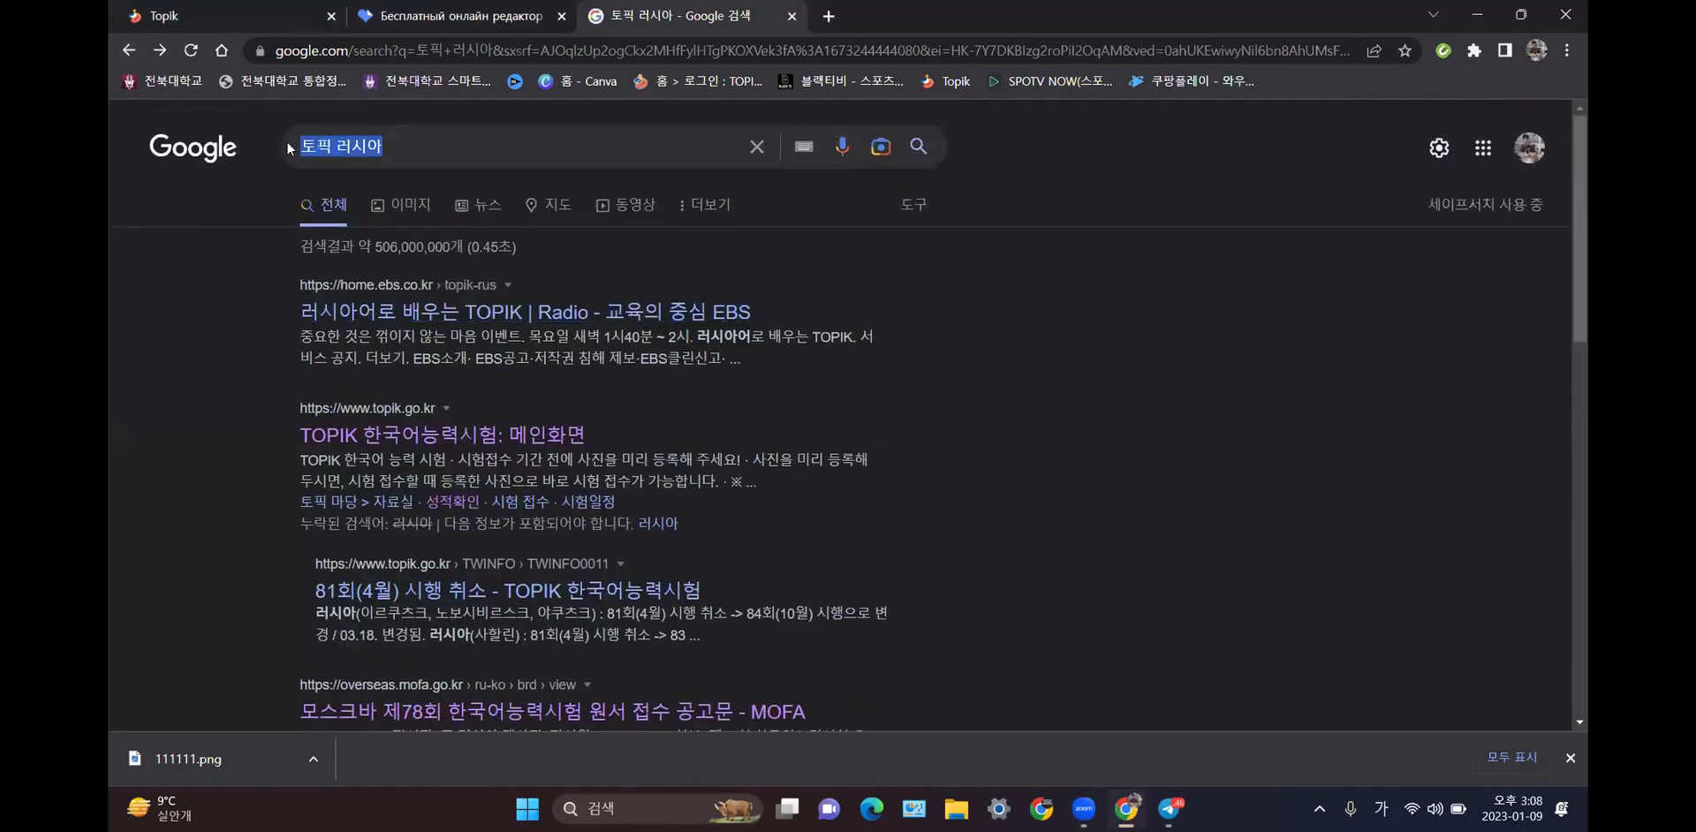
scroll(332, 272, down, 3)
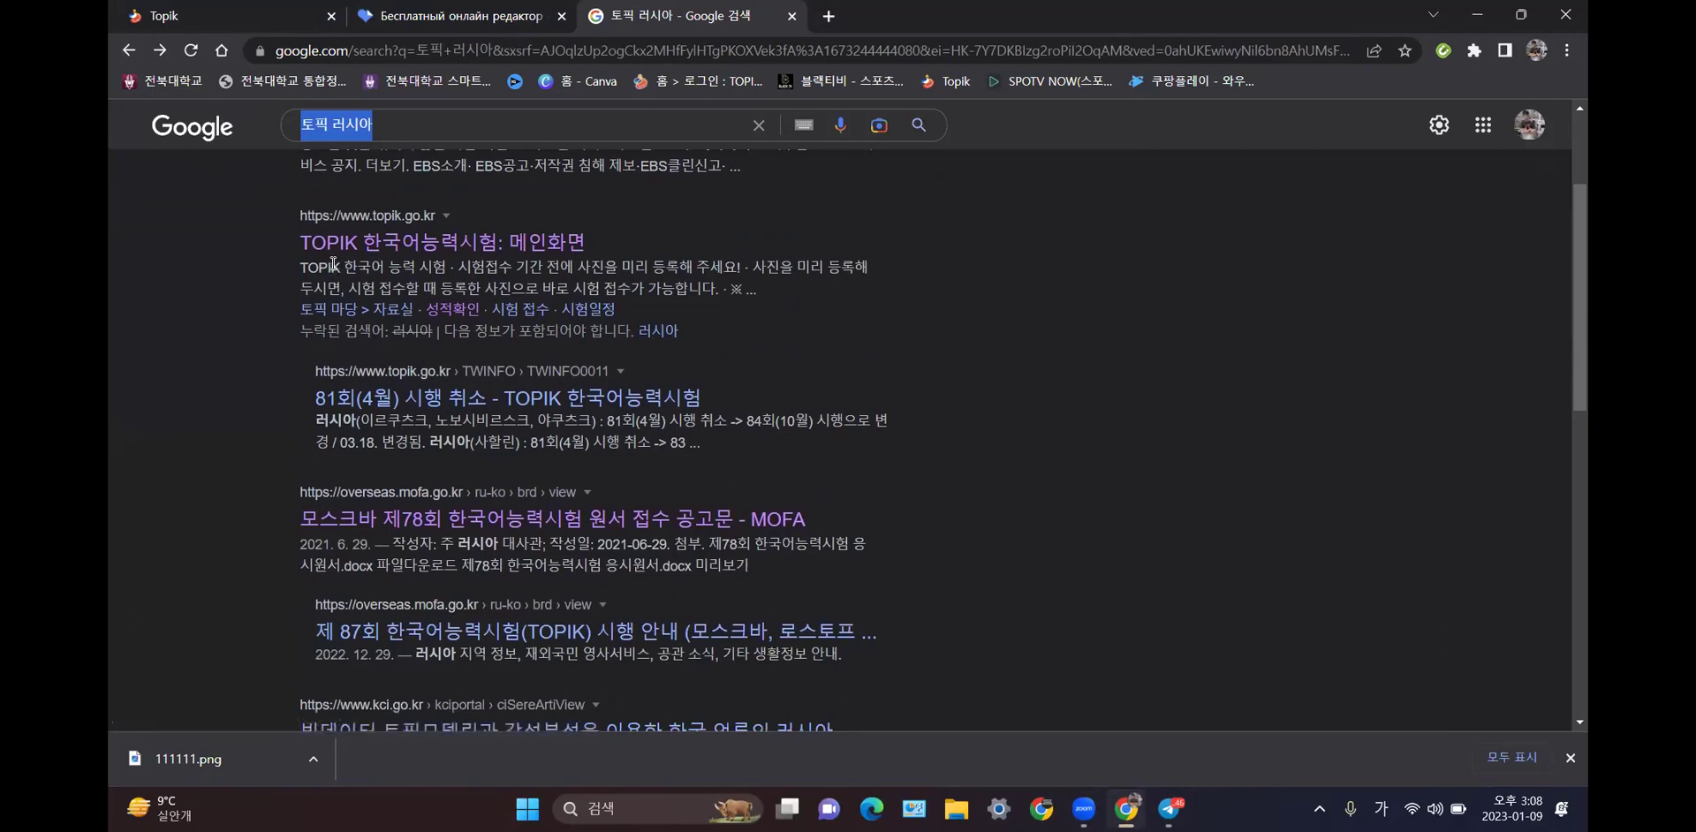
click(531, 632)
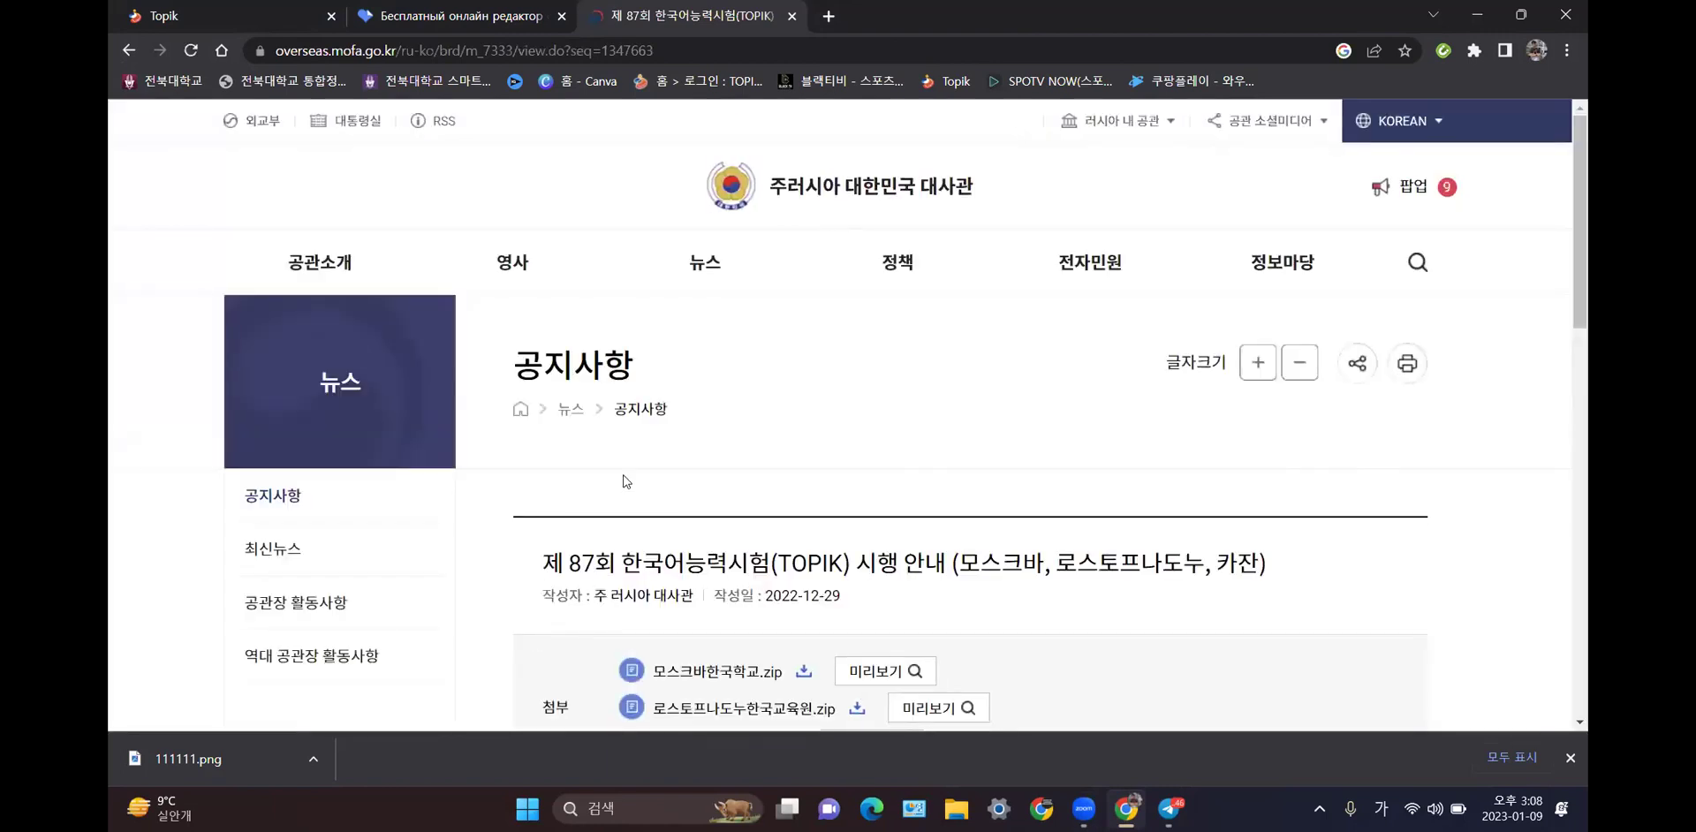
scroll(624, 481, down, 1)
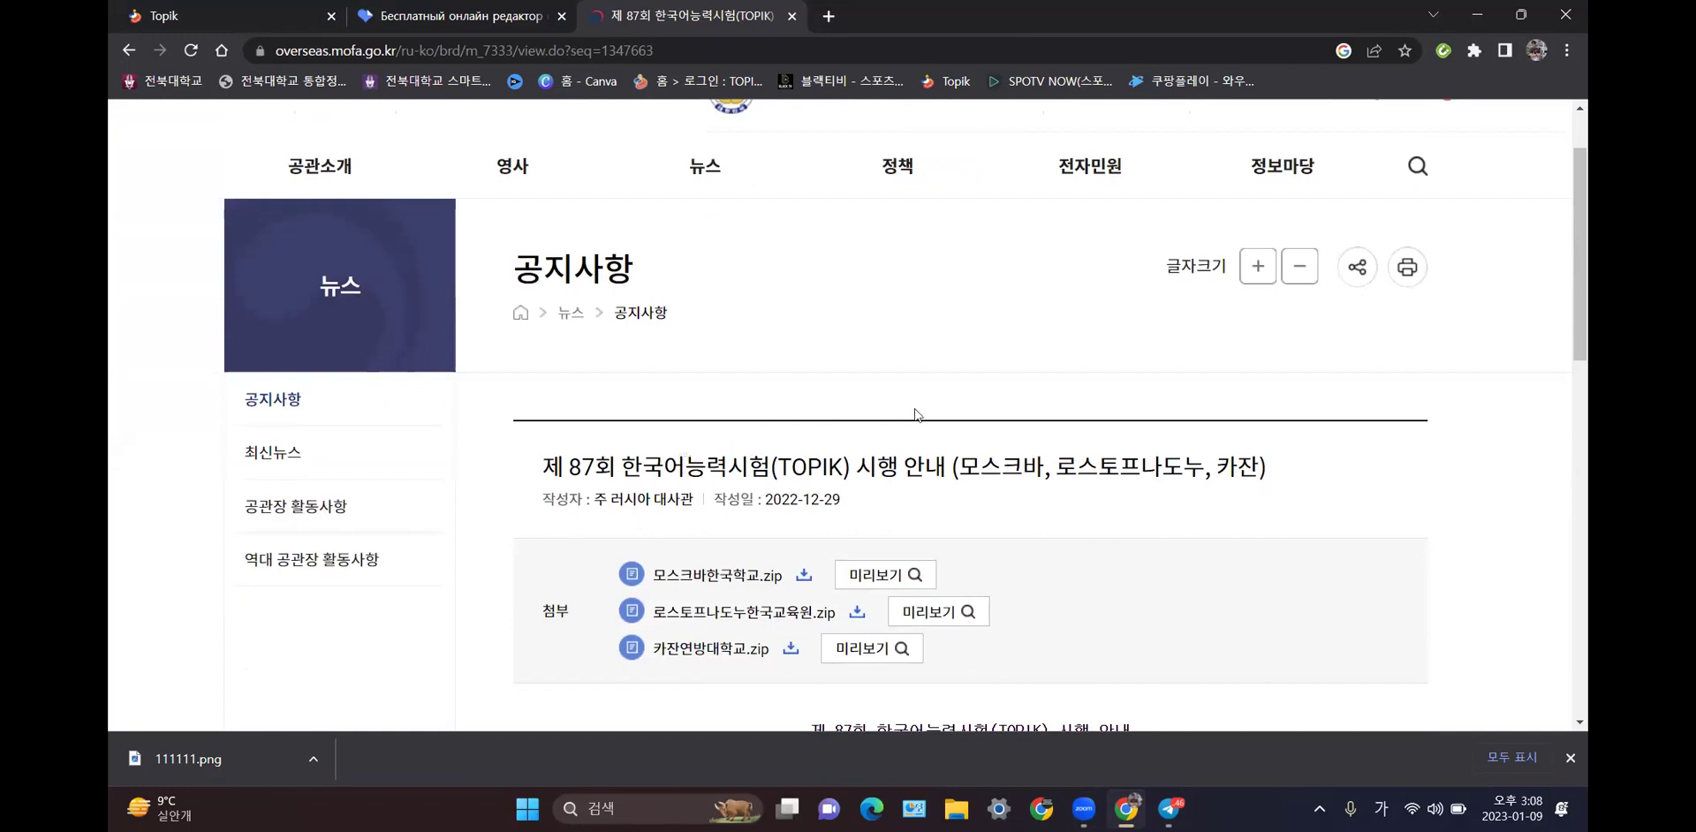
scroll(914, 412, down, 1)
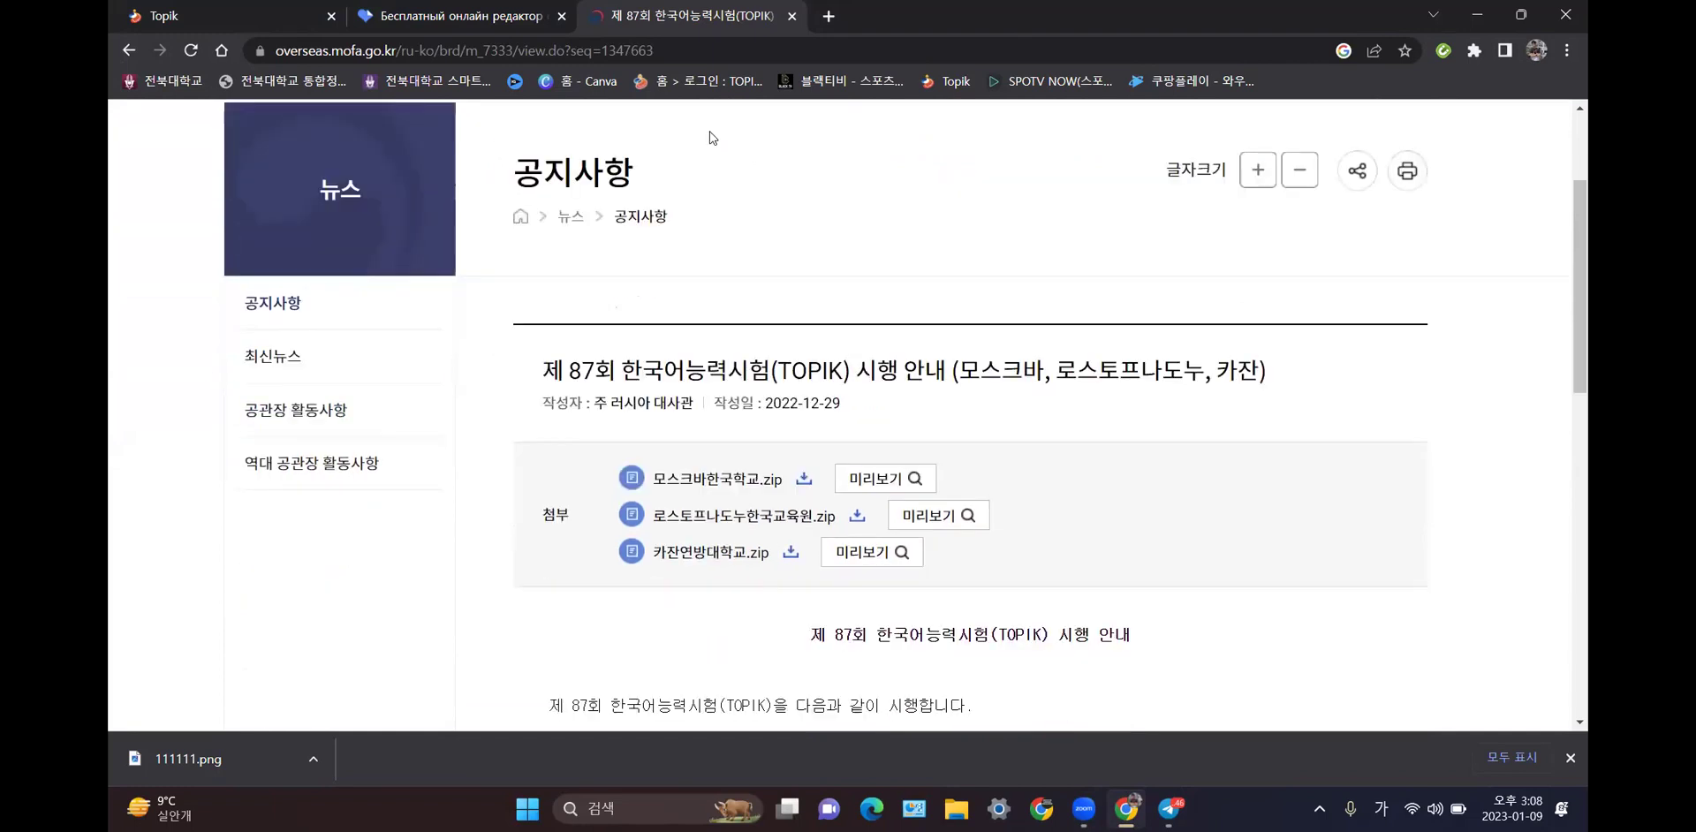
- Copy the notice page's URL and scroll through its body and zip attachments
click(453, 52)
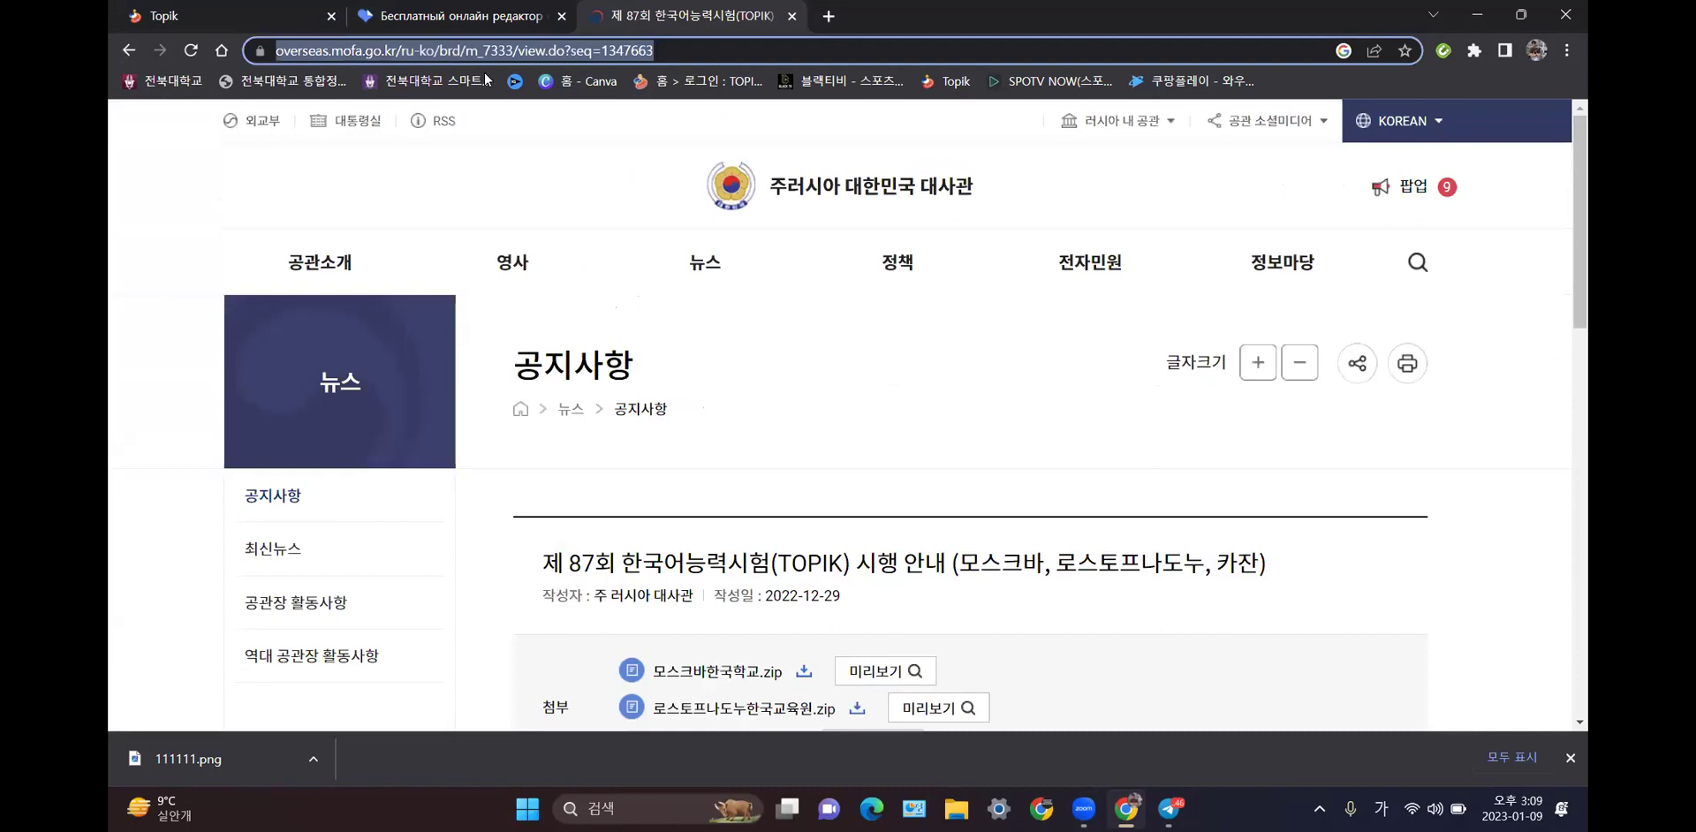
right_click(453, 51)
click(495, 189)
scroll(1095, 349, down, 3)
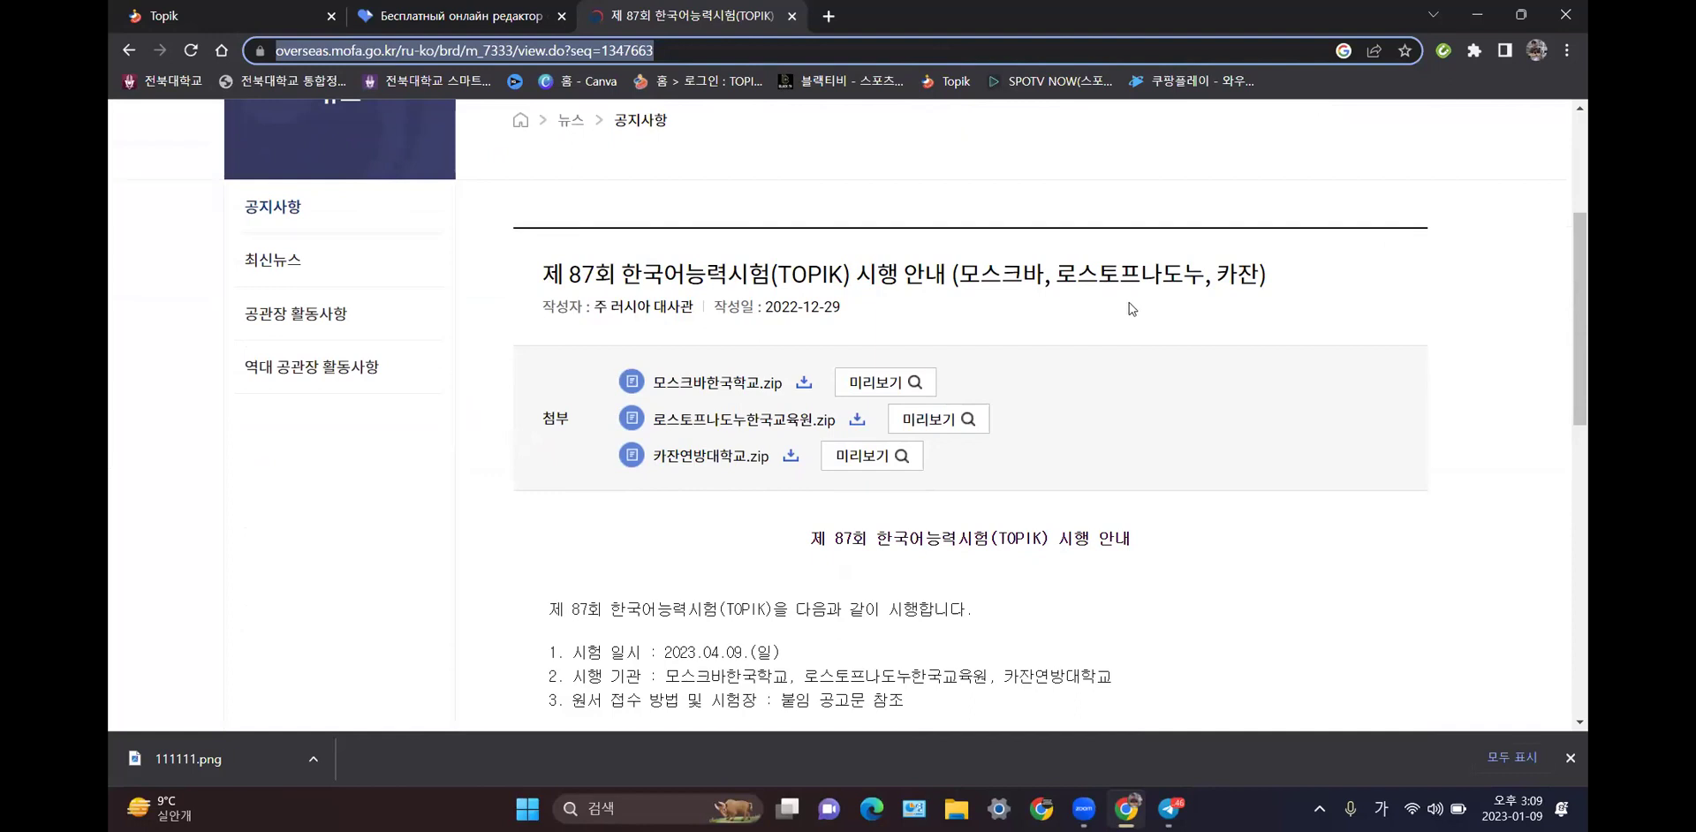
scroll(1099, 330, down, 1)
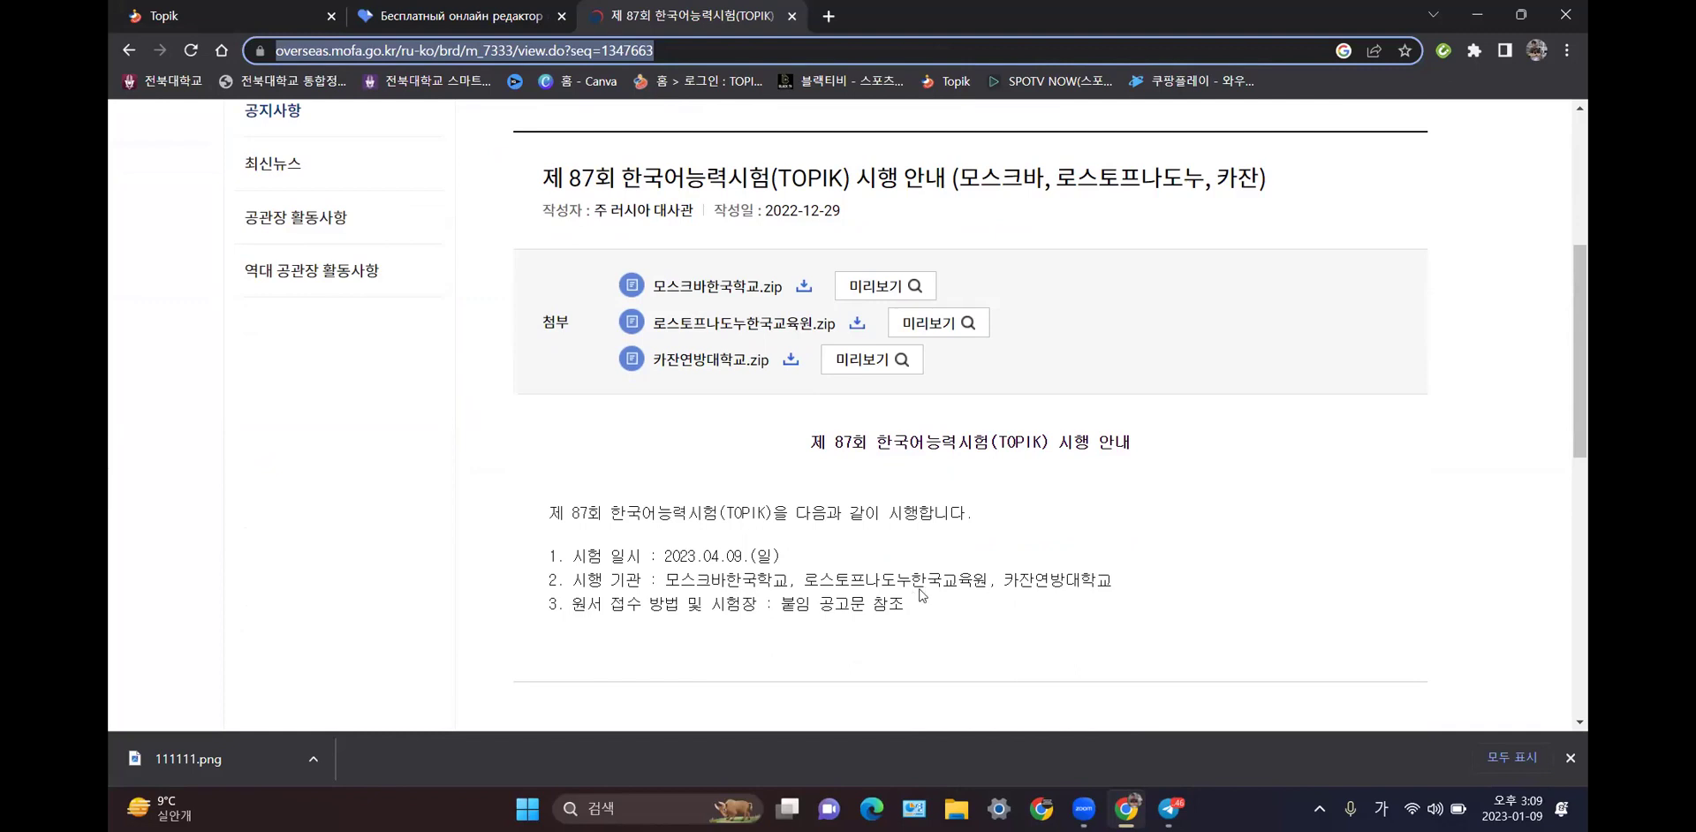
scroll(959, 599, down, 1)
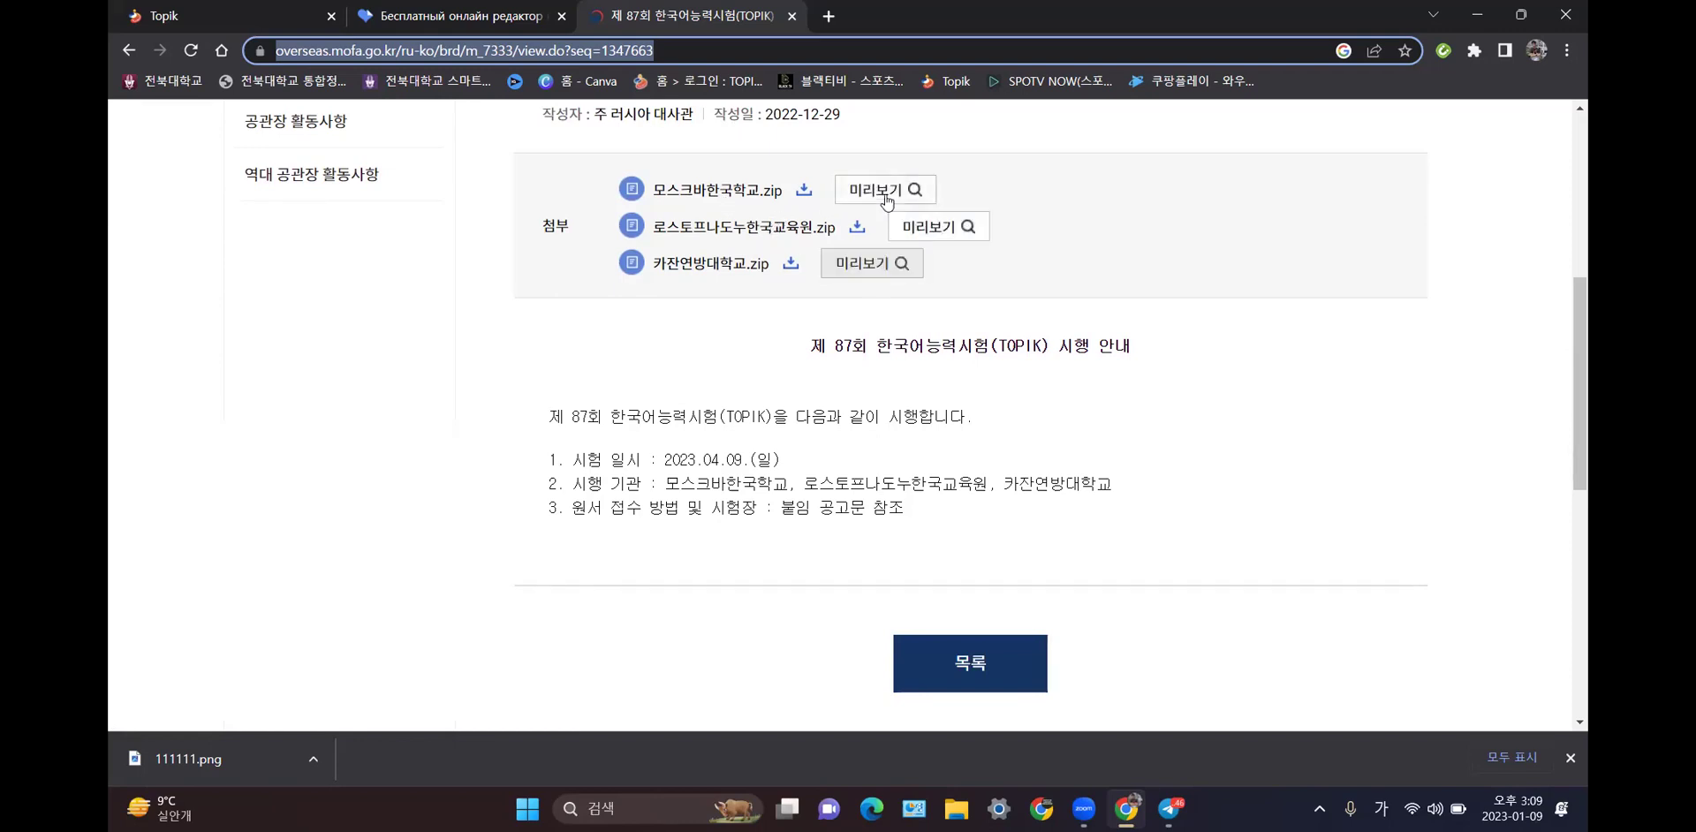
scroll(882, 212, down, 6)
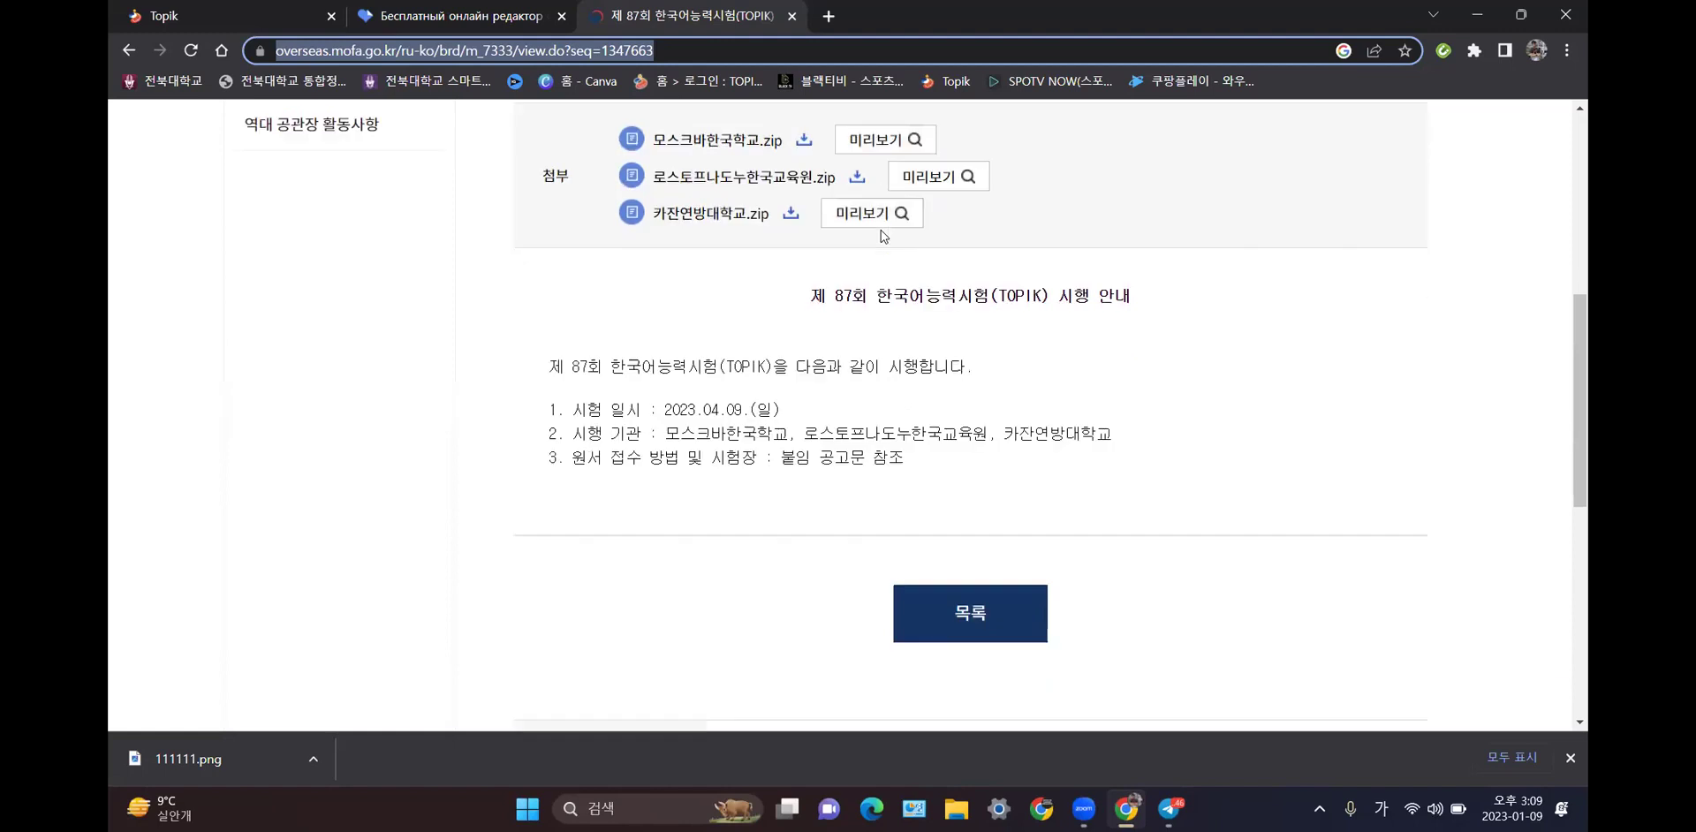
scroll(885, 243, up, 6)
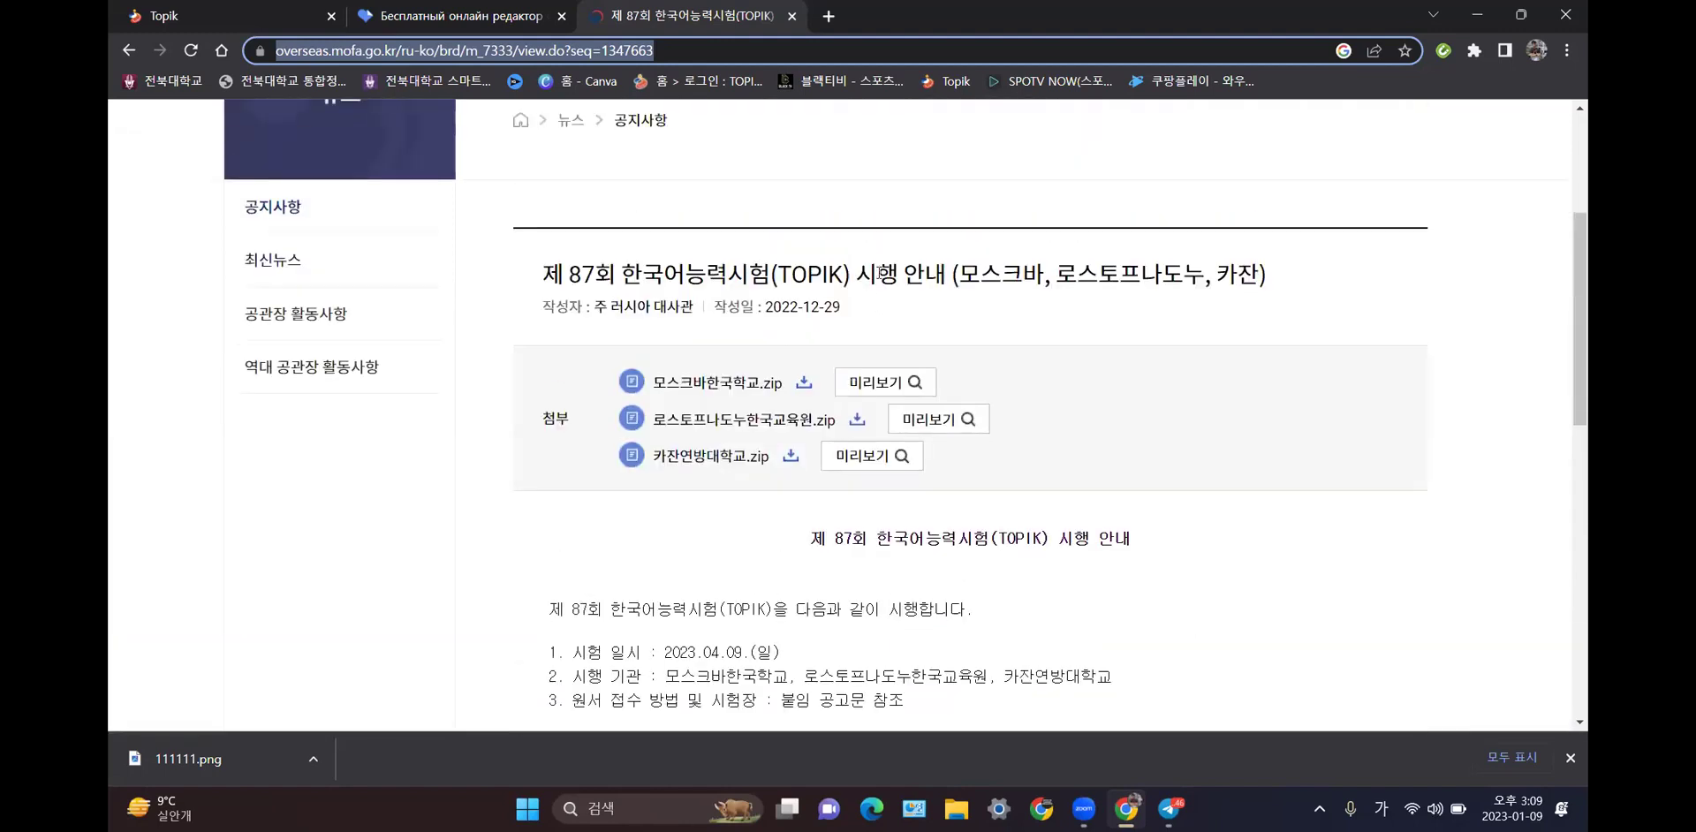
- After a failed preview, save 모스크바한국학교.zip to 바탕 화면 (Desktop) and open the download
click(883, 392)
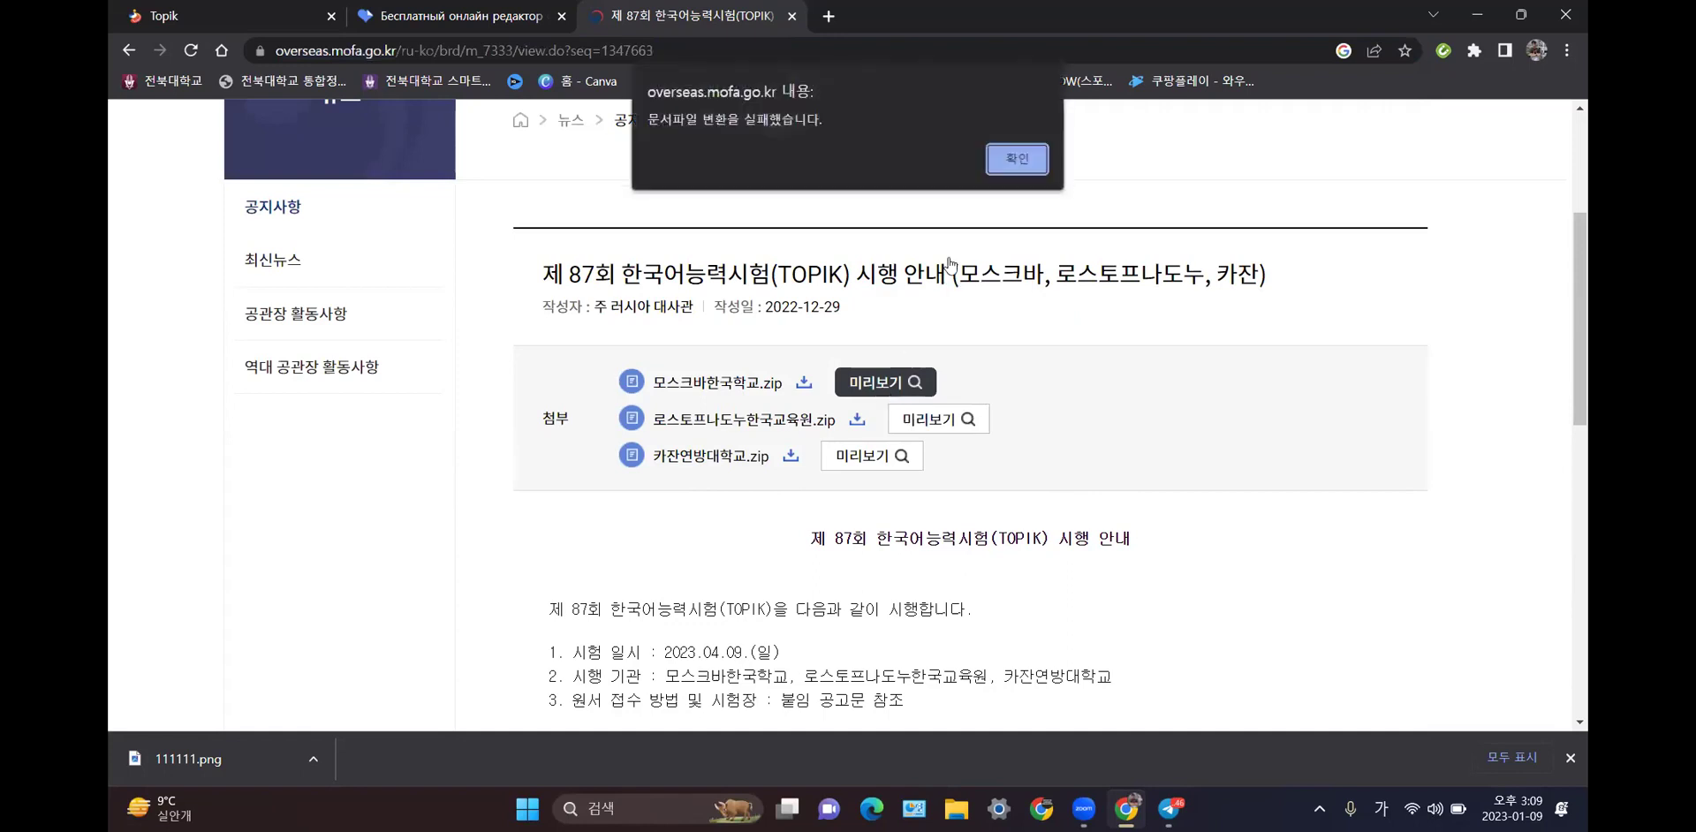
click(1016, 160)
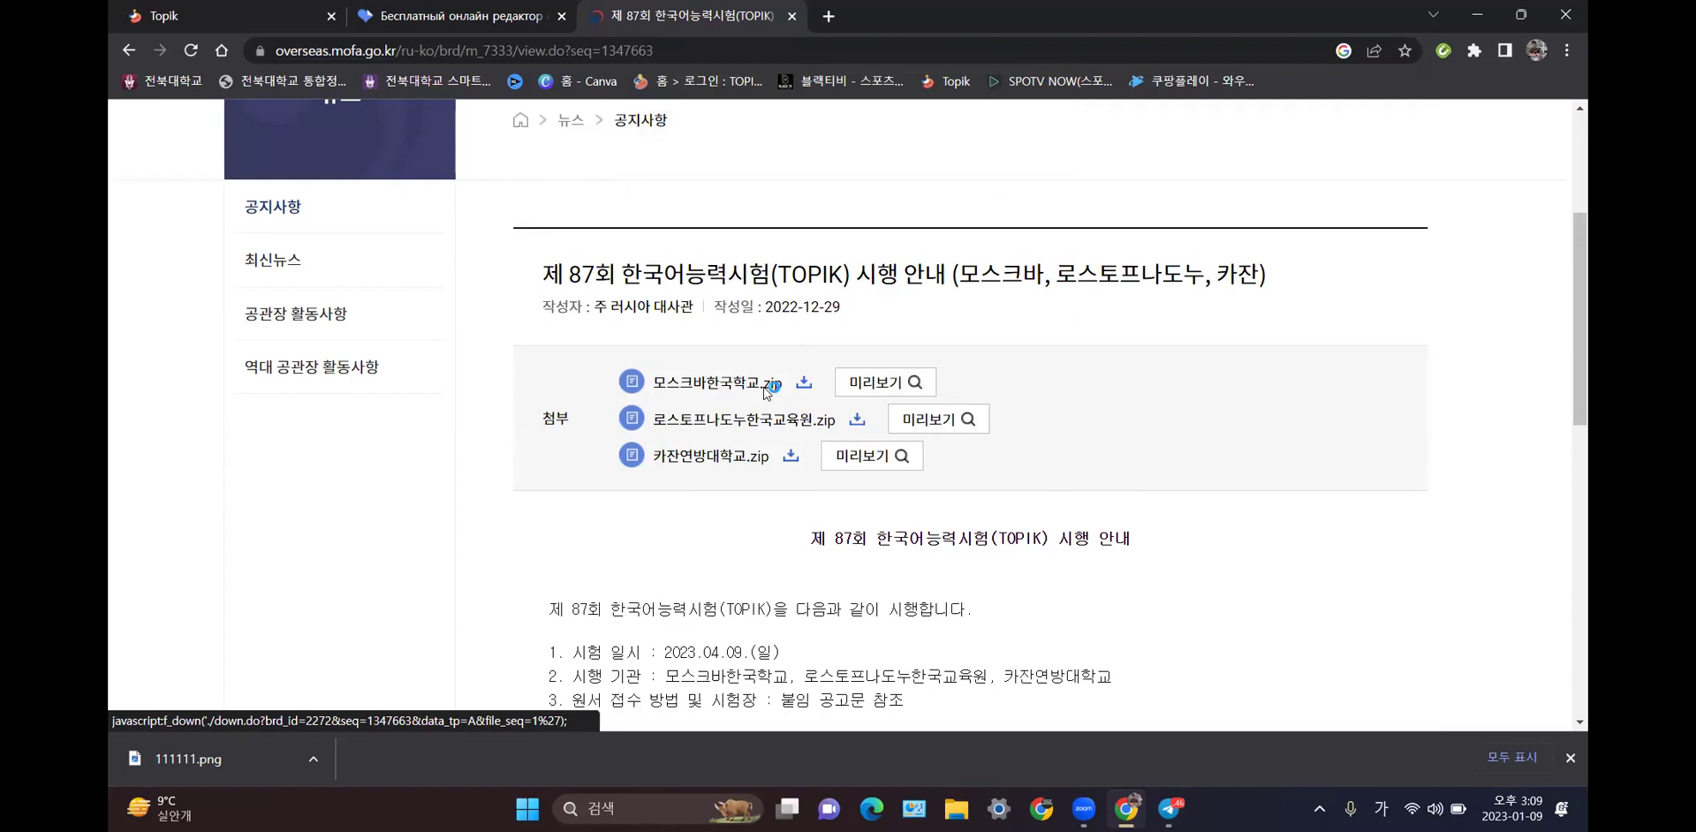
click(763, 387)
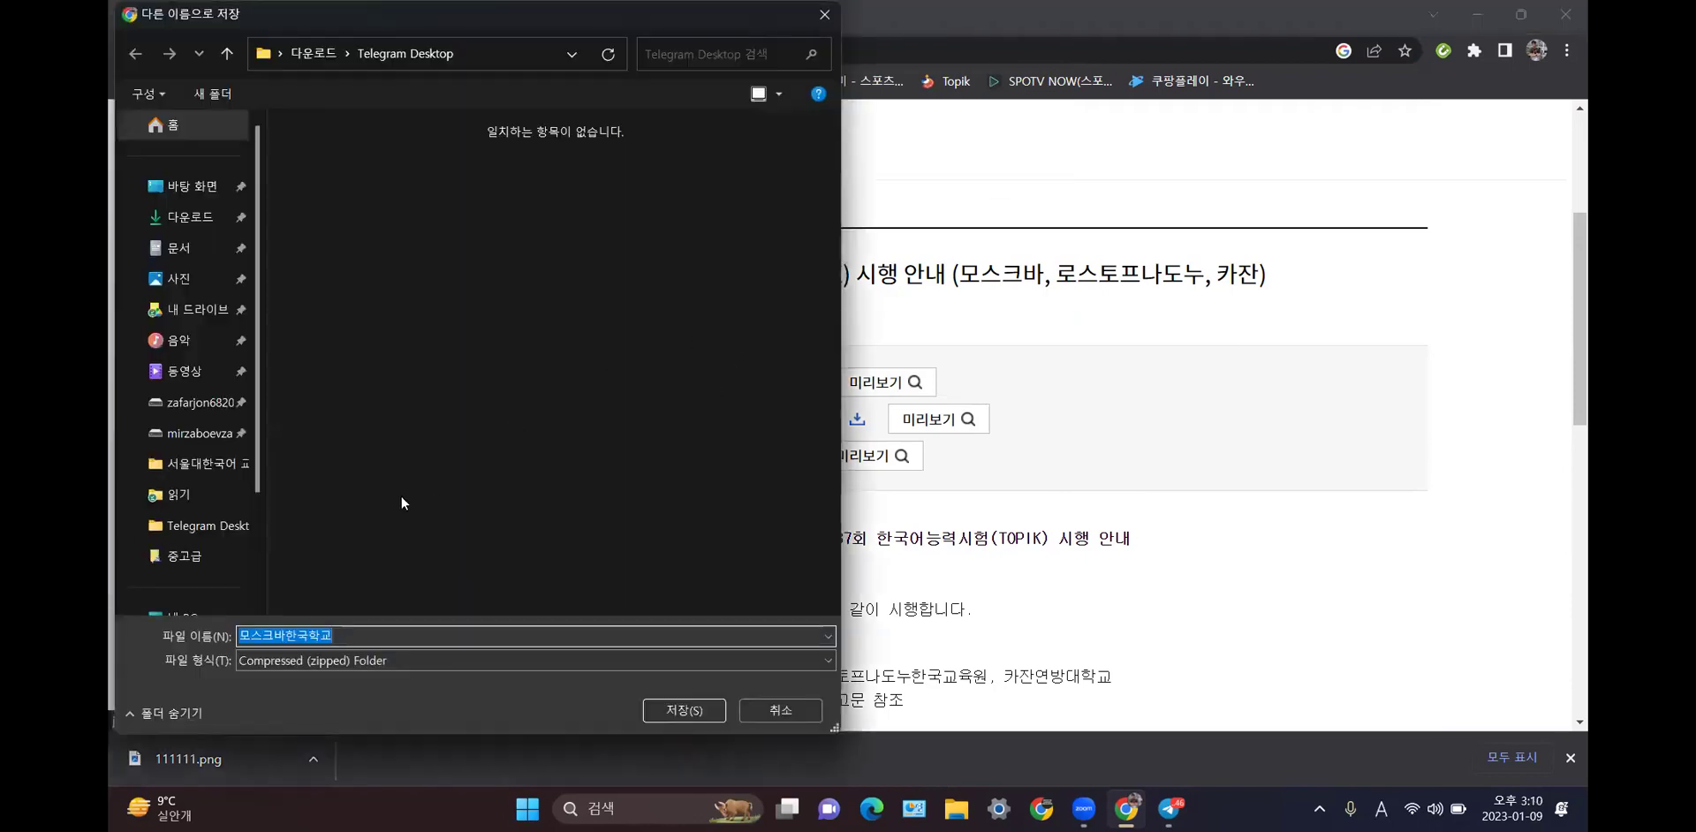
click(197, 187)
click(655, 709)
click(236, 766)
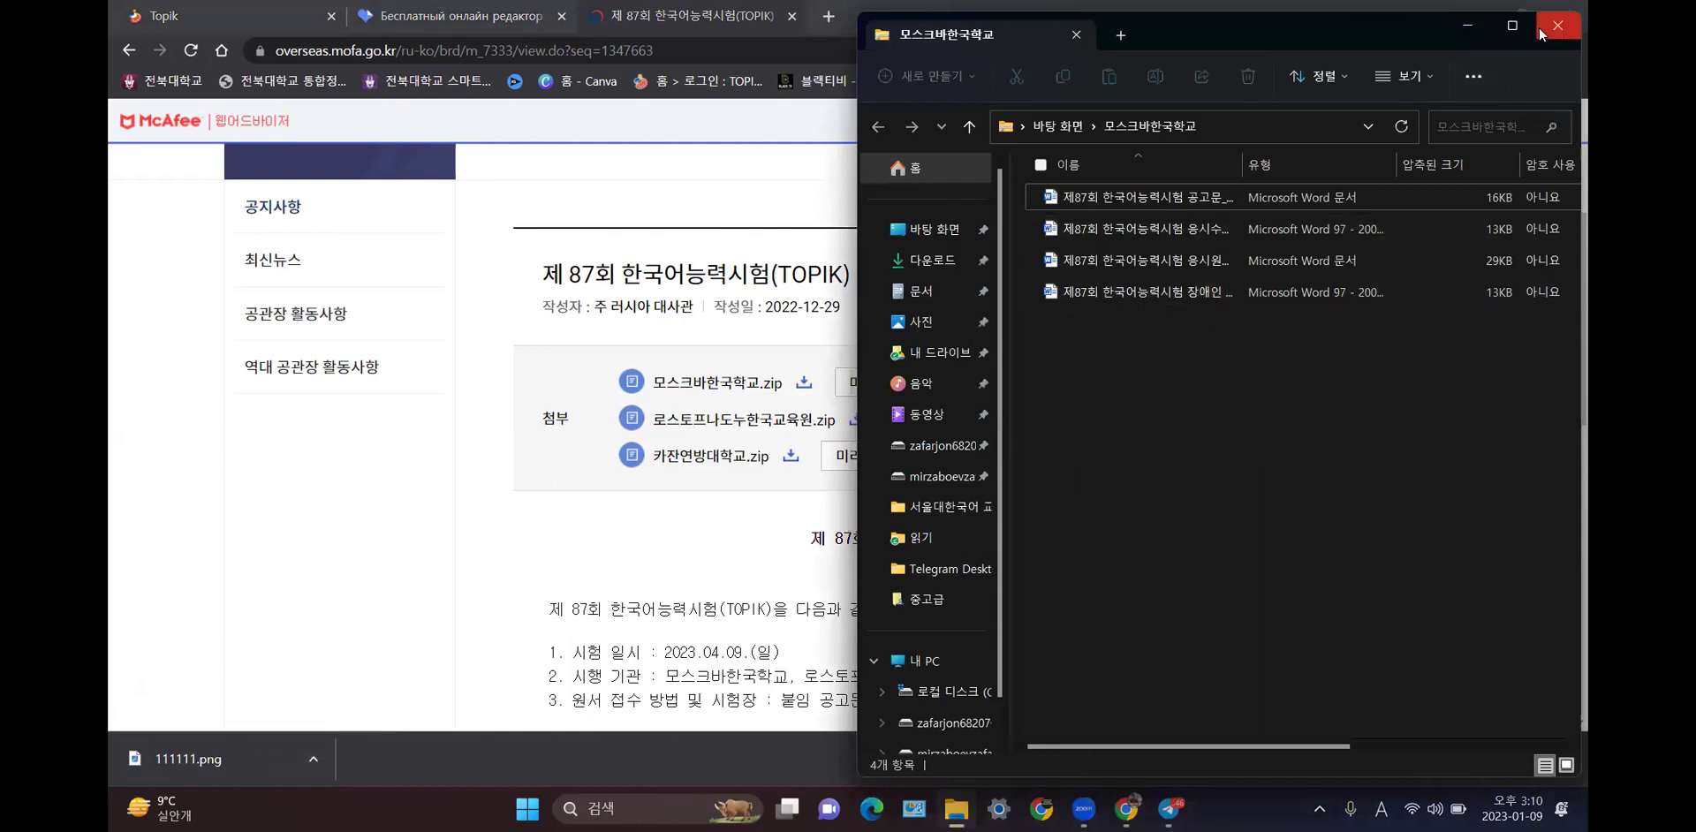
- Maximize Explorer, widen the Name column, and open 제87회 한국어능력시험 공고문_한국학교 in Word
key(super+Up)
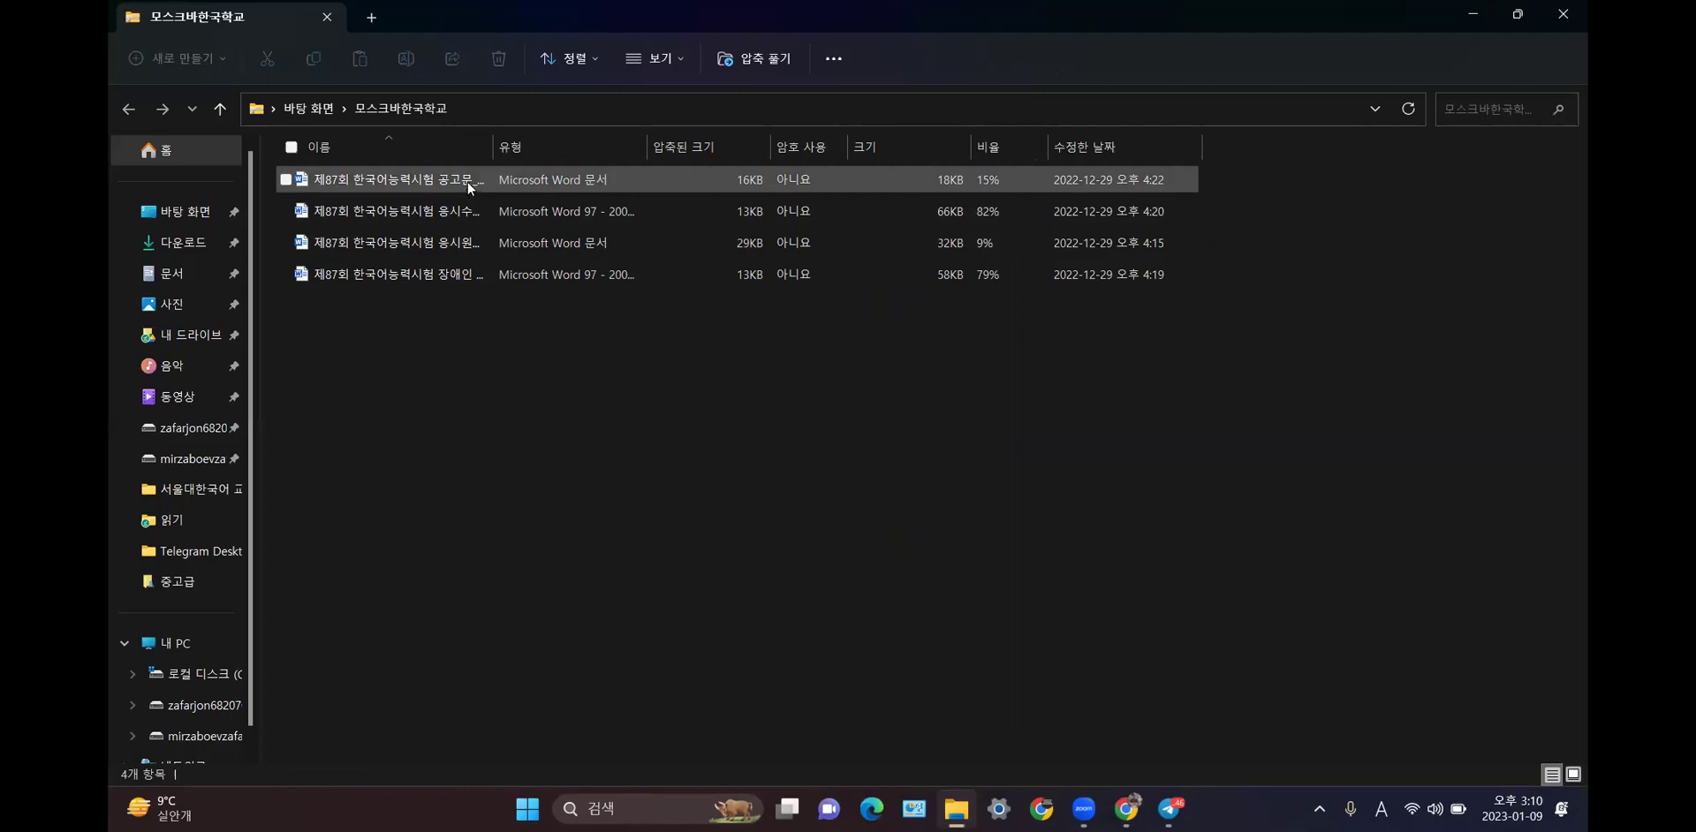
drag(491, 150, 697, 150)
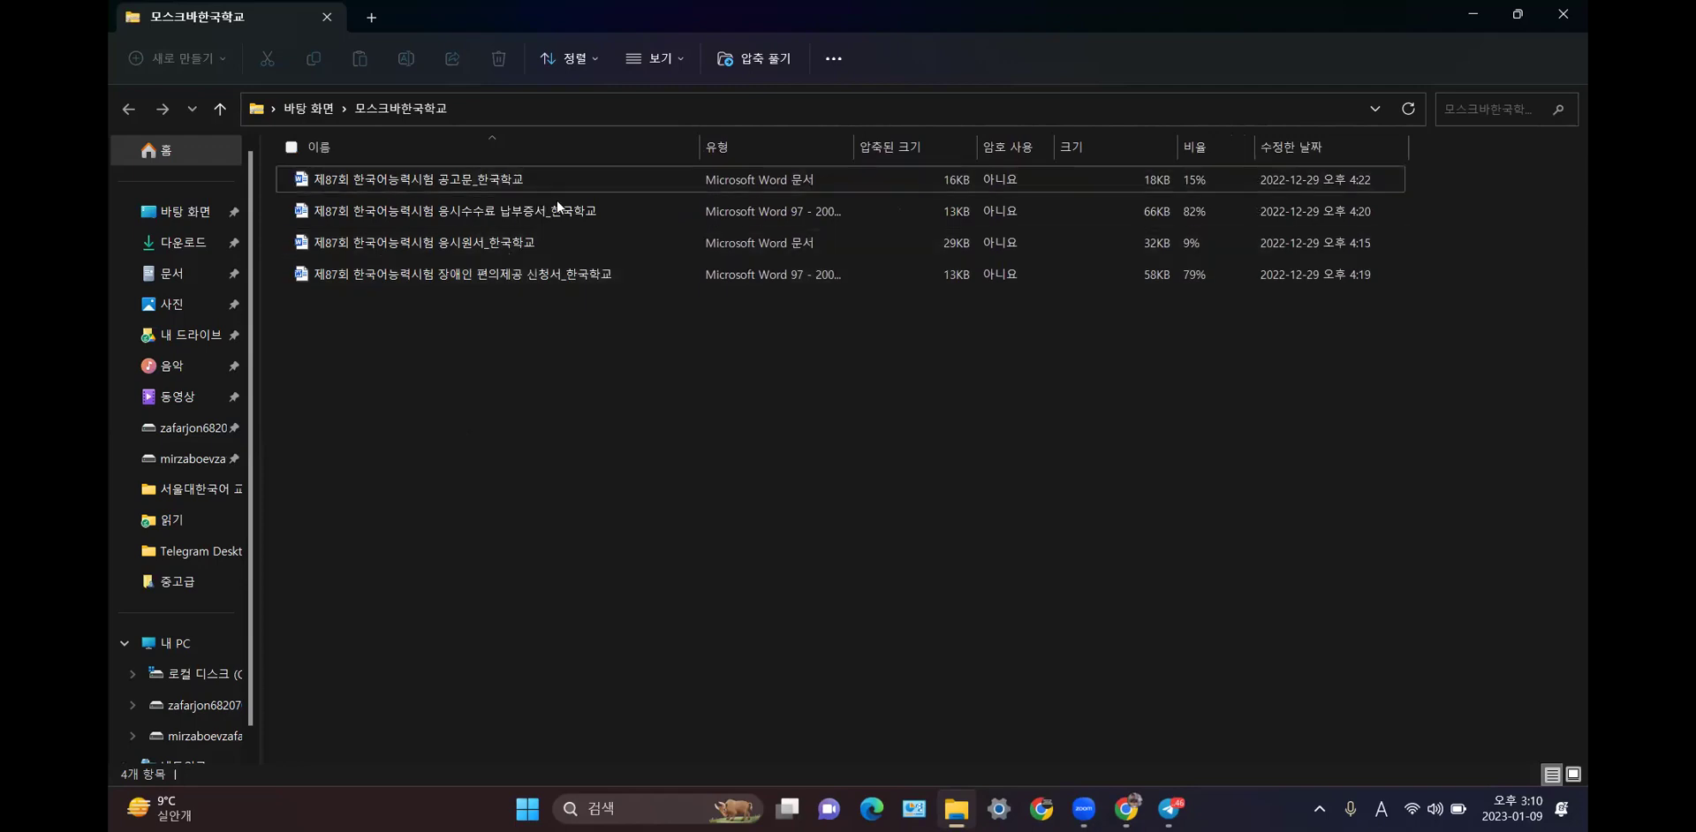
click(626, 206)
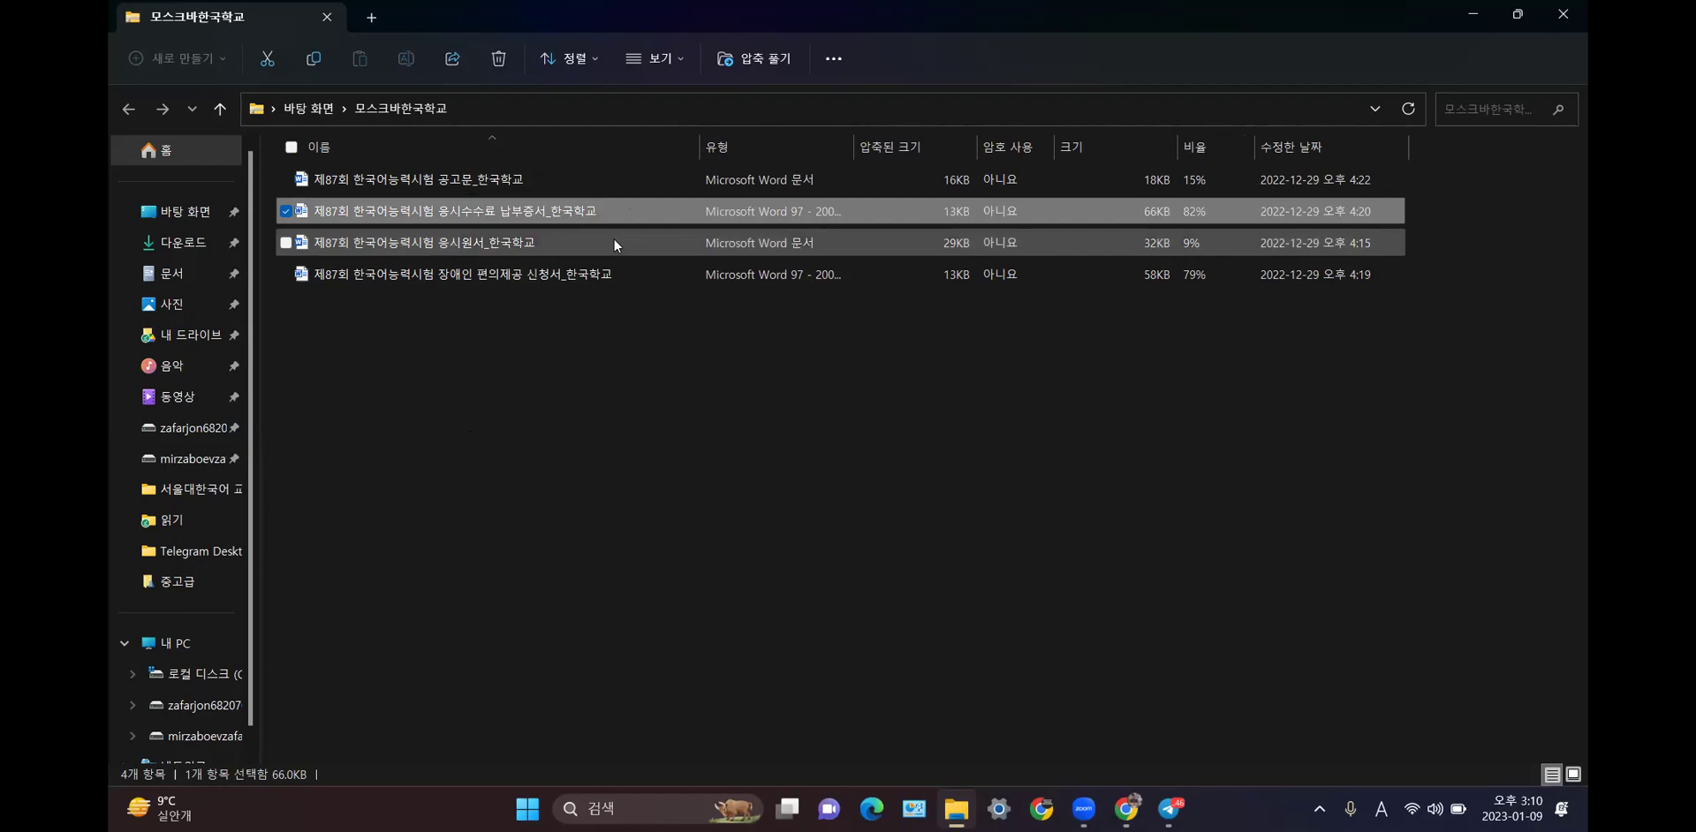
click(614, 241)
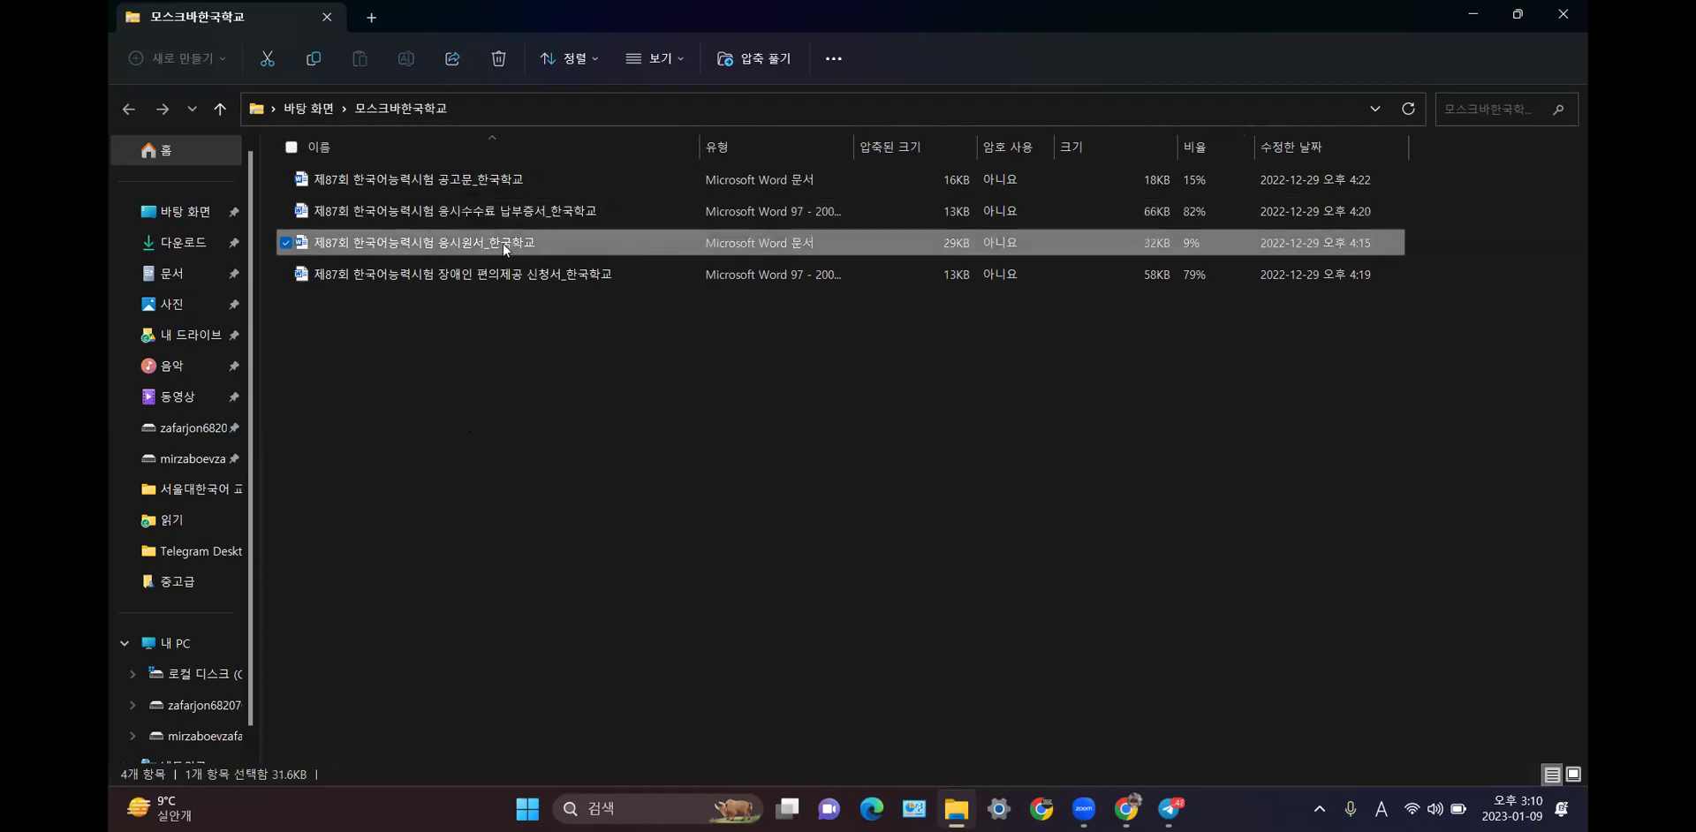
click(511, 278)
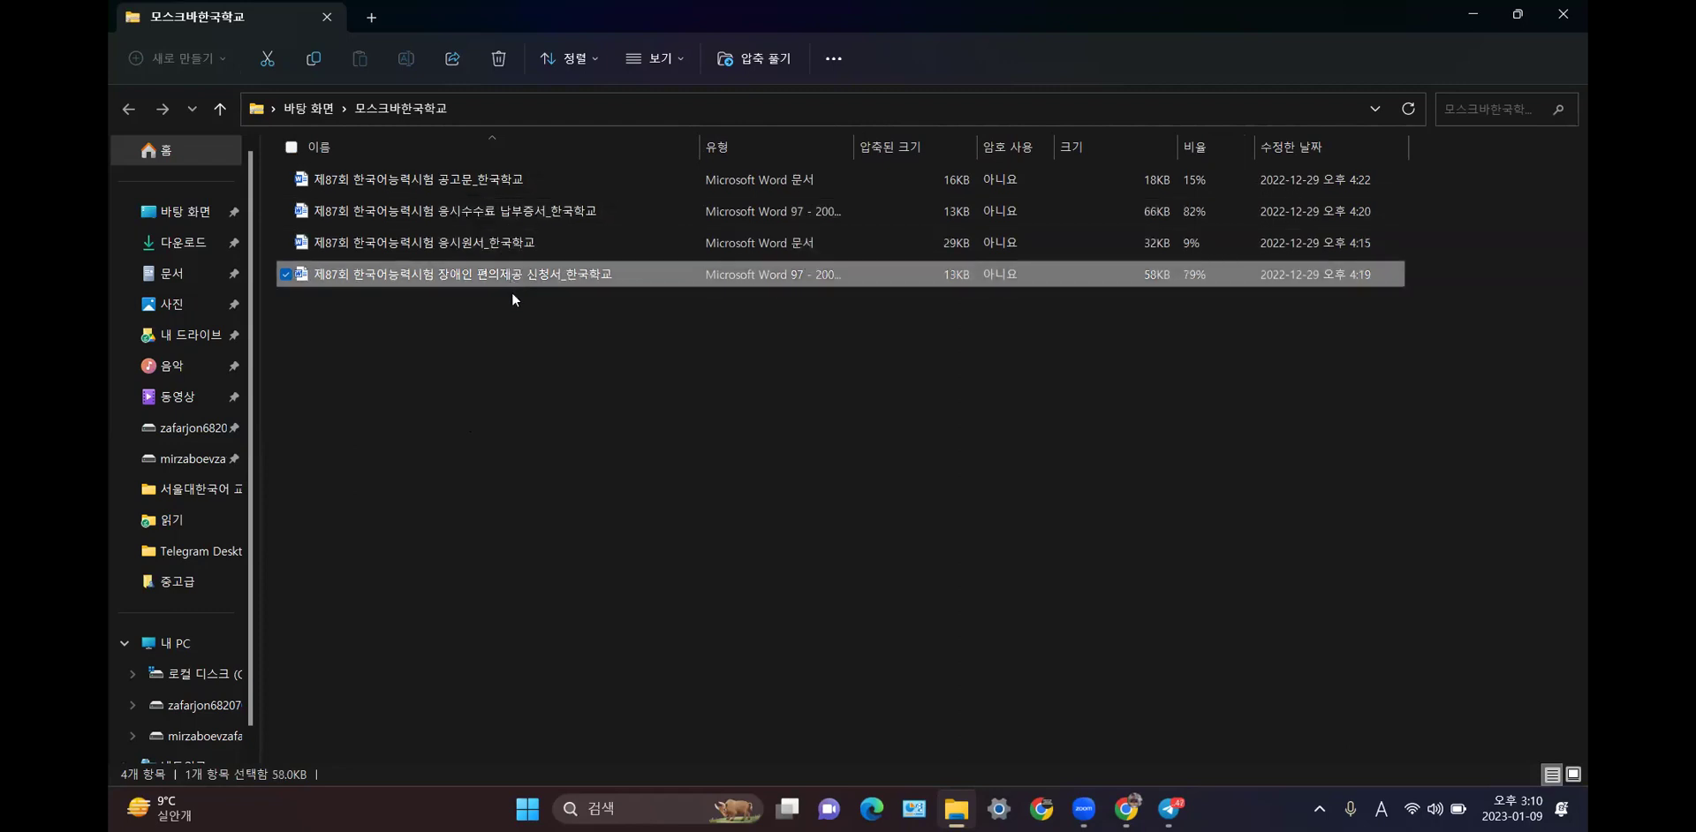
click(485, 178)
double_click(484, 180)
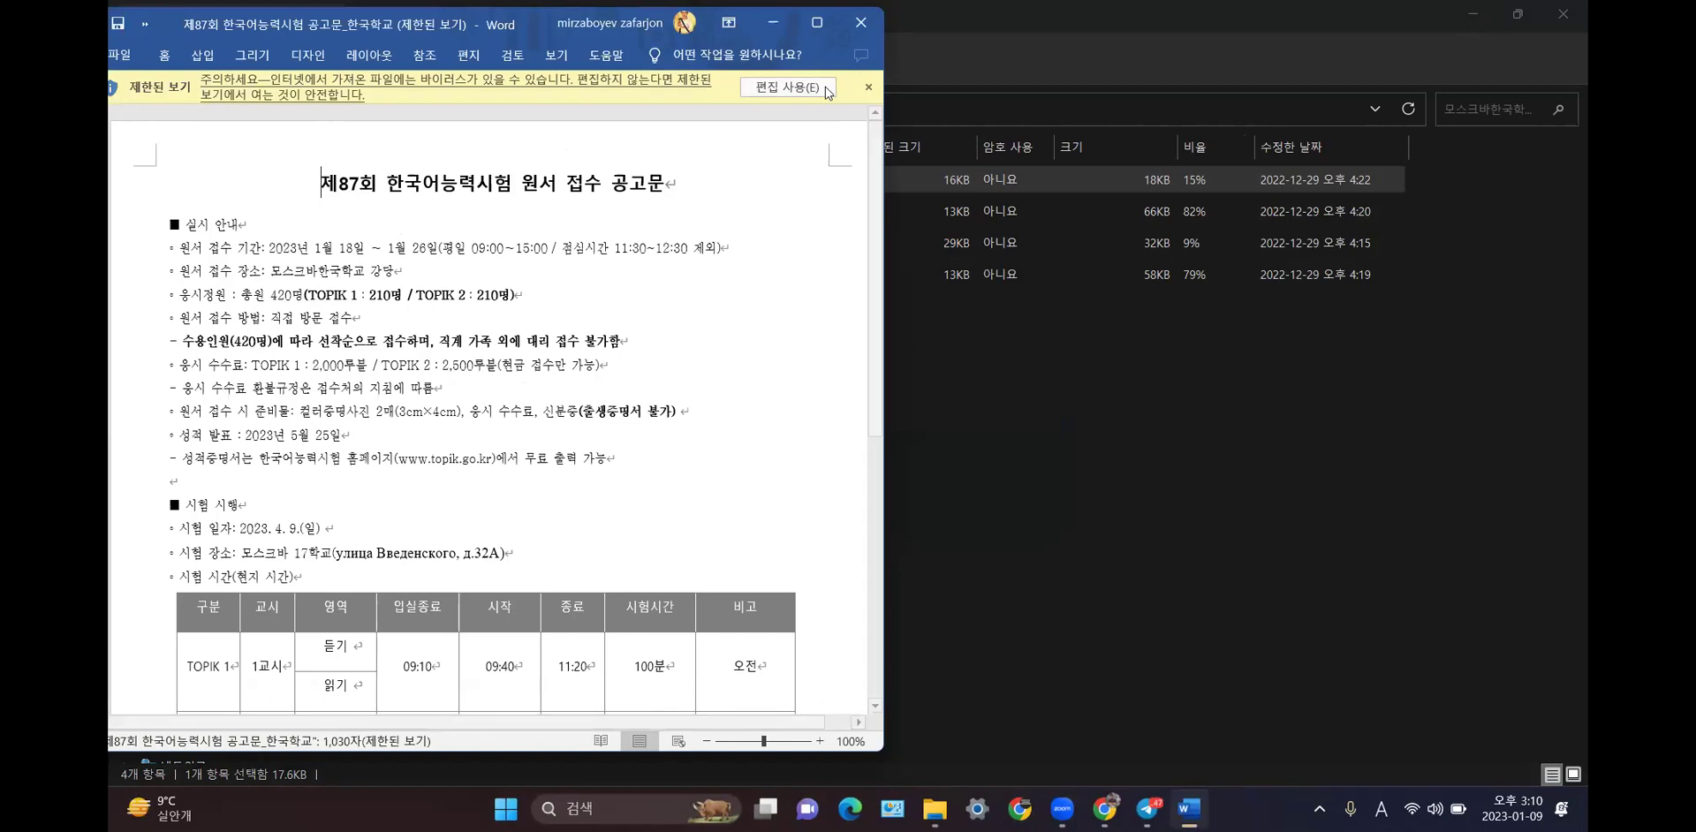
- Maximize Word, highlight the 1월 18일 application dates, and scroll down to the test-day rules
click(816, 22)
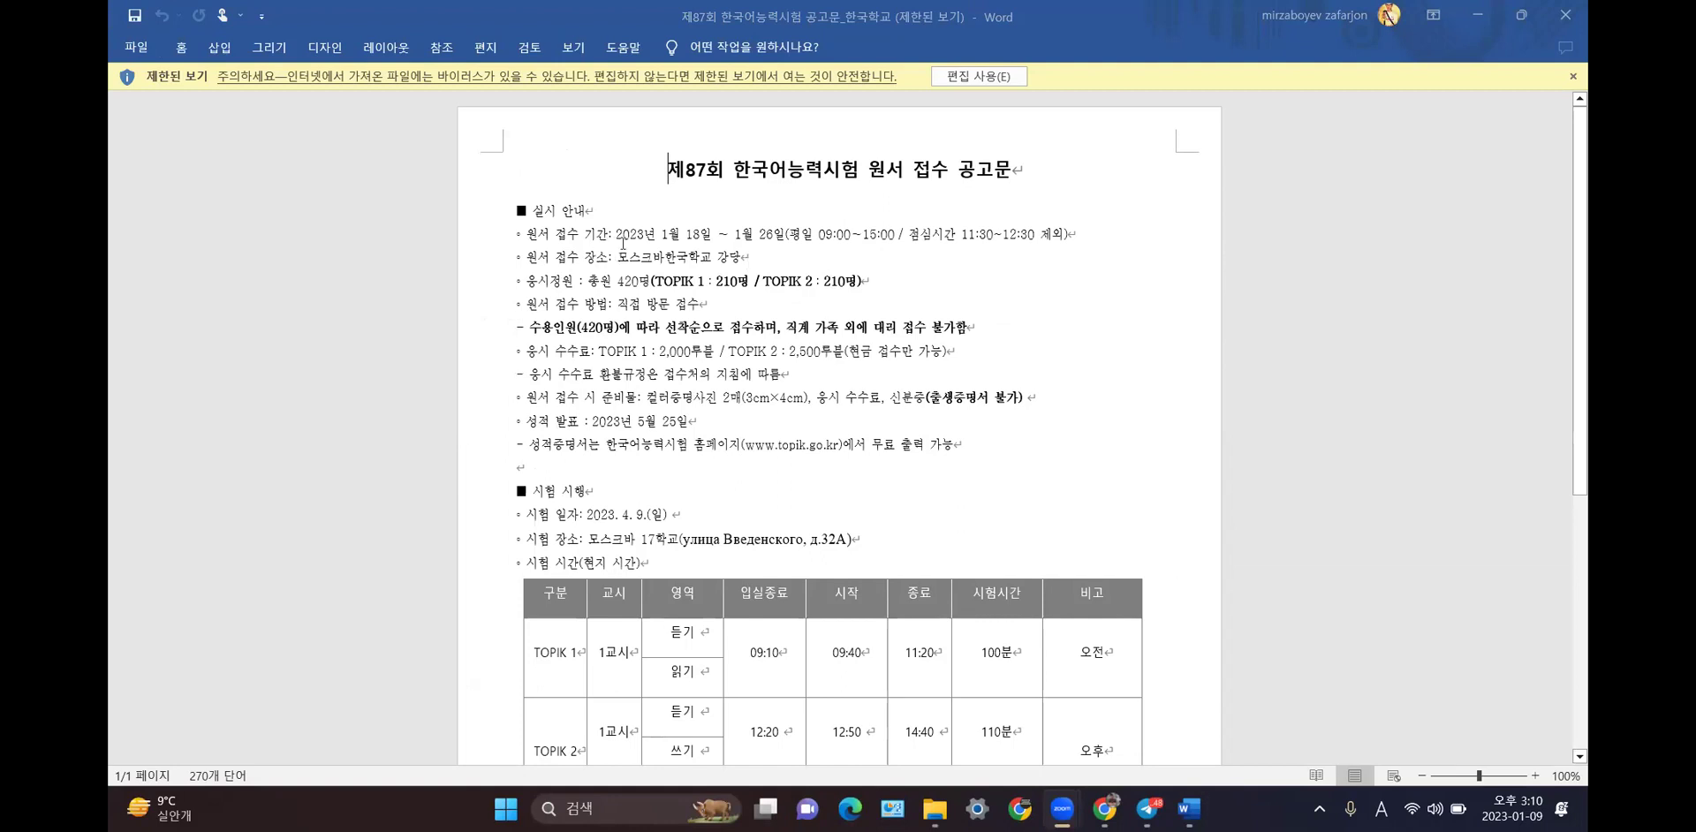
drag(663, 234, 779, 235)
click(917, 263)
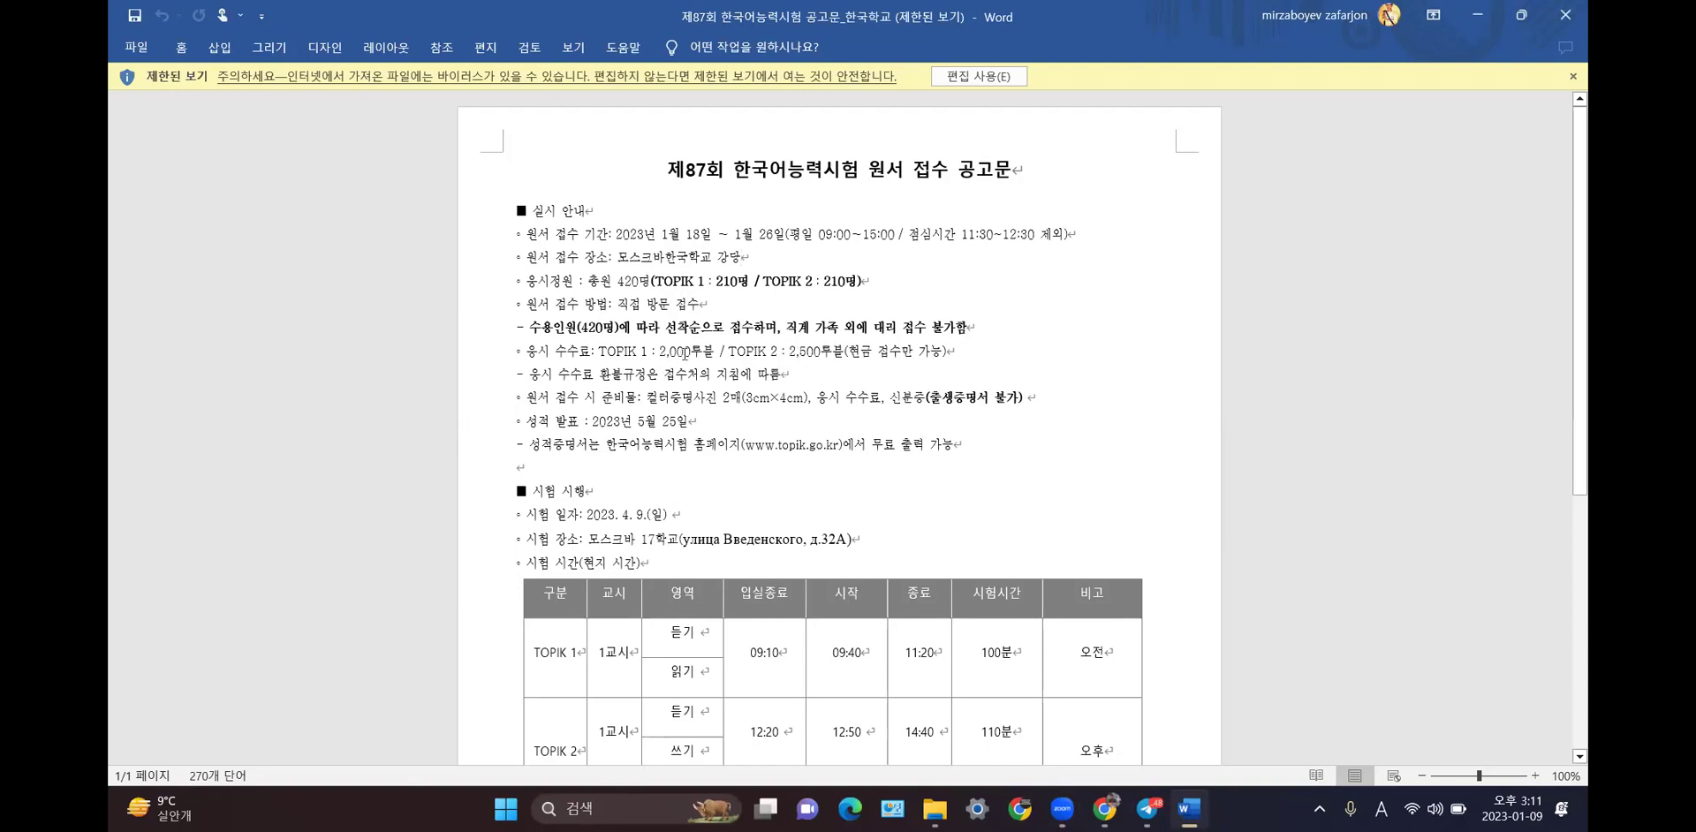
scroll(684, 353, down, 1)
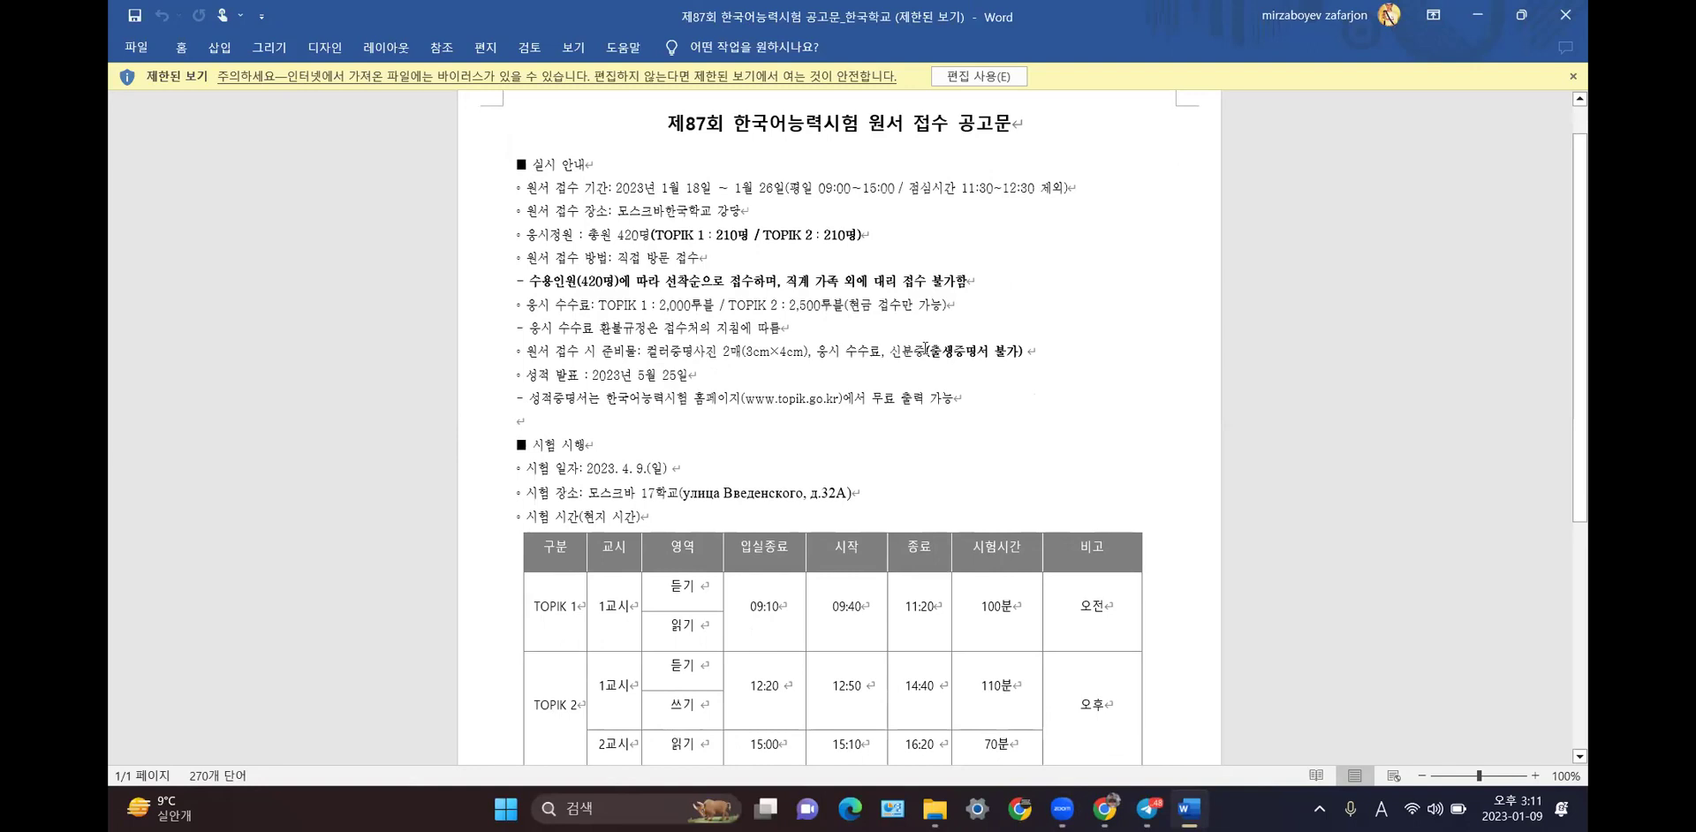
scroll(917, 354, down, 1)
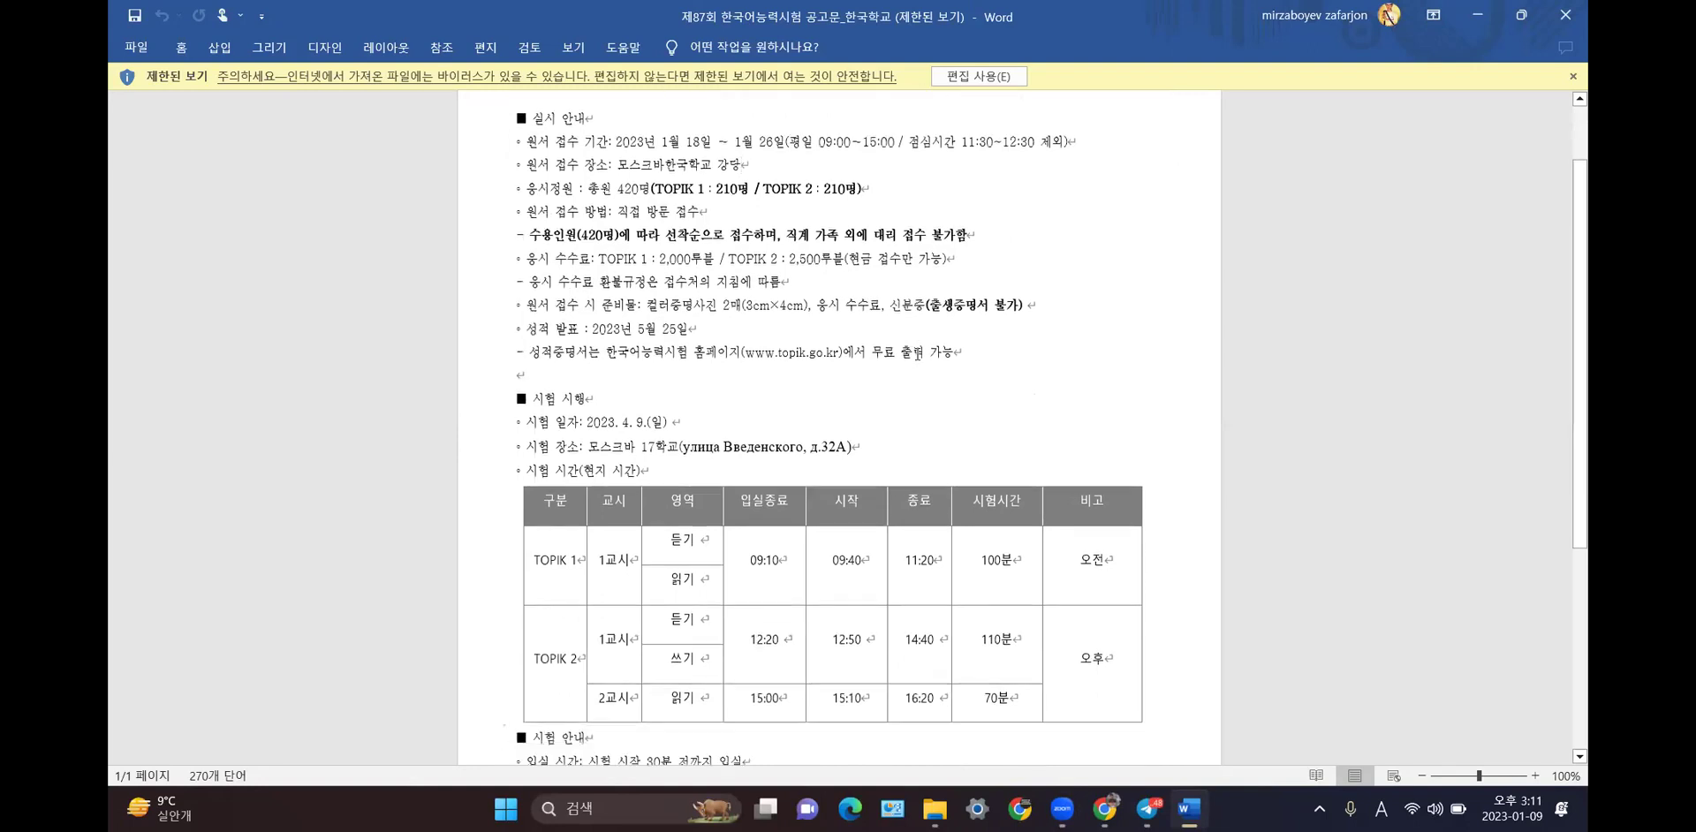
scroll(694, 303, down, 1)
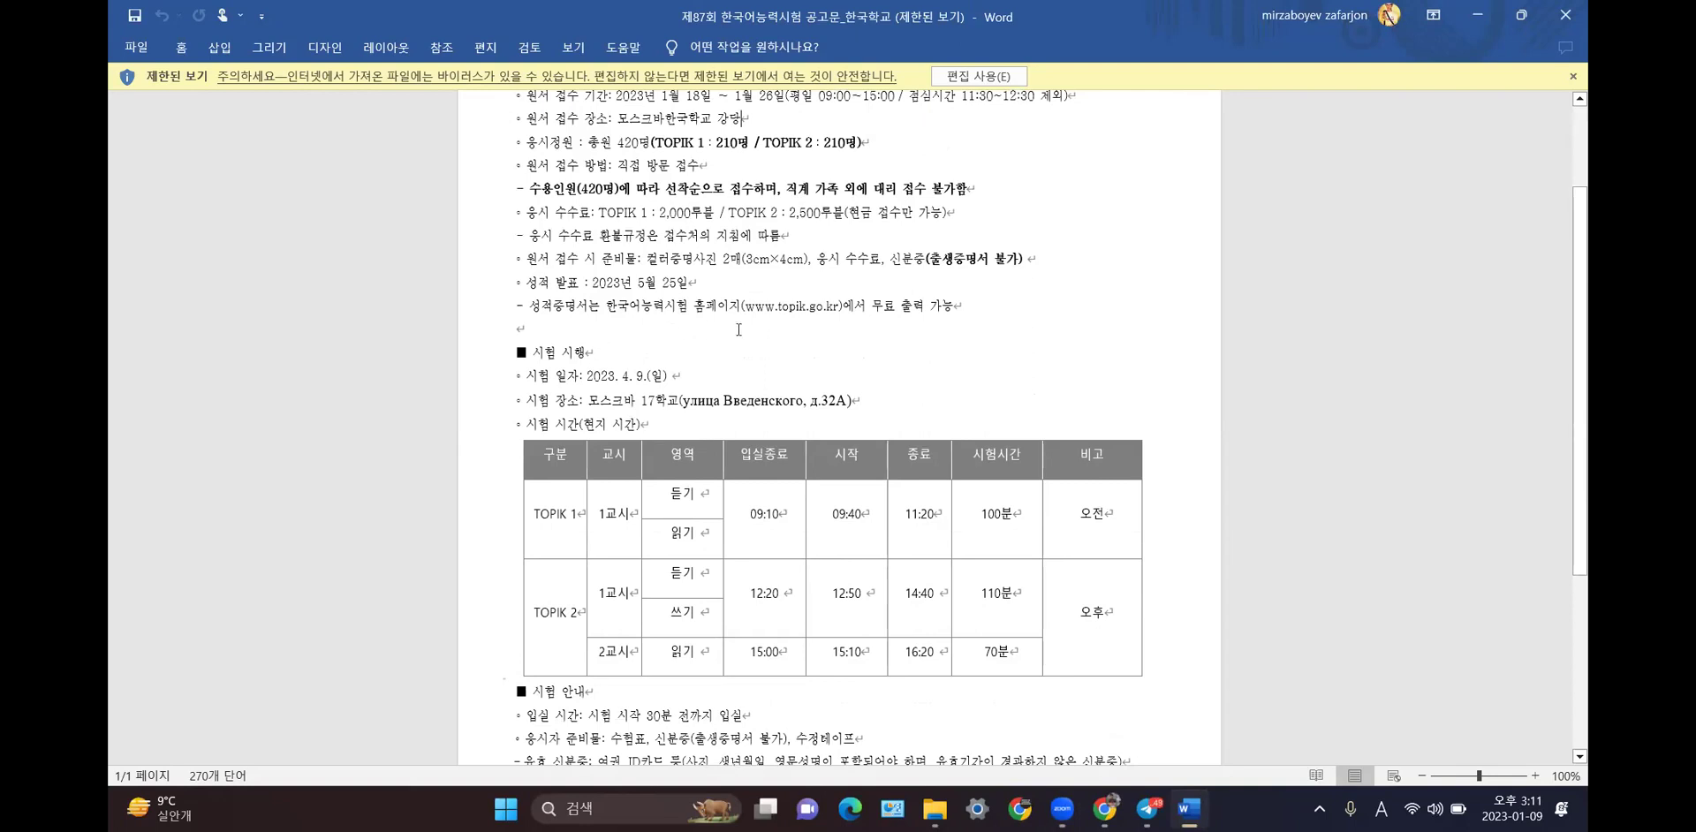
scroll(738, 329, down, 2)
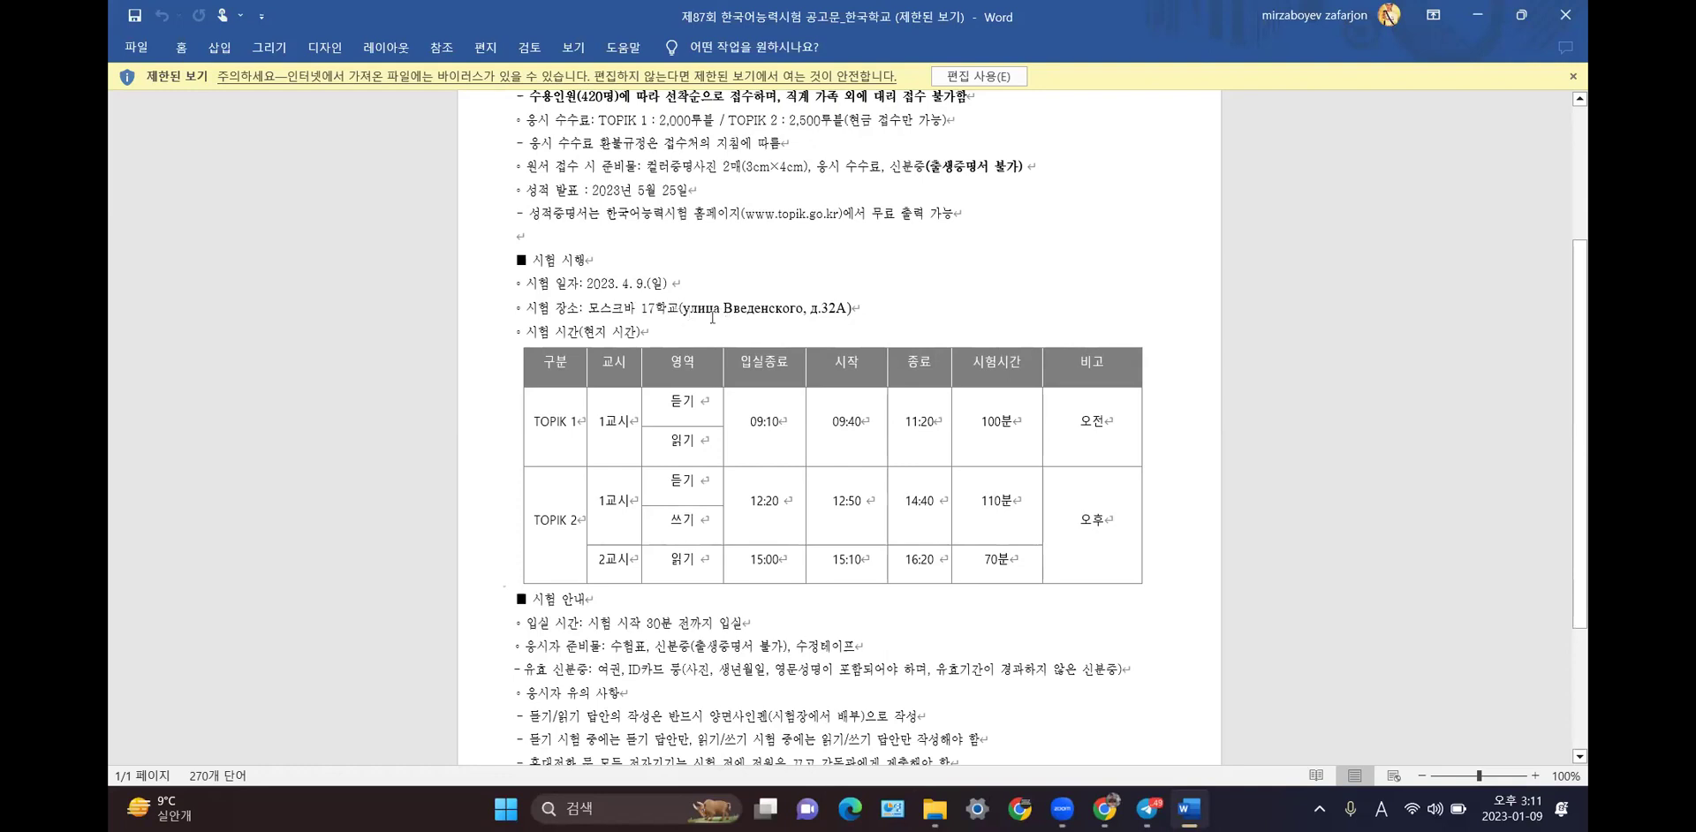
scroll(799, 309, down, 3)
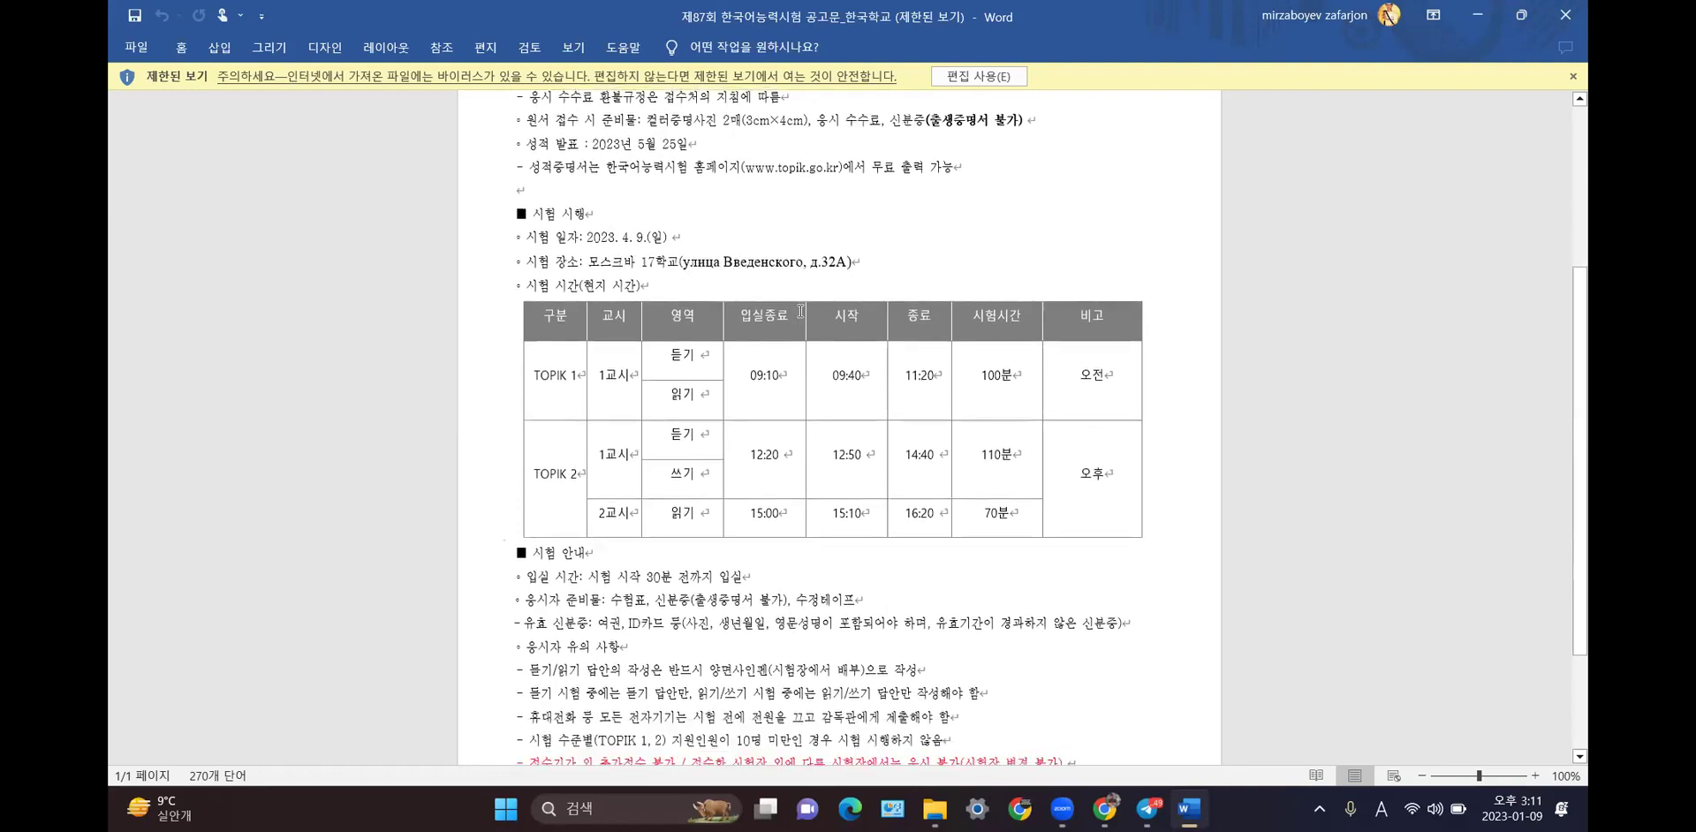